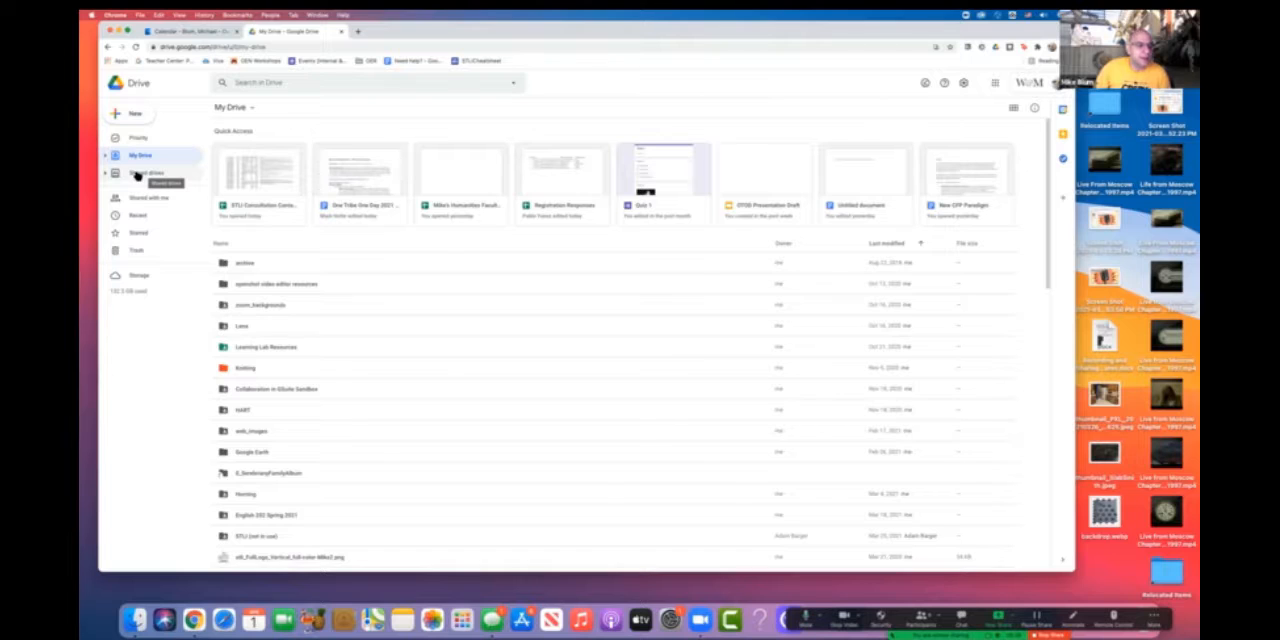
# - Create a new shared drive named English 202
pyautogui.click(137, 174)
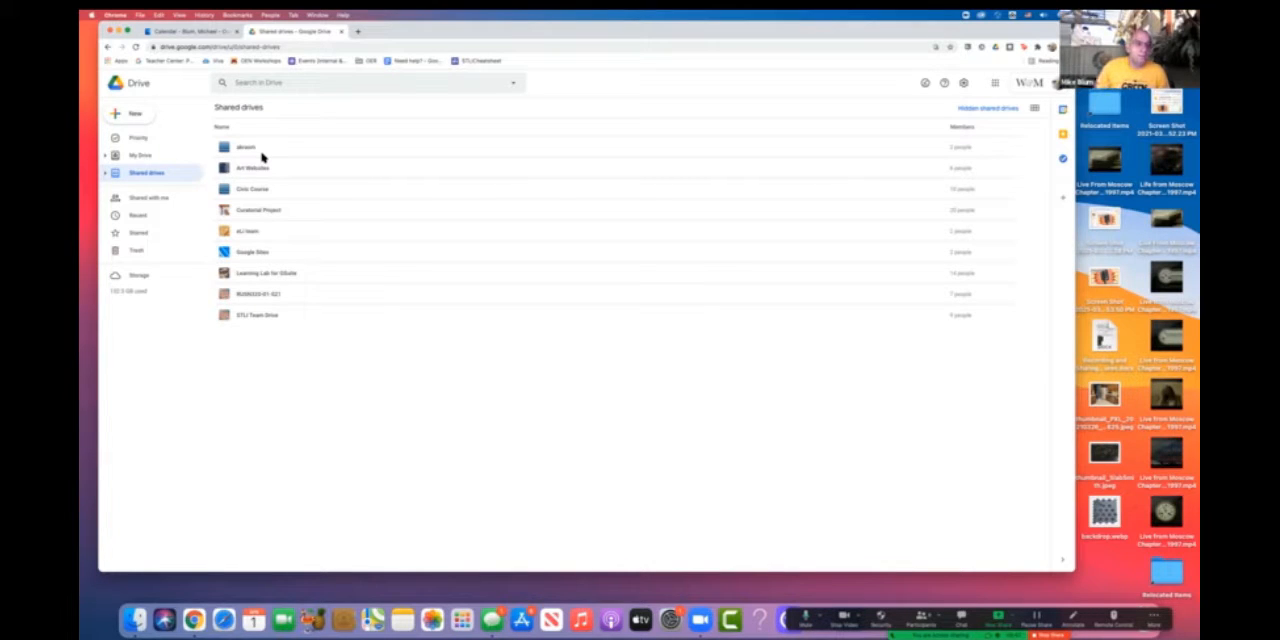
pyautogui.click(138, 117)
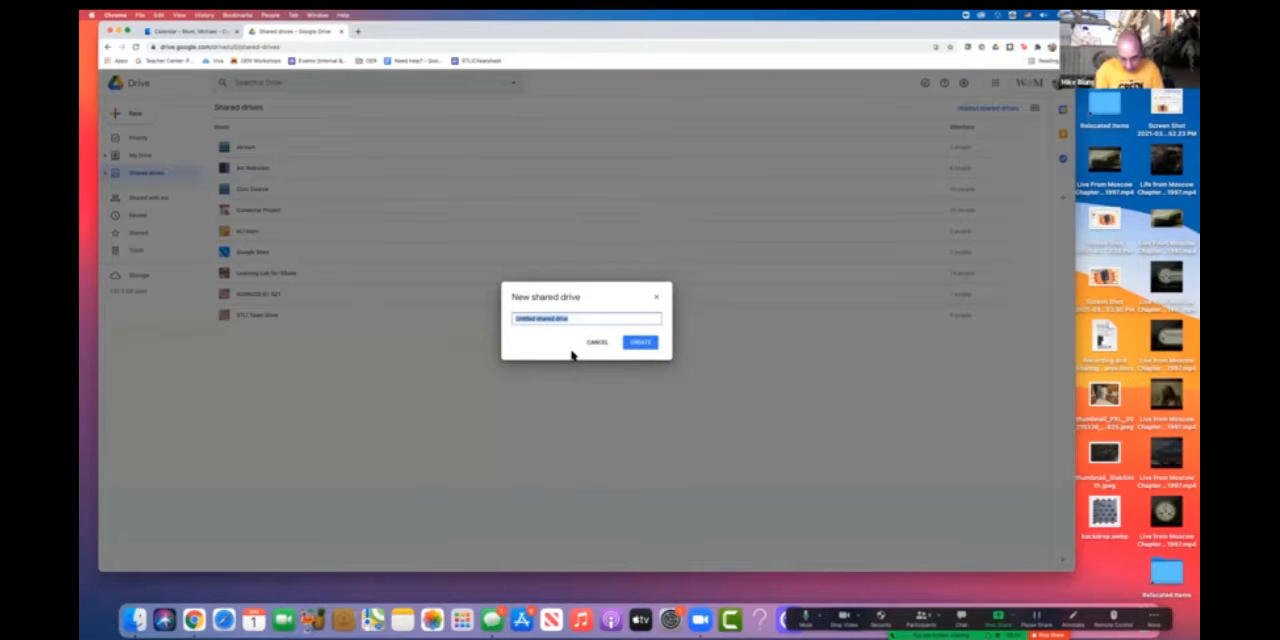
pyautogui.write('English 202')
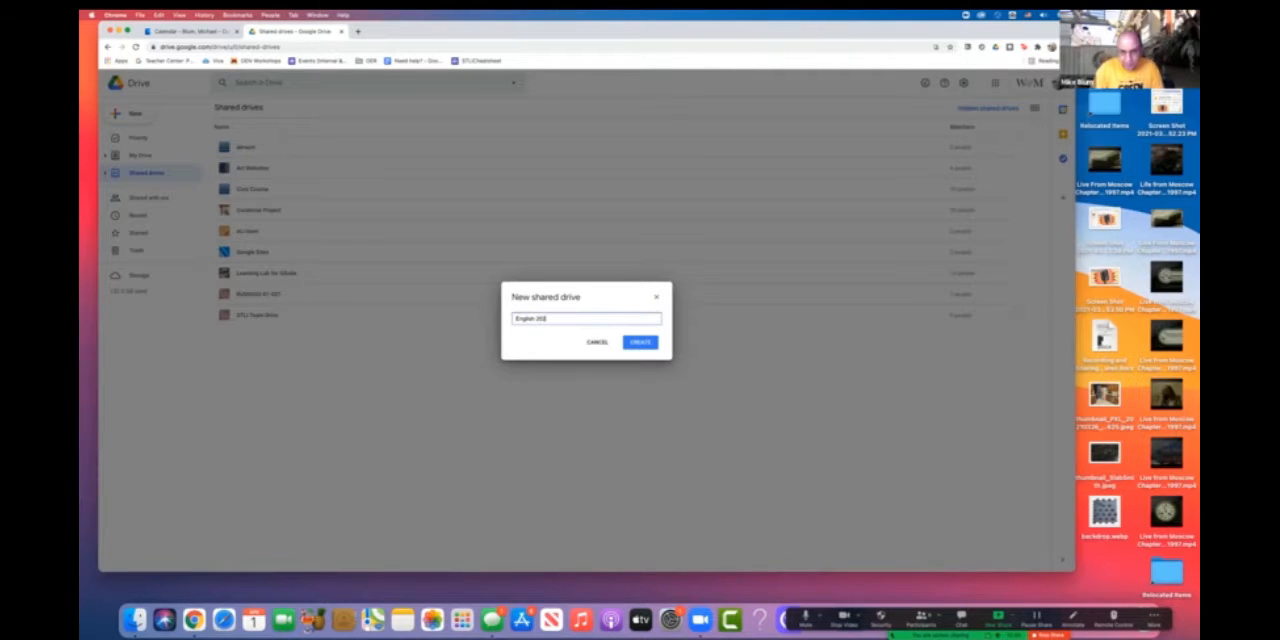
pyautogui.click(642, 343)
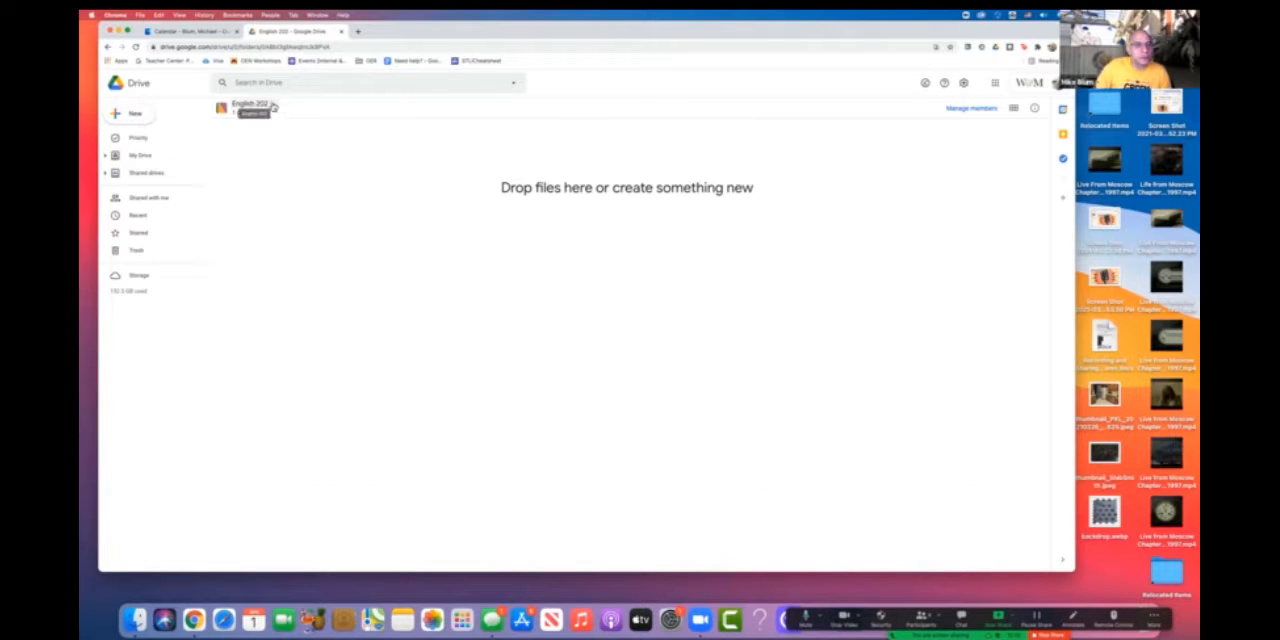
# - Add a member to the English 202 shared drive by e-mail as Content manager and send the notification
pyautogui.click(272, 107)
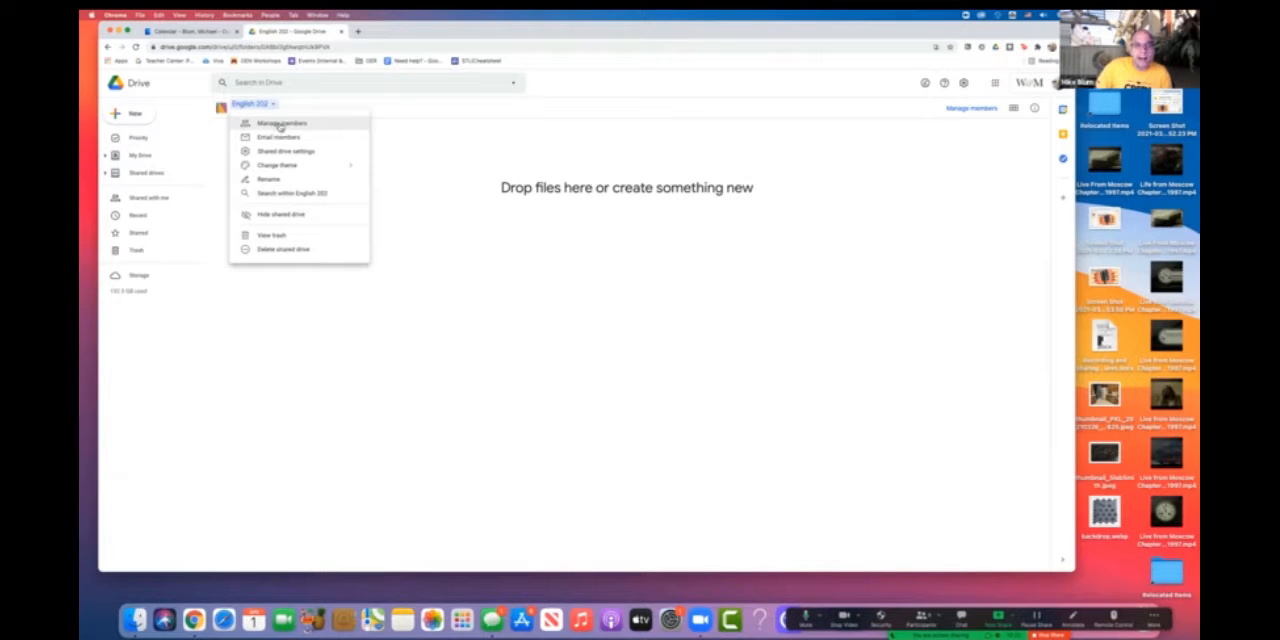
pyautogui.click(280, 124)
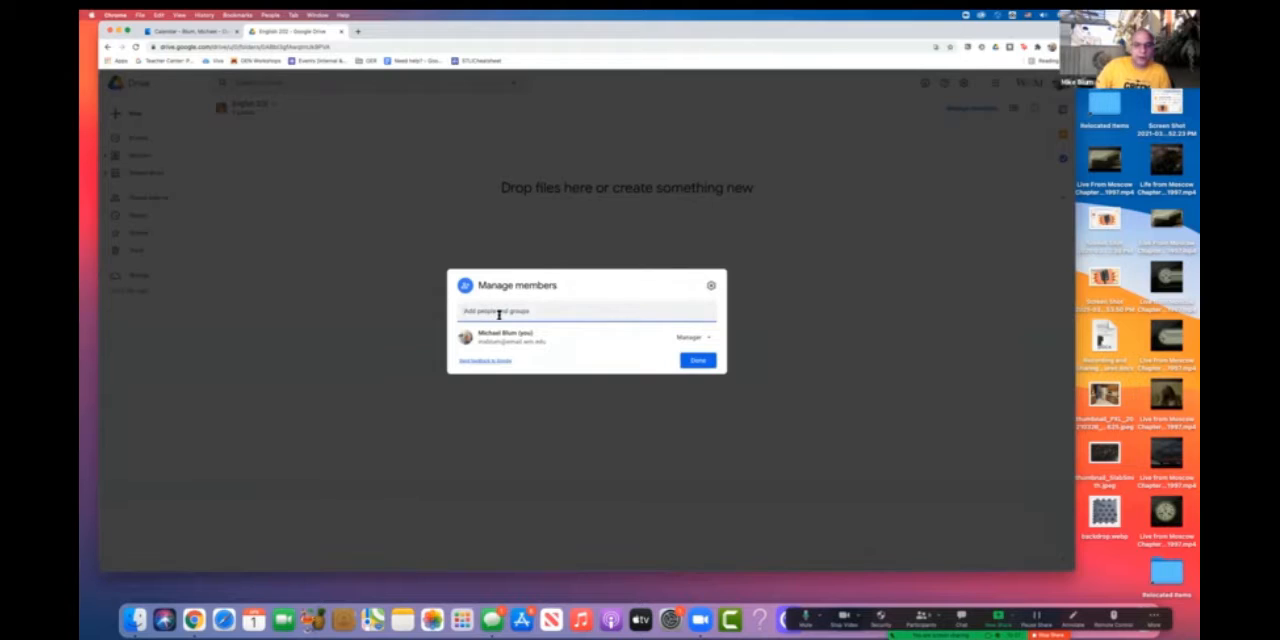
pyautogui.click(499, 314)
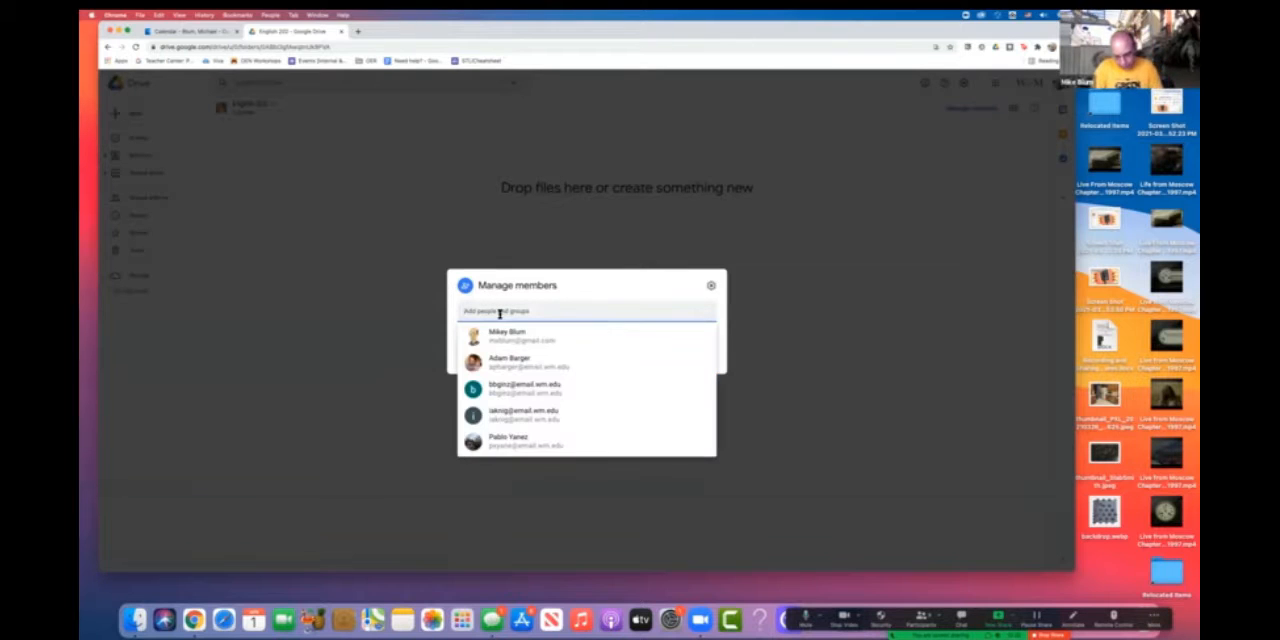
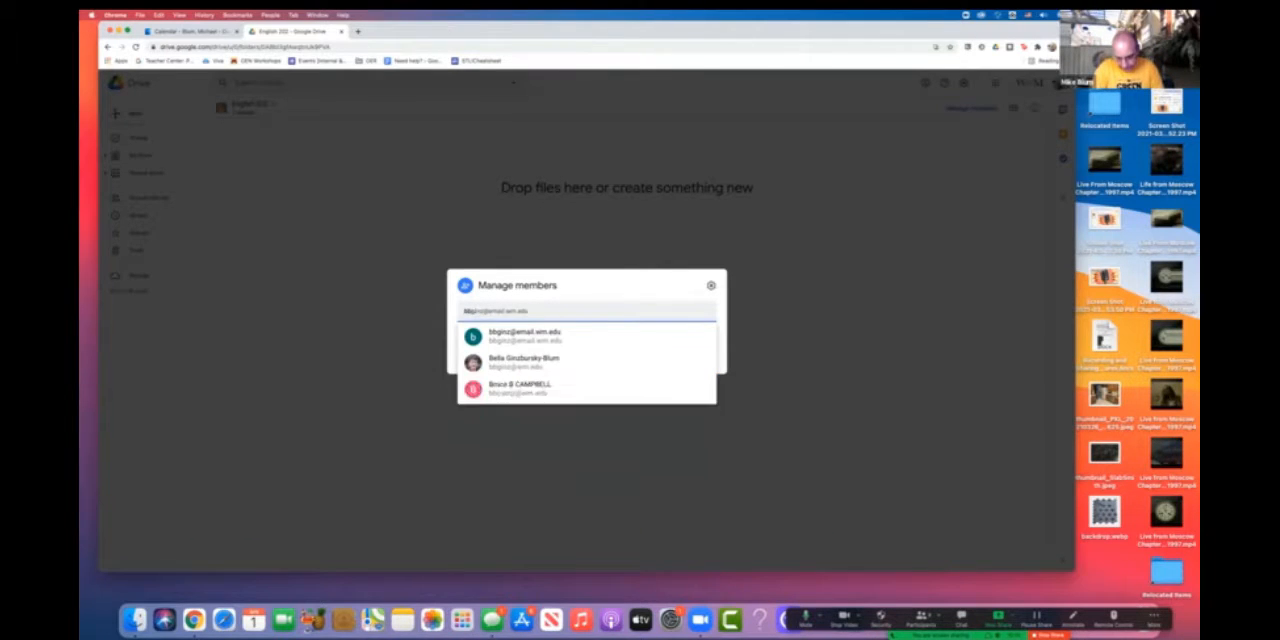
pyautogui.click(528, 332)
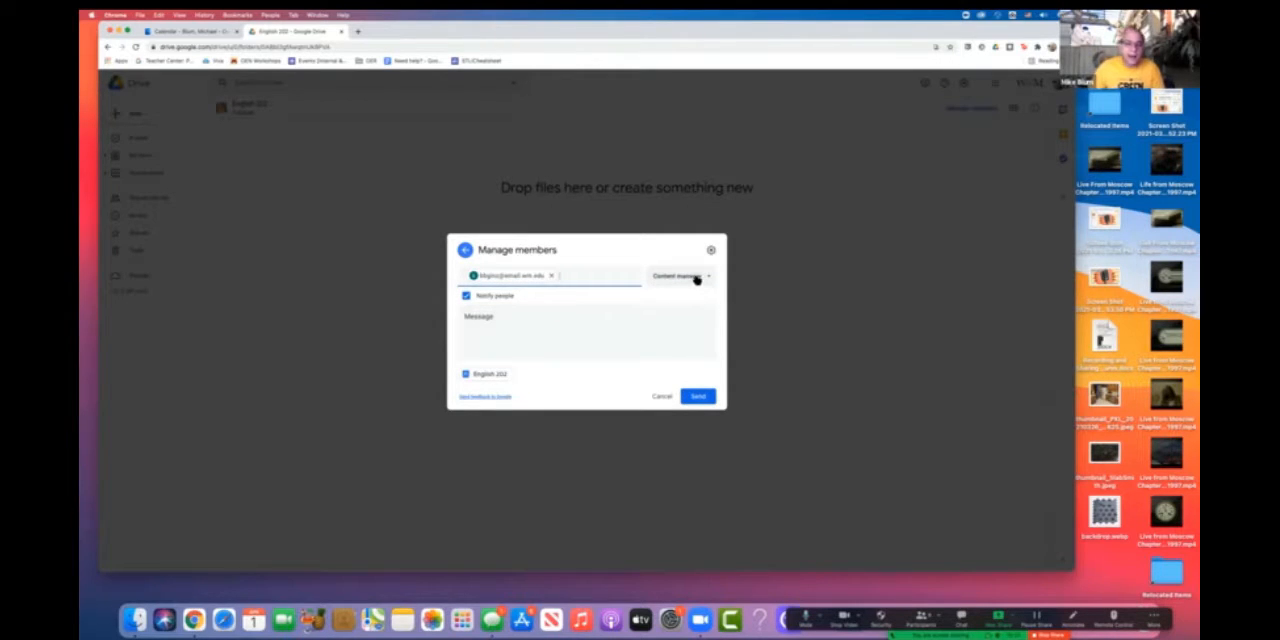
pyautogui.click(706, 277)
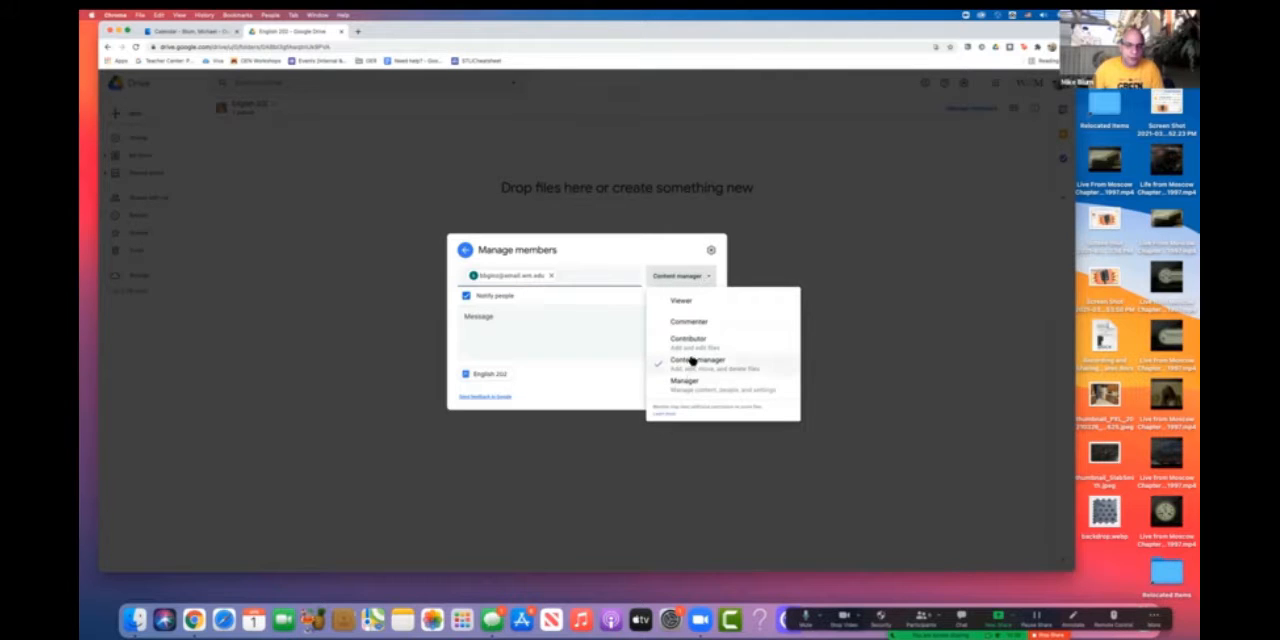
pyautogui.click(617, 328)
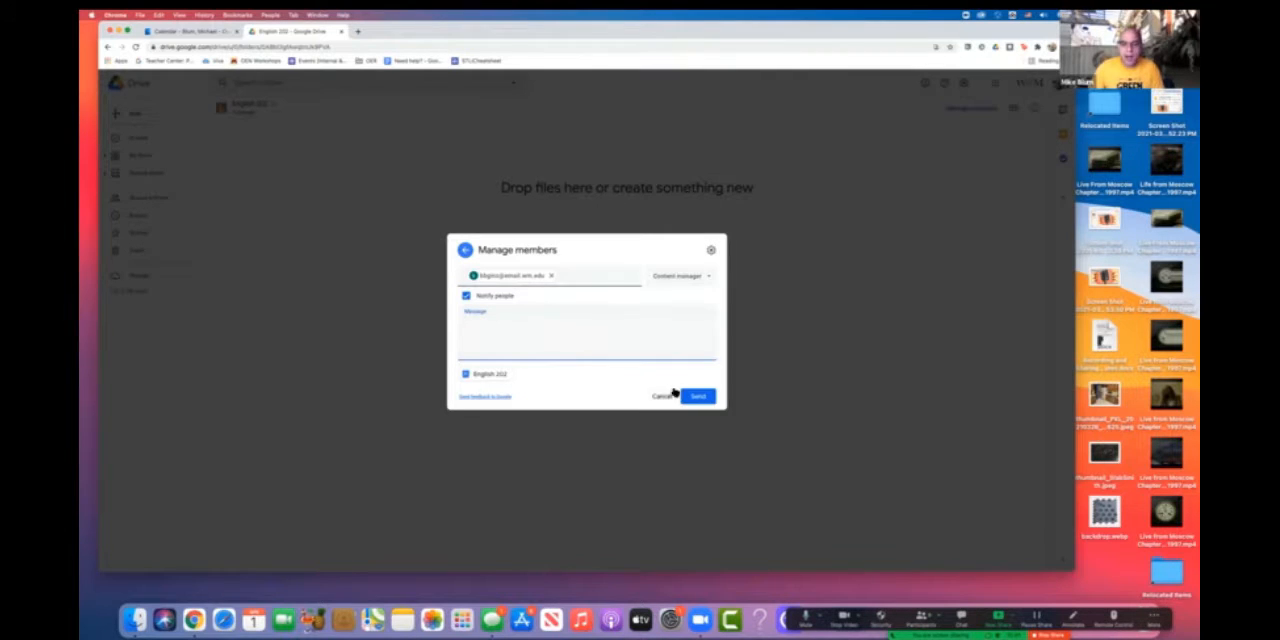
pyautogui.click(699, 397)
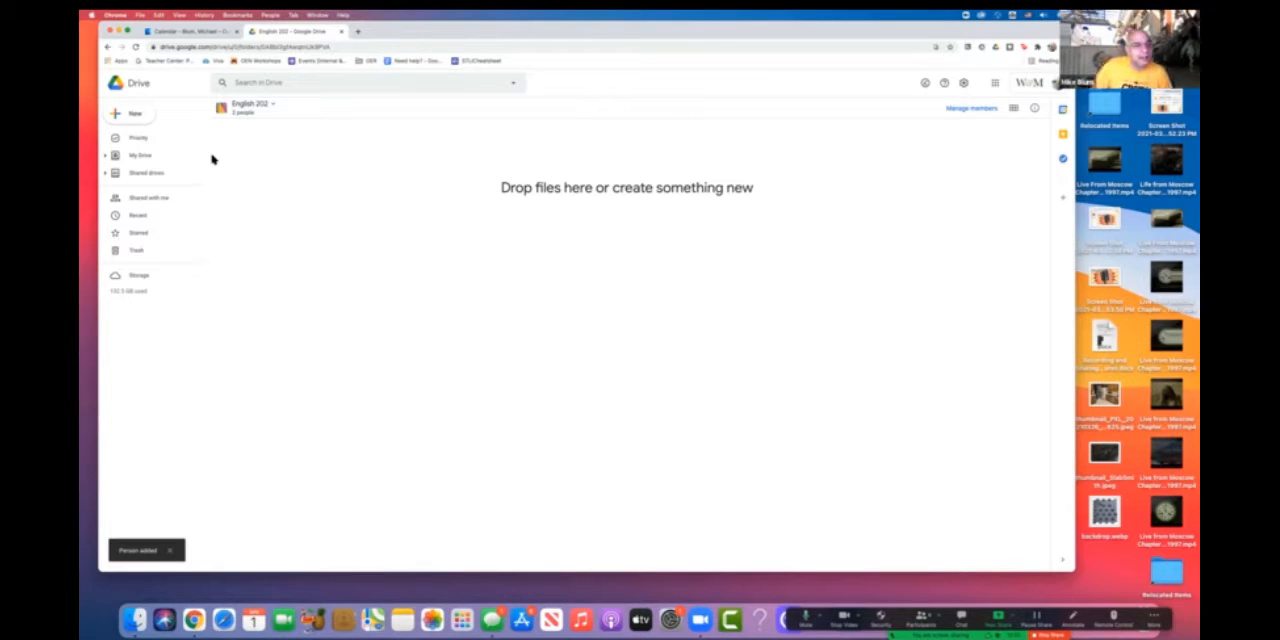
# - Create a new Google Sites site inside the English 202 shared drive
pyautogui.click(137, 116)
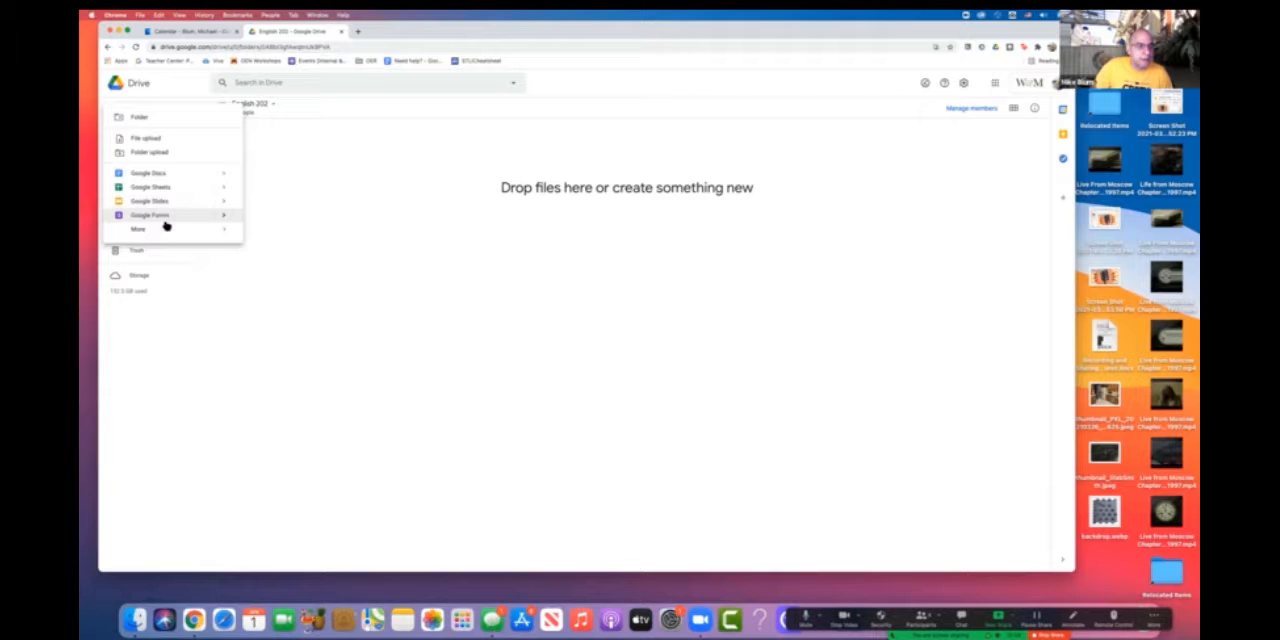
pyautogui.moveTo(160, 230)
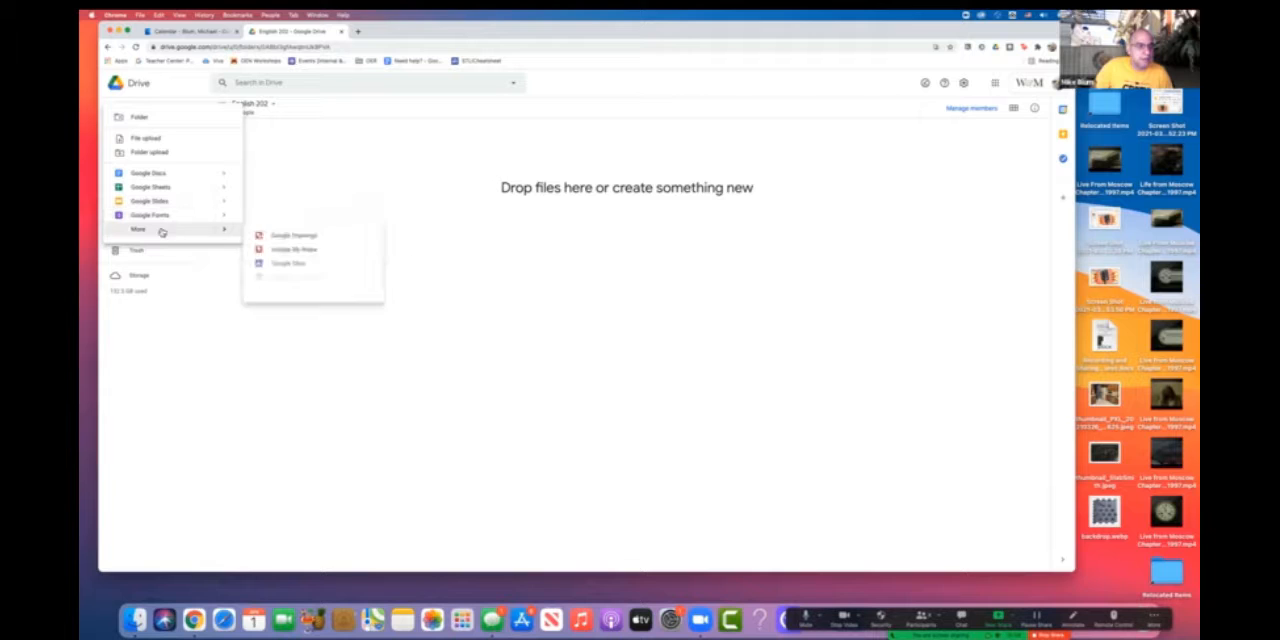
pyautogui.click(303, 266)
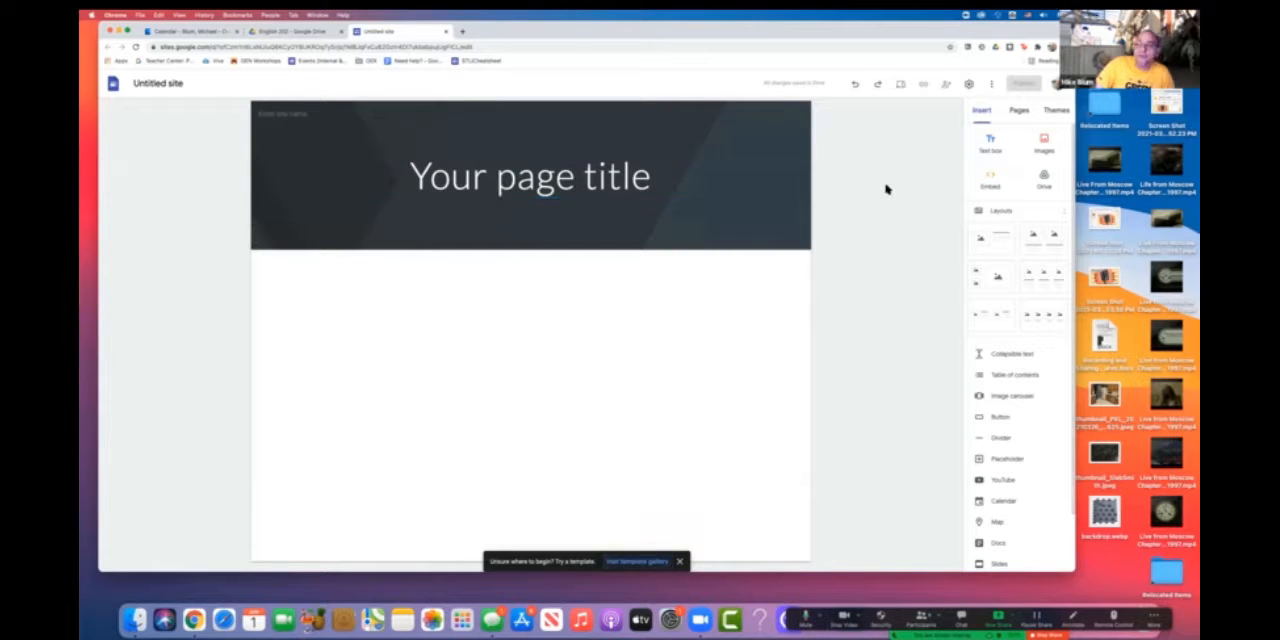
# - Replace the placeholder page title in the site header with the added member's full name
pyautogui.click(650, 177)
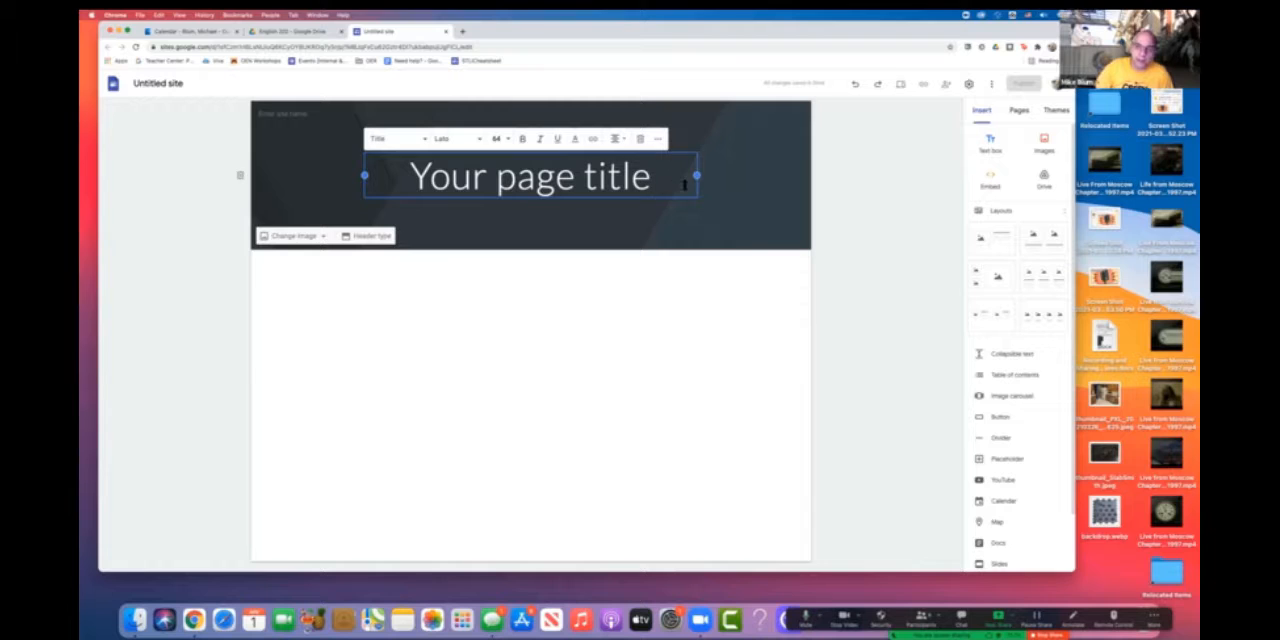
pyautogui.moveTo(660, 177); pyautogui.dragTo(410, 185)
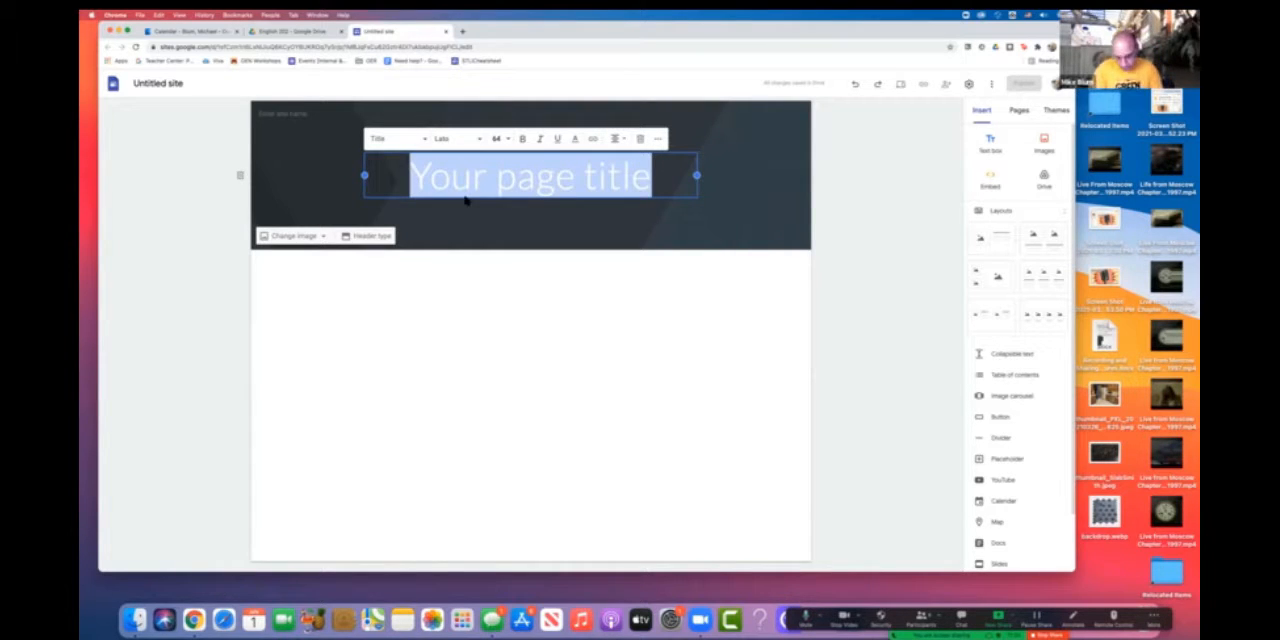
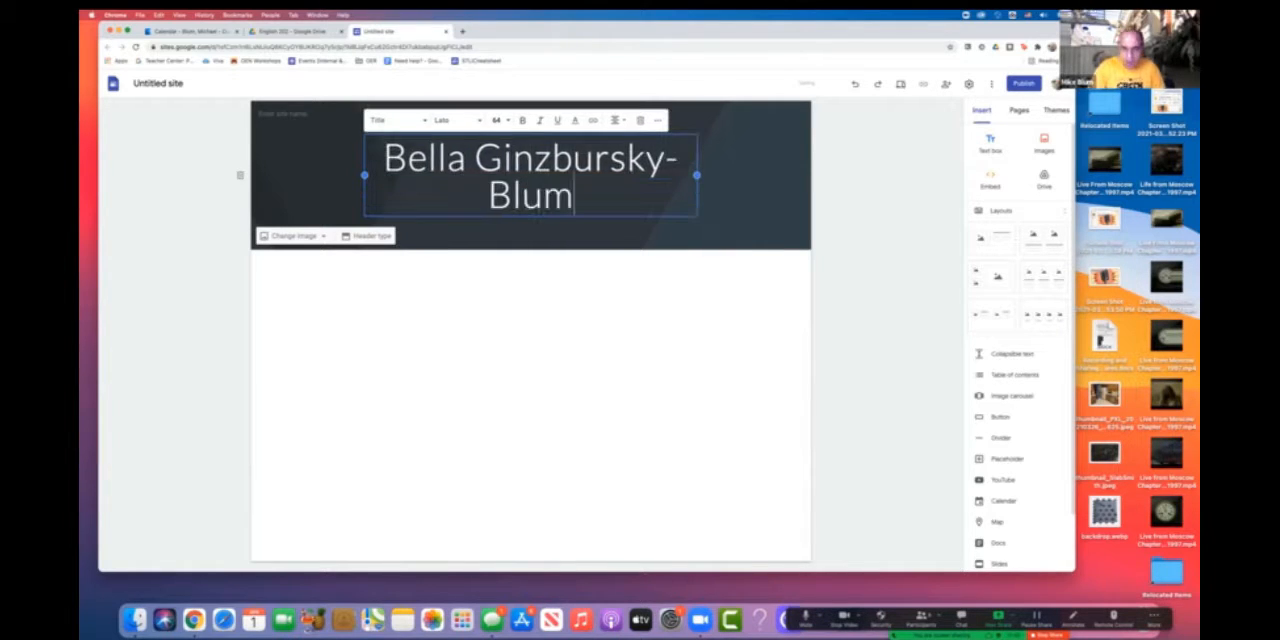
pyautogui.click(617, 334)
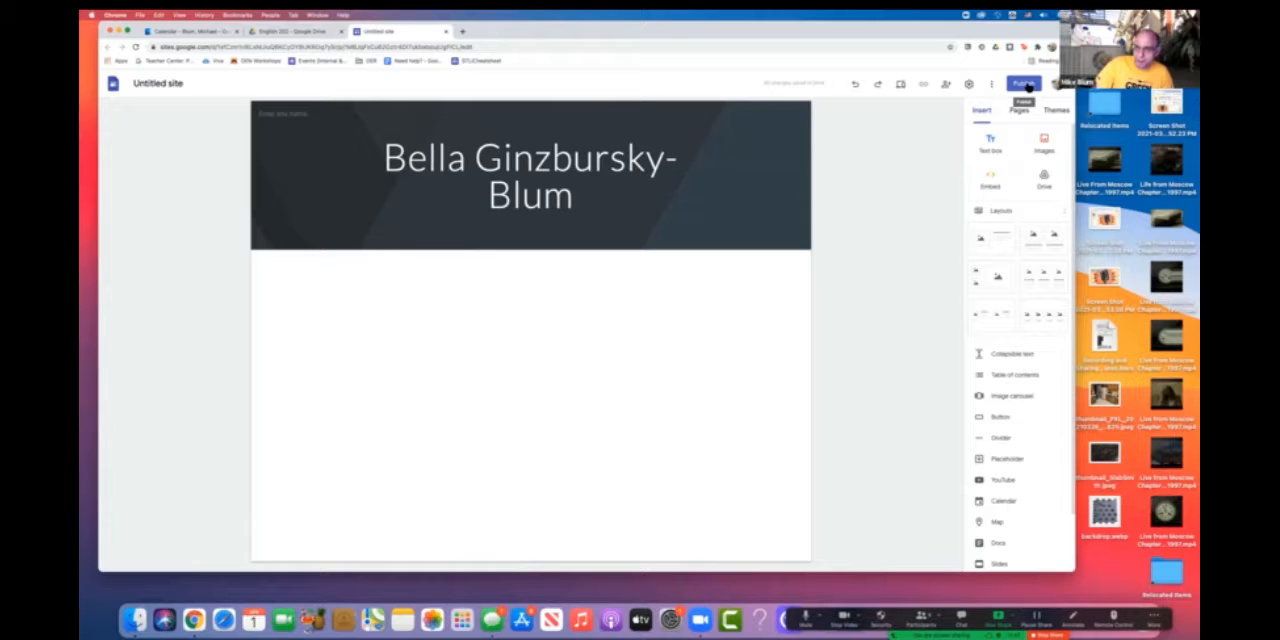
# - Rename the untitled site with the added member's full name
pyautogui.click(150, 83)
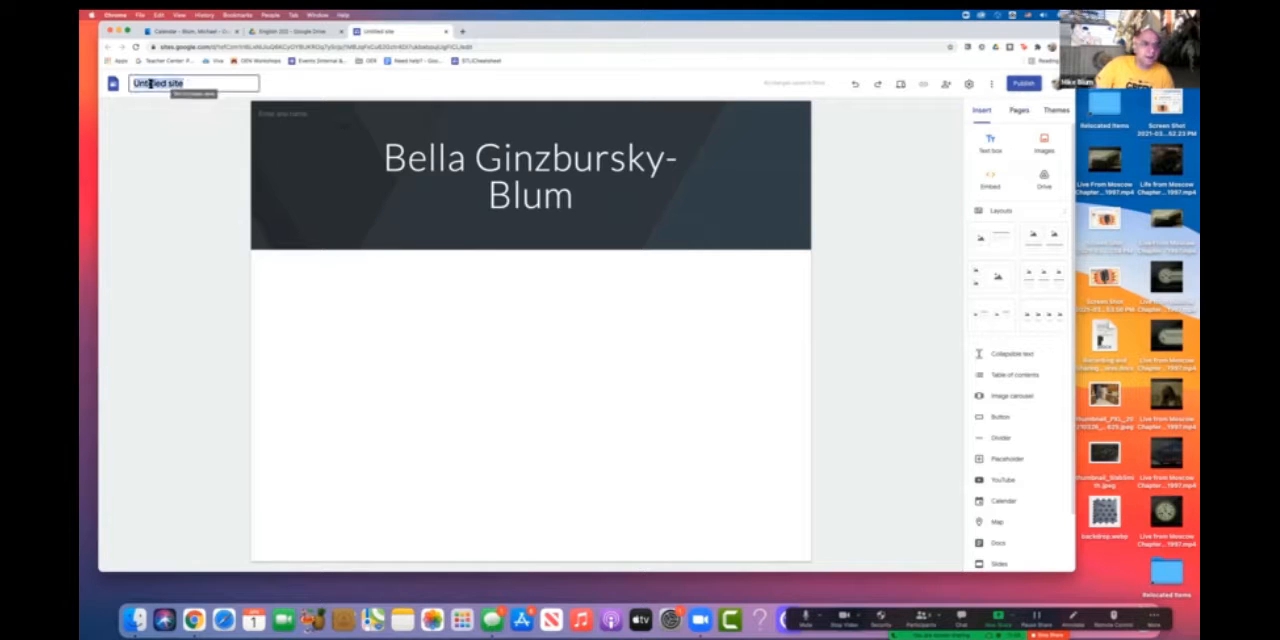
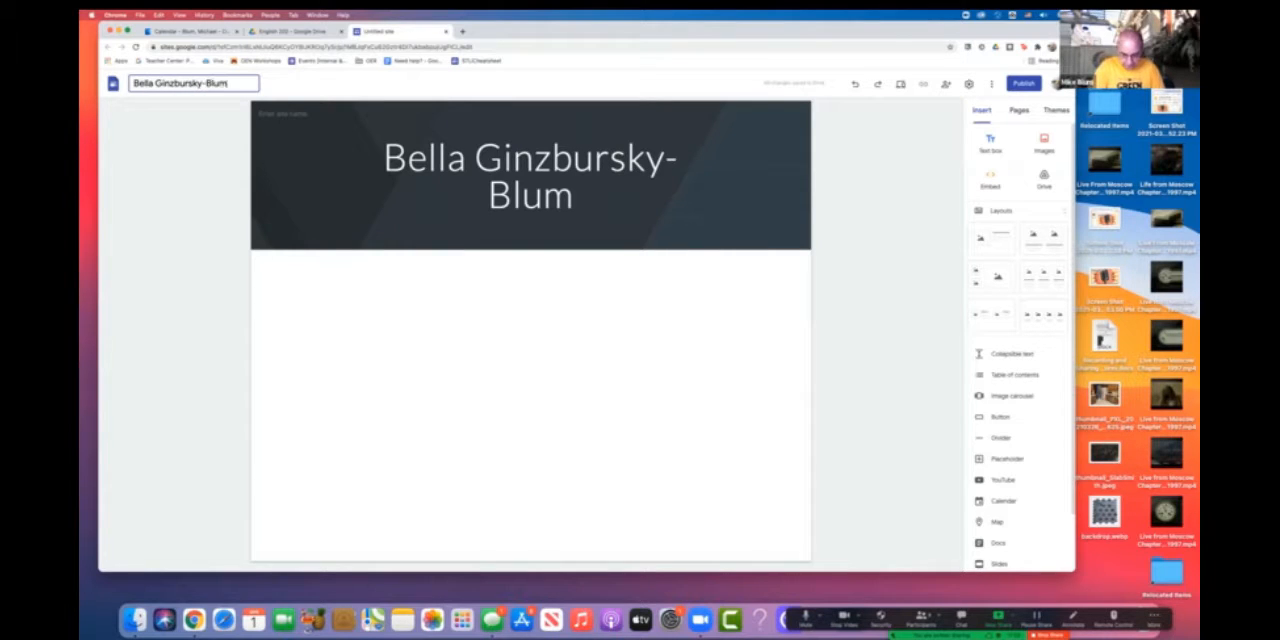
pyautogui.click(202, 142)
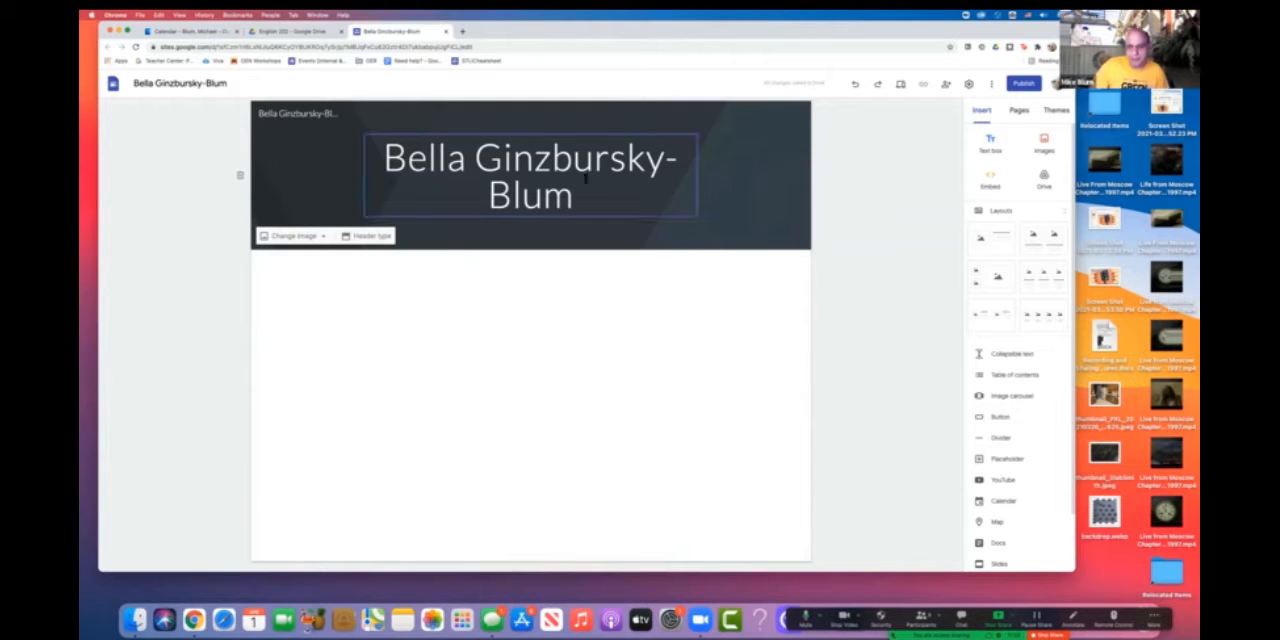
# - Publish the site under a web address made of the member's user ID followed by english202
pyautogui.click(1024, 84)
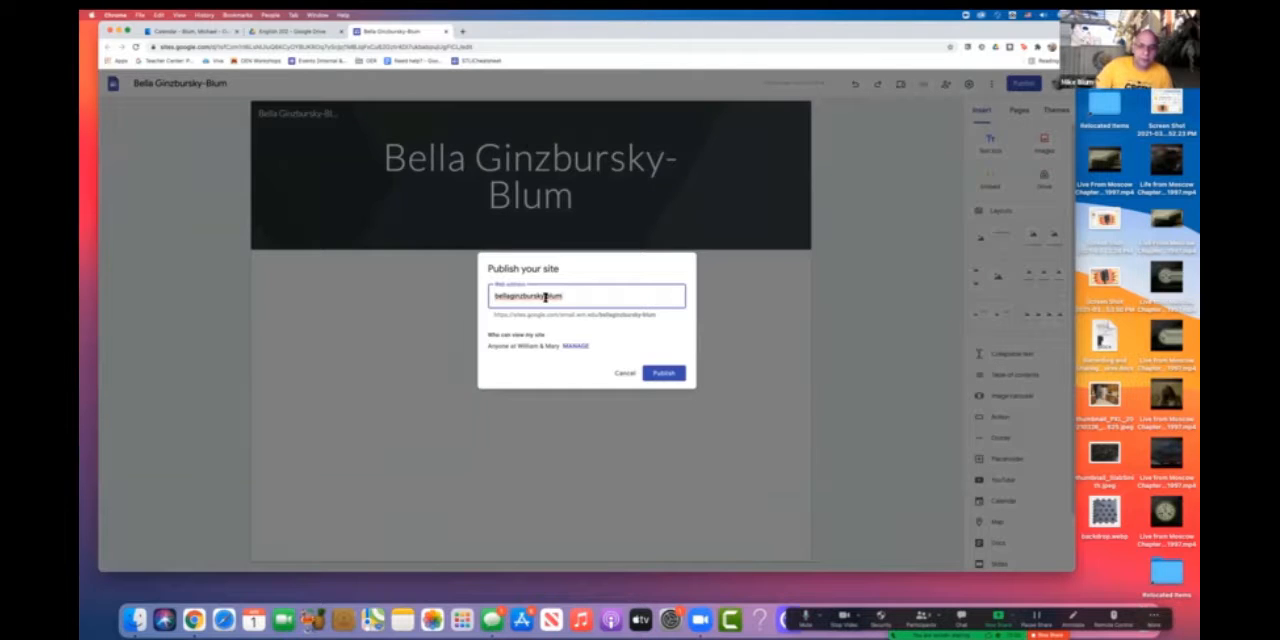
pyautogui.moveTo(574, 295); pyautogui.dragTo(487, 301)
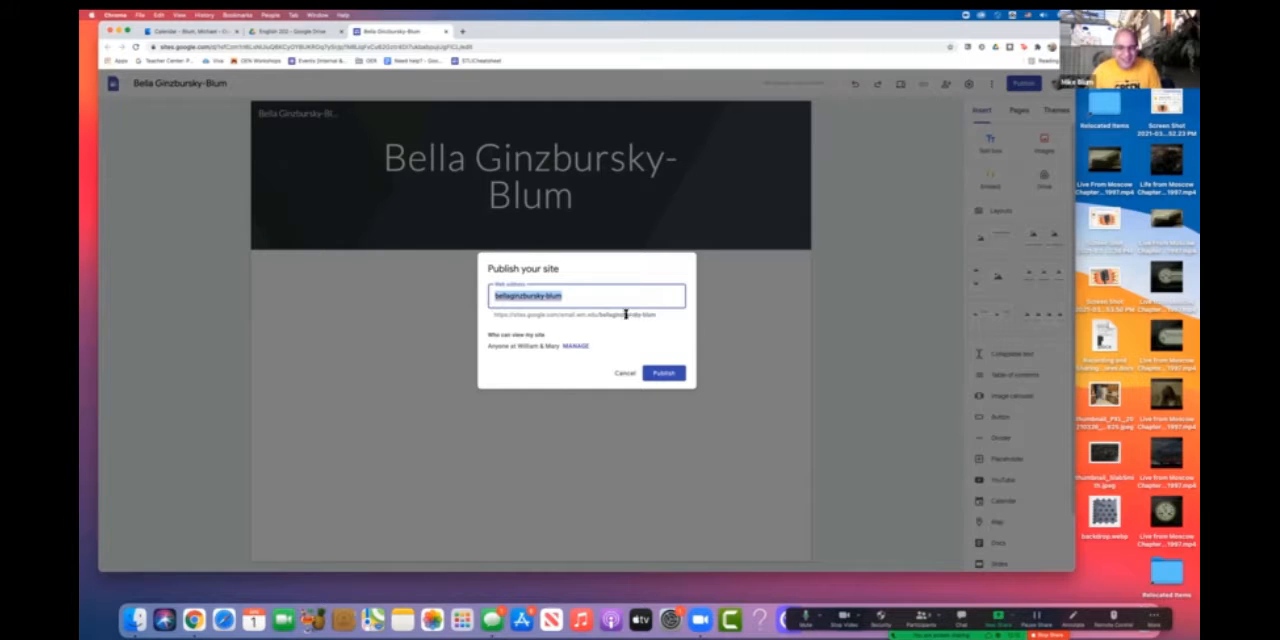
pyautogui.moveTo(656, 314); pyautogui.dragTo(497, 314)
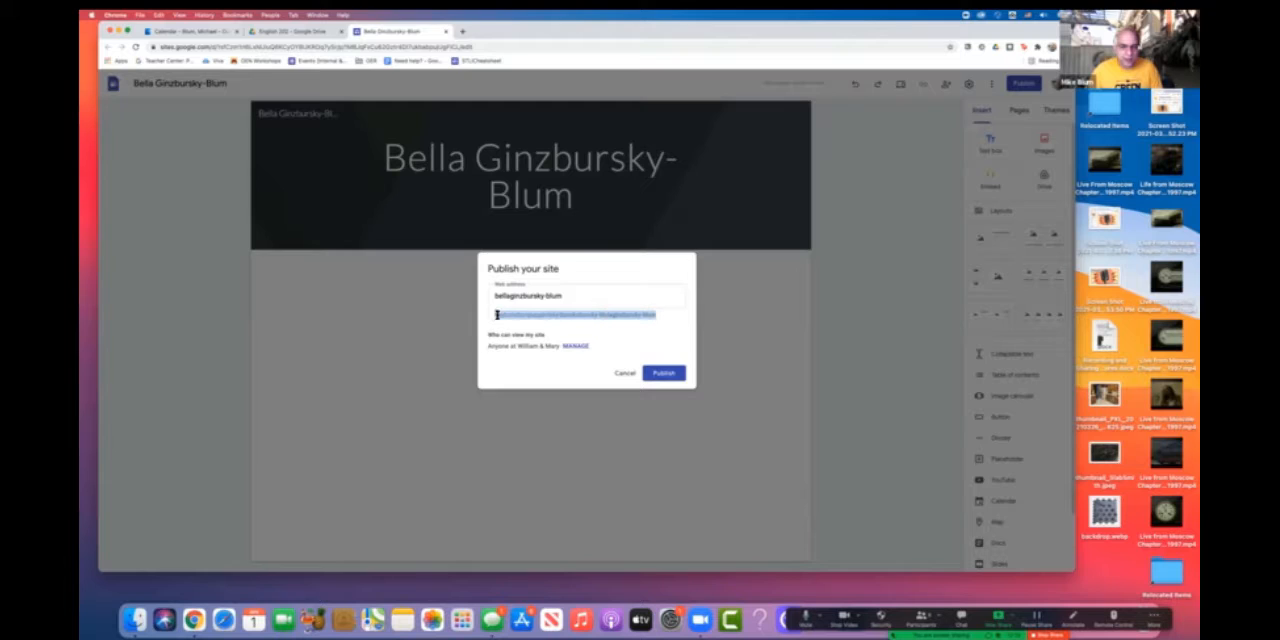
pyautogui.click(587, 297)
pyautogui.moveTo(587, 297); pyautogui.dragTo(490, 296)
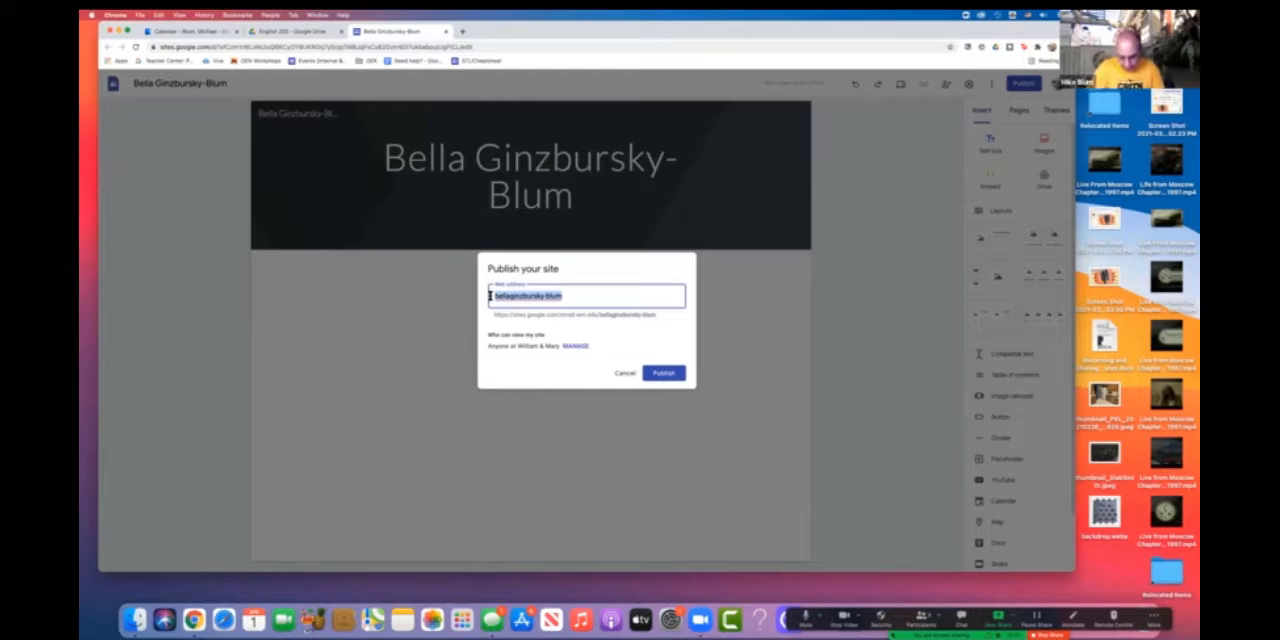
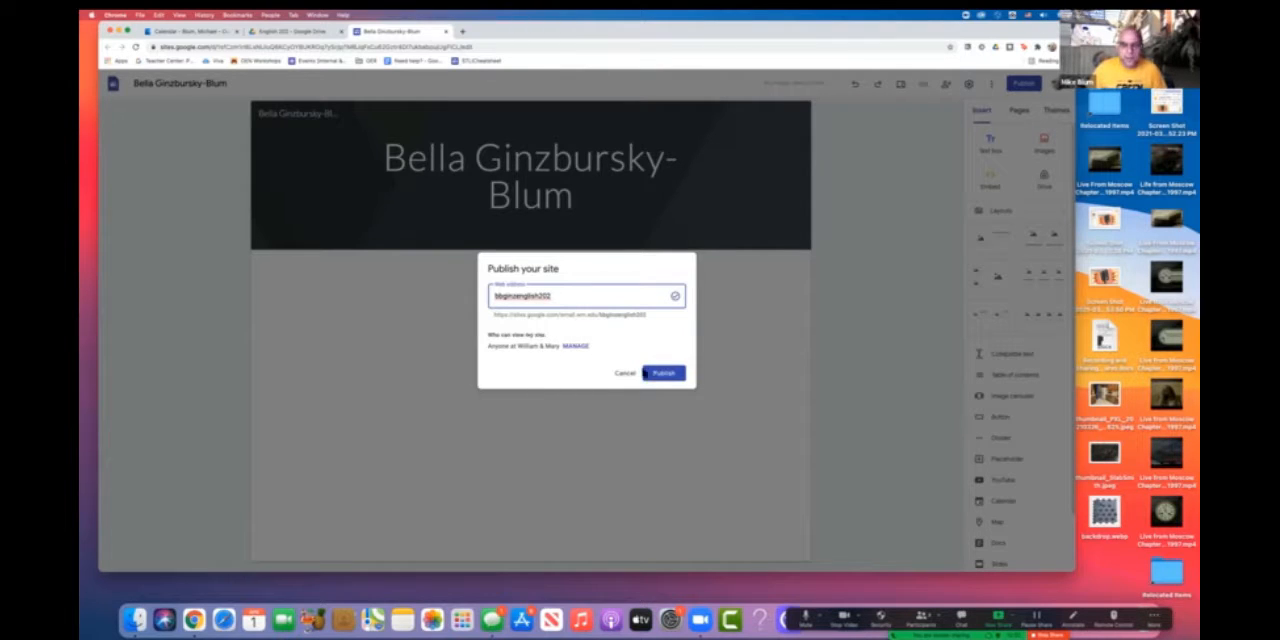
pyautogui.moveTo(645, 313); pyautogui.dragTo(489, 331)
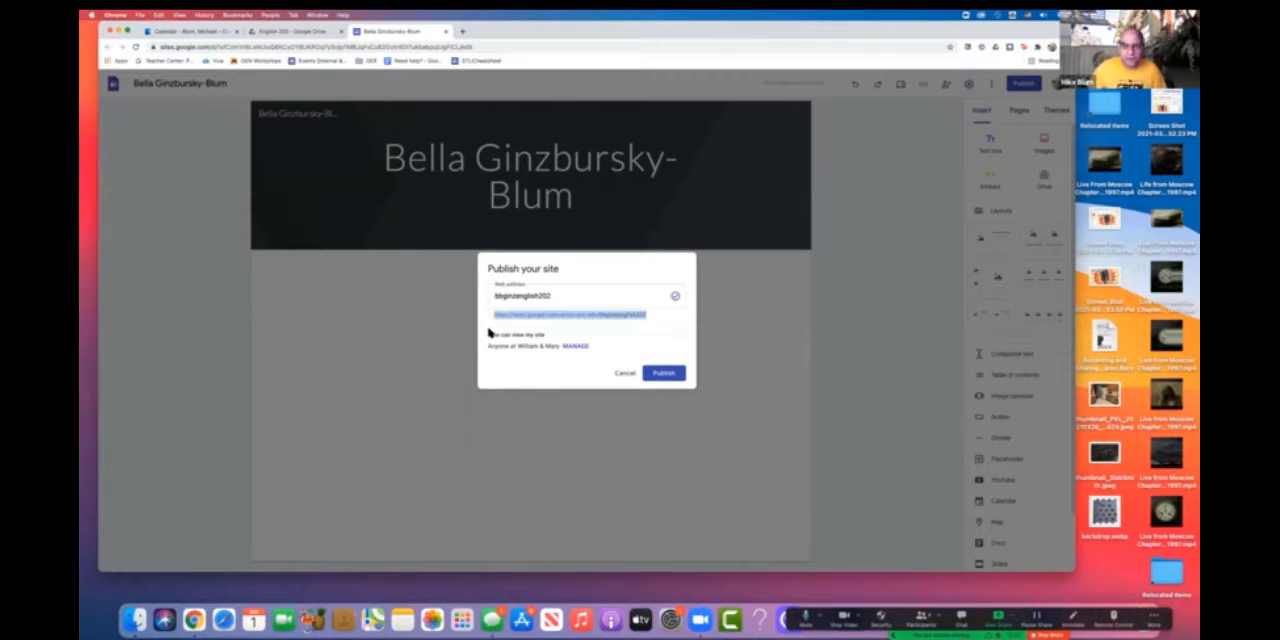
pyautogui.click(662, 373)
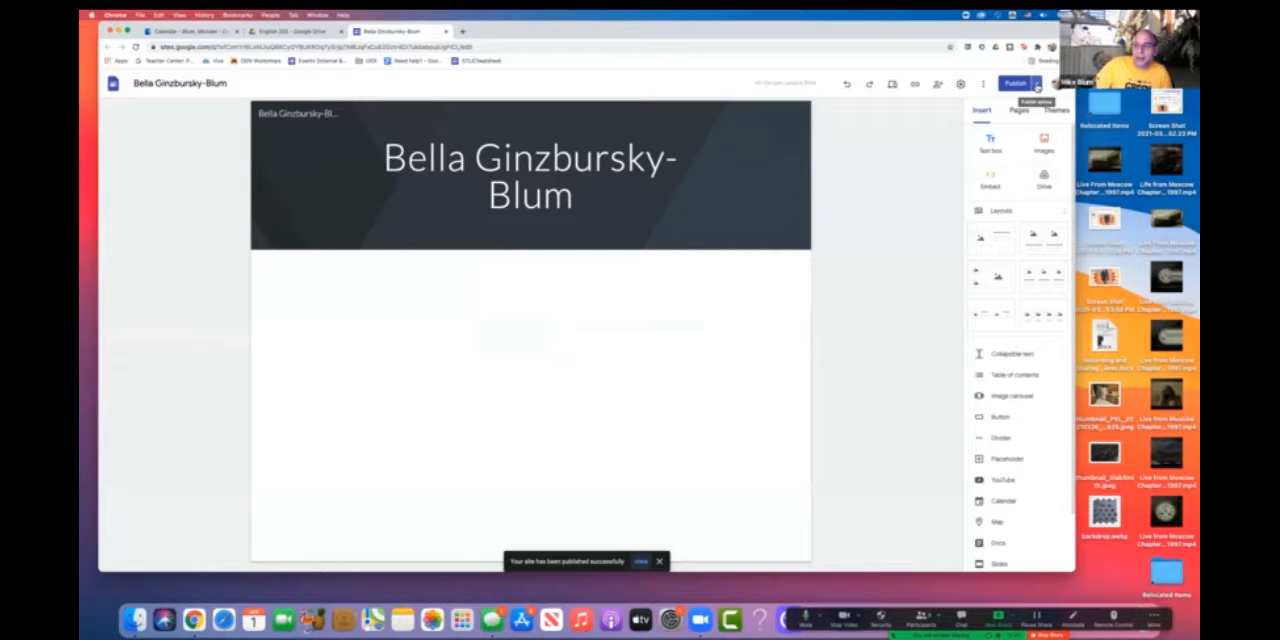
# - View the published site and select its full web address in the browser
pyautogui.click(1037, 85)
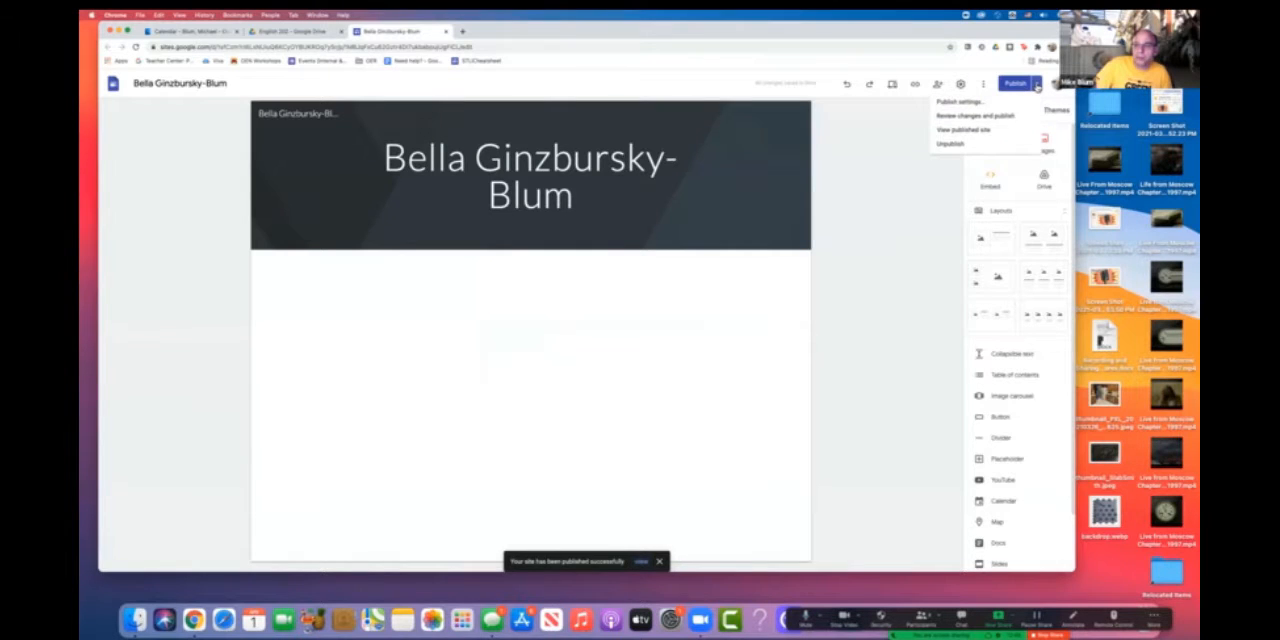
pyautogui.click(974, 131)
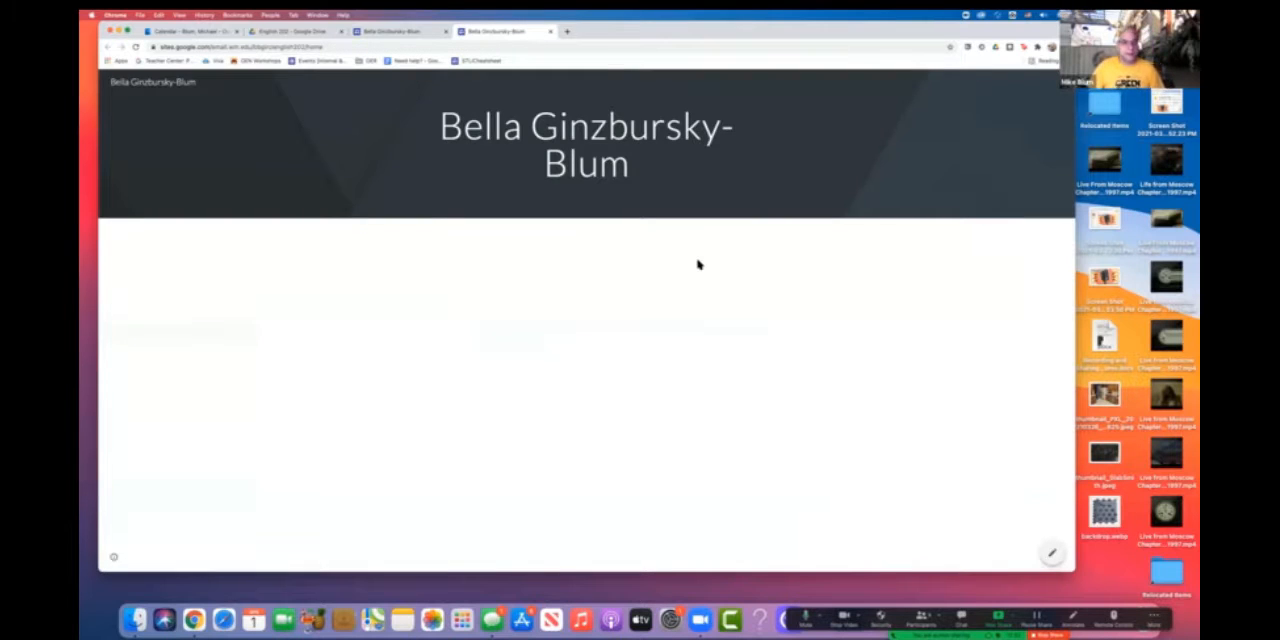
pyautogui.moveTo(300, 47); pyautogui.dragTo(145, 35)
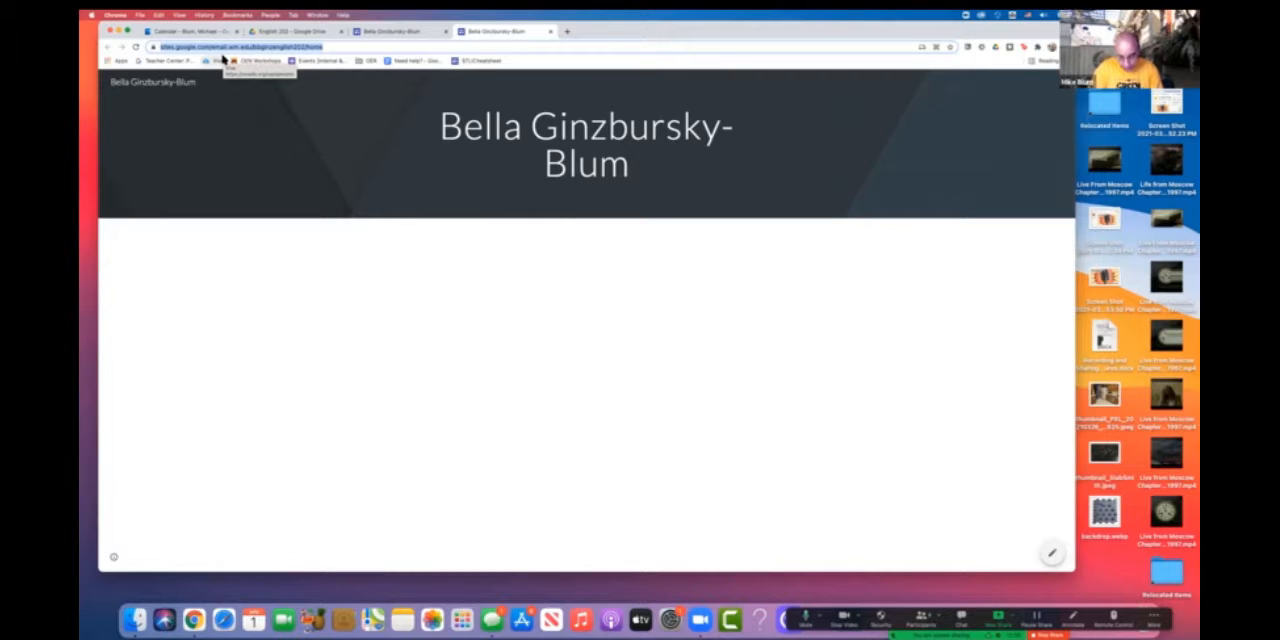
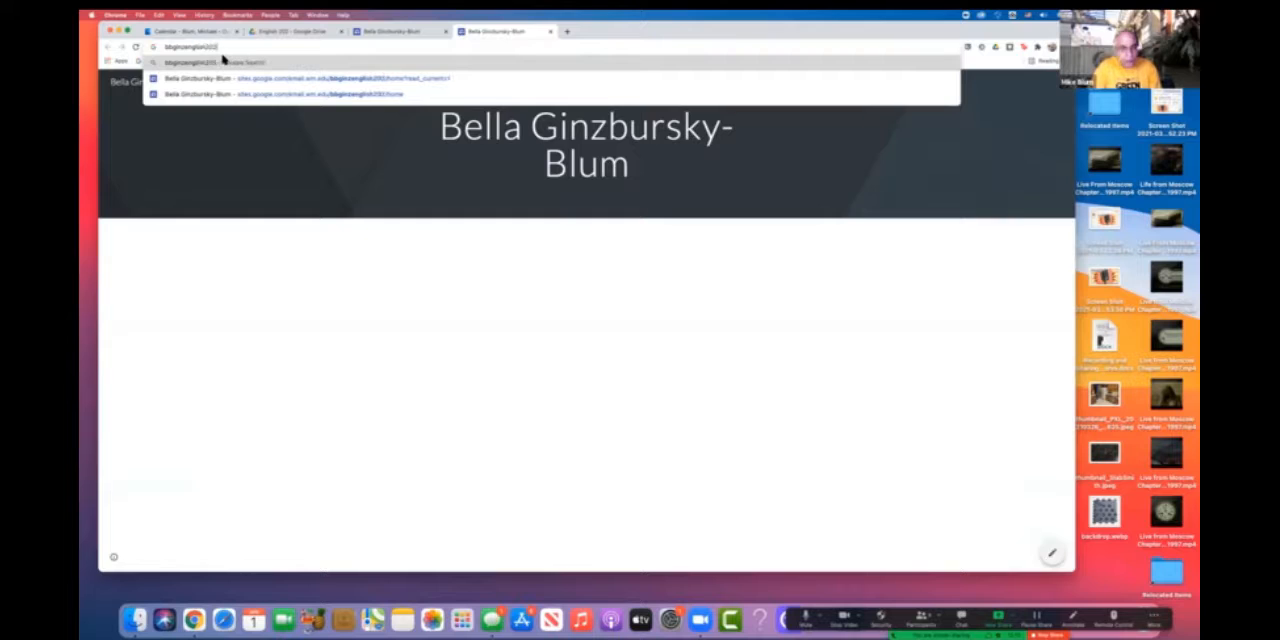
# - Draft a shorter example wm.edu address made of the member's user ID followed by english202, and select it for review
pyautogui.write('/')
pyautogui.press('BackSpace')
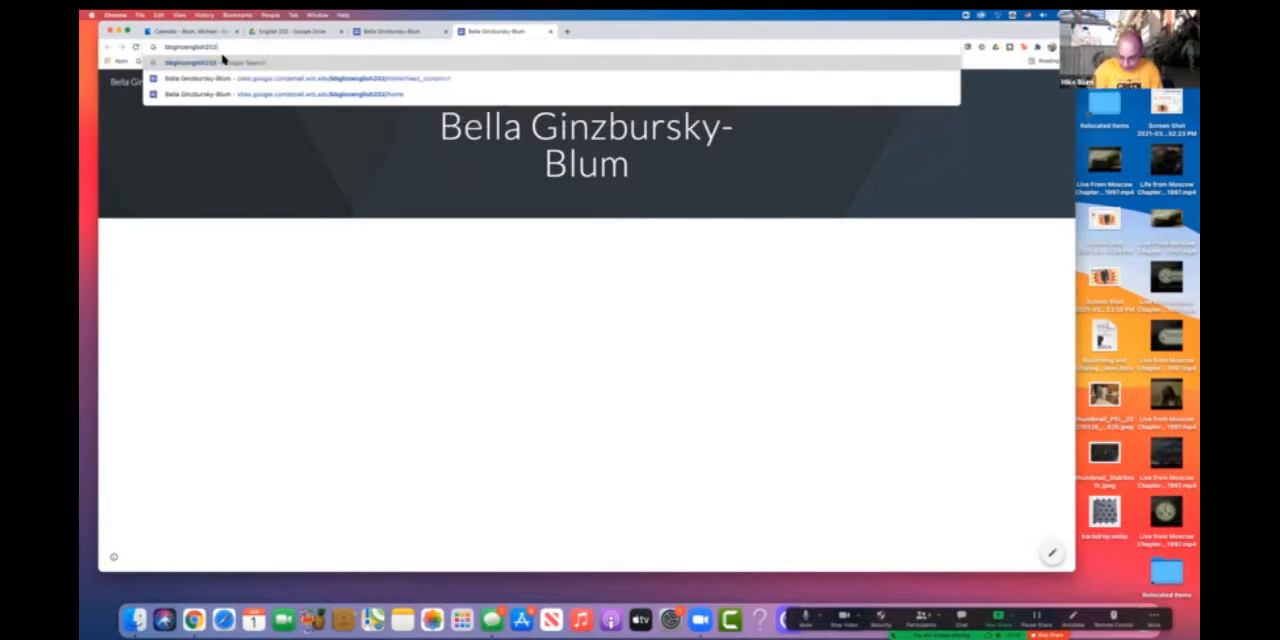
pyautogui.write('ga.wm.edu/')
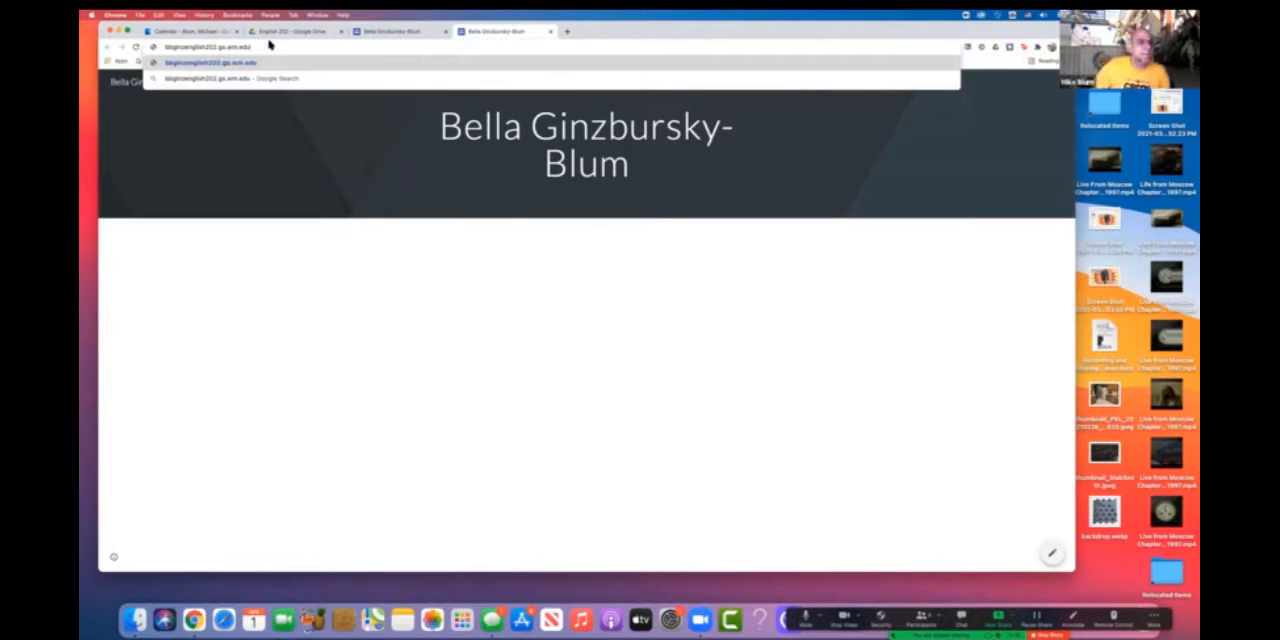
pyautogui.moveTo(263, 47); pyautogui.dragTo(159, 47)
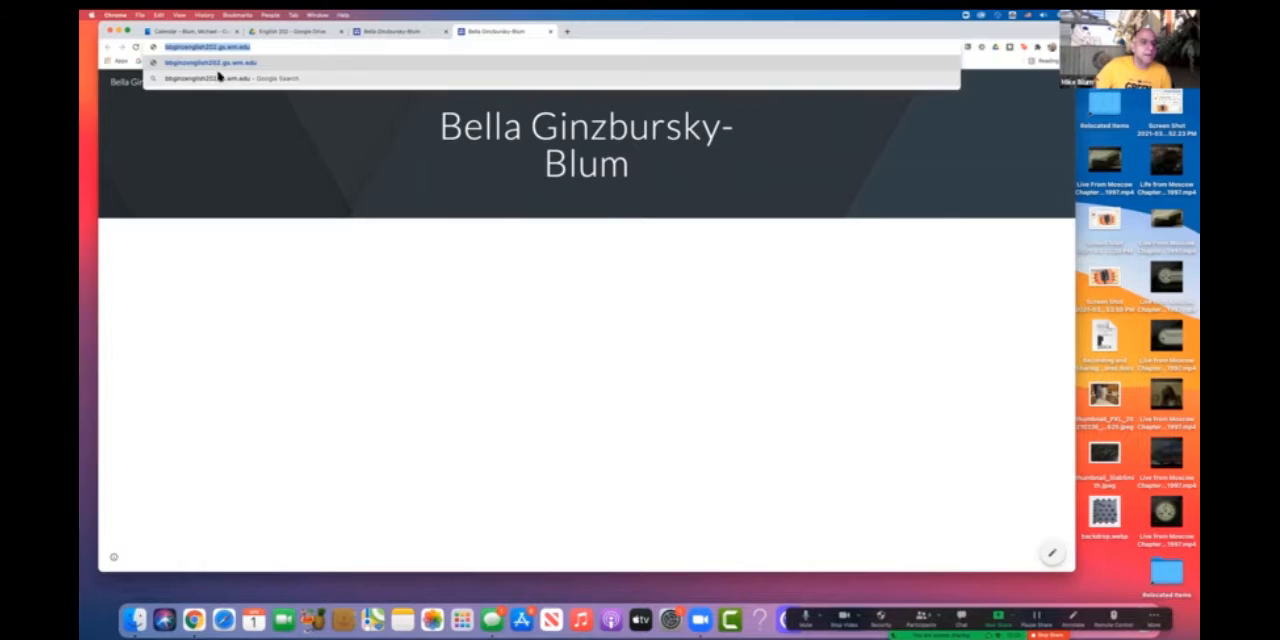
pyautogui.click(295, 48)
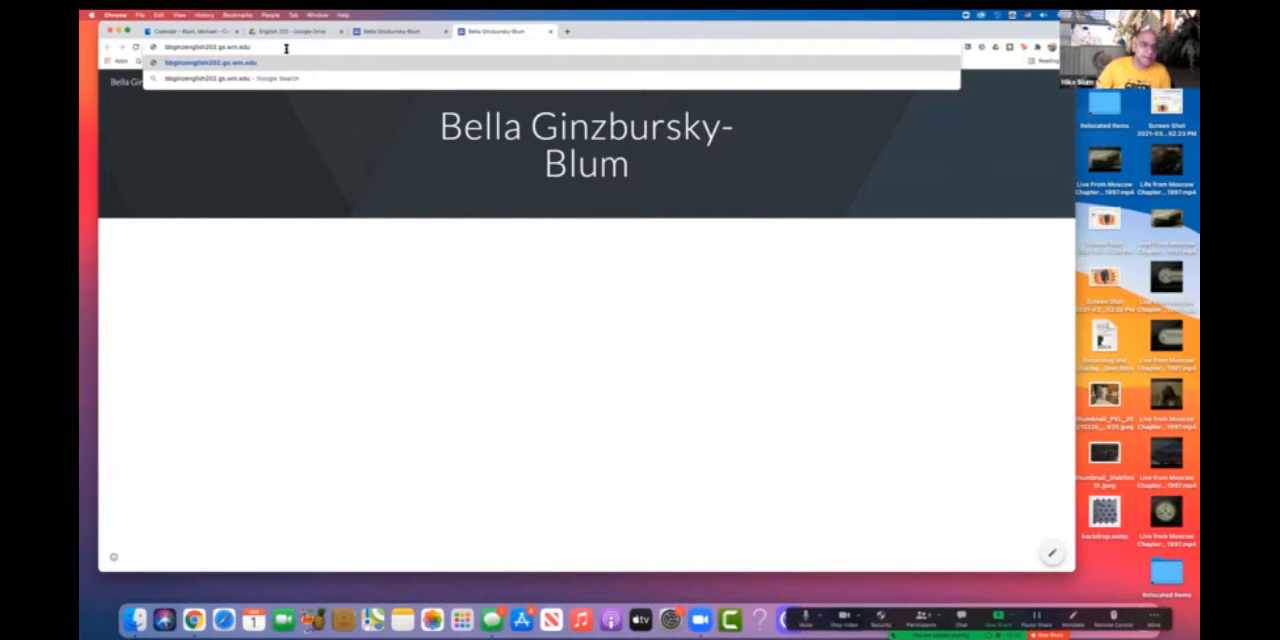
# - Load the published site from its Google Sites address without the /home ending and select the full address
pyautogui.press('Return')
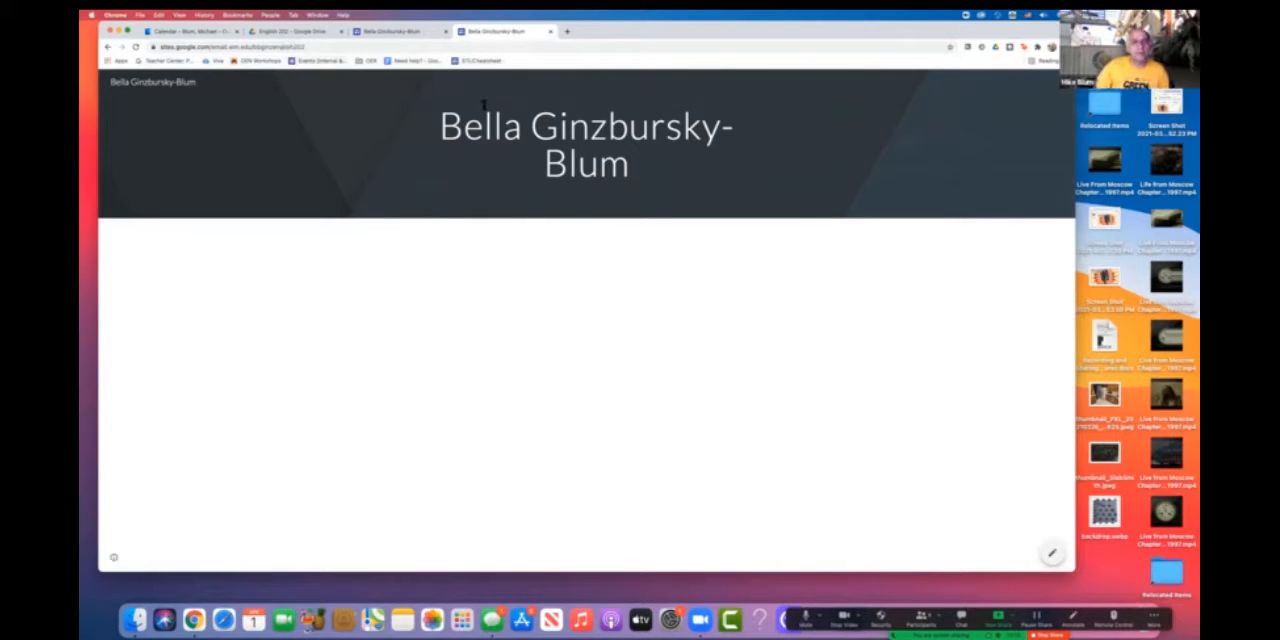
pyautogui.click(316, 47)
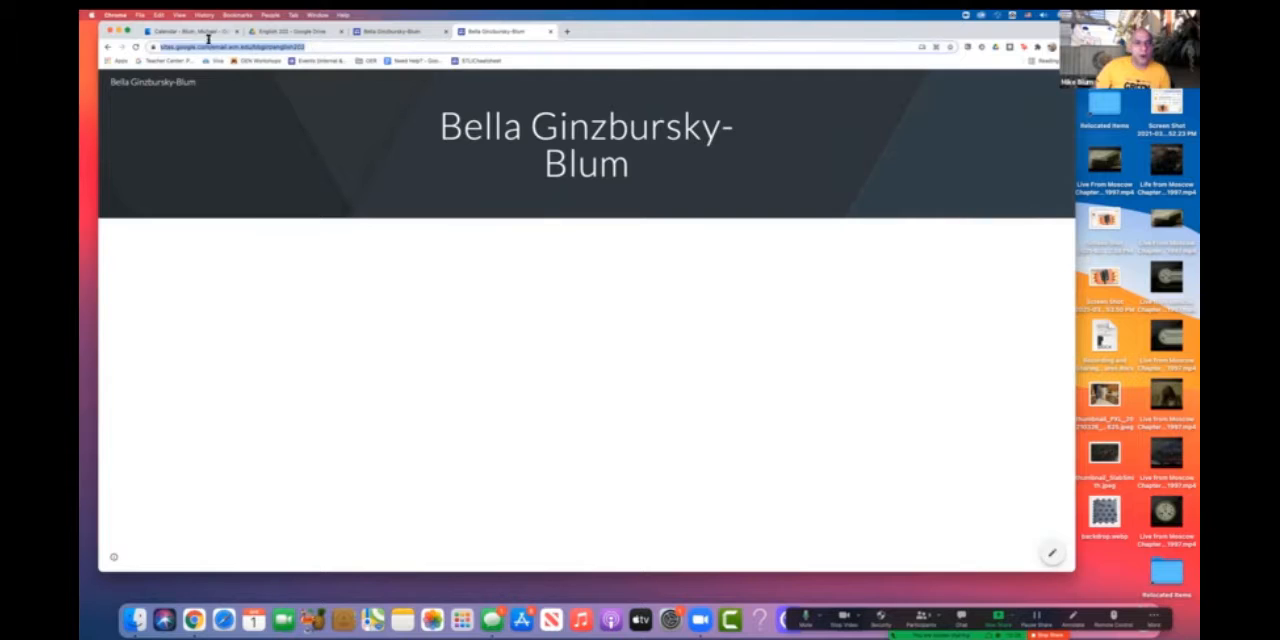
pyautogui.click(165, 47)
pyautogui.tripleClick(165, 47)
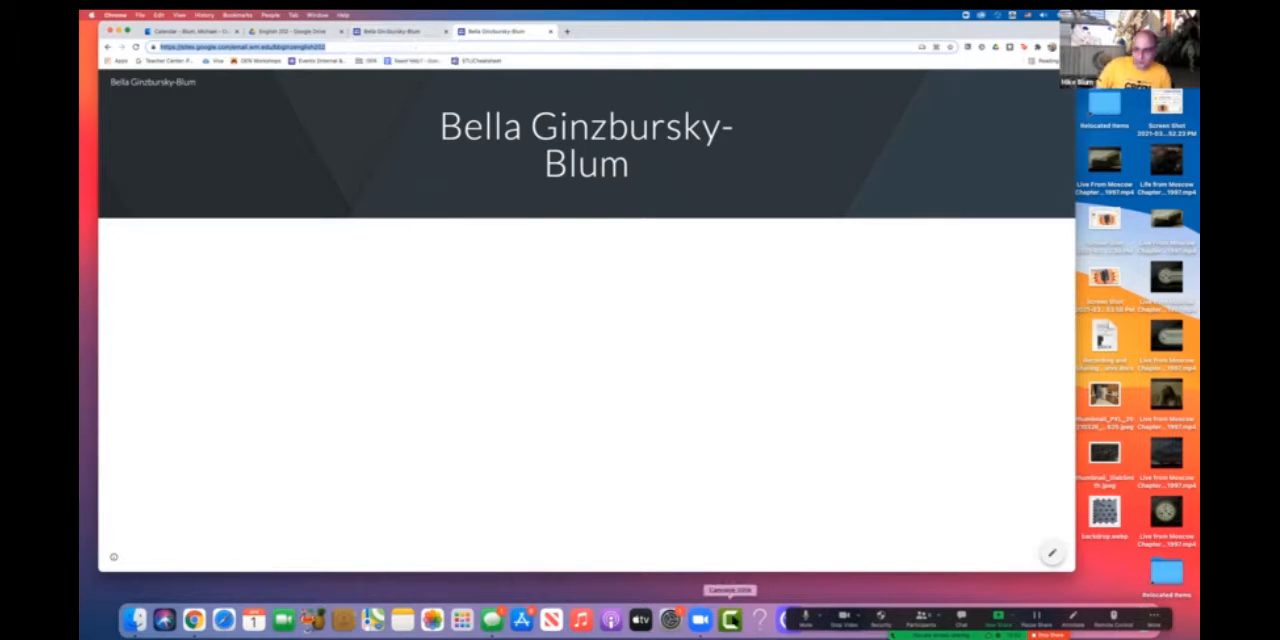
# - Stop sharing the screen in the Zoom meeting
pyautogui.click(1043, 632)
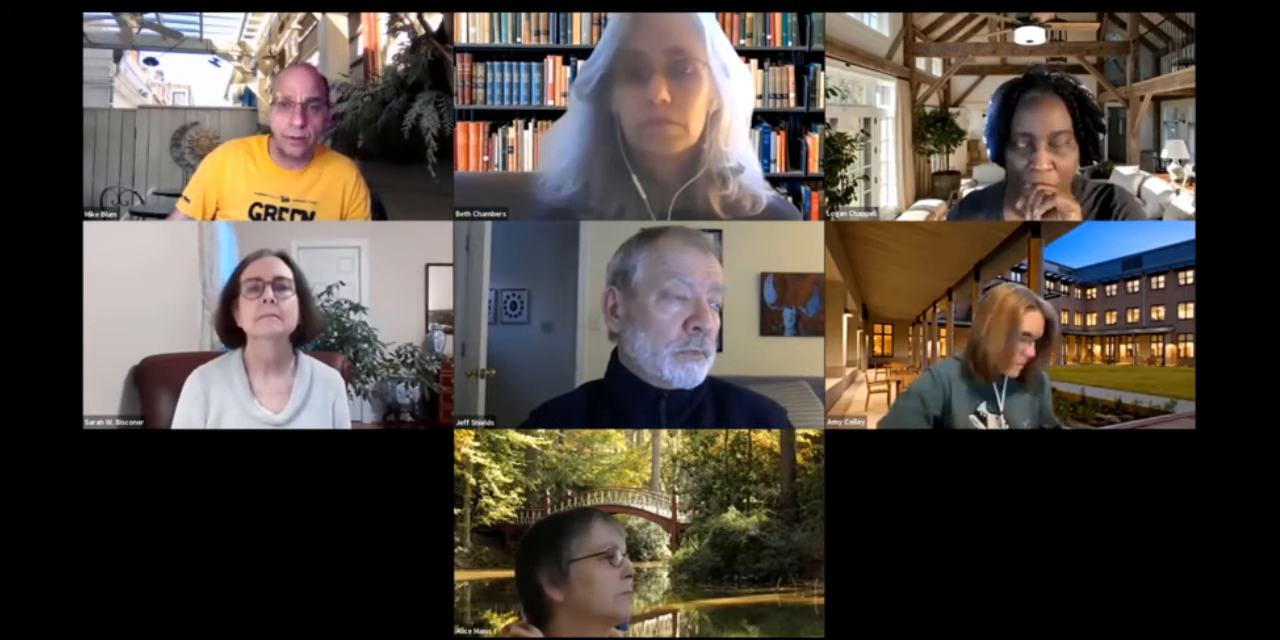
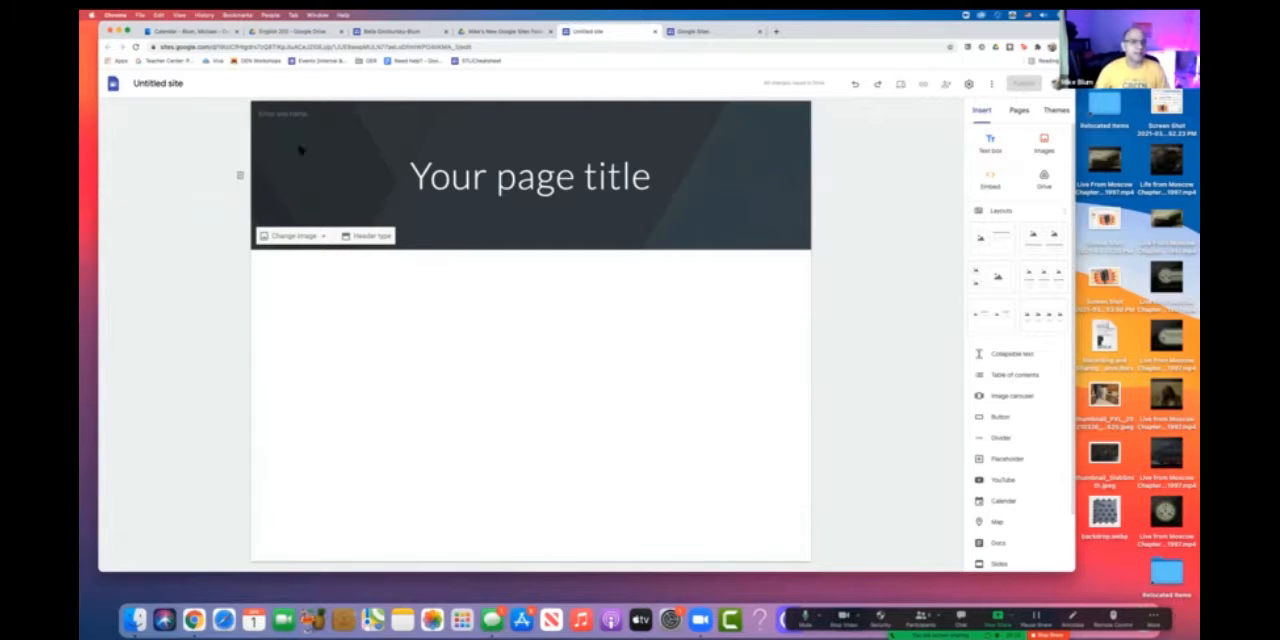
# - Rename the untitled site with the owner's first name in possessive form followed by "Awesome site"
pyautogui.click(141, 82)
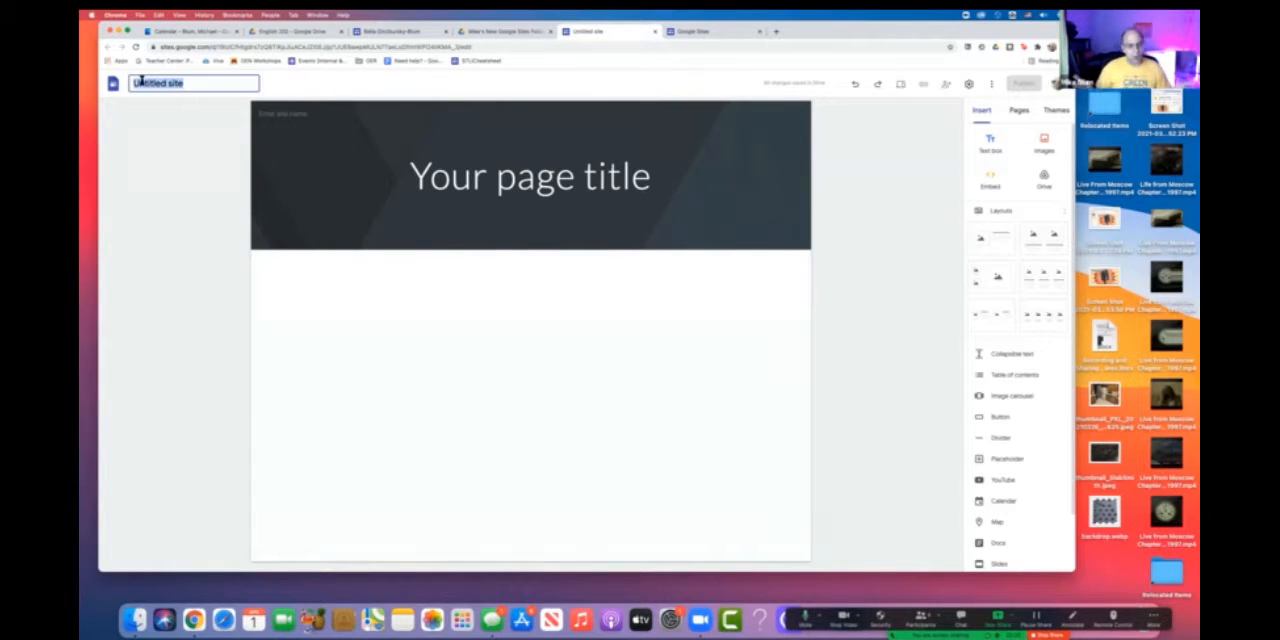
pyautogui.write('Mi')
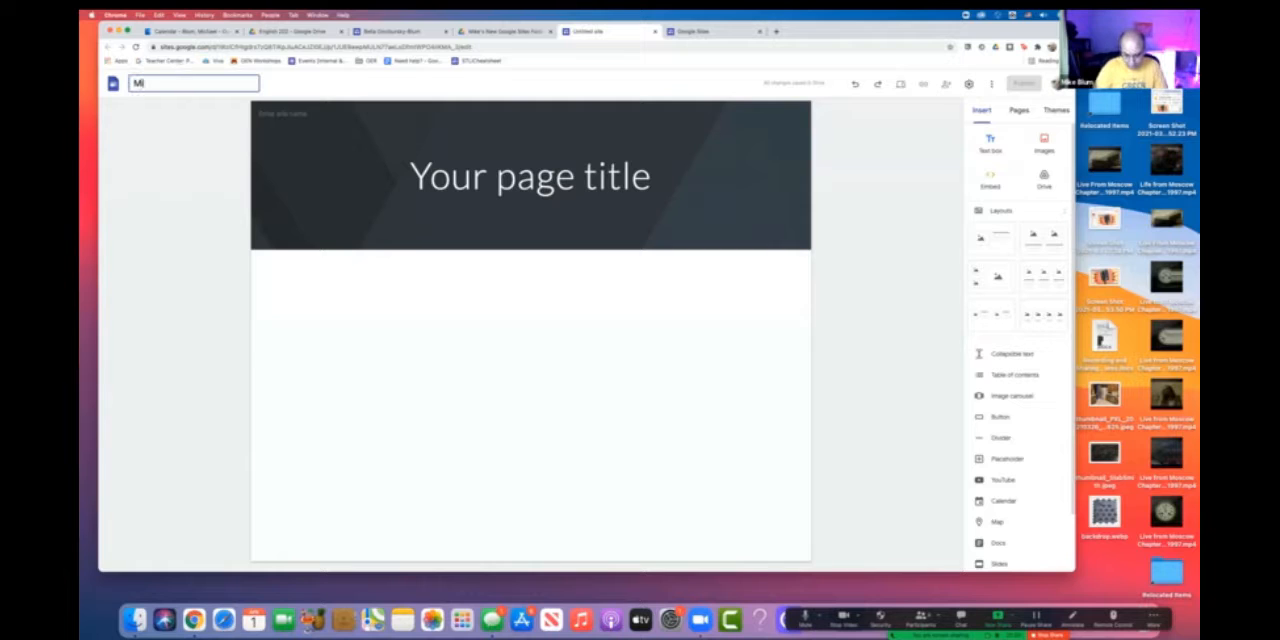
pyautogui.write("ke's Awesome")
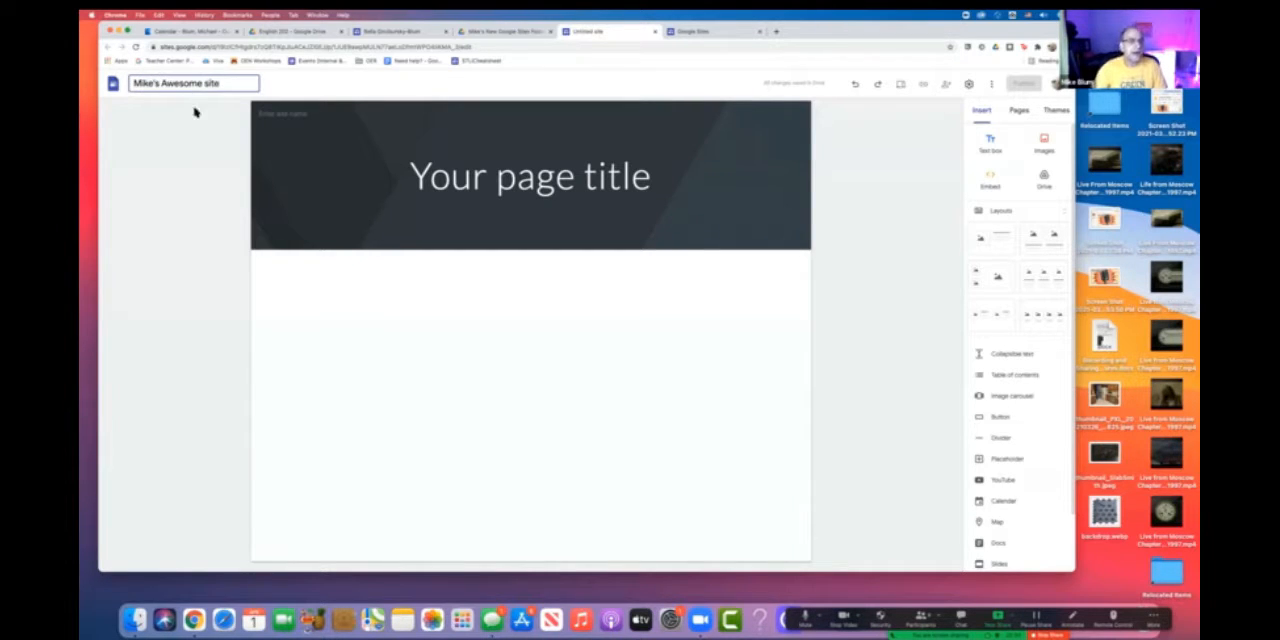
pyautogui.write(' site')
# - Replace the placeholder page title in the header with "Awesomeness"
pyautogui.click(507, 177)
pyautogui.tripleClick(507, 177)
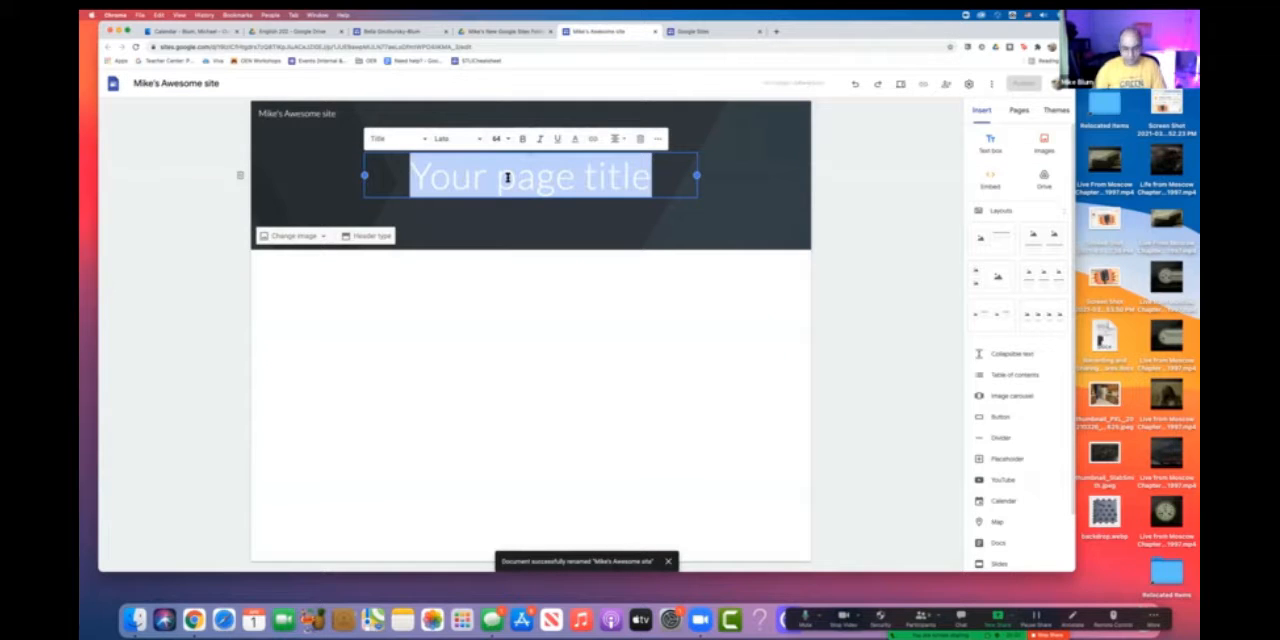
pyautogui.write('Awesomeness')
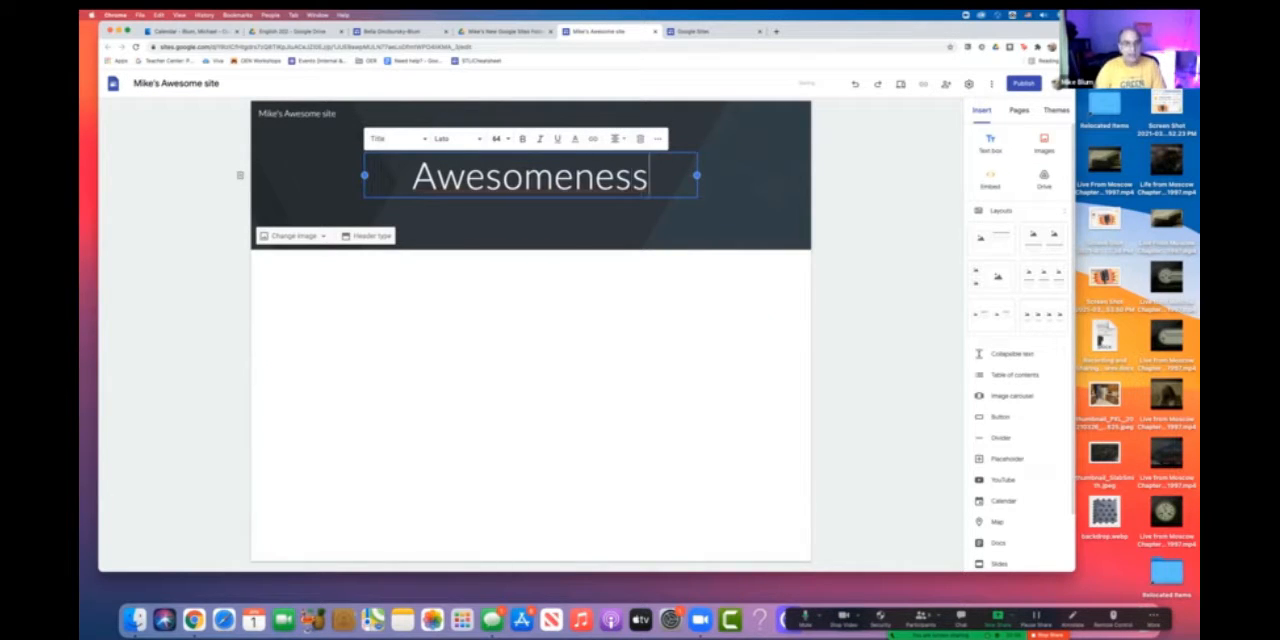
pyautogui.click(850, 216)
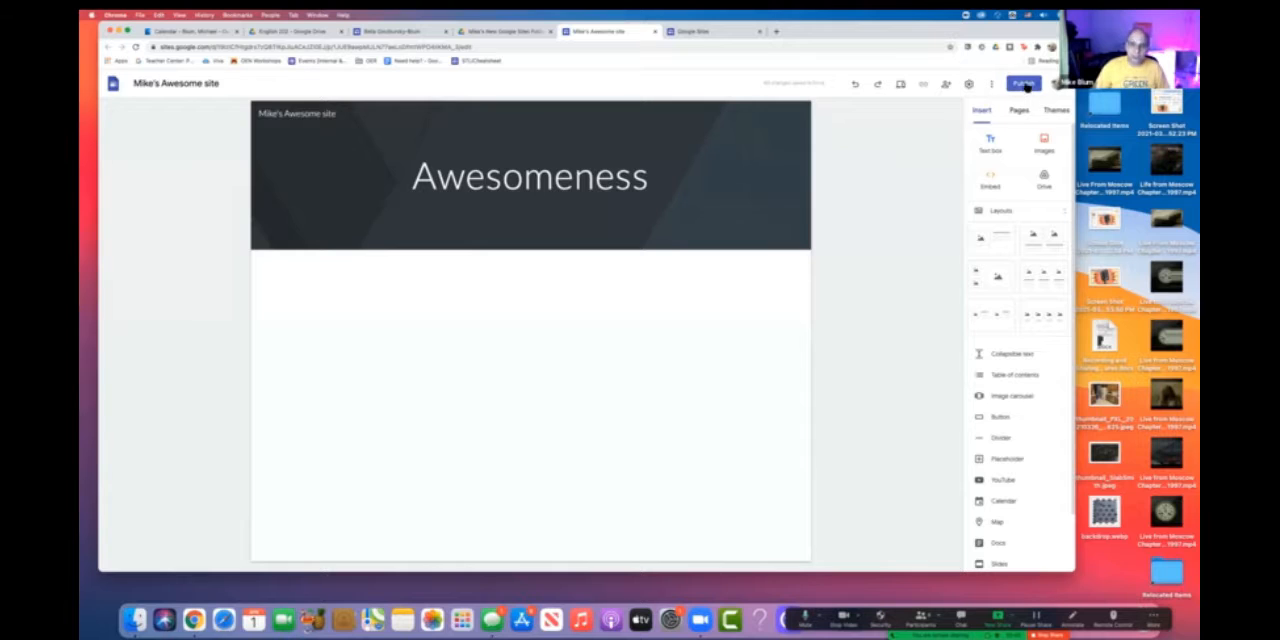
# - Start publishing the site and set its web address to "awesomeness"
pyautogui.click(1025, 84)
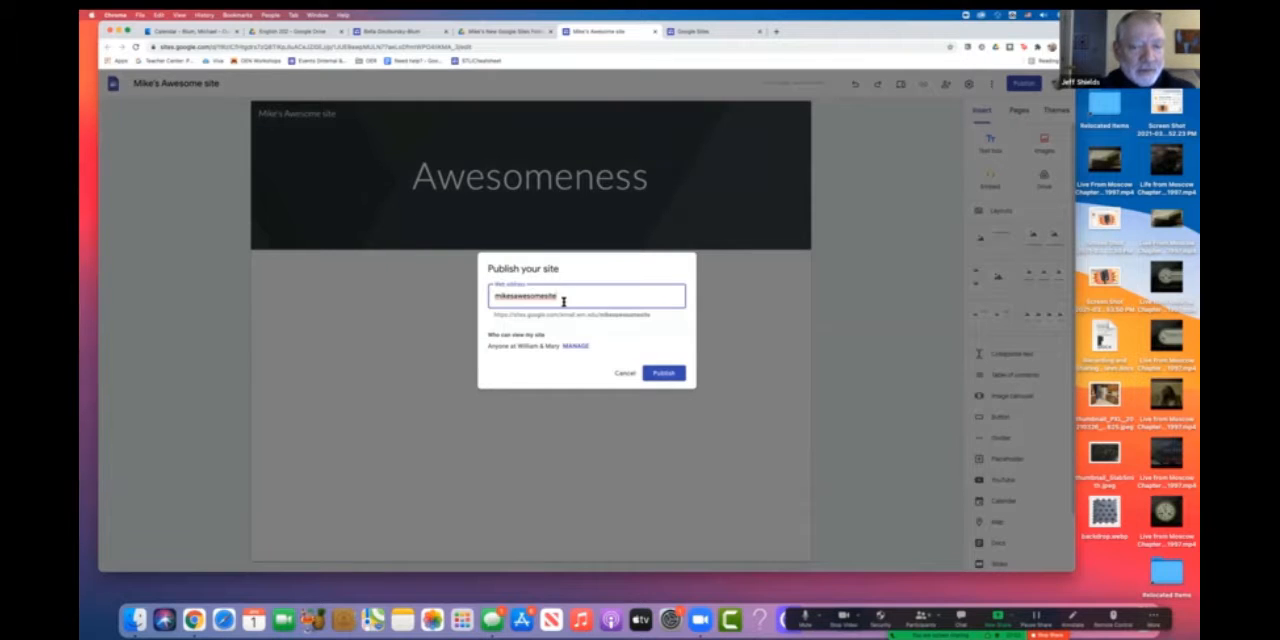
pyautogui.moveTo(586, 295); pyautogui.dragTo(470, 300)
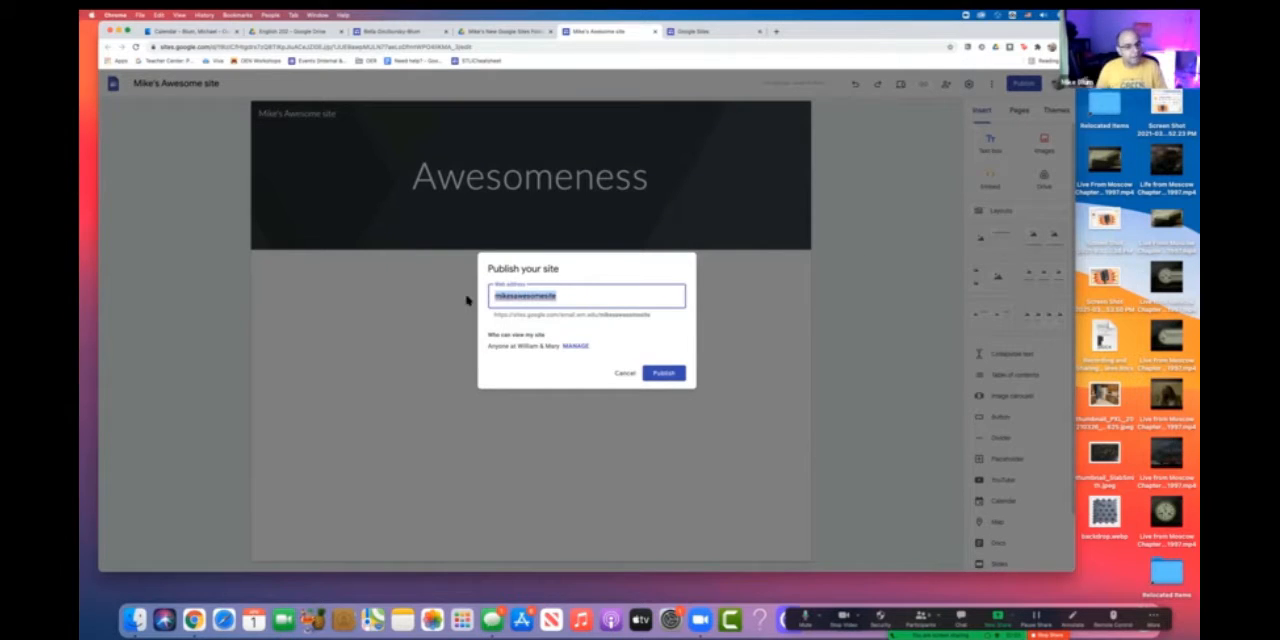
pyautogui.write('awesomeness')
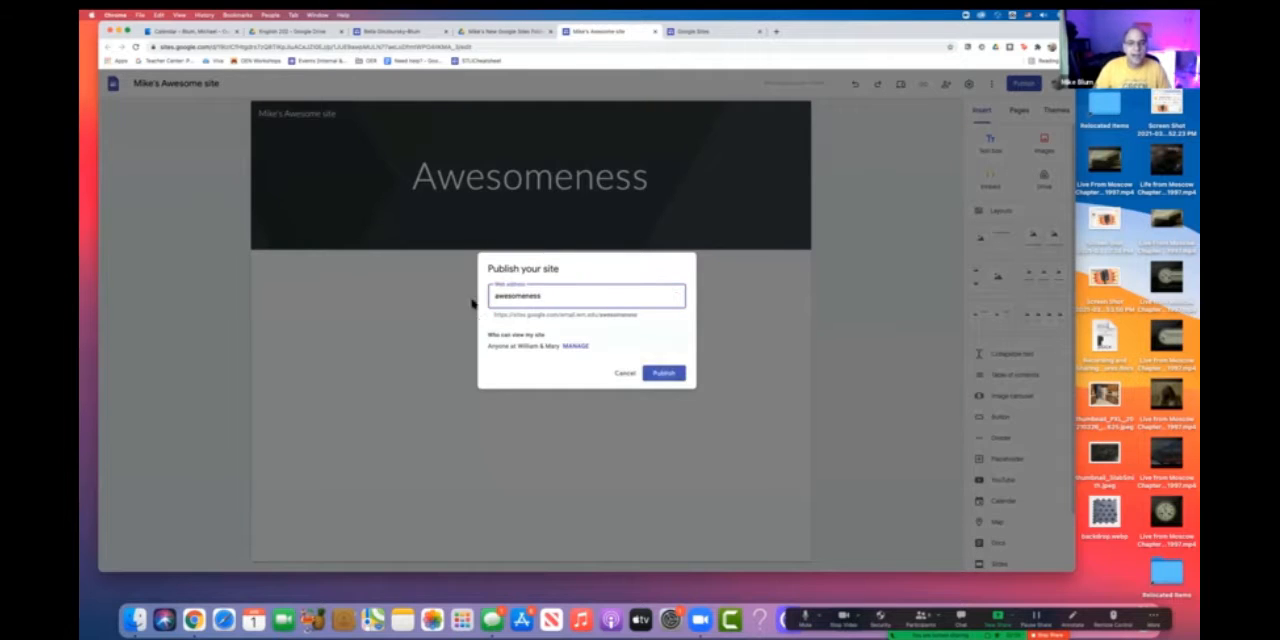
pyautogui.click(637, 318)
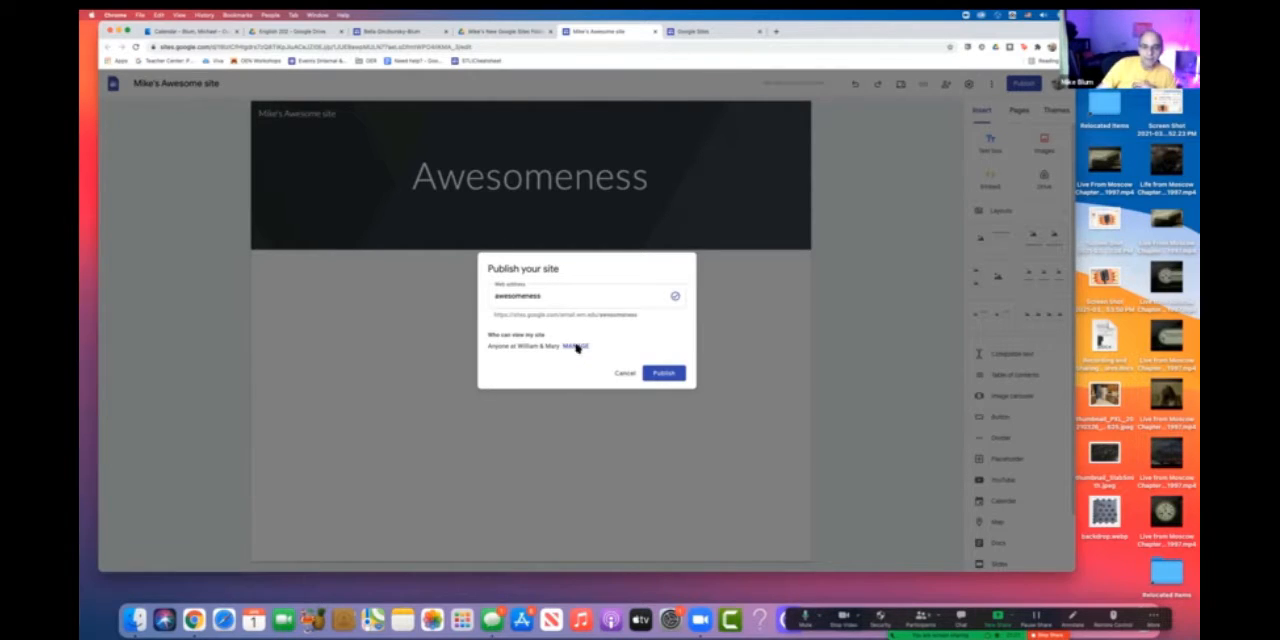
# - Change the published site's link access to Public and publish the site
pyautogui.click(576, 346)
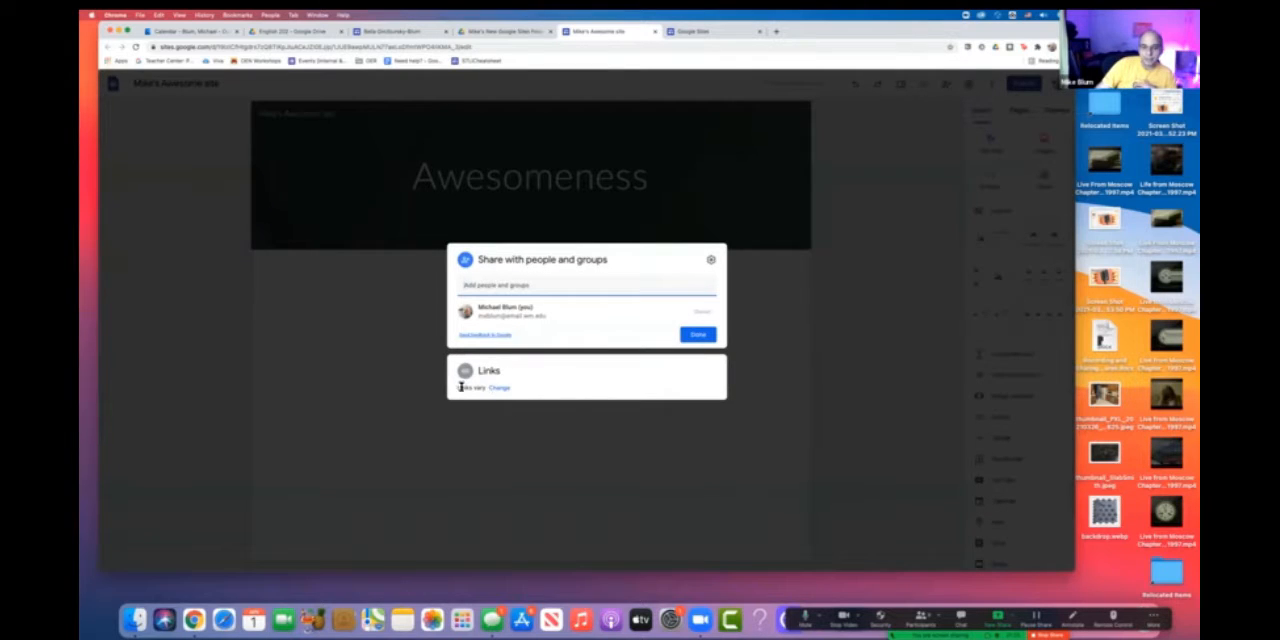
pyautogui.click(498, 389)
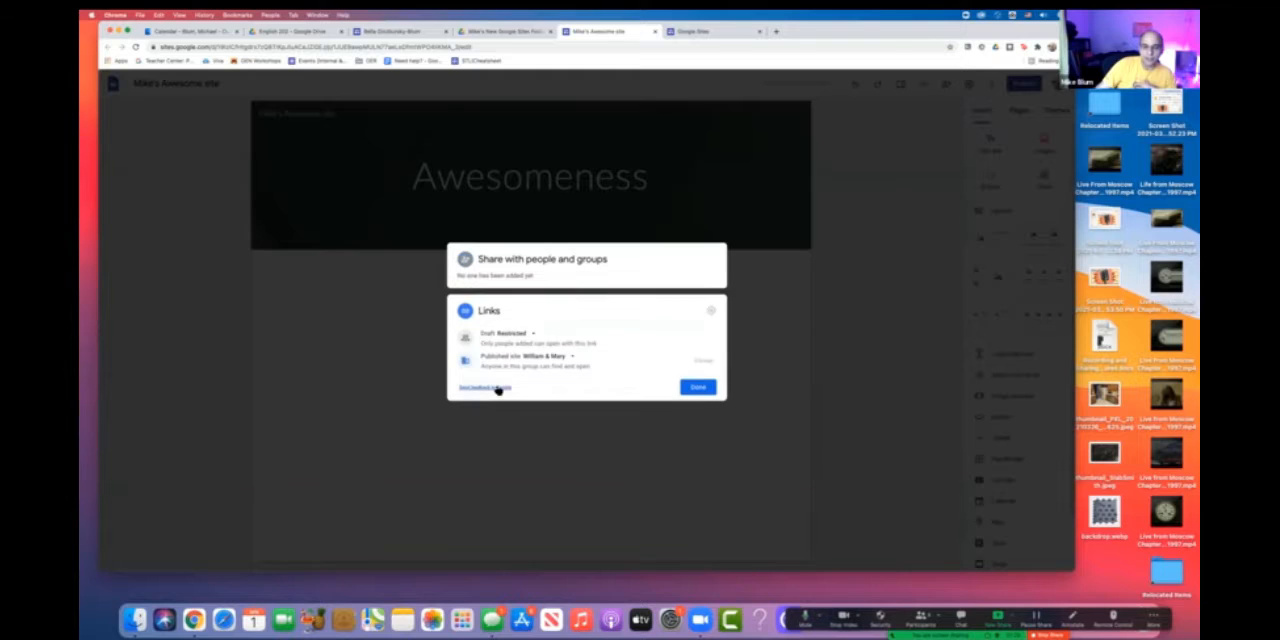
pyautogui.click(567, 357)
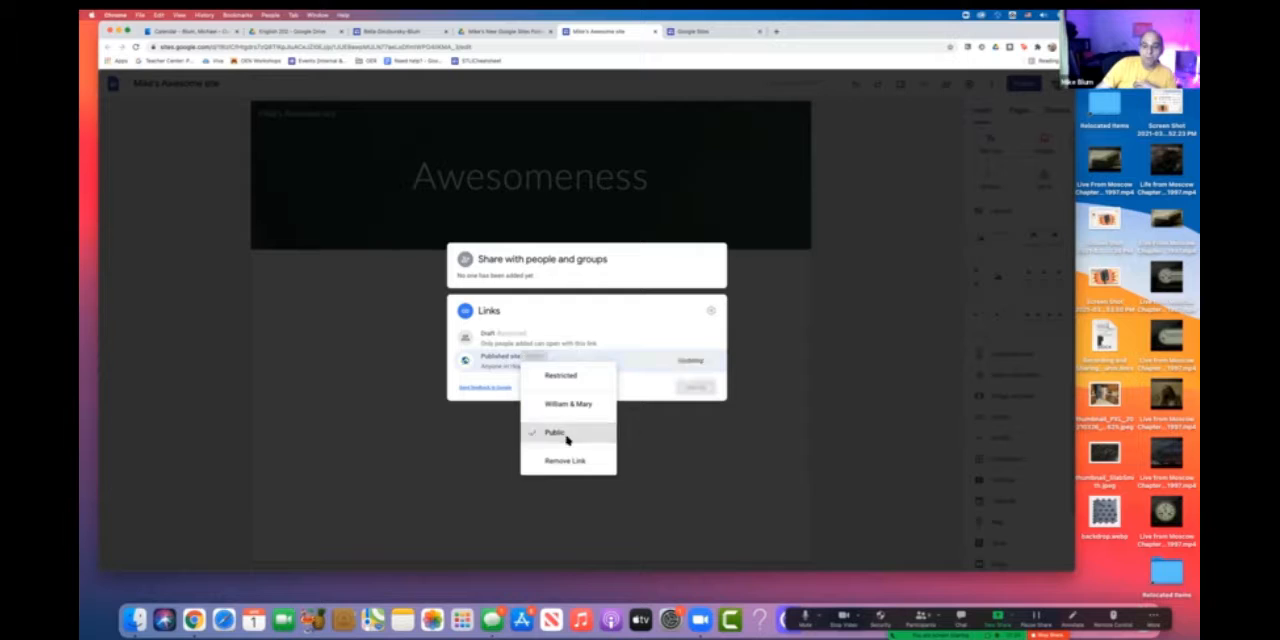
pyautogui.click(566, 438)
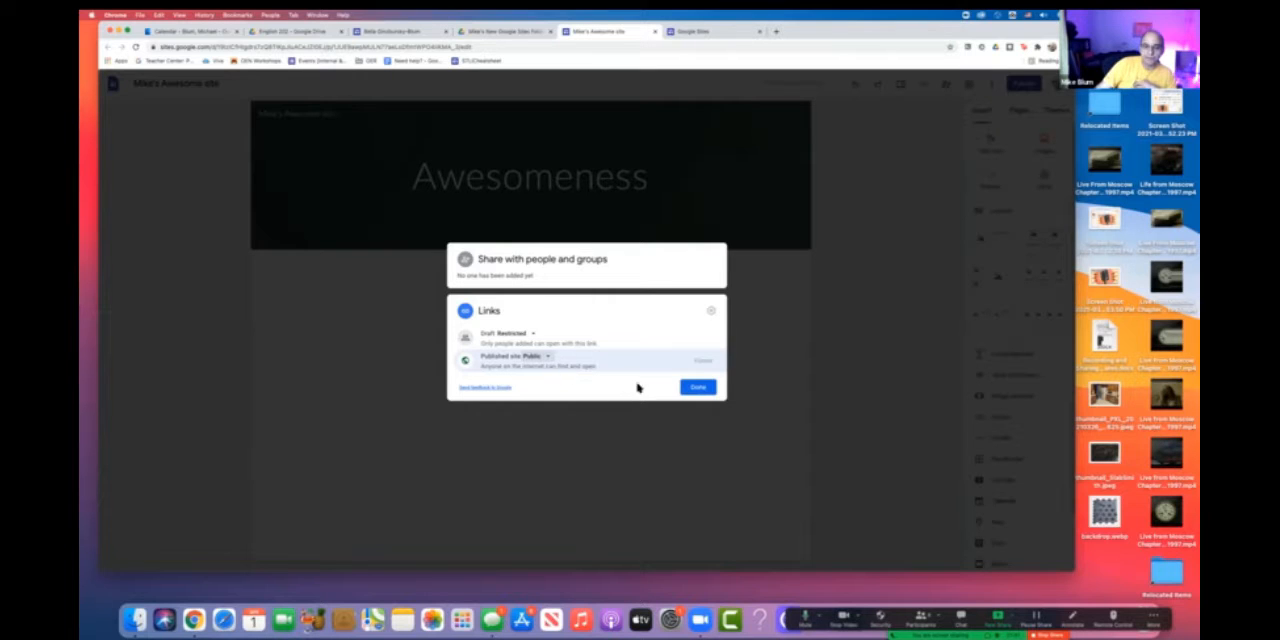
pyautogui.click(698, 388)
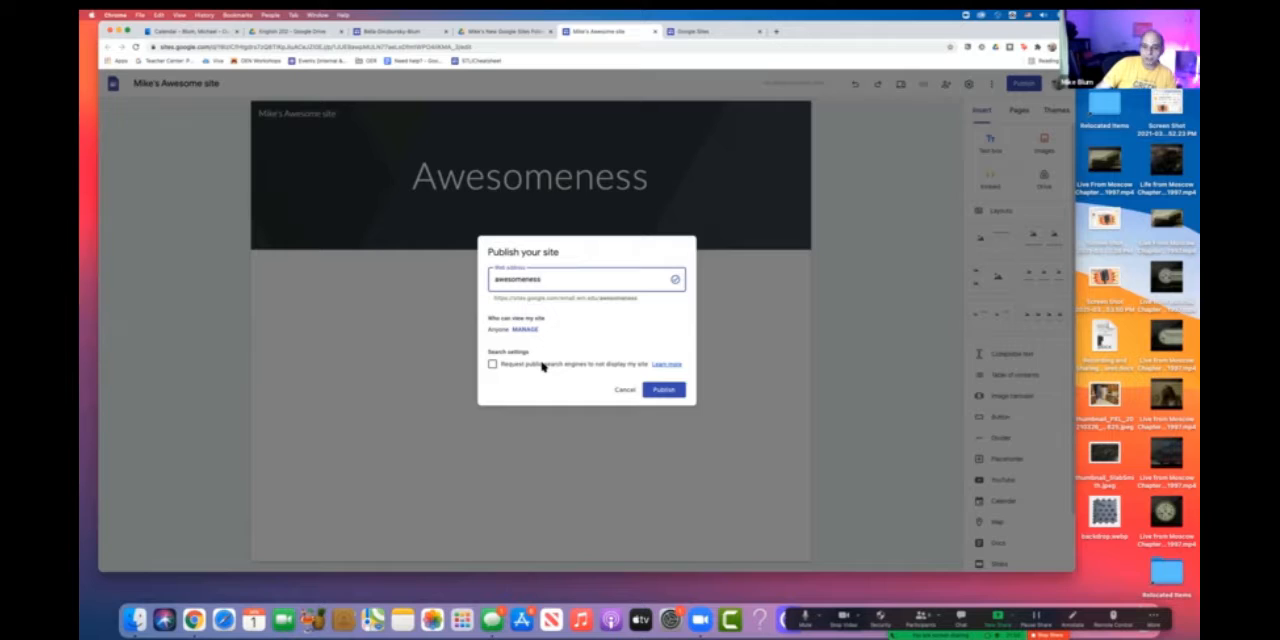
pyautogui.click(662, 390)
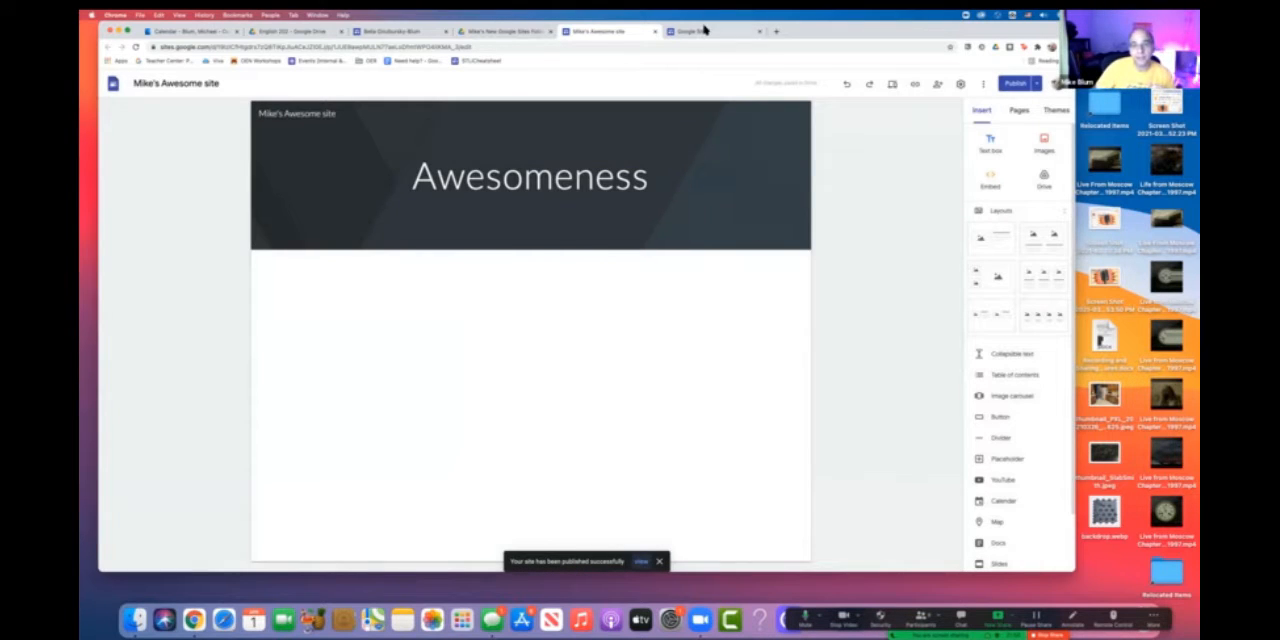
# - Load the published site in the browser tab showing the Google Sites home, using the short address awesomeness.gs.wm.edu
pyautogui.click(703, 32)
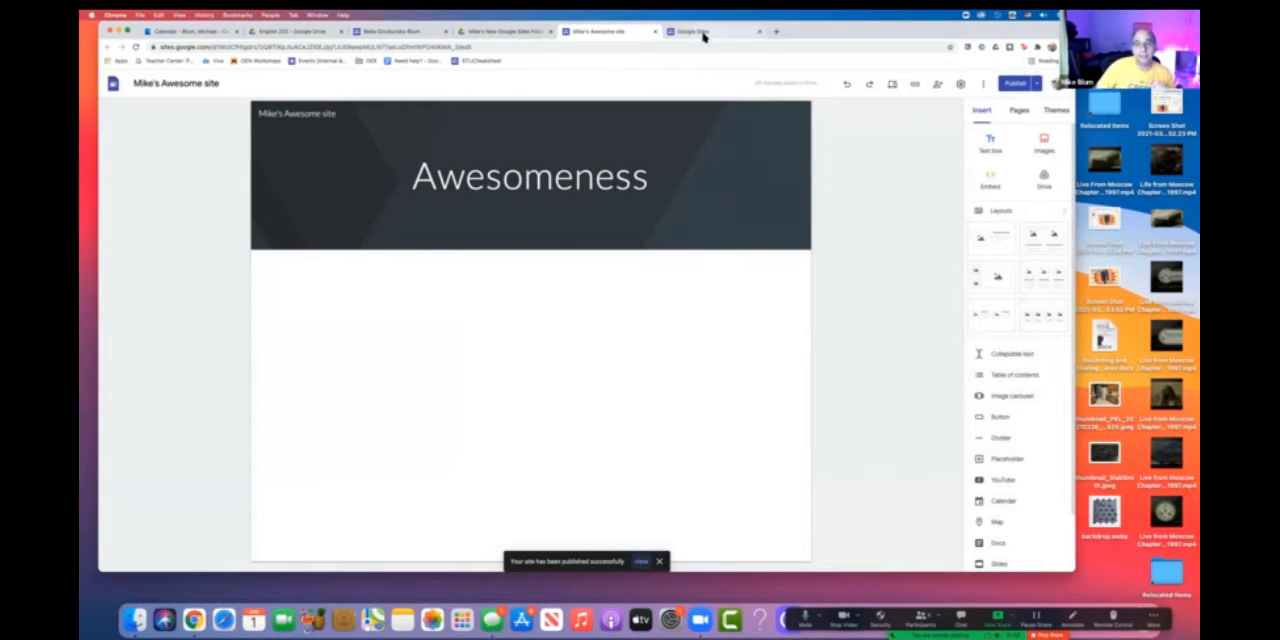
pyautogui.click(588, 46)
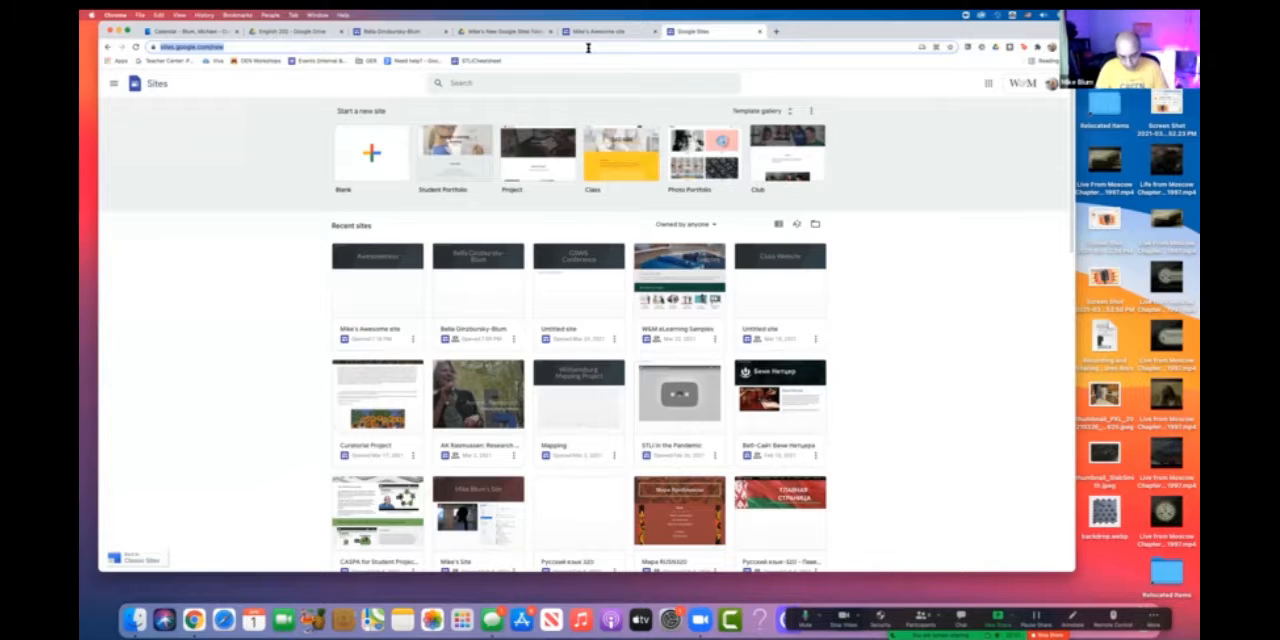
pyautogui.write('awesomeness')
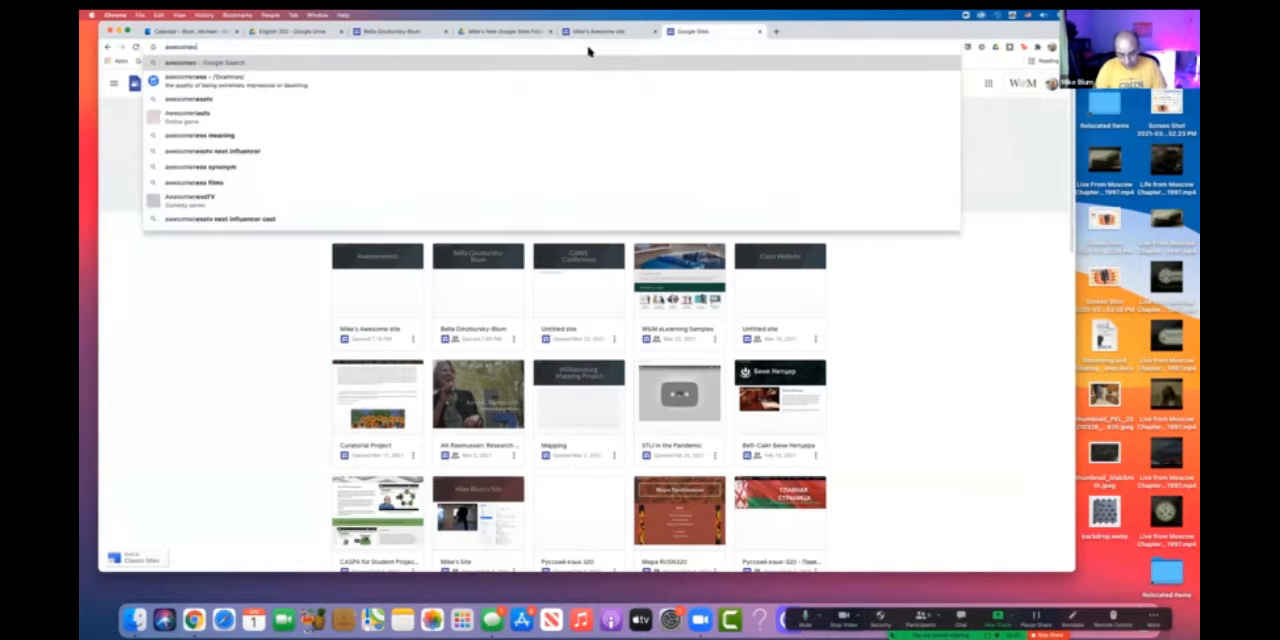
pyautogui.write('.')
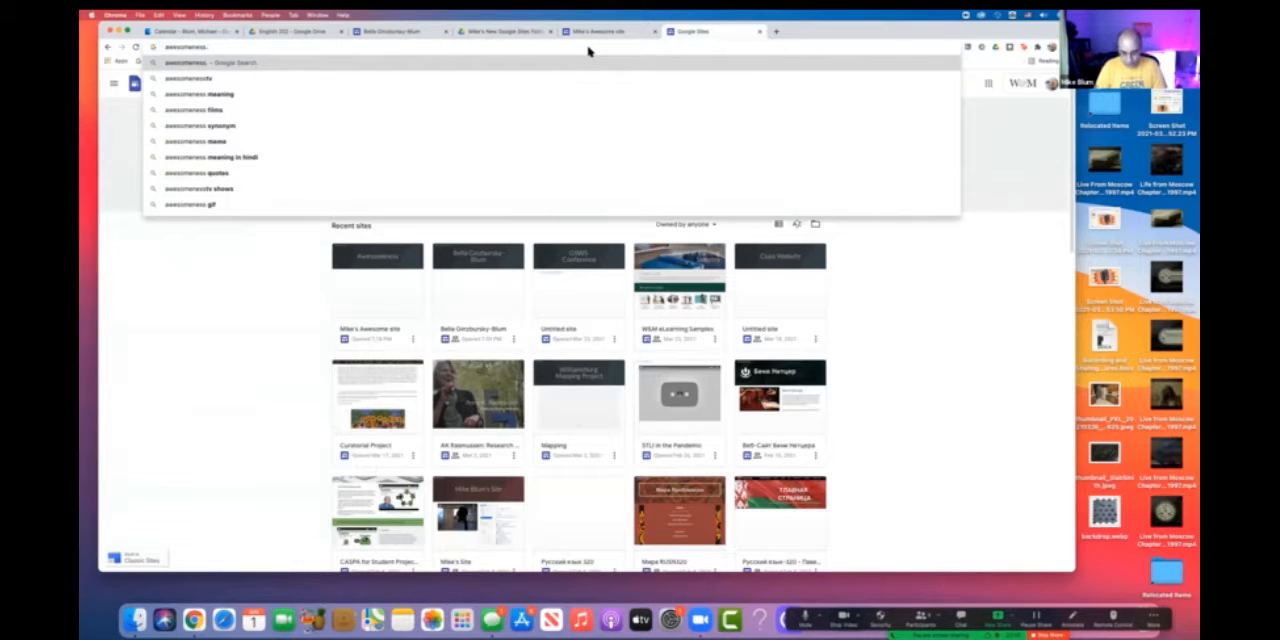
pyautogui.write('gs.wm.edu')
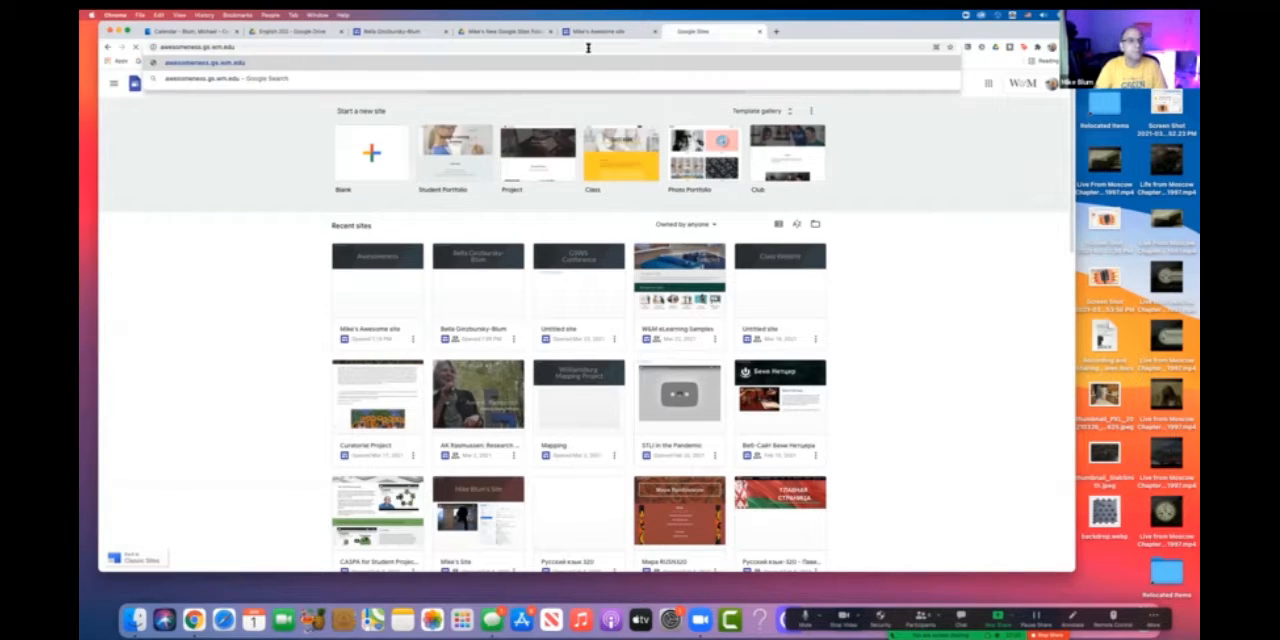
pyautogui.press('Return')
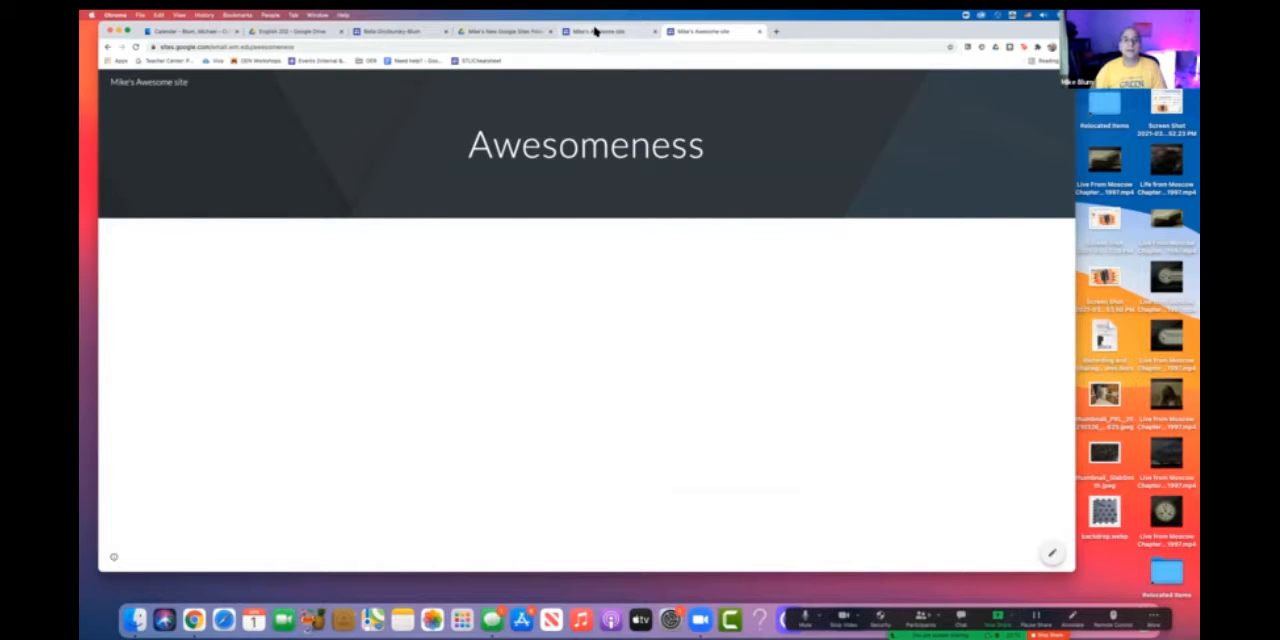
# - Return to the site editor and review the publish settings and the other publishing options, including Unpublish, without changing anything
pyautogui.click(595, 32)
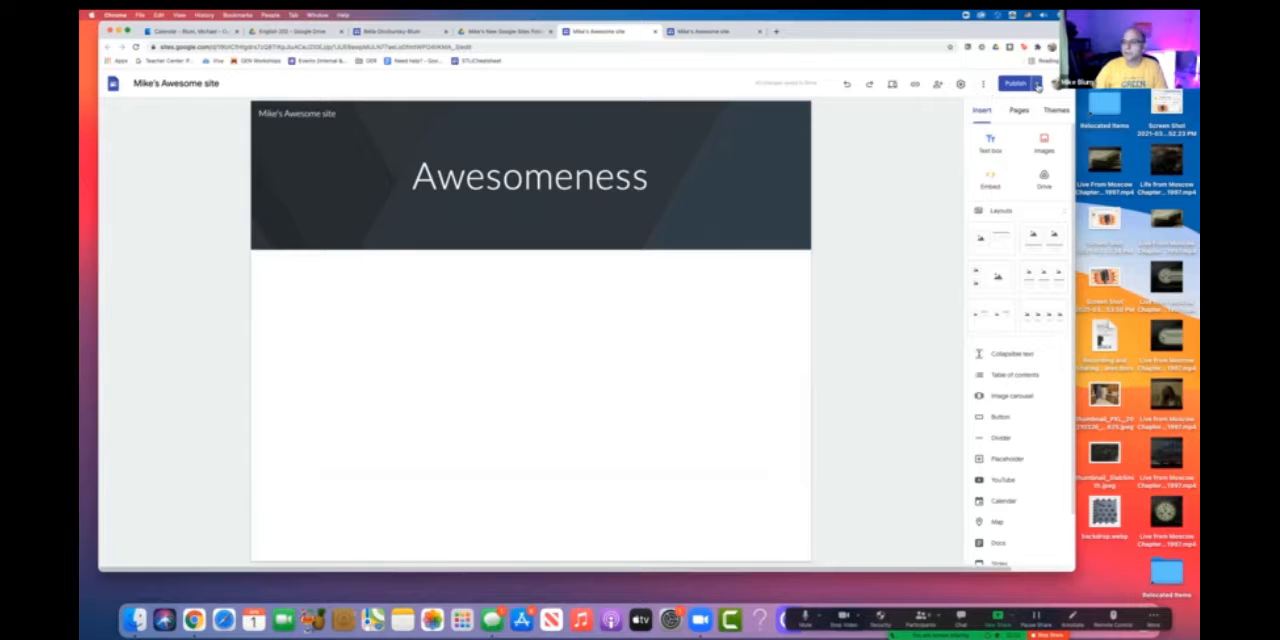
pyautogui.click(1038, 86)
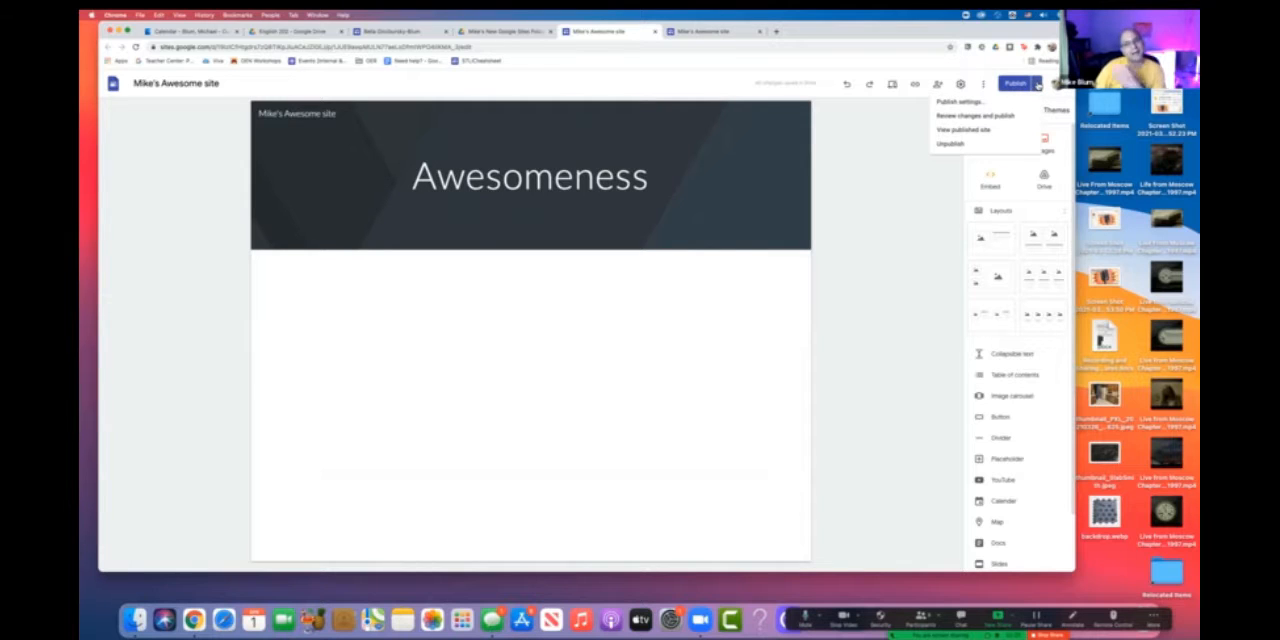
pyautogui.click(975, 105)
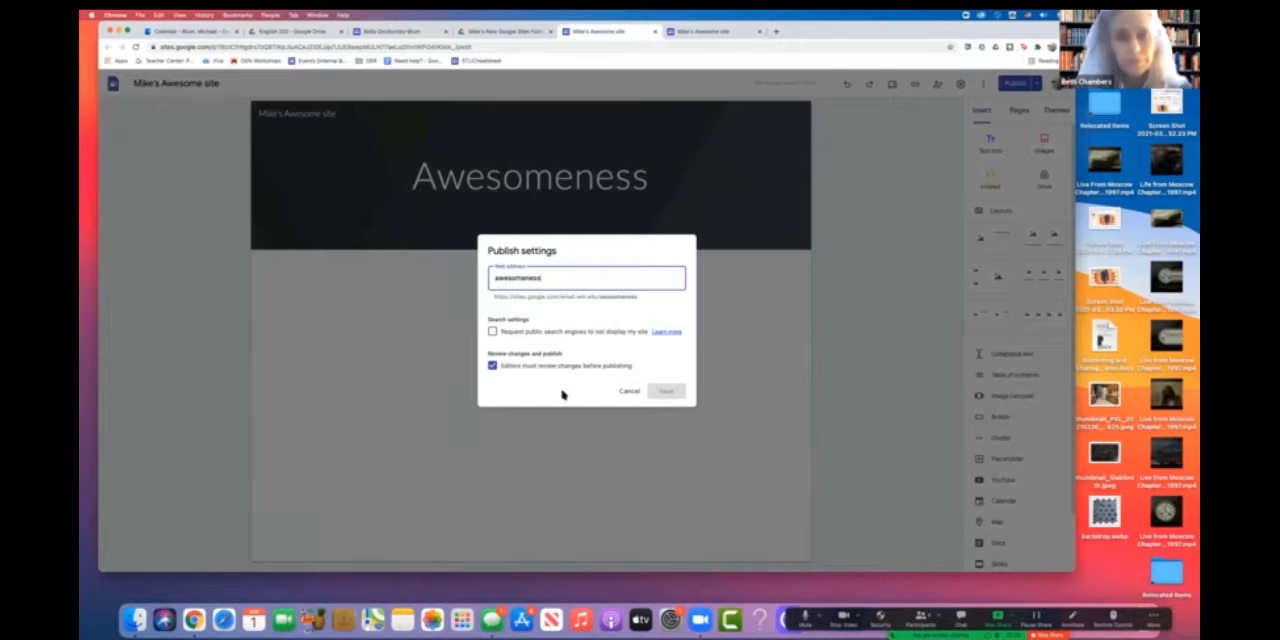
pyautogui.click(626, 391)
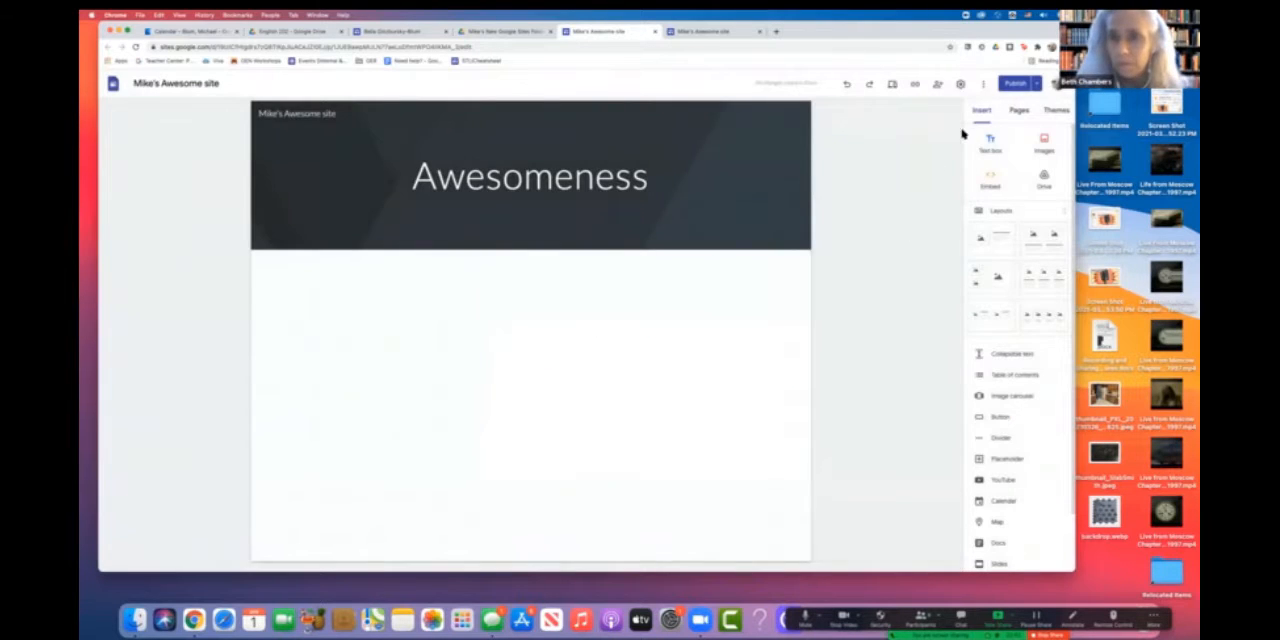
pyautogui.click(1037, 84)
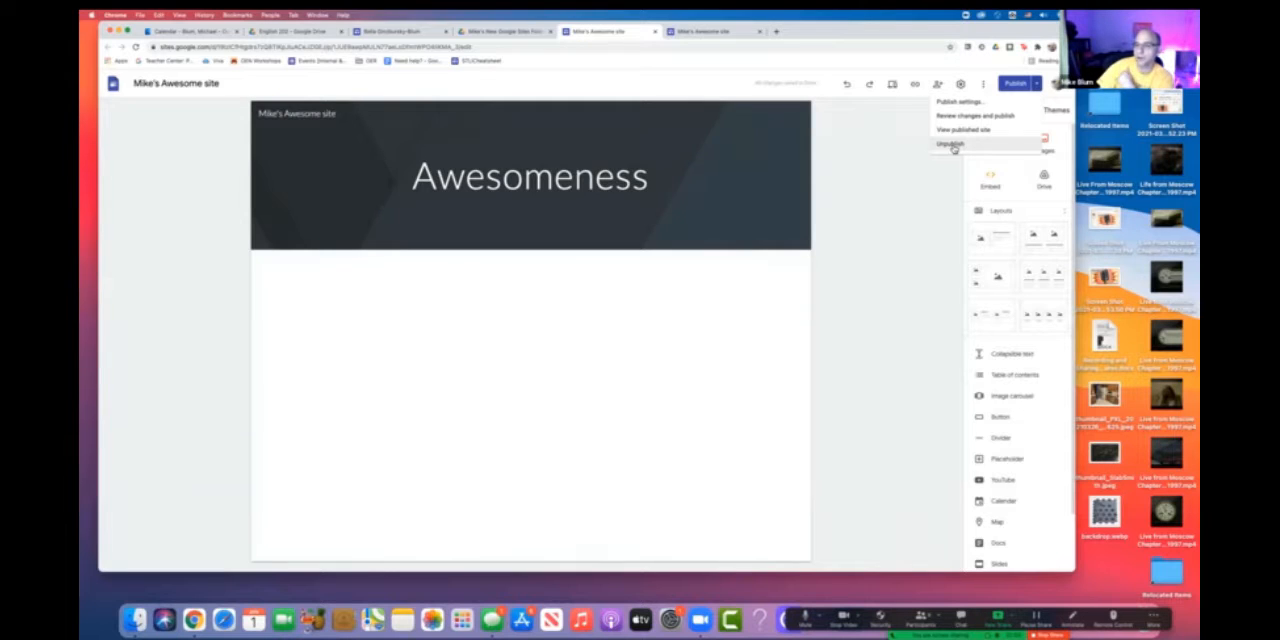
pyautogui.click(923, 190)
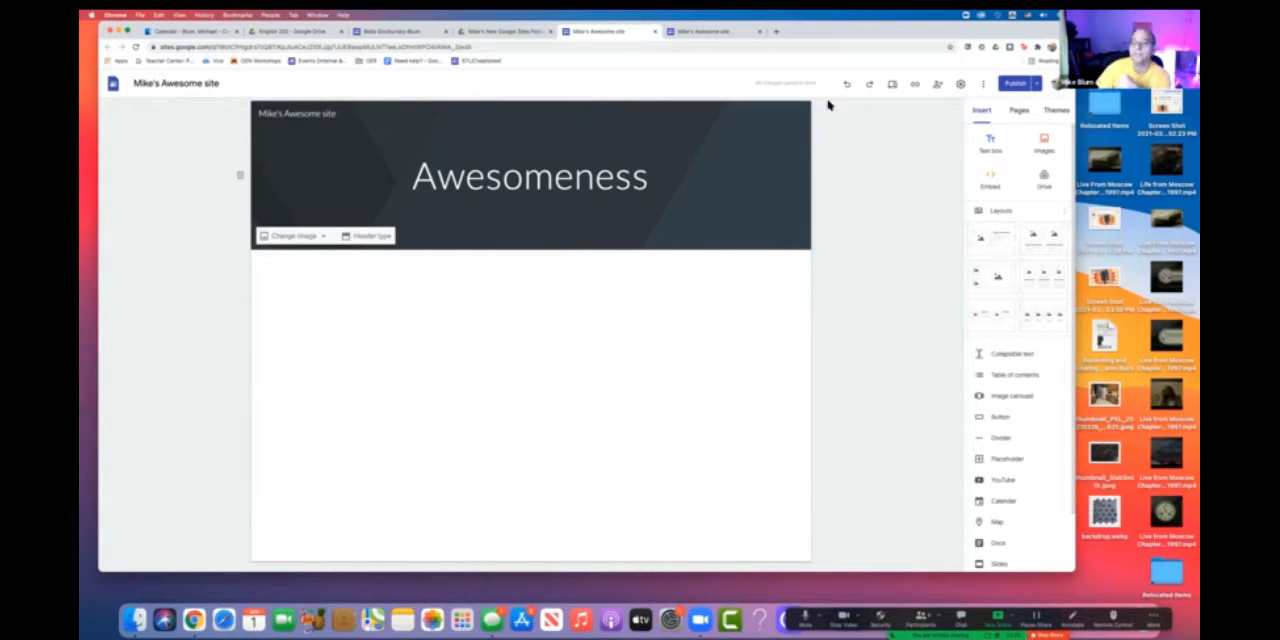
# - Preview the site in tablet and phone layouts, and return to the editor
pyautogui.click(893, 85)
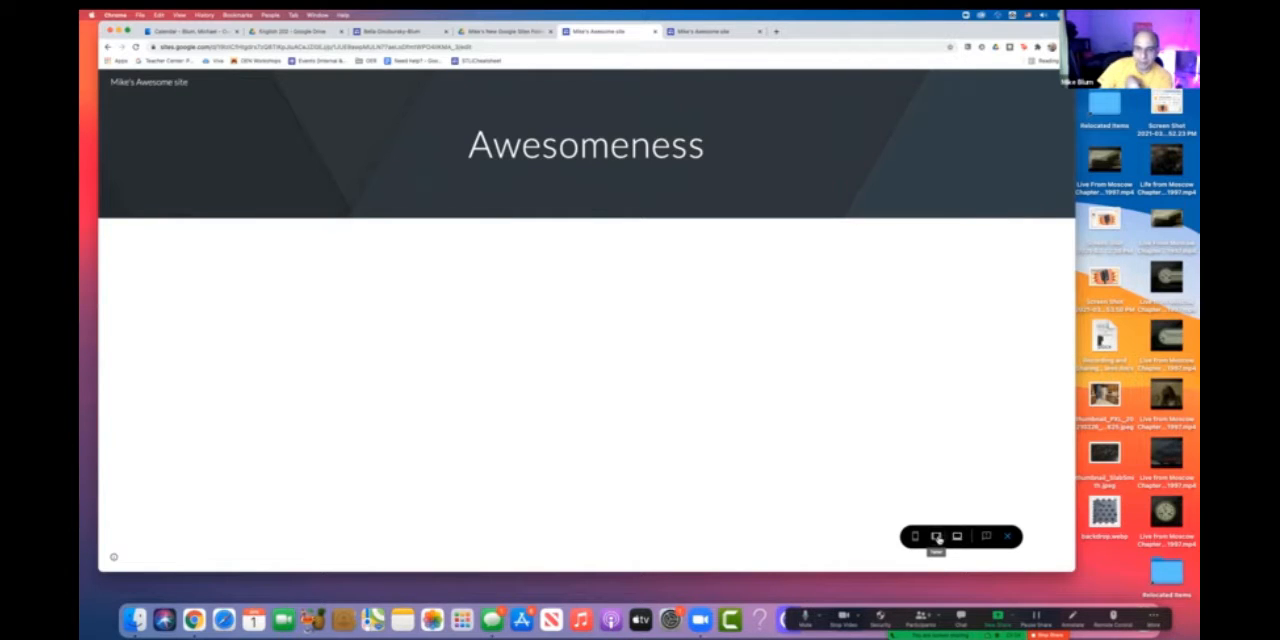
pyautogui.click(936, 537)
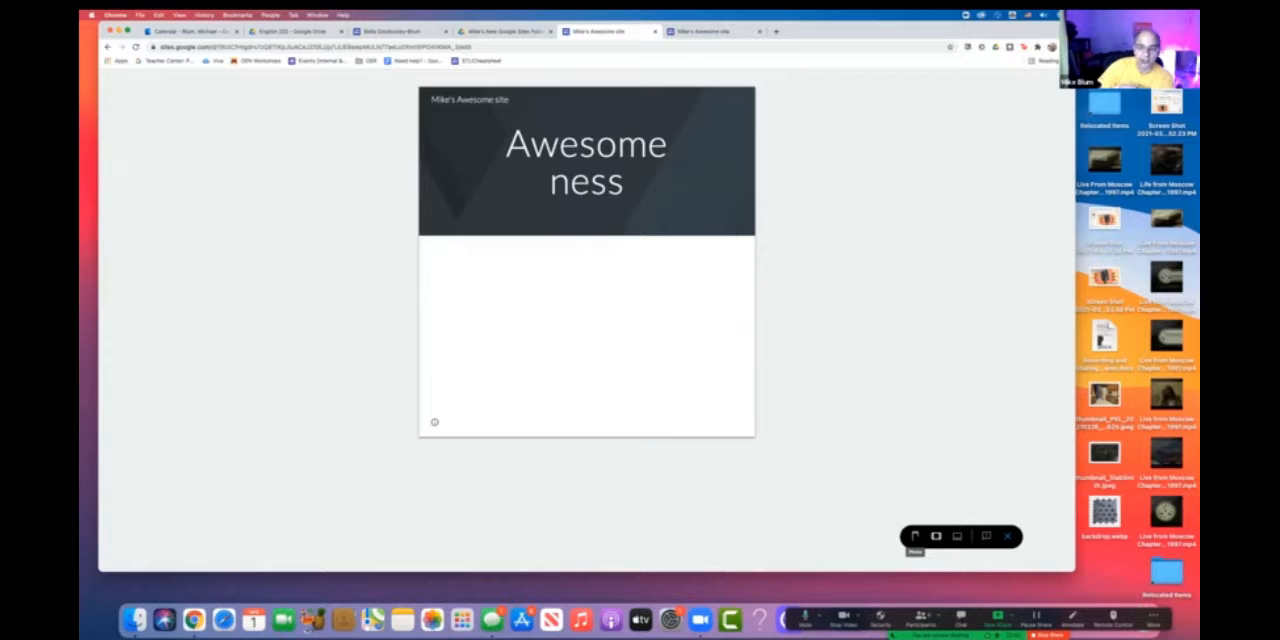
pyautogui.click(915, 537)
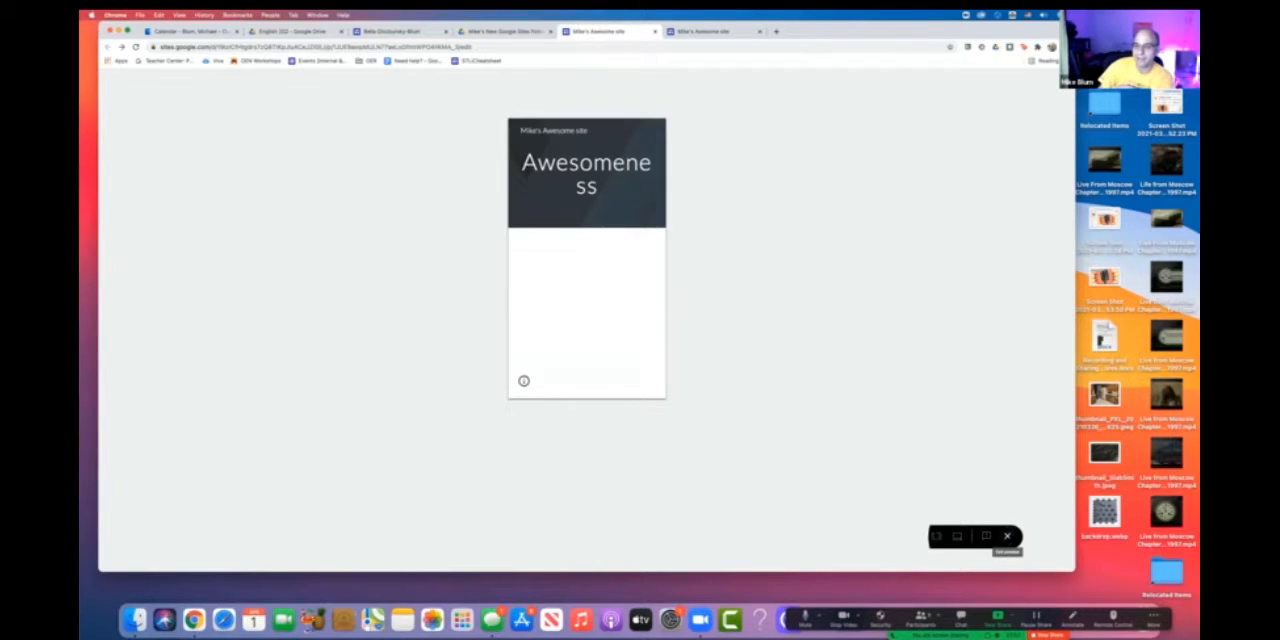
pyautogui.click(1007, 536)
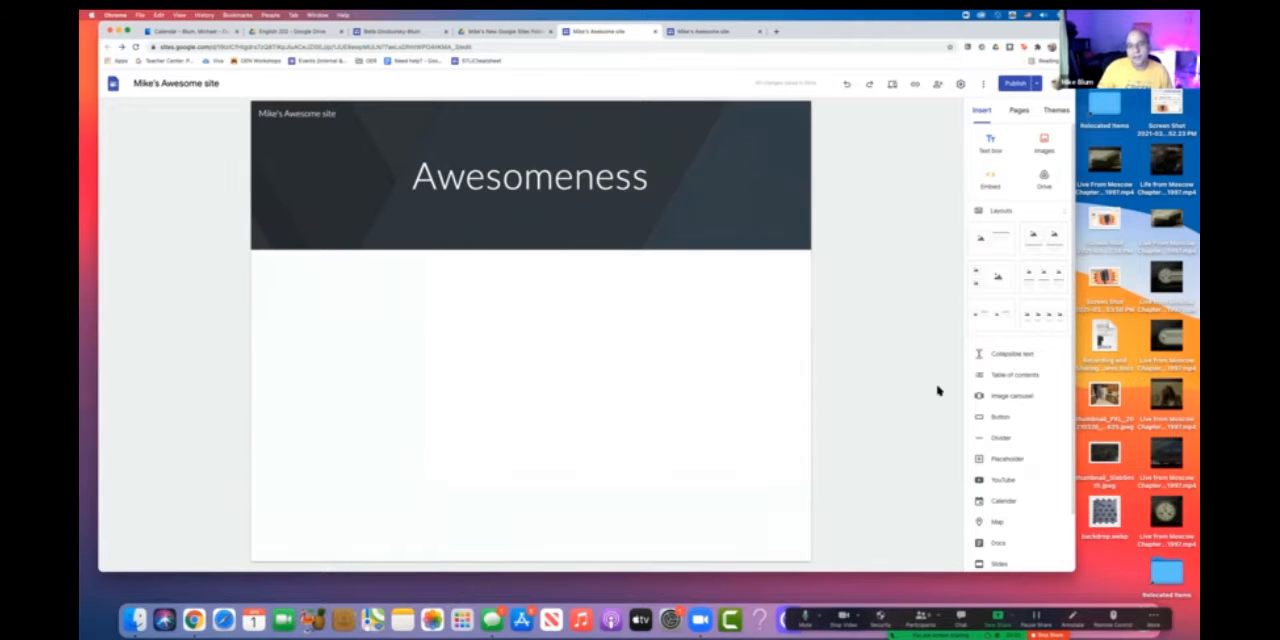
# - View the published site's link and close its dialog without copying the link
pyautogui.click(916, 89)
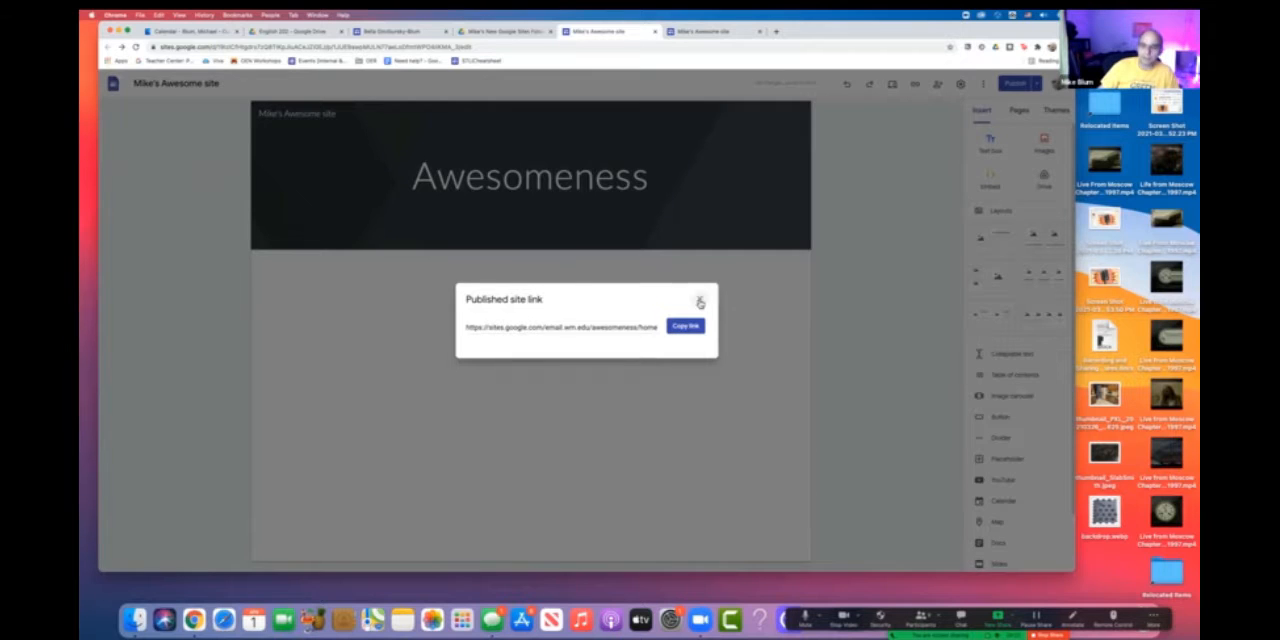
pyautogui.click(701, 294)
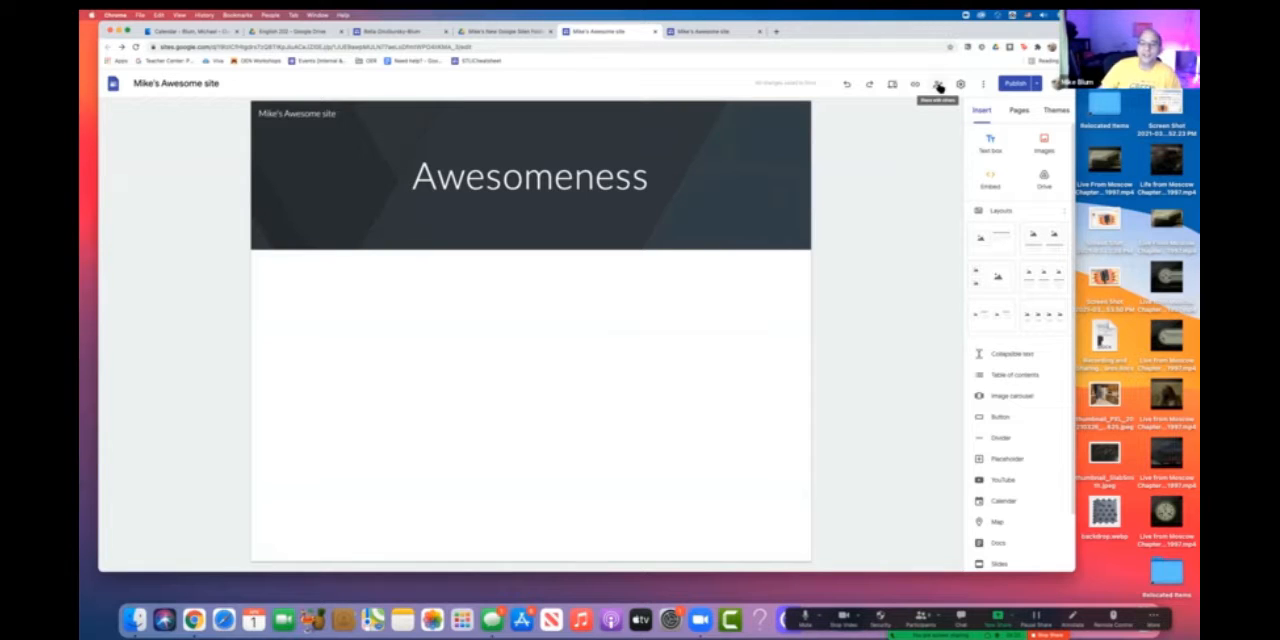
# - Add a suggested contact to the site's sharing invitation as Editor, checking the available roles and keeping the unsent invitation
pyautogui.click(938, 86)
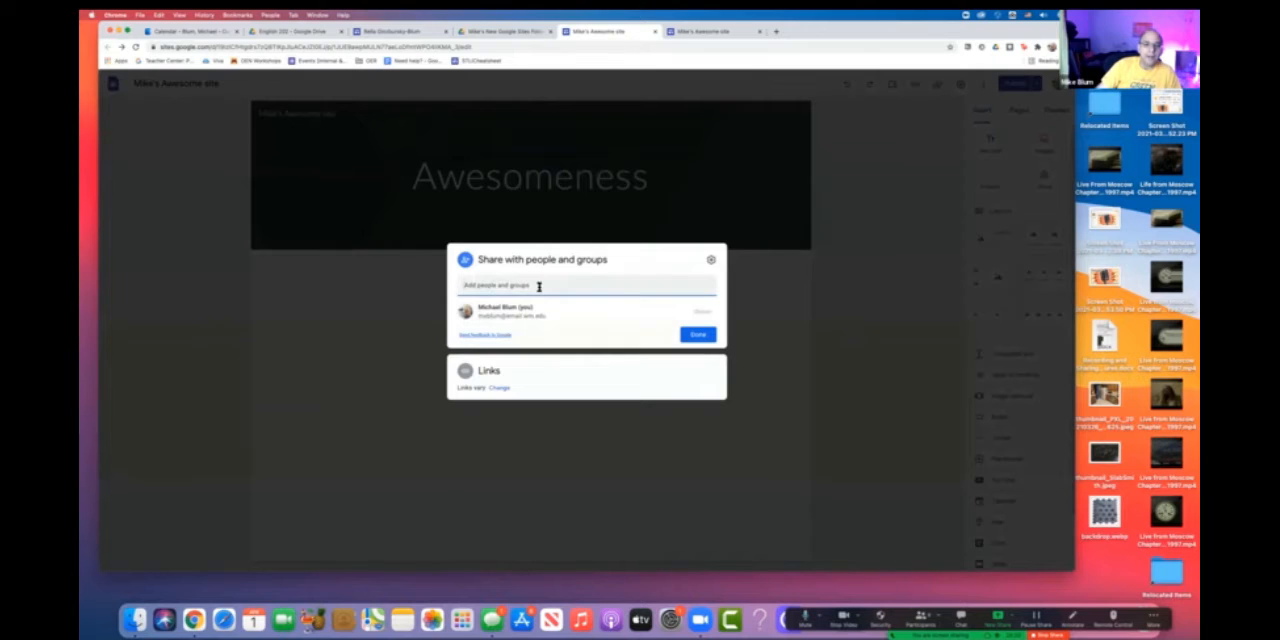
pyautogui.click(538, 287)
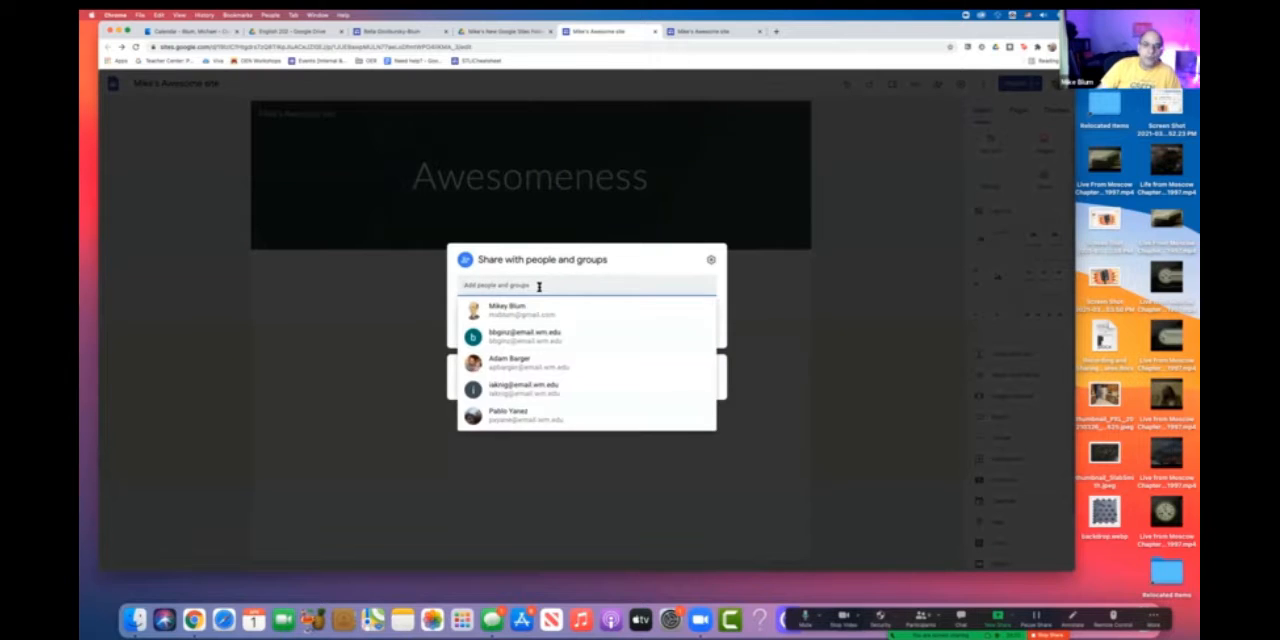
pyautogui.click(556, 340)
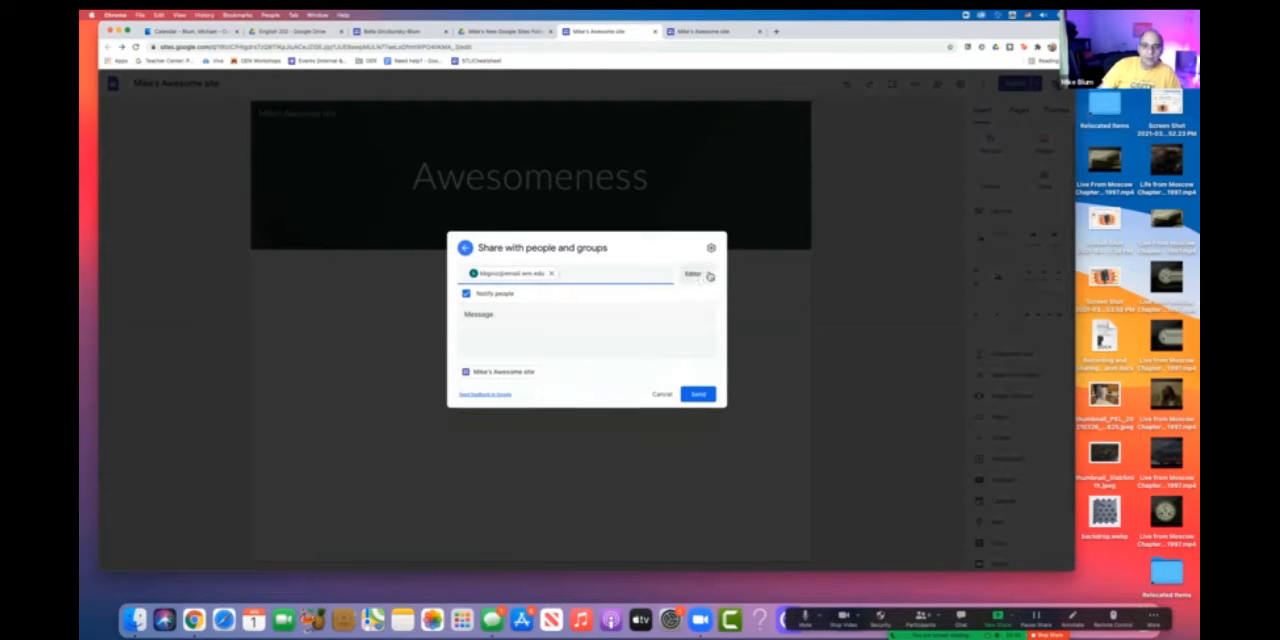
pyautogui.click(706, 274)
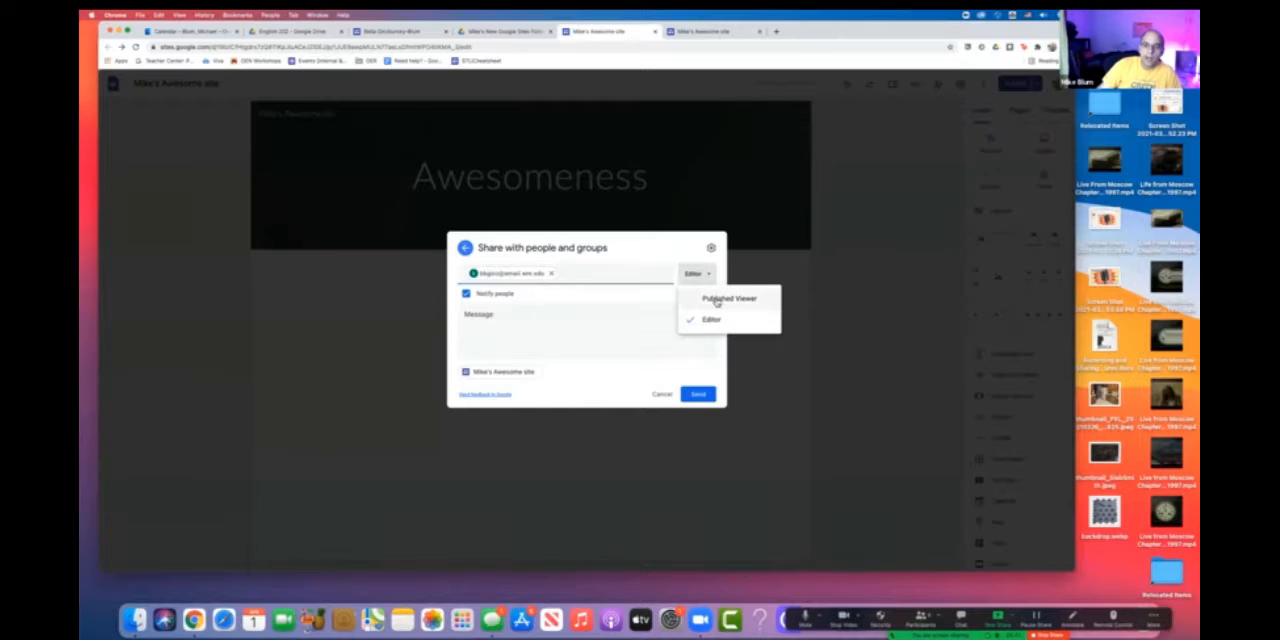
pyautogui.click(760, 380)
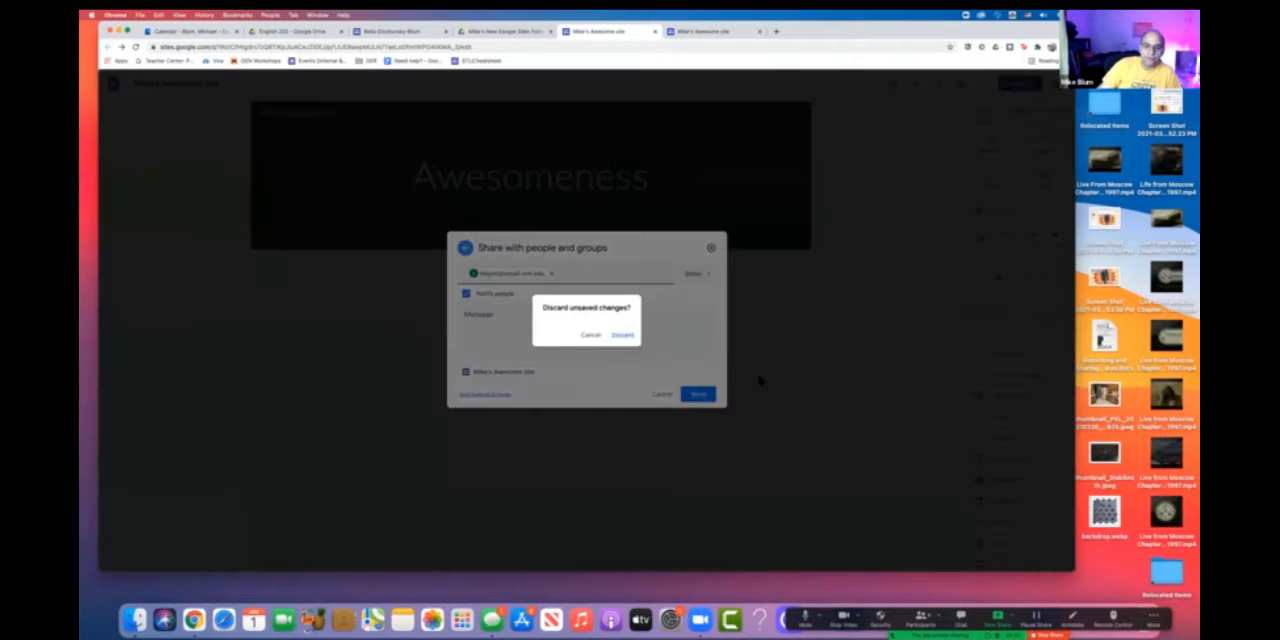
pyautogui.click(586, 333)
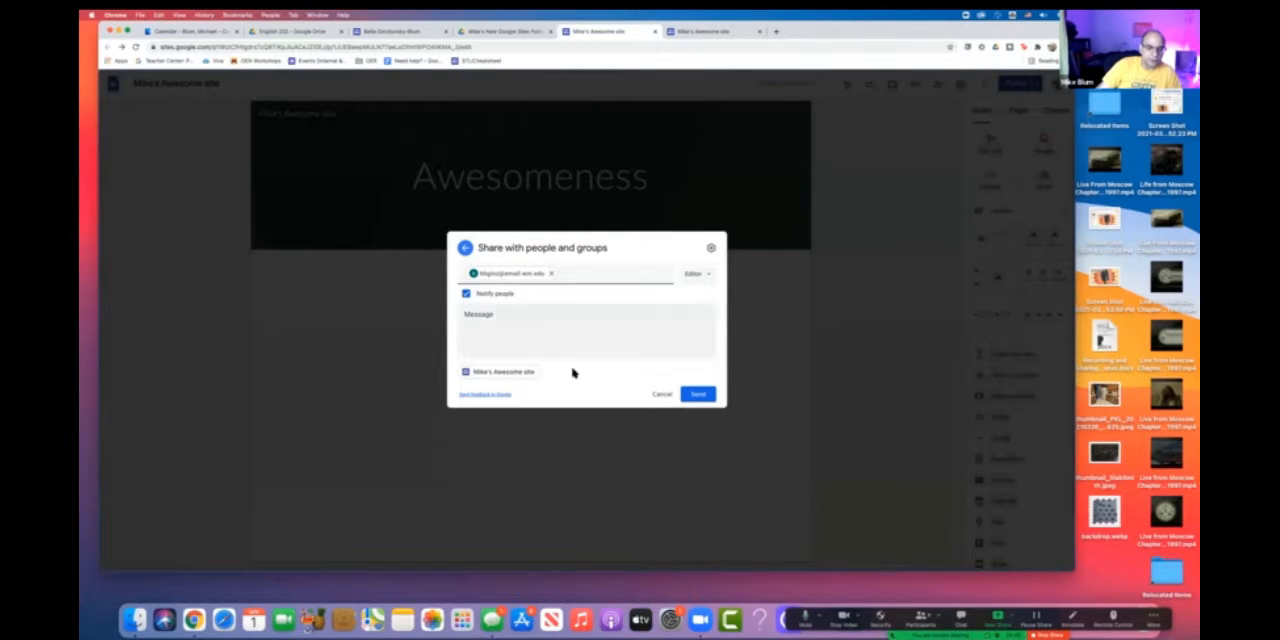
# - Add the message "Hi Here's a site" to the sharing invitation and send it
pyautogui.click(482, 313)
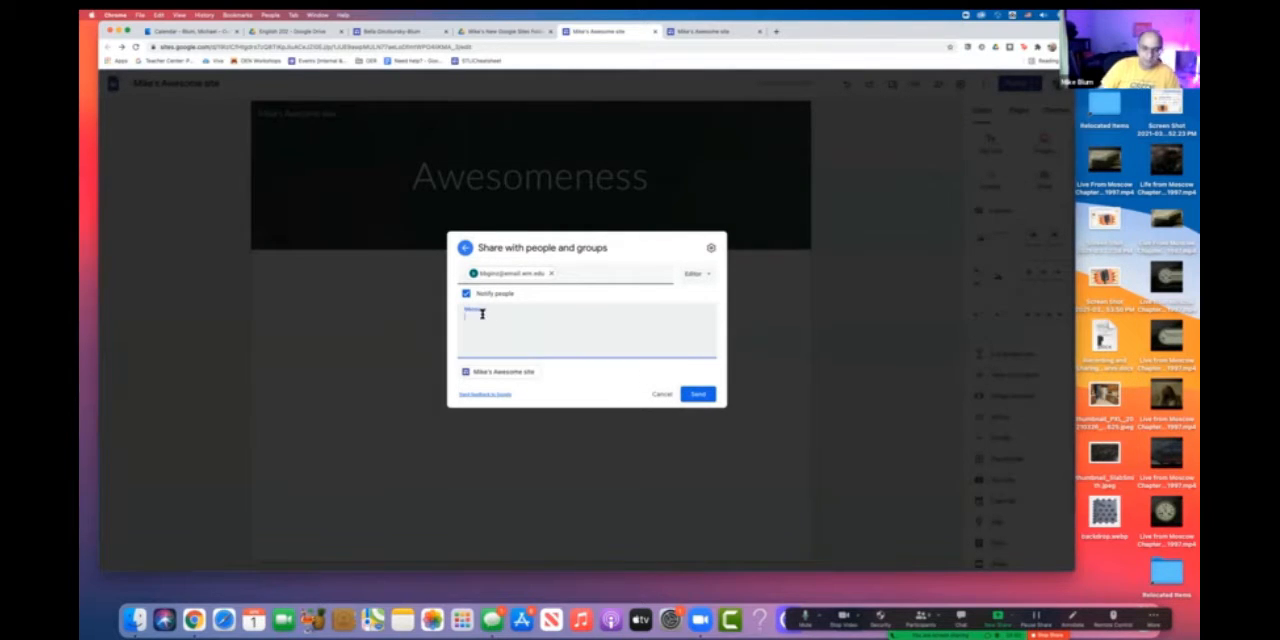
pyautogui.write('Hi')
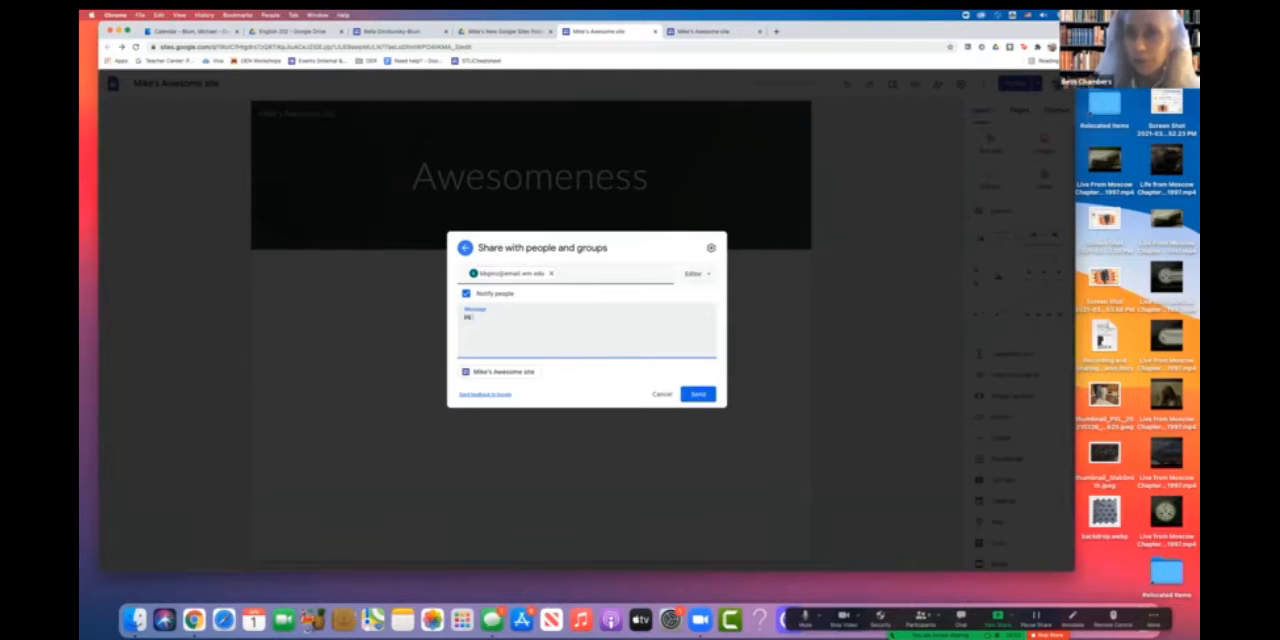
pyautogui.write(" Mele's a site")
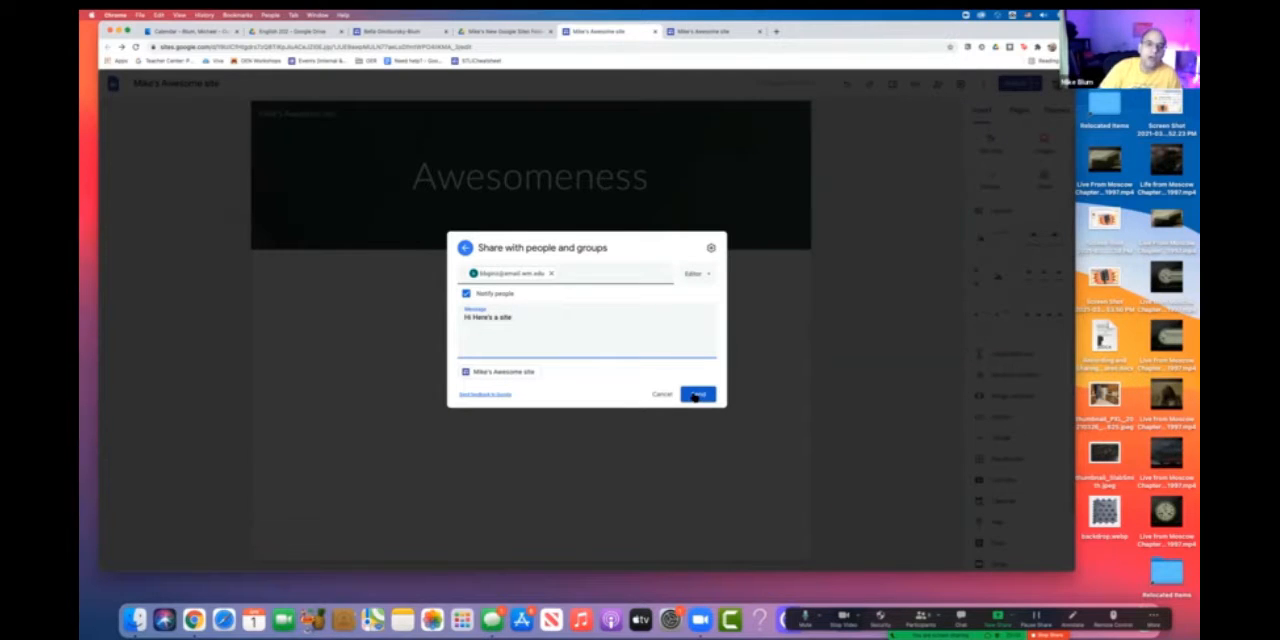
pyautogui.click(696, 395)
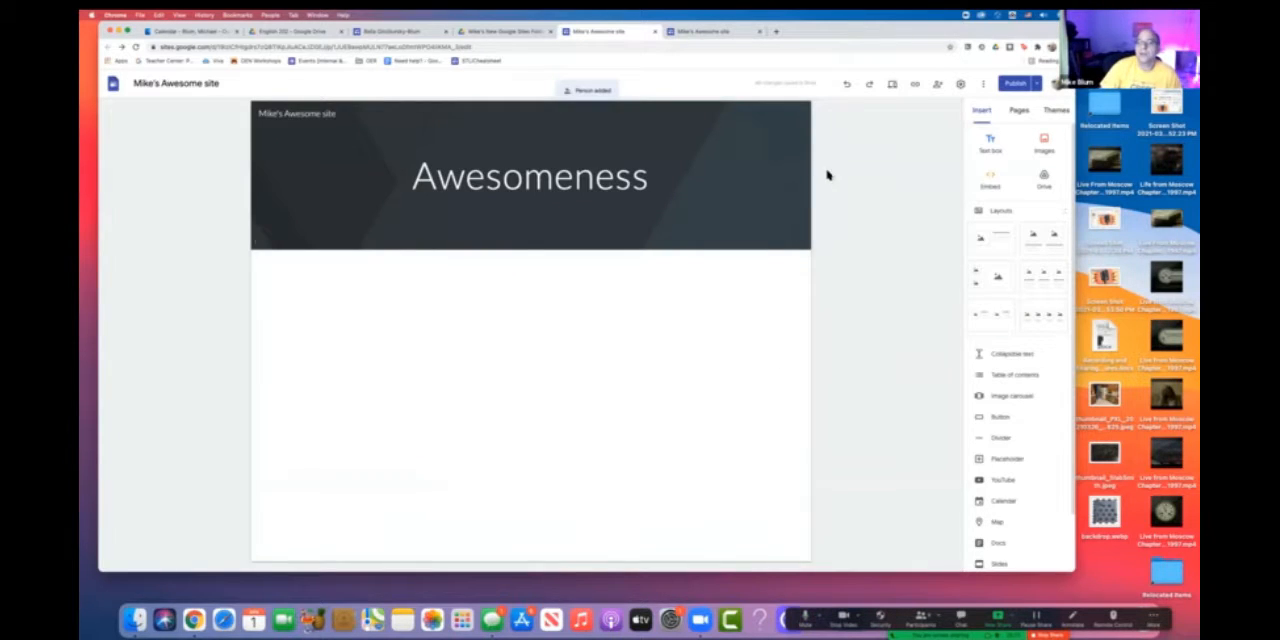
# - Review the site's Viewer tools, Analytics, Announcement banner and Navigation settings
pyautogui.click(960, 87)
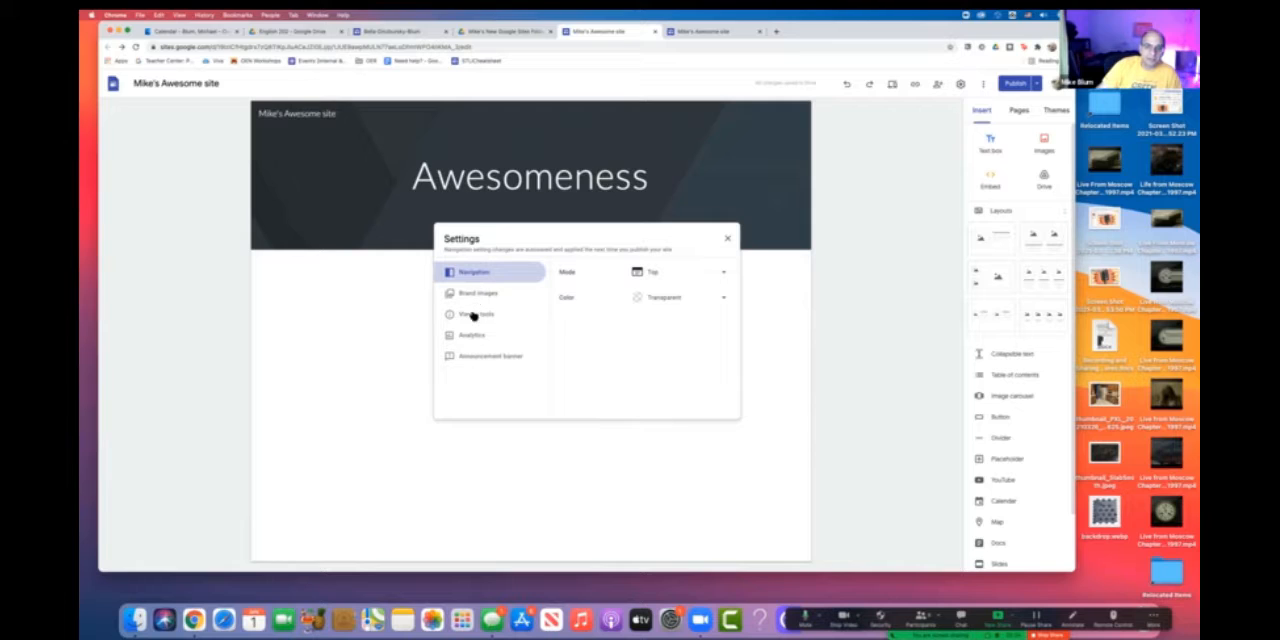
pyautogui.click(474, 318)
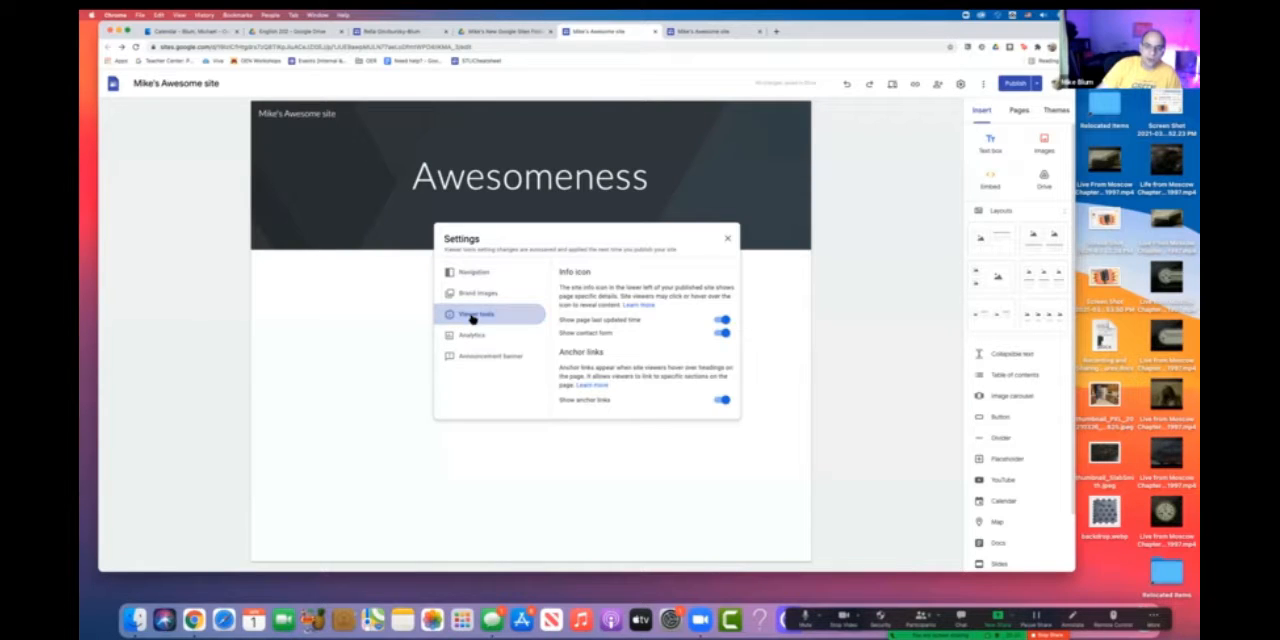
pyautogui.click(472, 339)
pyautogui.click(472, 356)
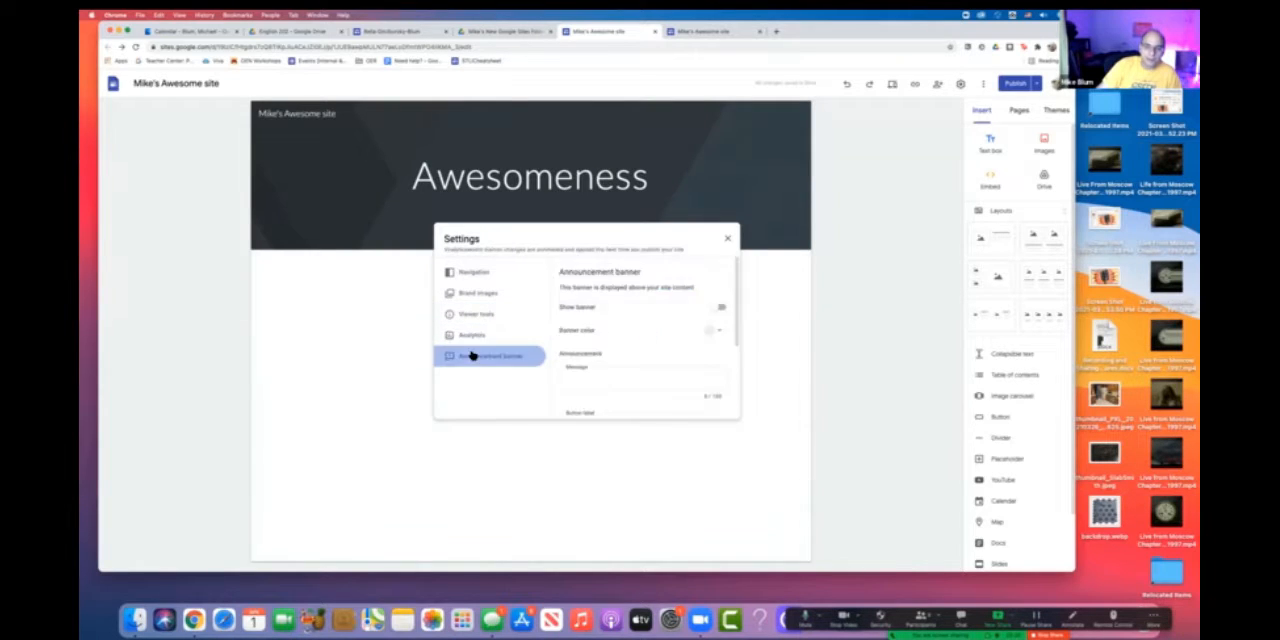
pyautogui.click(473, 273)
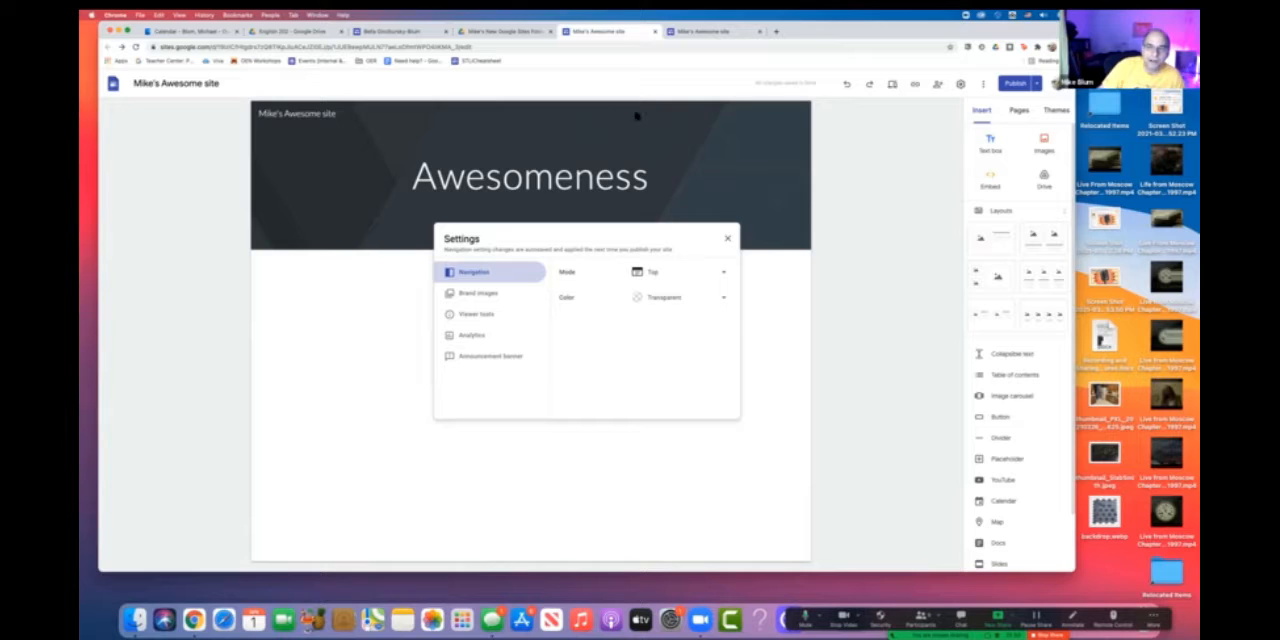
# - Try the Side navigation mode, return the mode to Top, and close the site settings
pyautogui.click(721, 273)
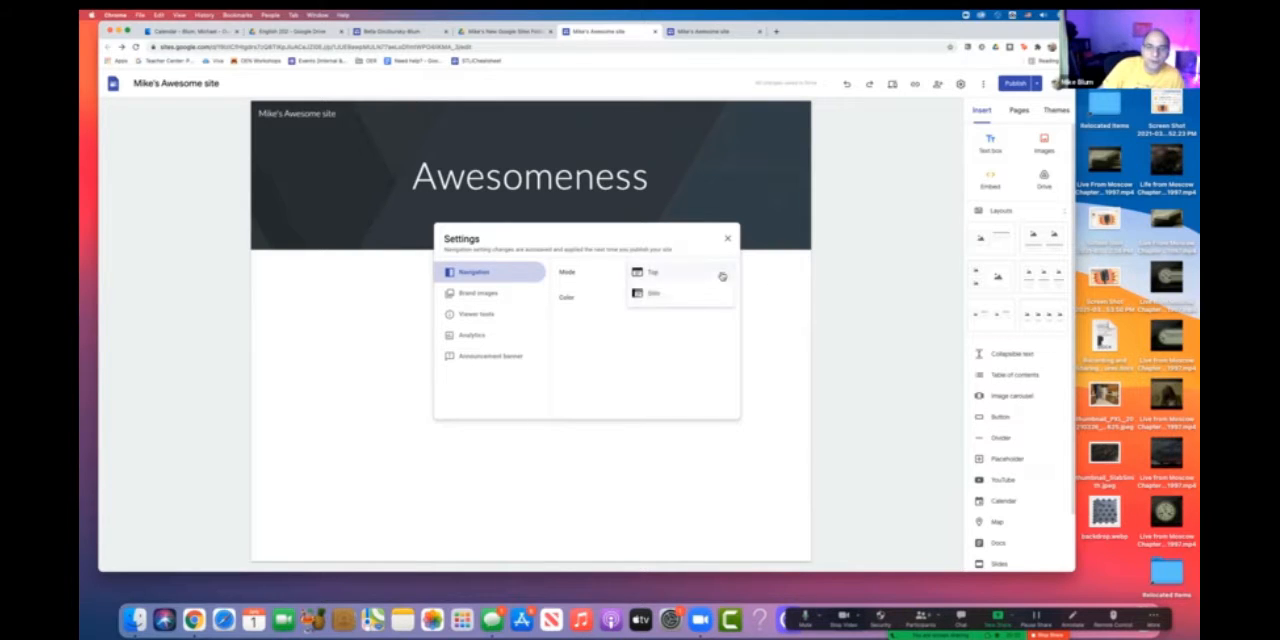
pyautogui.click(652, 297)
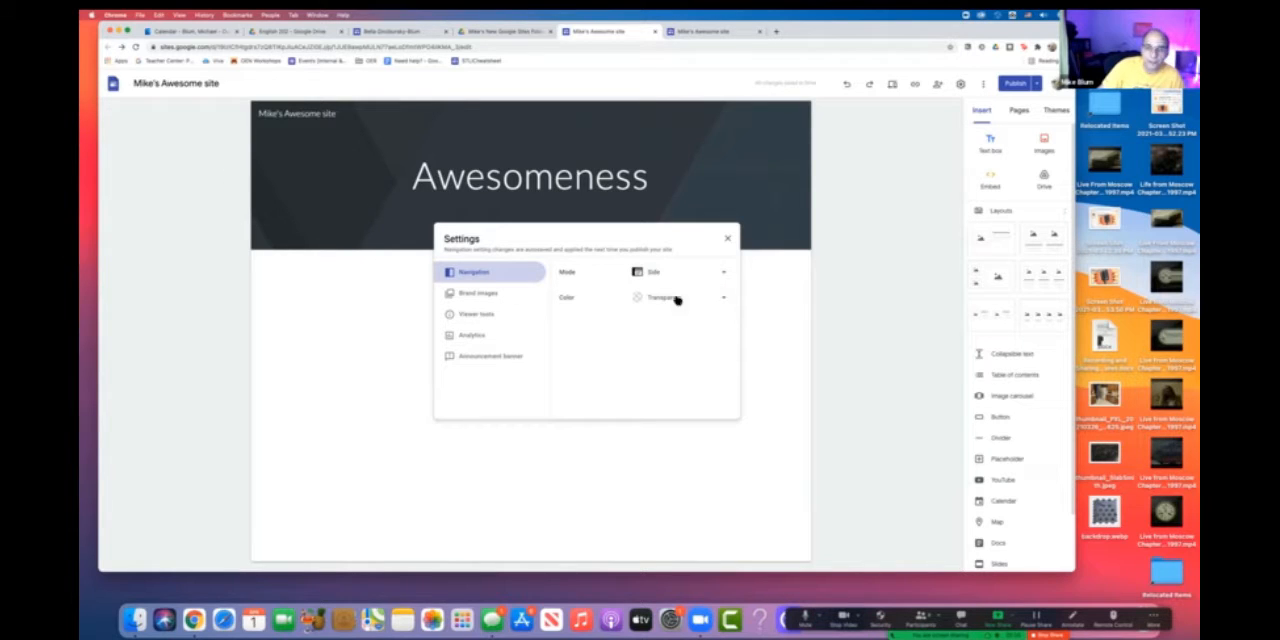
pyautogui.click(723, 272)
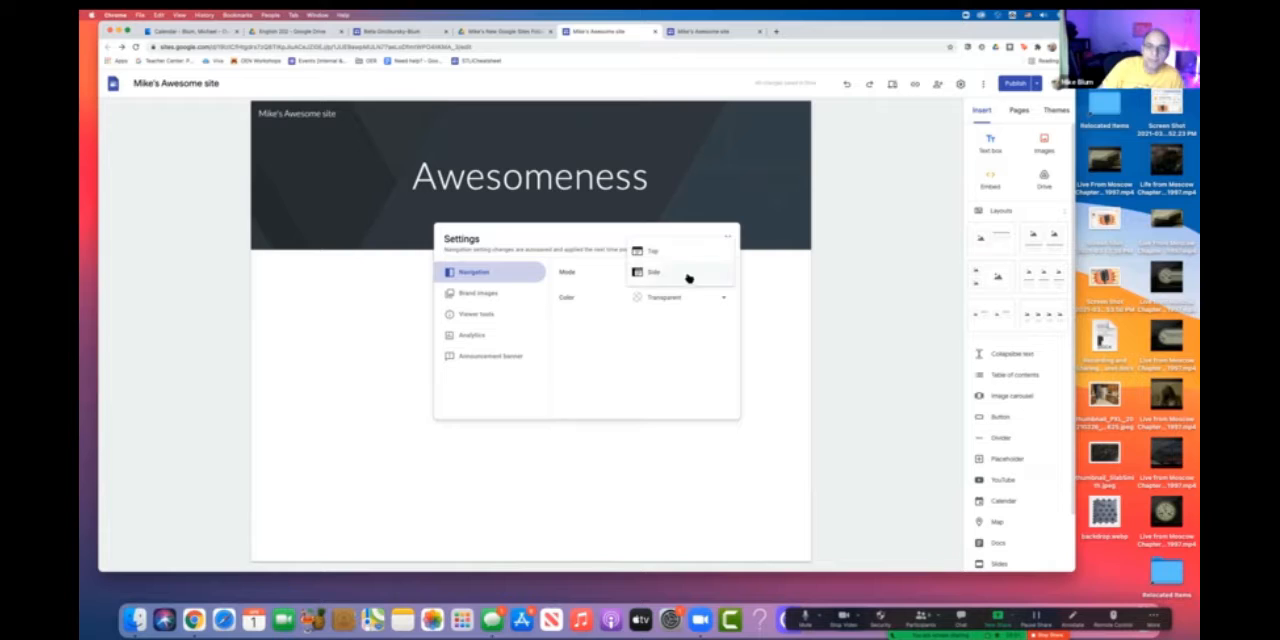
pyautogui.click(657, 254)
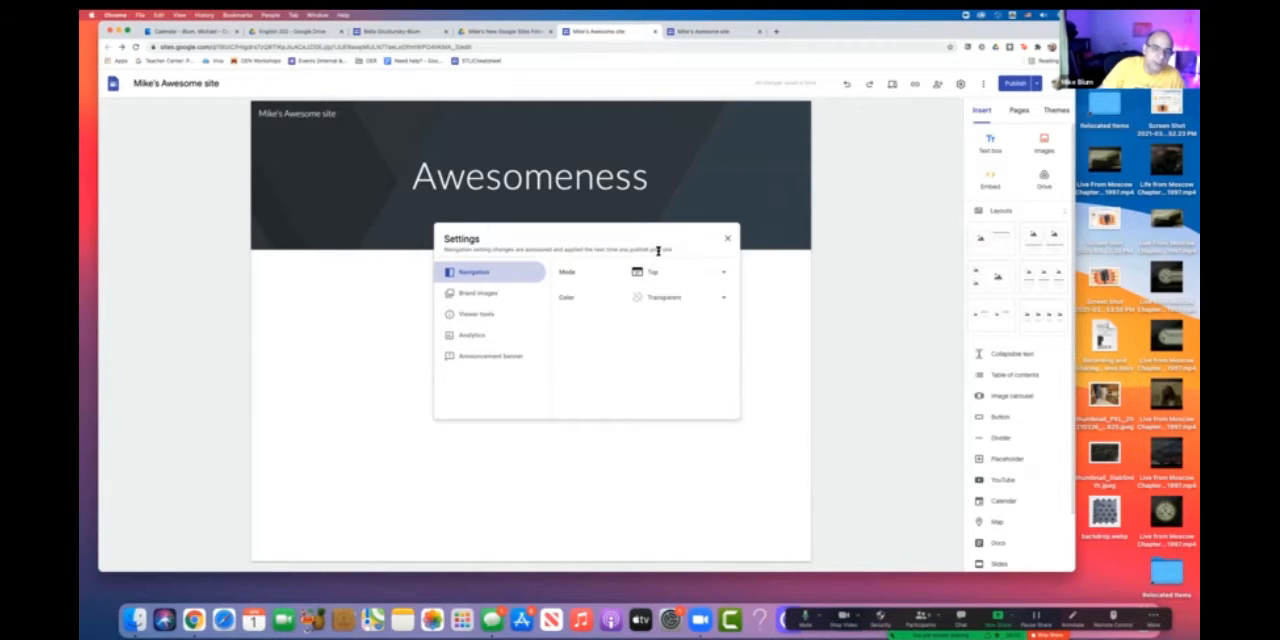
pyautogui.click(728, 242)
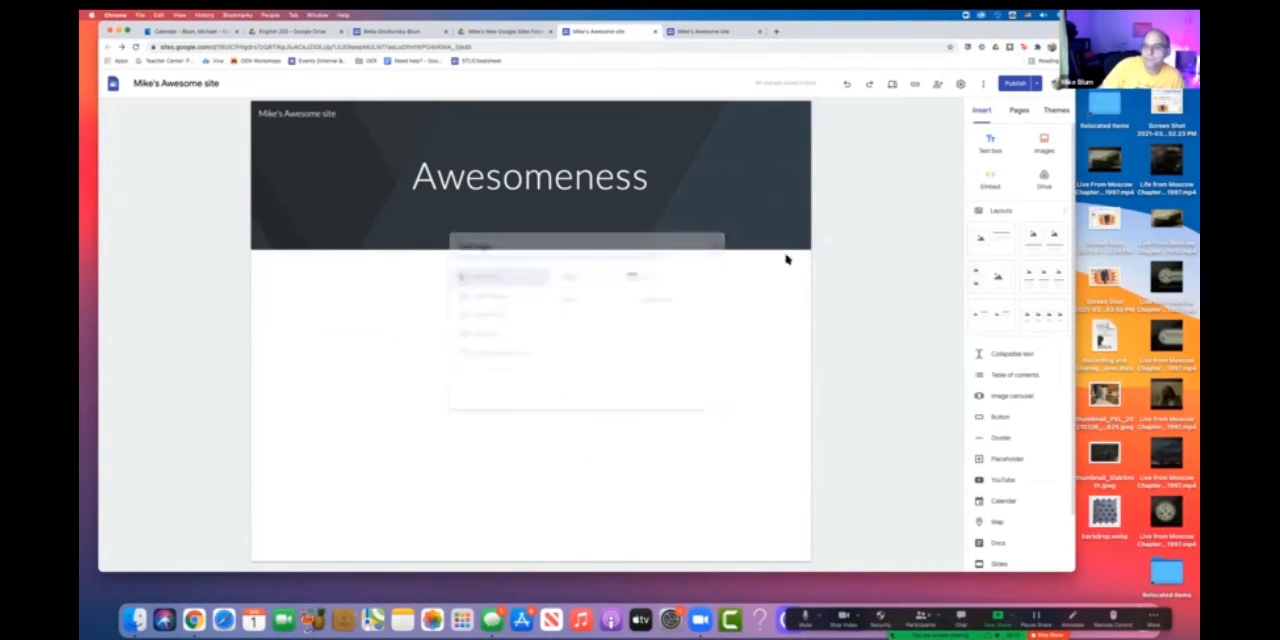
# - Check the additional site options, such as Version history and Duplicate site, and view the site's page list
pyautogui.click(984, 88)
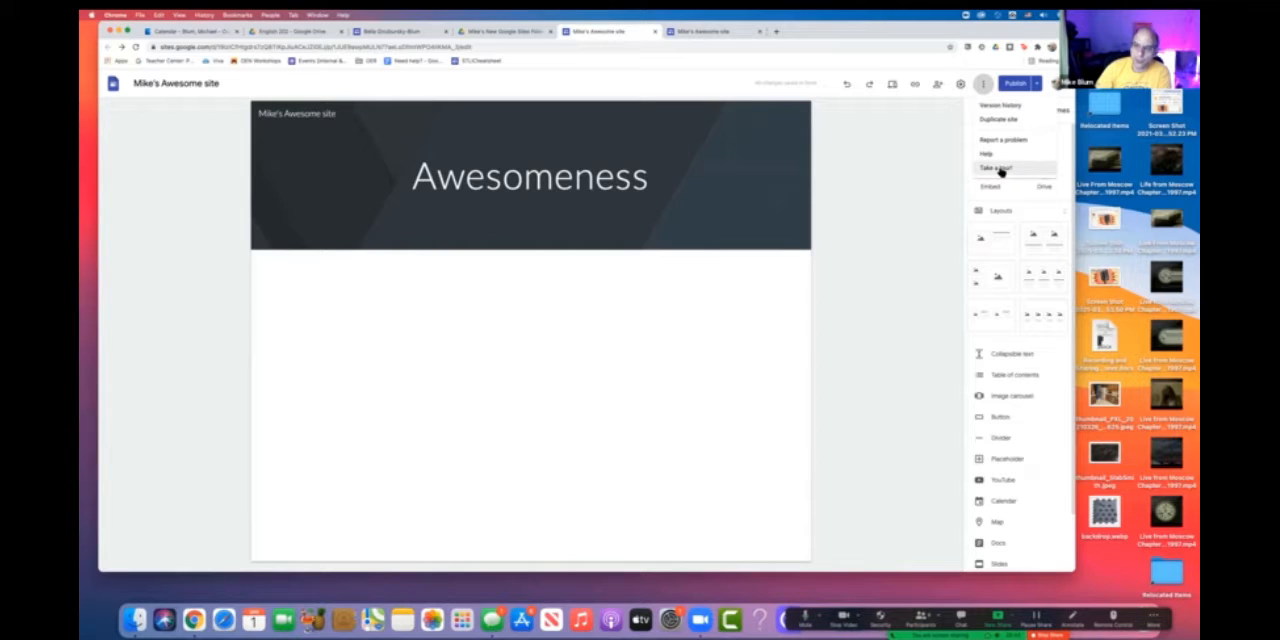
pyautogui.click(921, 188)
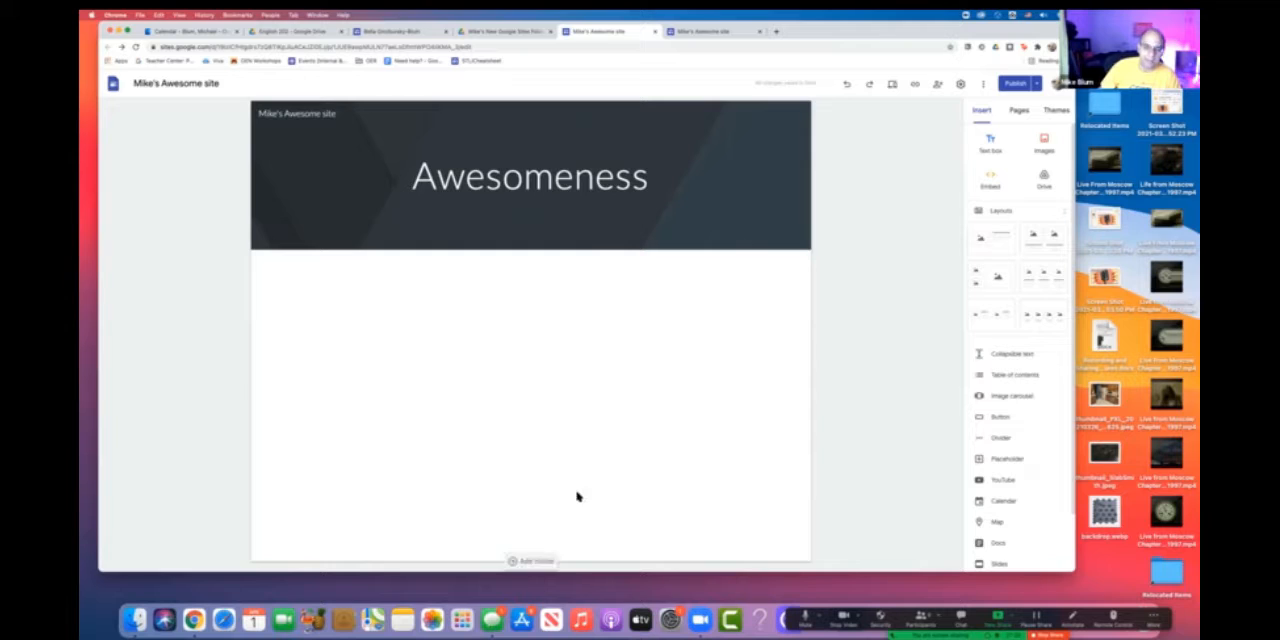
pyautogui.click(1019, 110)
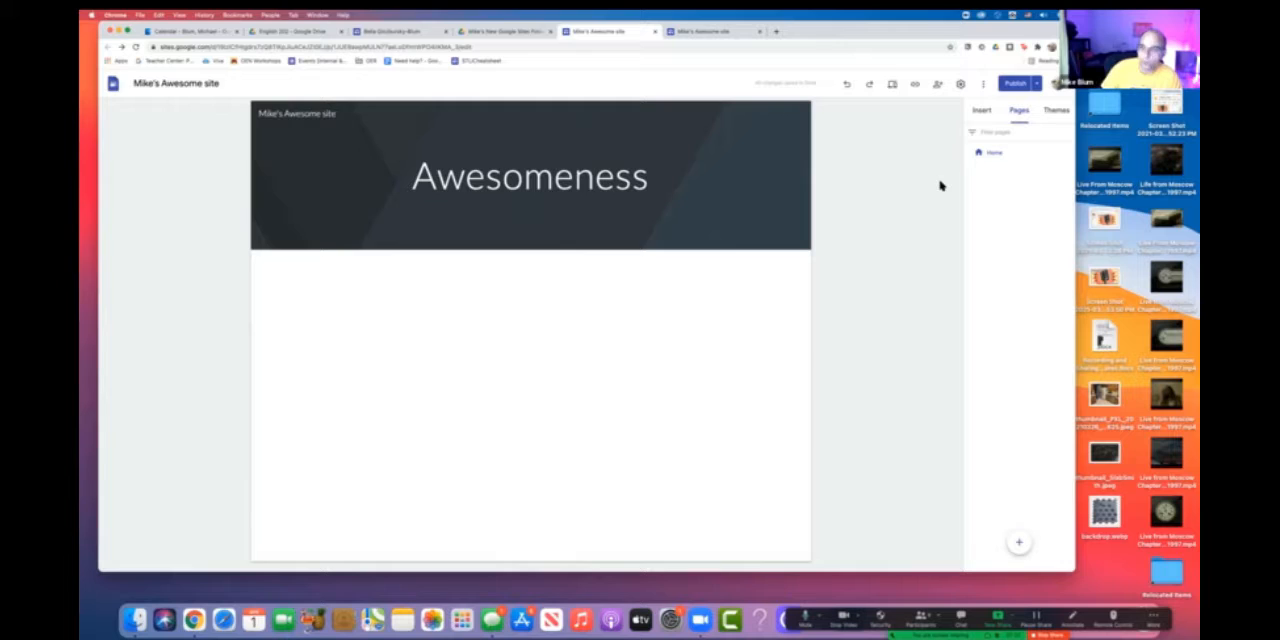
# - Try the Aristotle, Diplomat, Vision, Level and Impression themes on the site one after another
pyautogui.click(1055, 112)
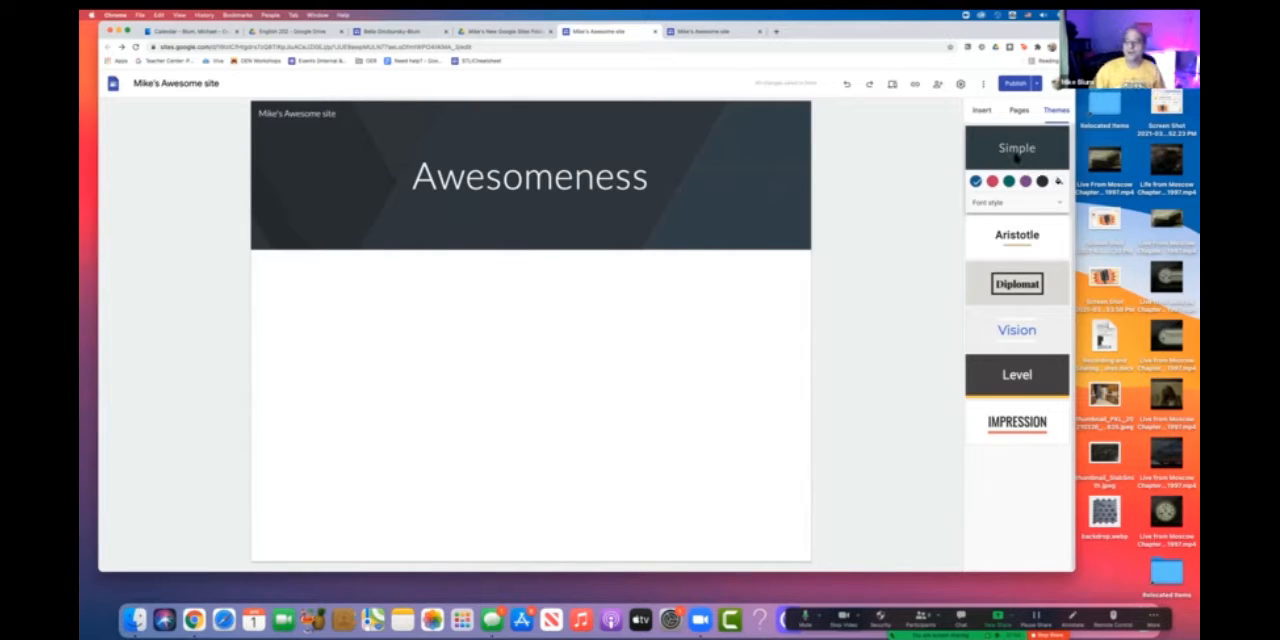
pyautogui.click(1007, 236)
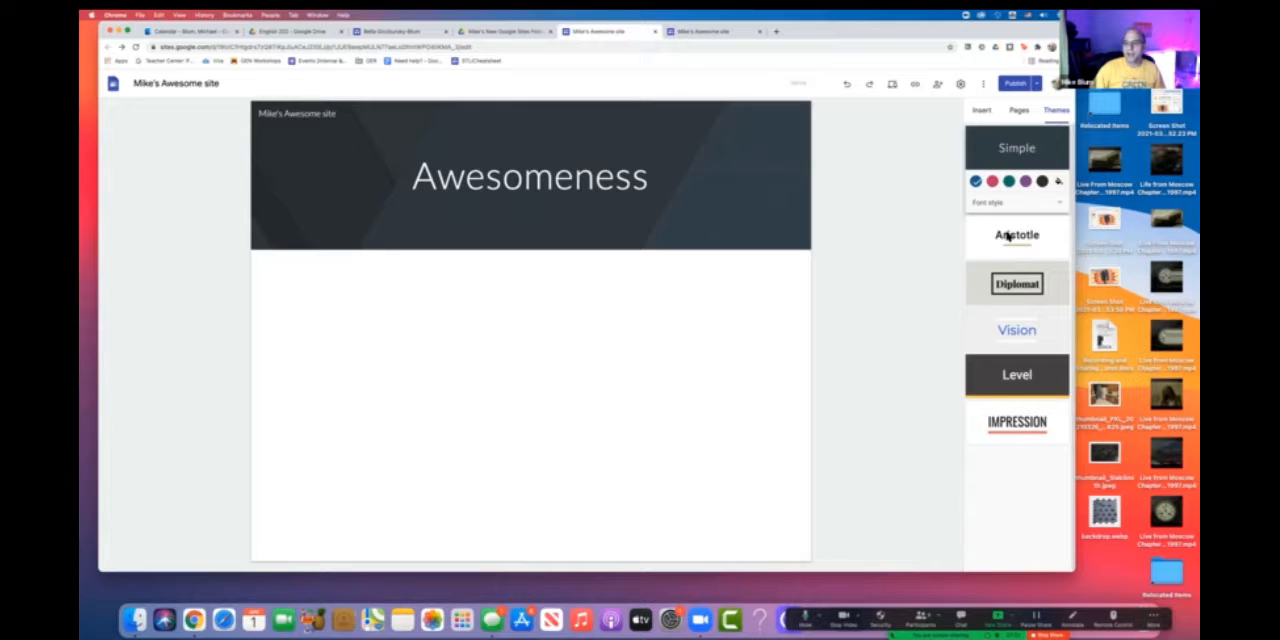
pyautogui.click(1010, 282)
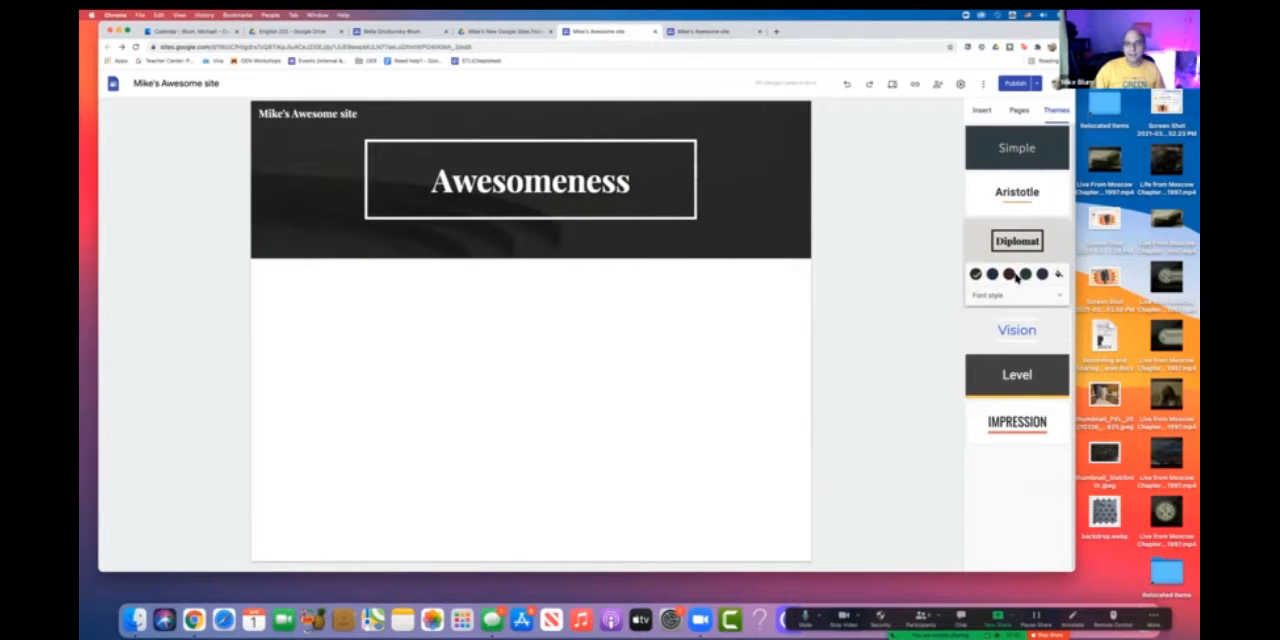
pyautogui.click(1011, 333)
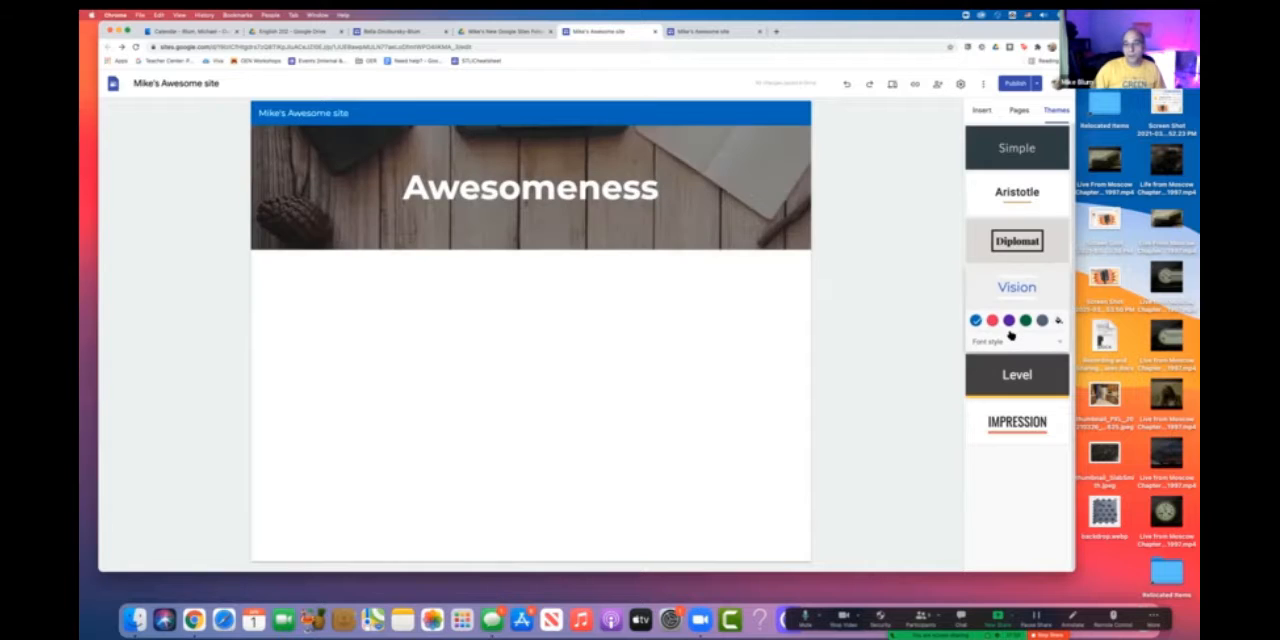
pyautogui.click(1017, 374)
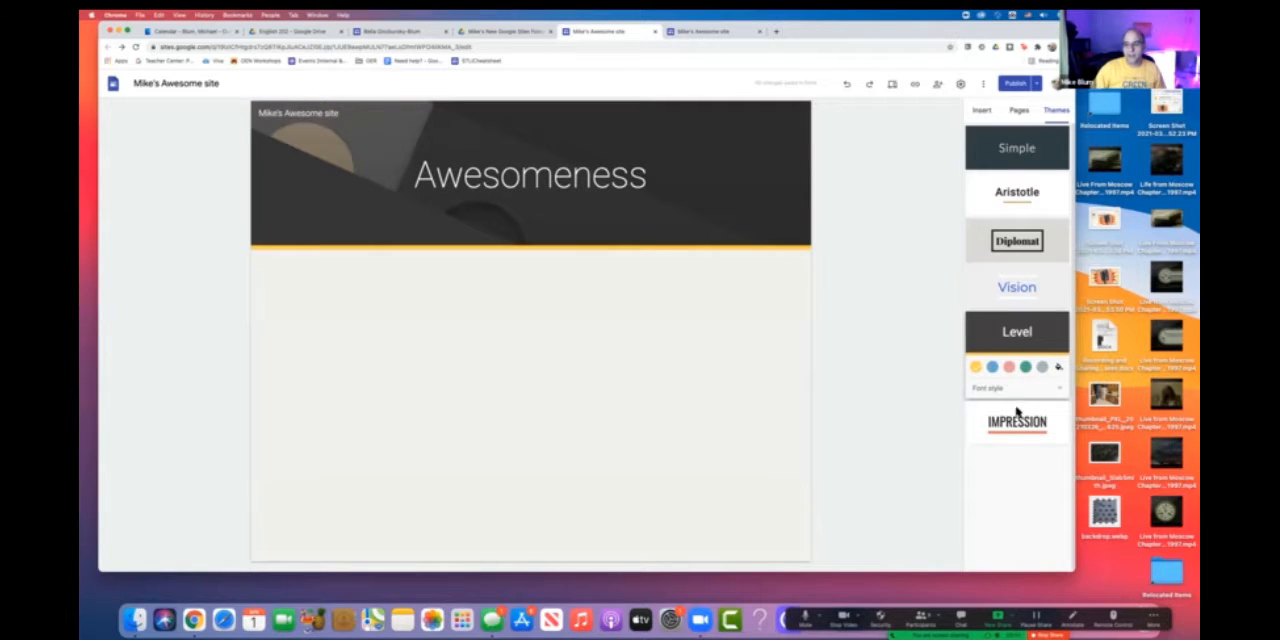
pyautogui.click(1017, 419)
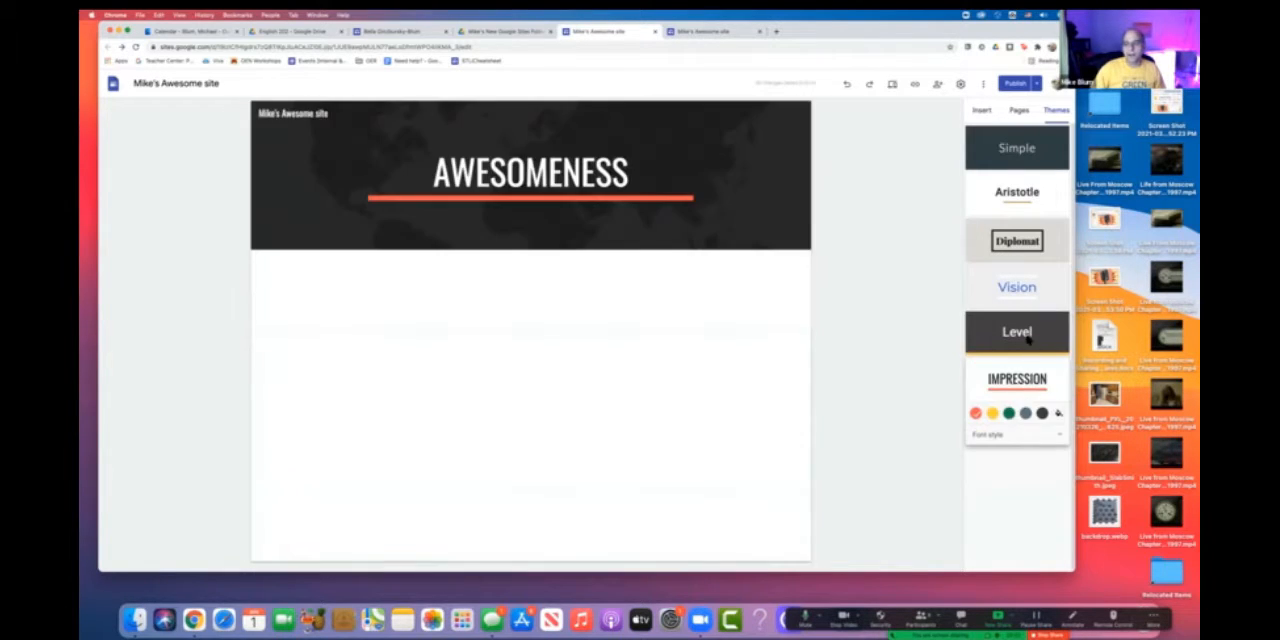
# - Apply the Level theme and try its blue, pink, green and grey preset colours
pyautogui.click(1027, 340)
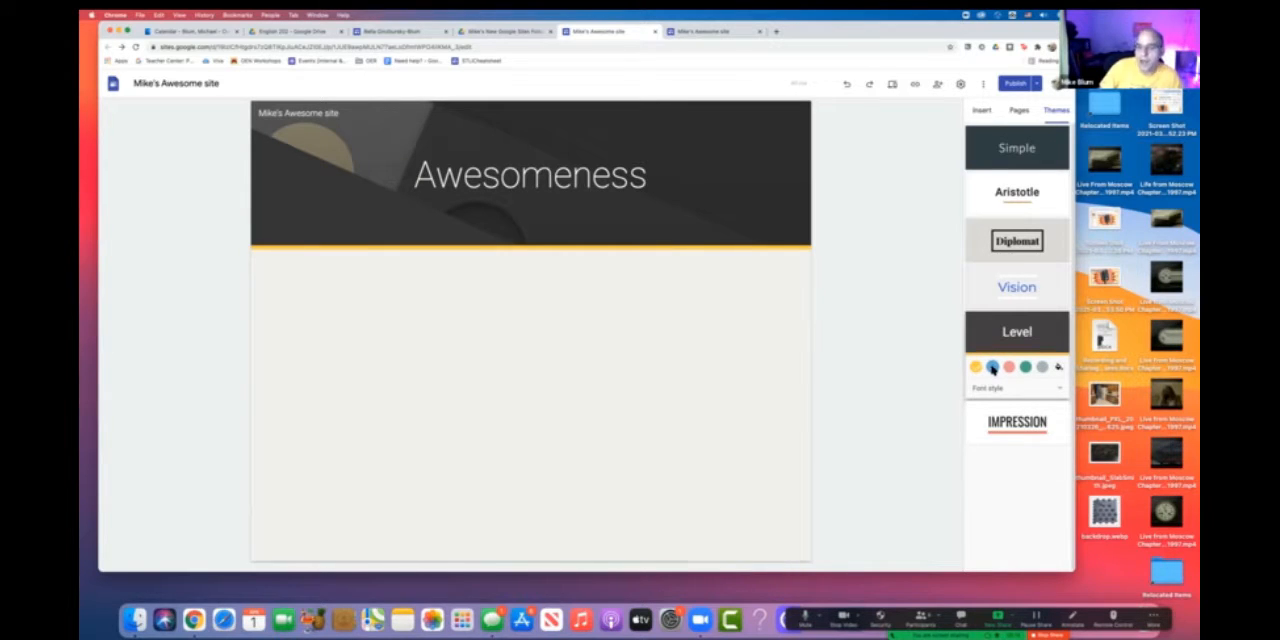
pyautogui.click(992, 367)
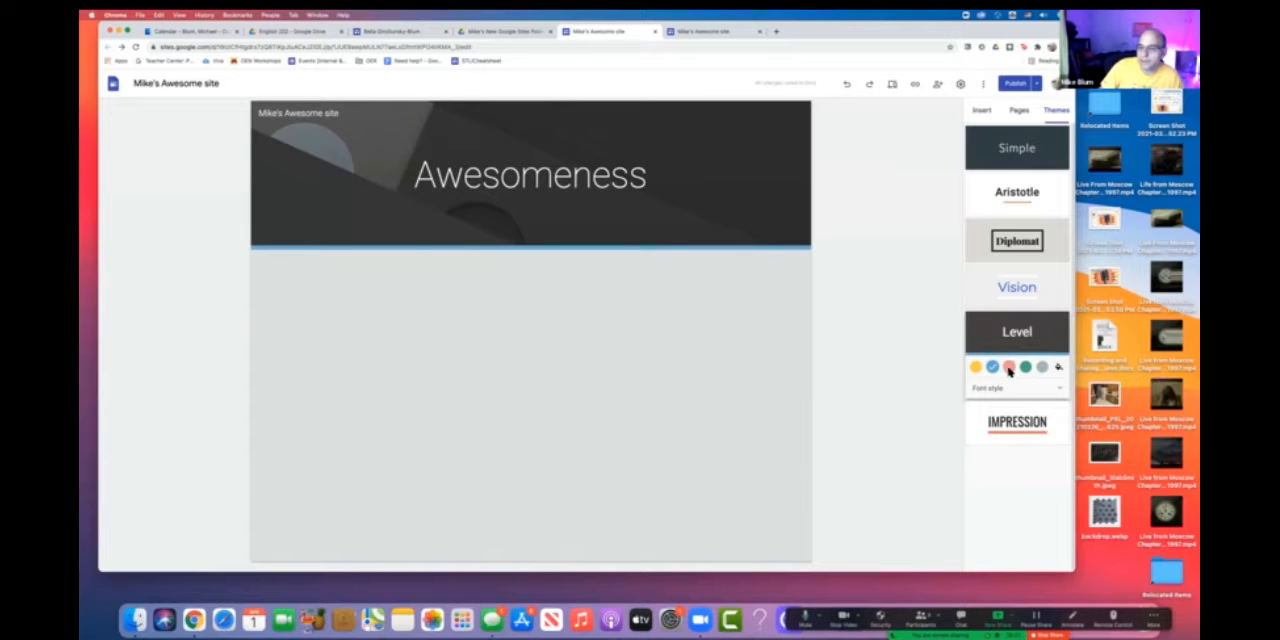
pyautogui.click(1009, 367)
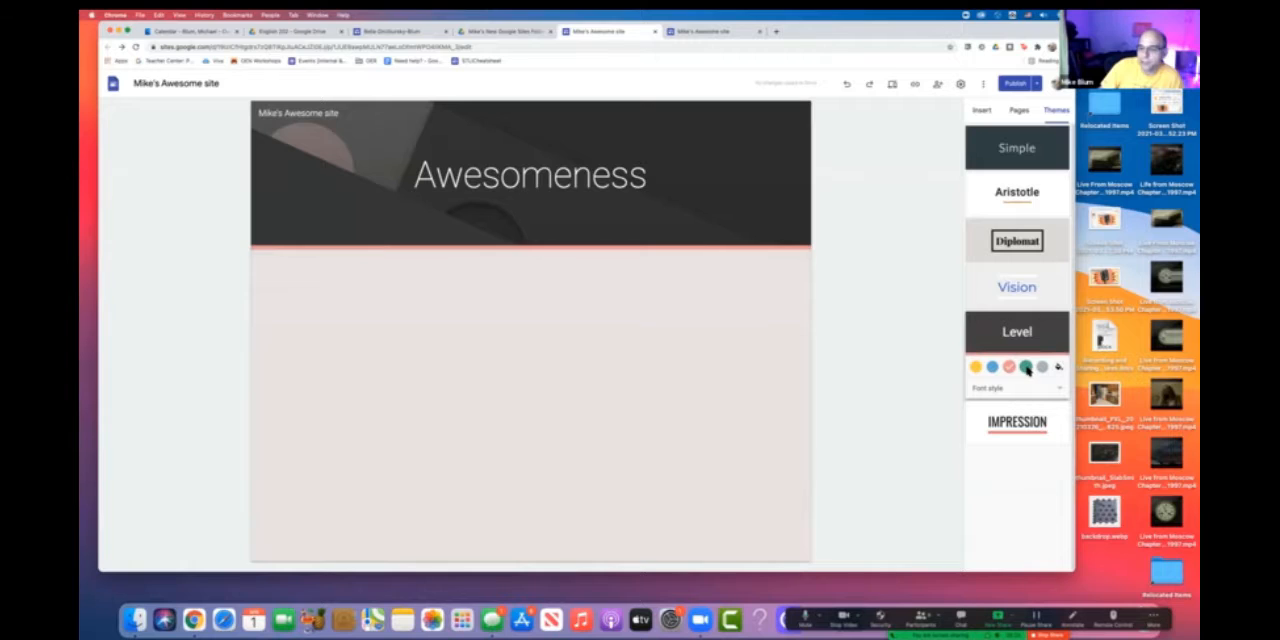
pyautogui.click(1025, 367)
pyautogui.click(1042, 367)
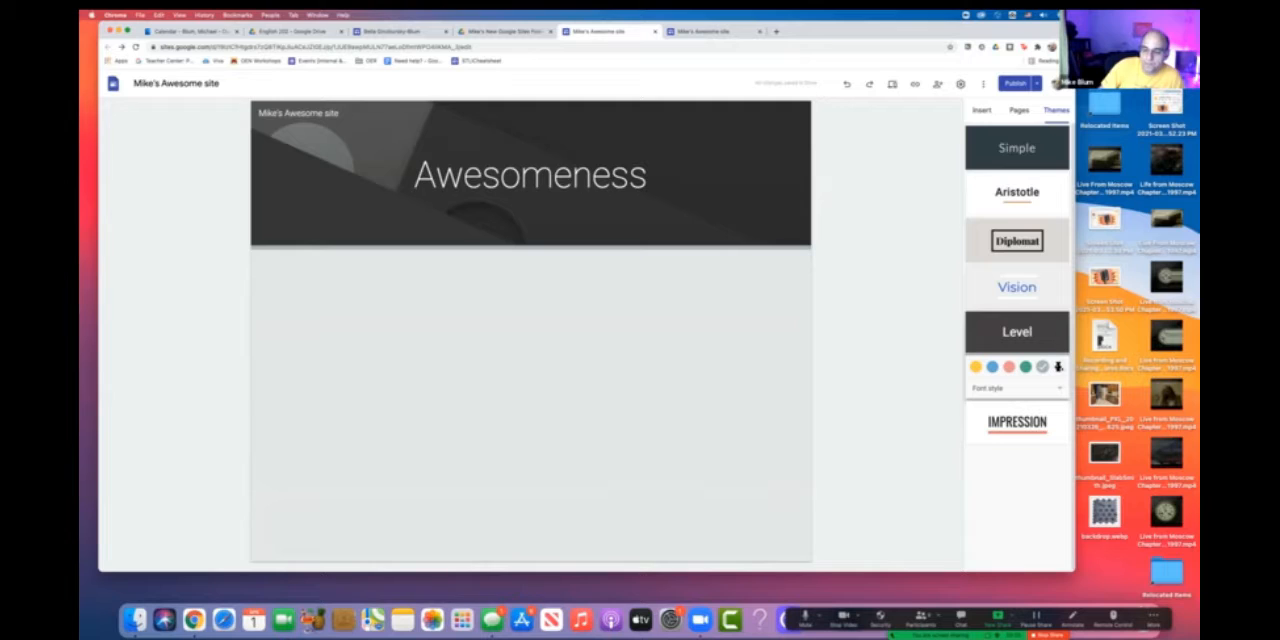
# - Give the Level theme a custom colour, trying a blue and settling on the green #00ff97
pyautogui.click(1058, 367)
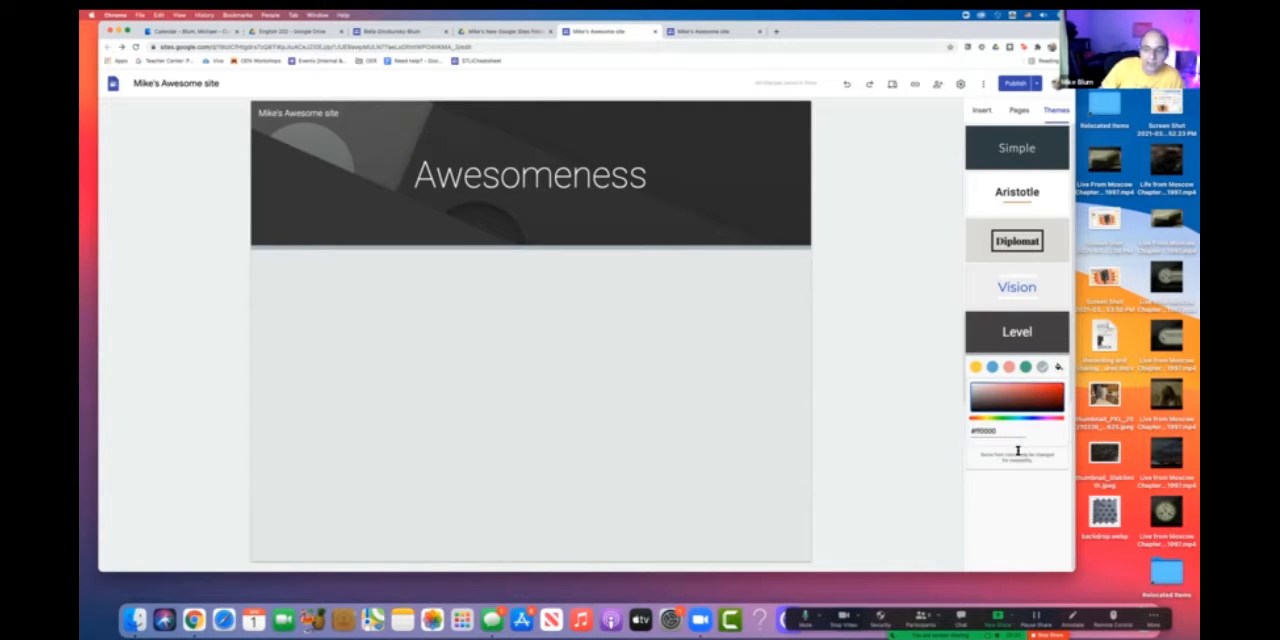
pyautogui.click(1049, 420)
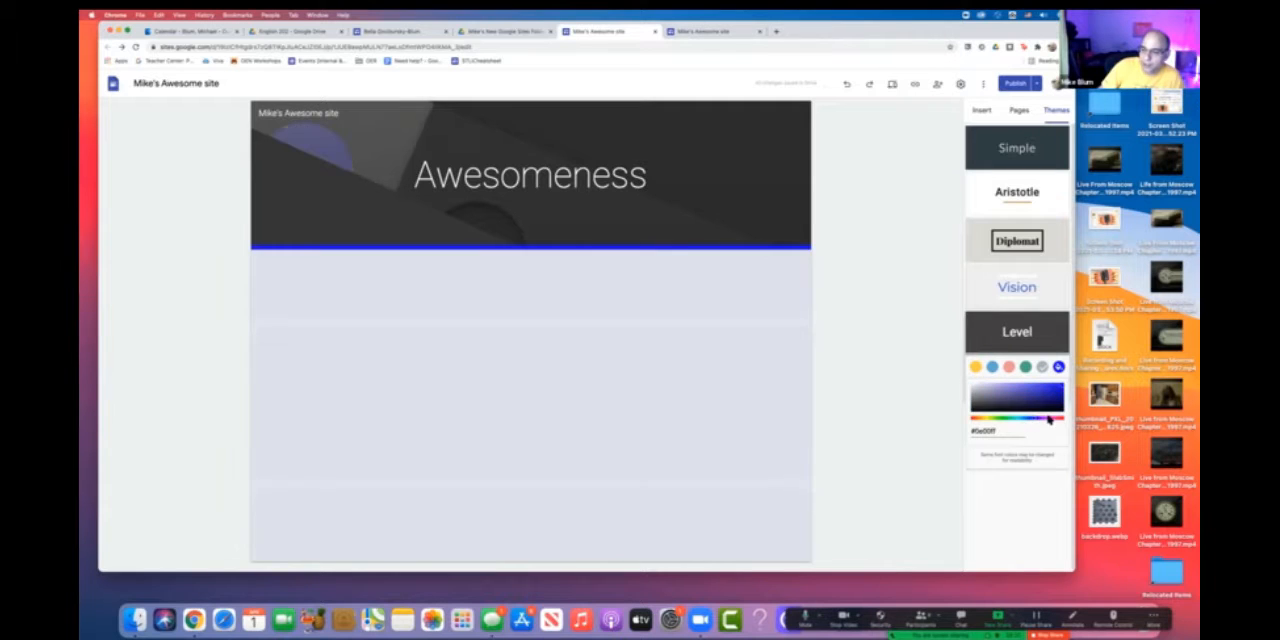
pyautogui.click(1060, 418)
pyautogui.click(1010, 418)
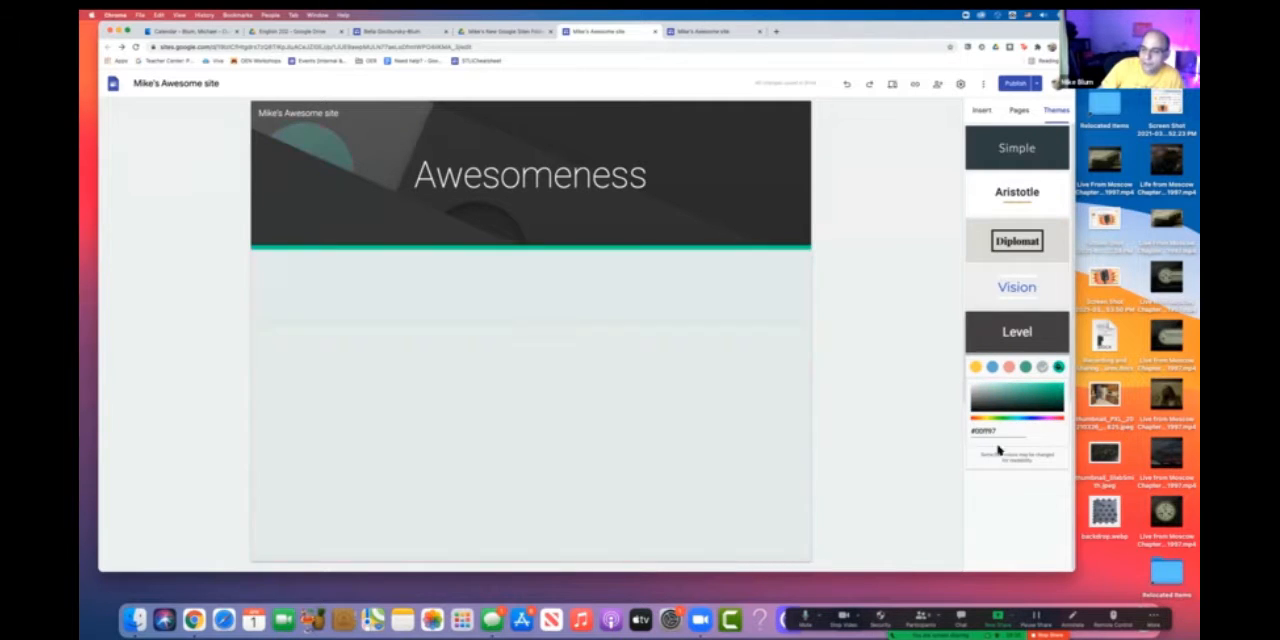
# - Search the web for "william and mary green" and open the University Colors – Brand Guidelines page
pyautogui.moveTo(1004, 430); pyautogui.dragTo(975, 432)
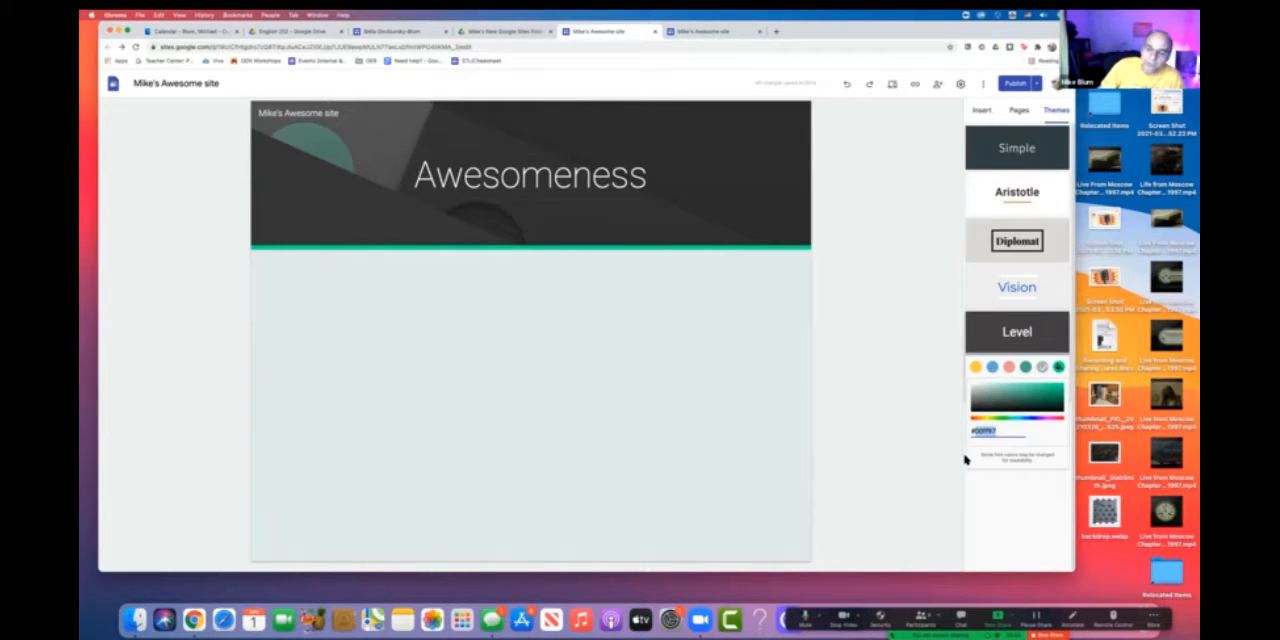
pyautogui.click(1015, 430)
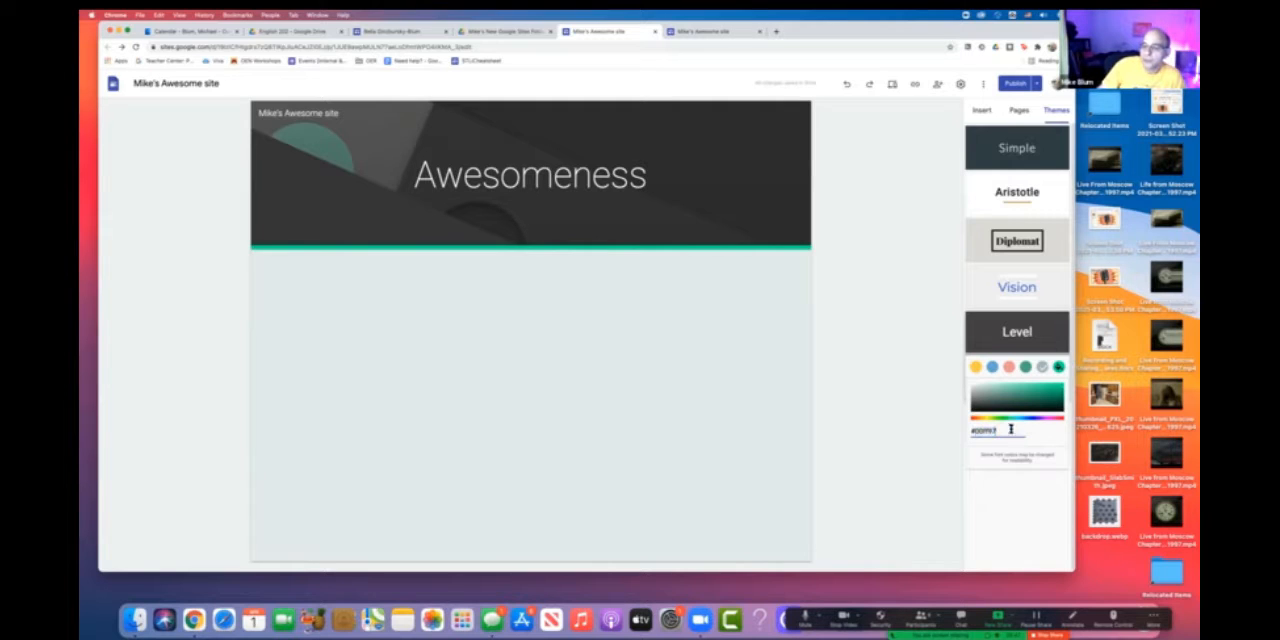
pyautogui.click(716, 31)
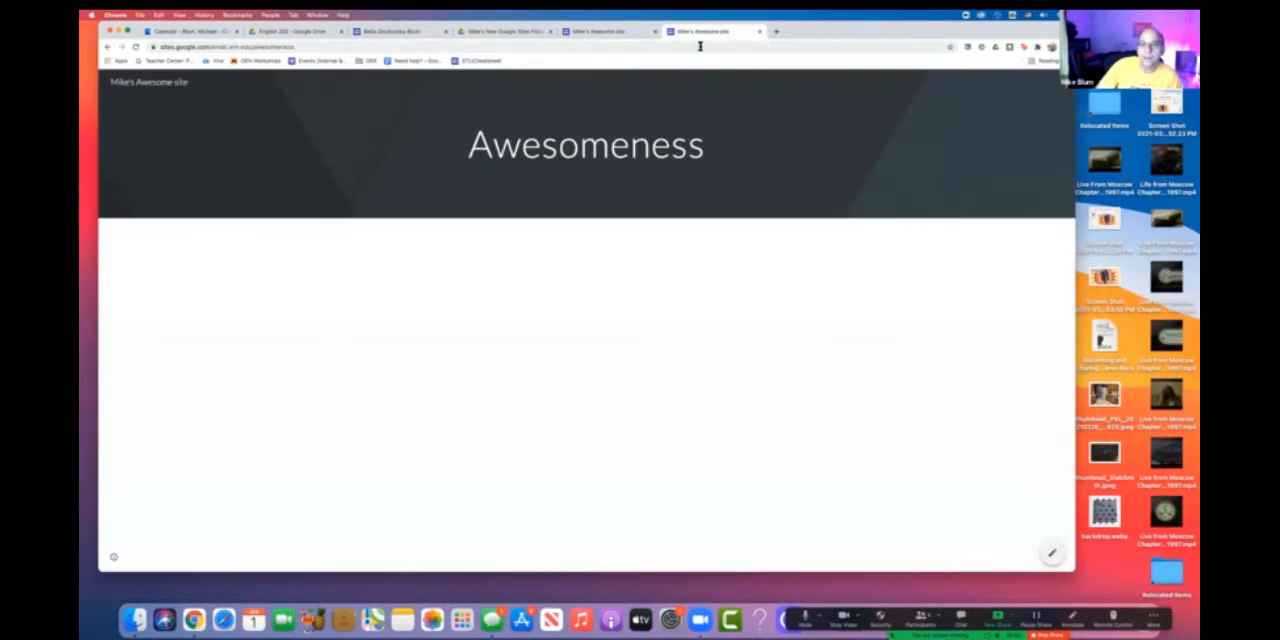
pyautogui.click(700, 46)
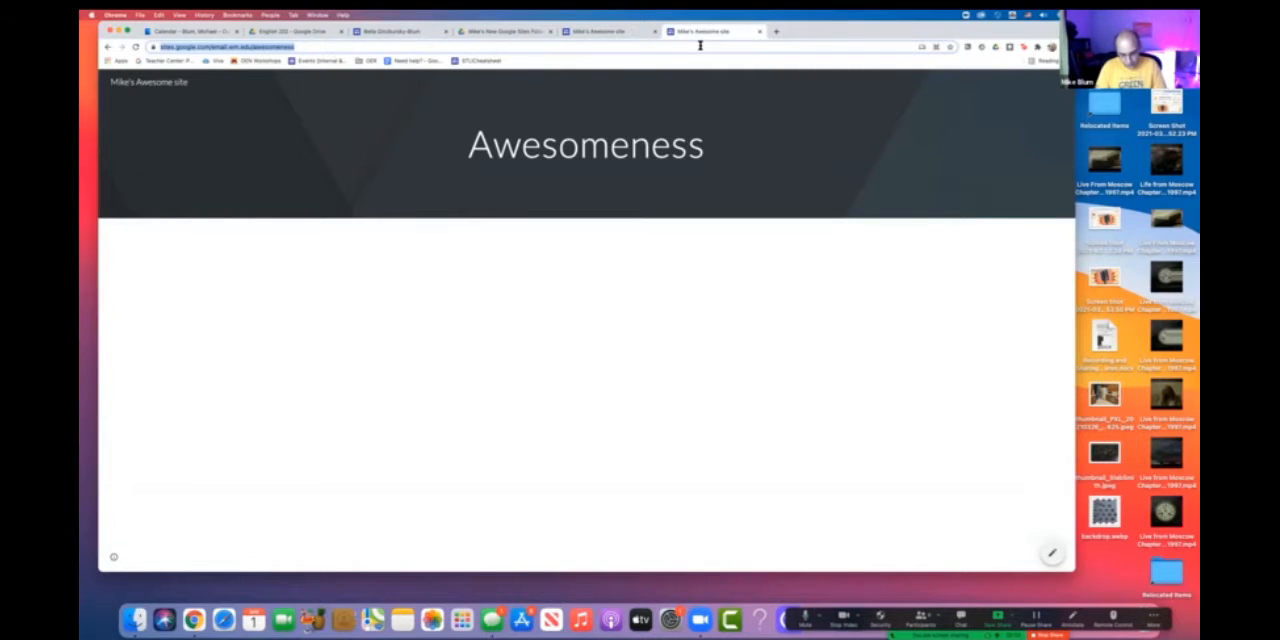
pyautogui.write('william')
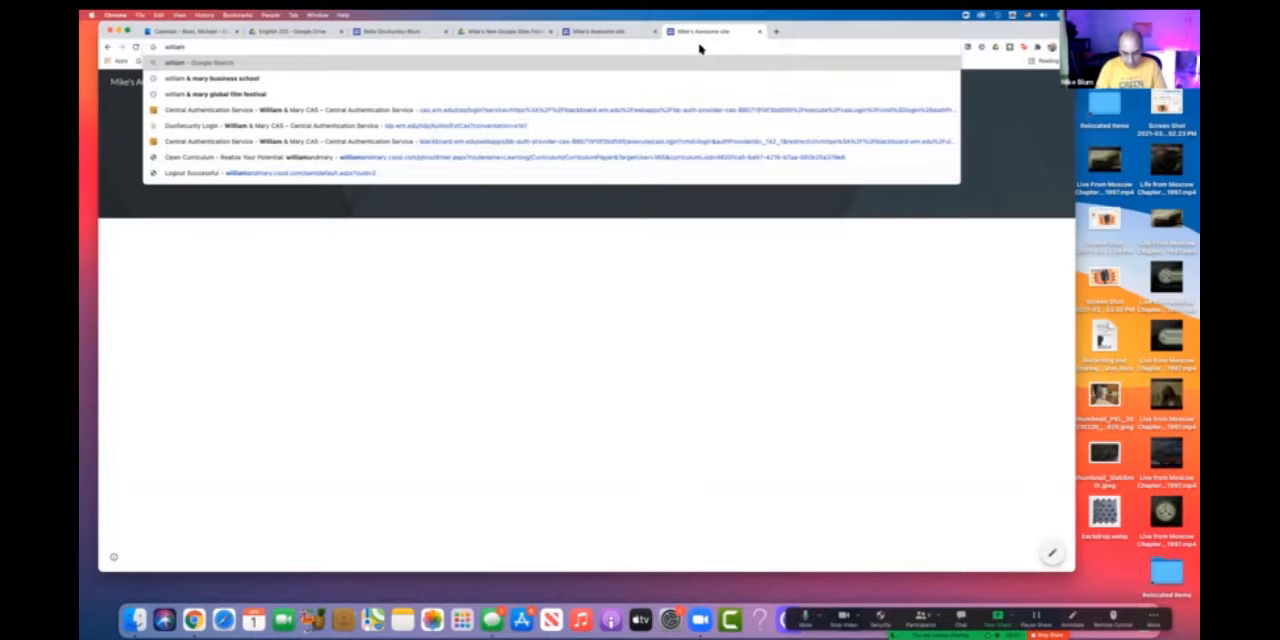
pyautogui.write(' and mary gr')
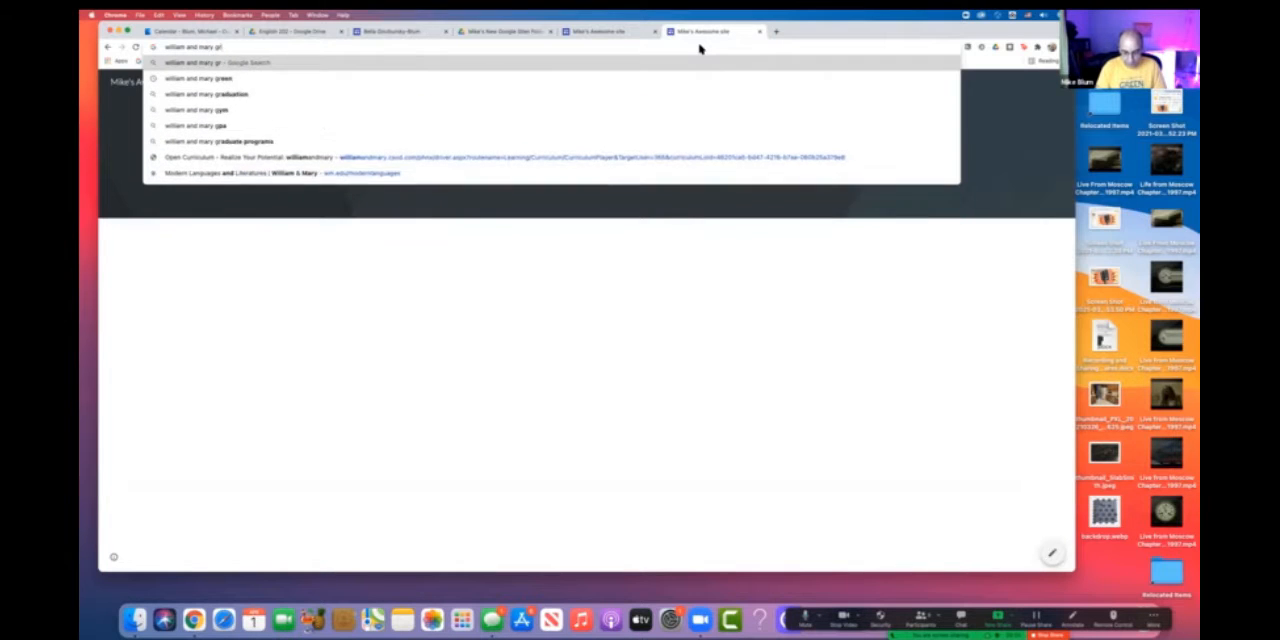
pyautogui.write('een')
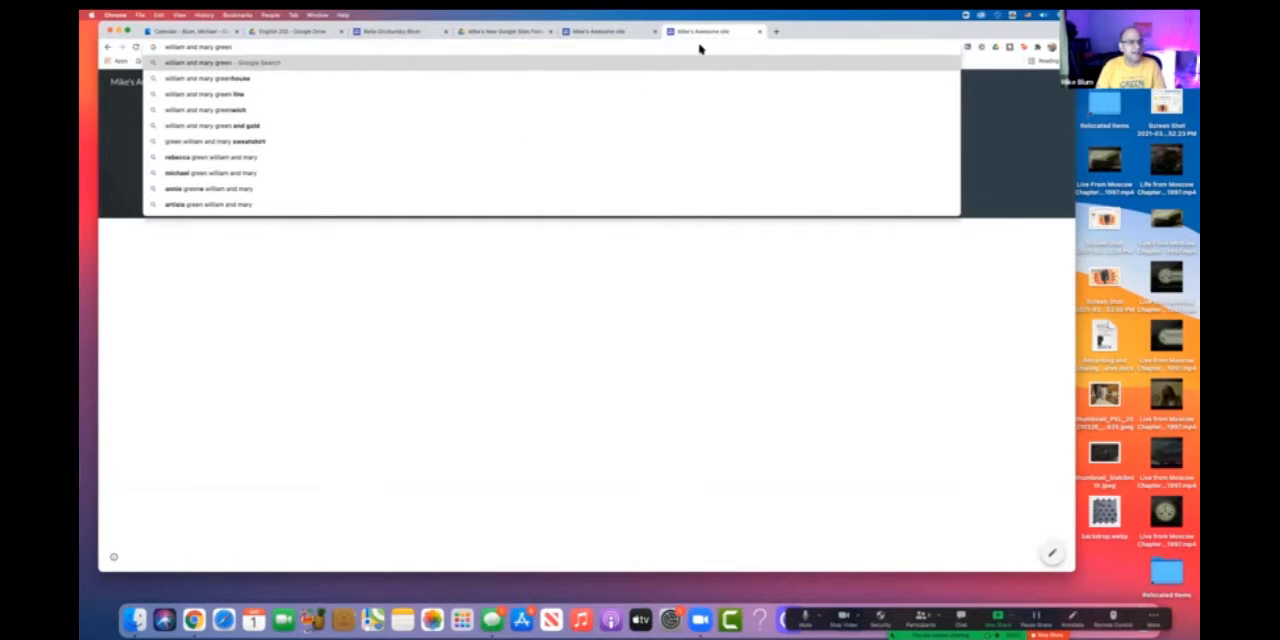
pyautogui.press('Return')
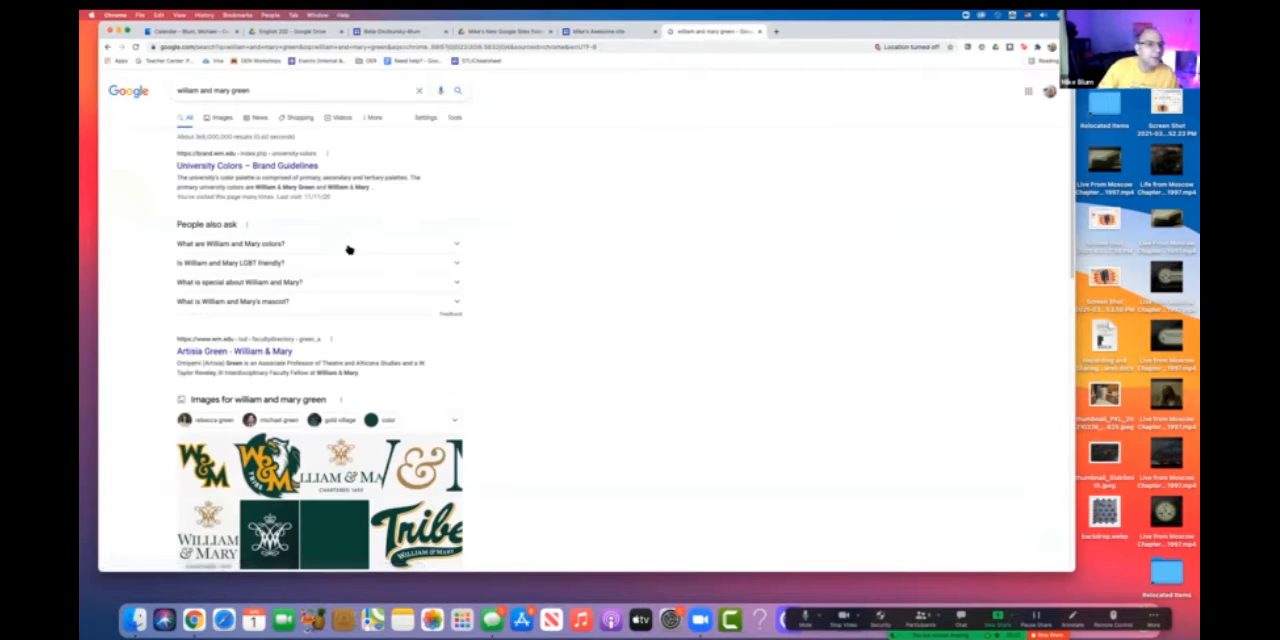
pyautogui.click(277, 166)
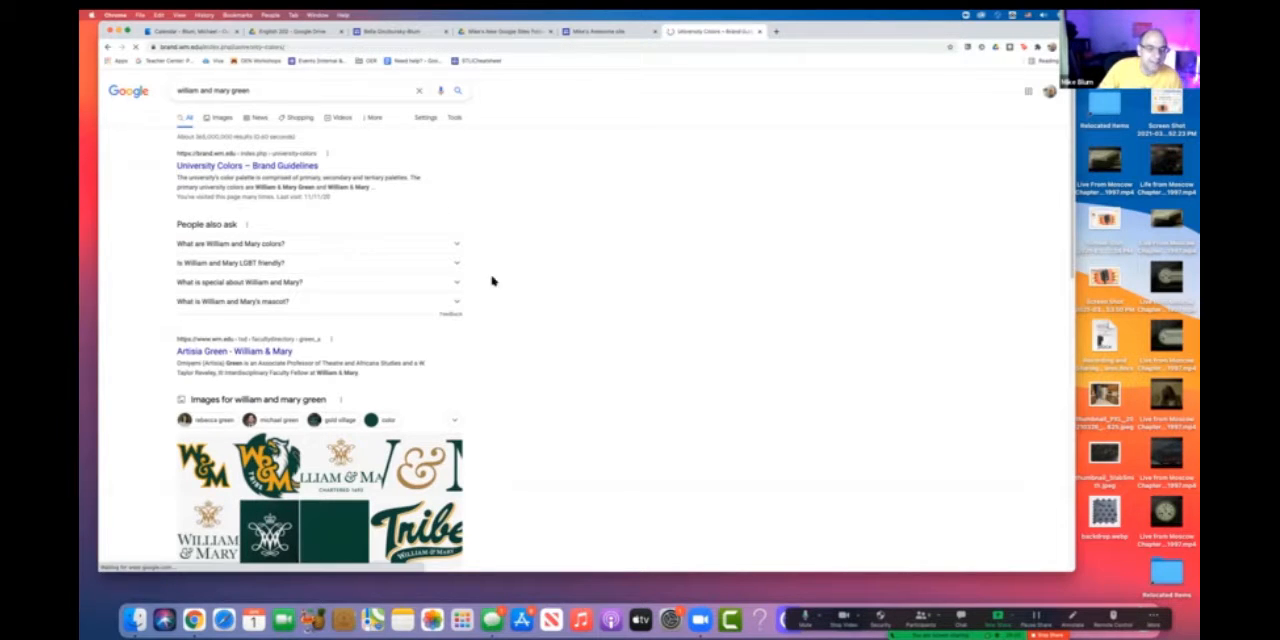
# - Review the university's primary, secondary and tertiary palettes and copy the W&M Gold hex code
pyautogui.scroll(-4, 570, 420)
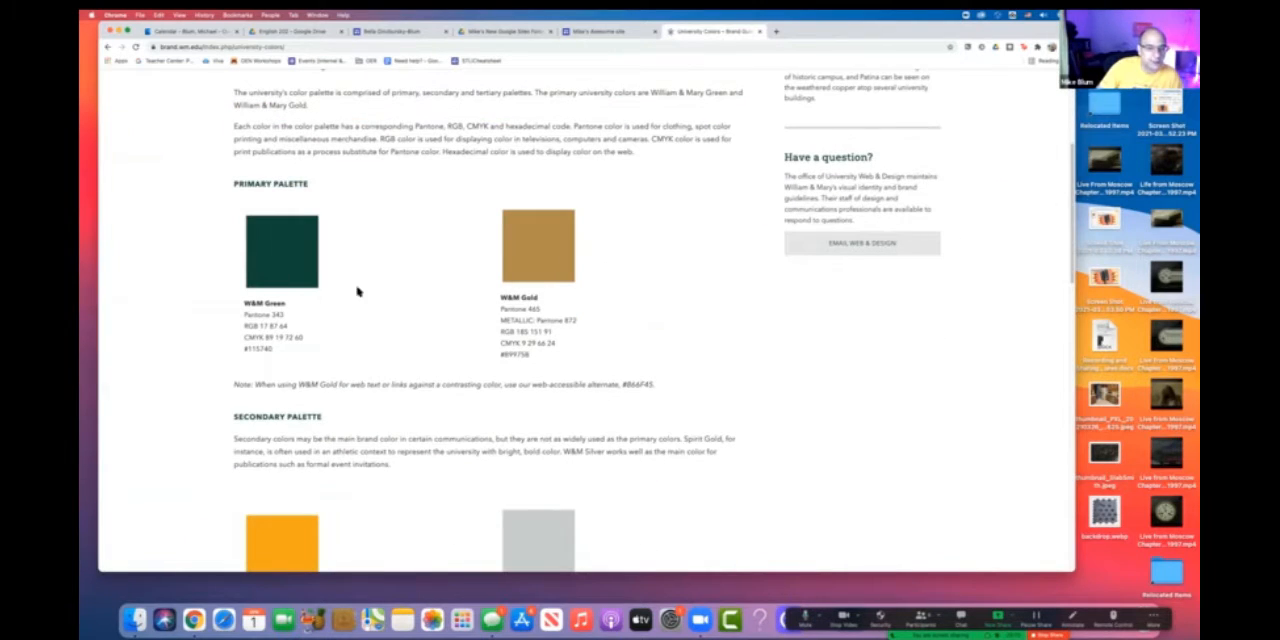
pyautogui.scroll(-4, 531, 346)
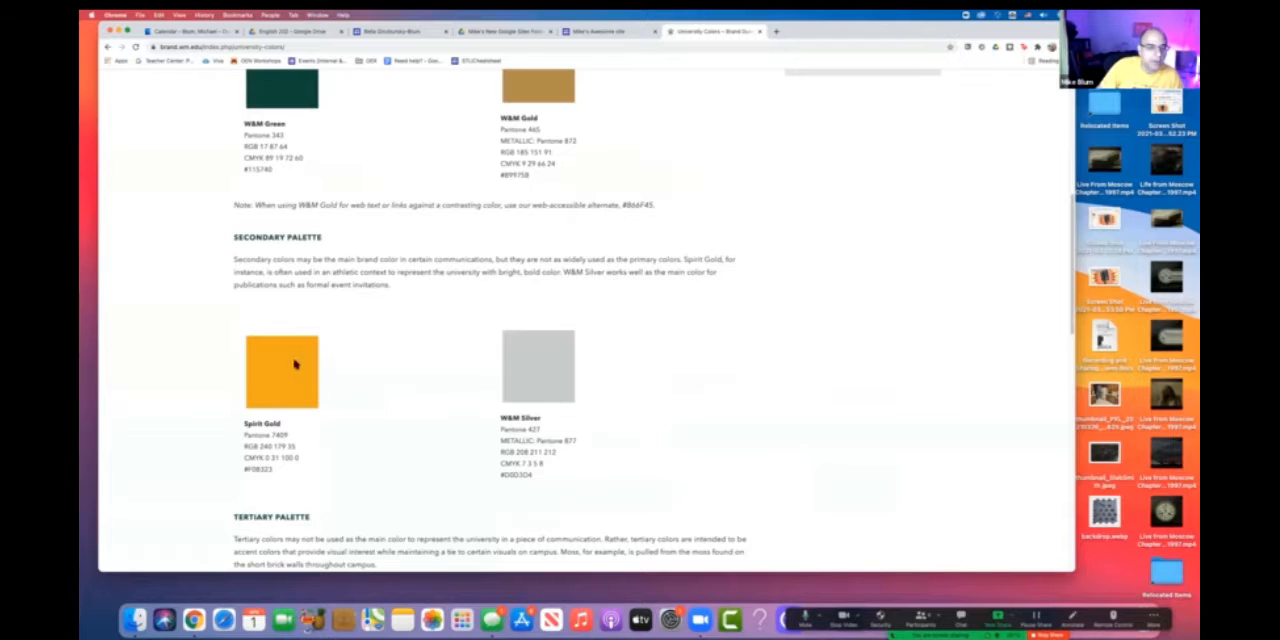
pyautogui.scroll(-3, 545, 390)
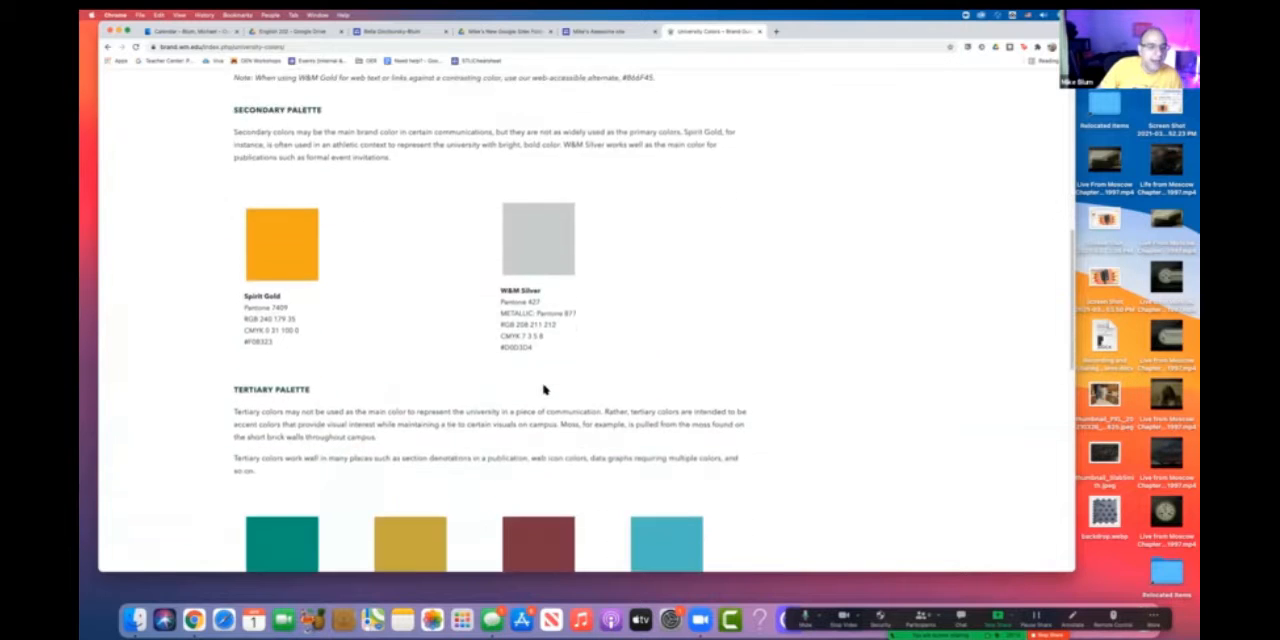
pyautogui.scroll(-2, 545, 390)
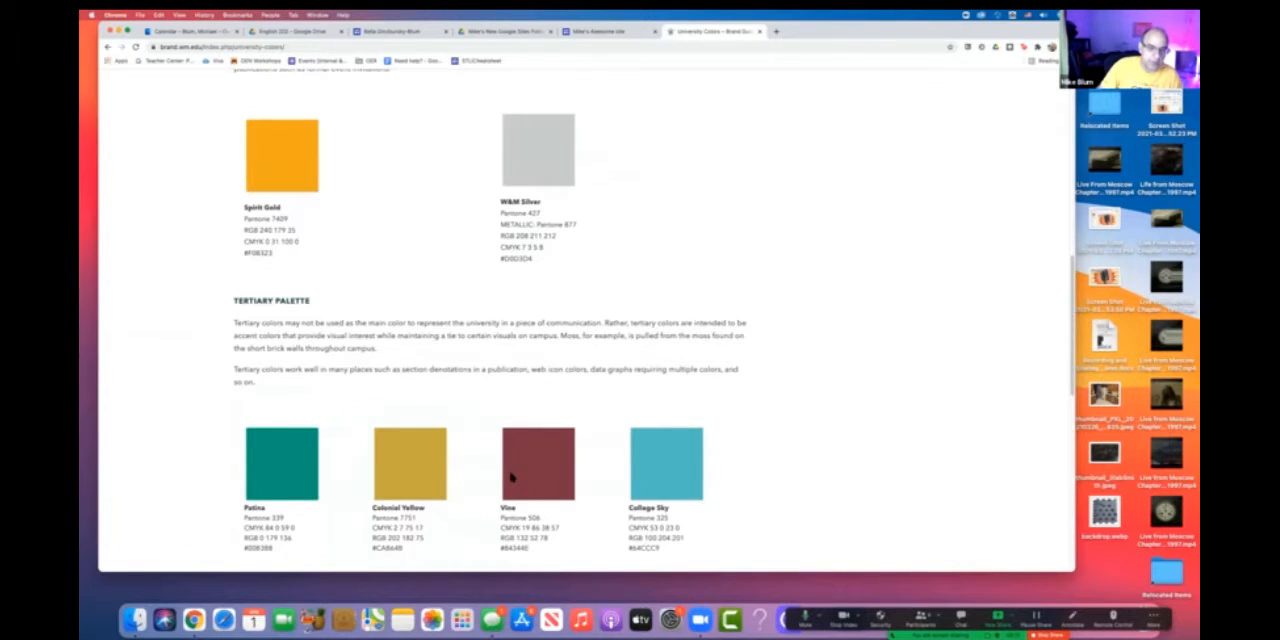
pyautogui.scroll(9, 510, 478)
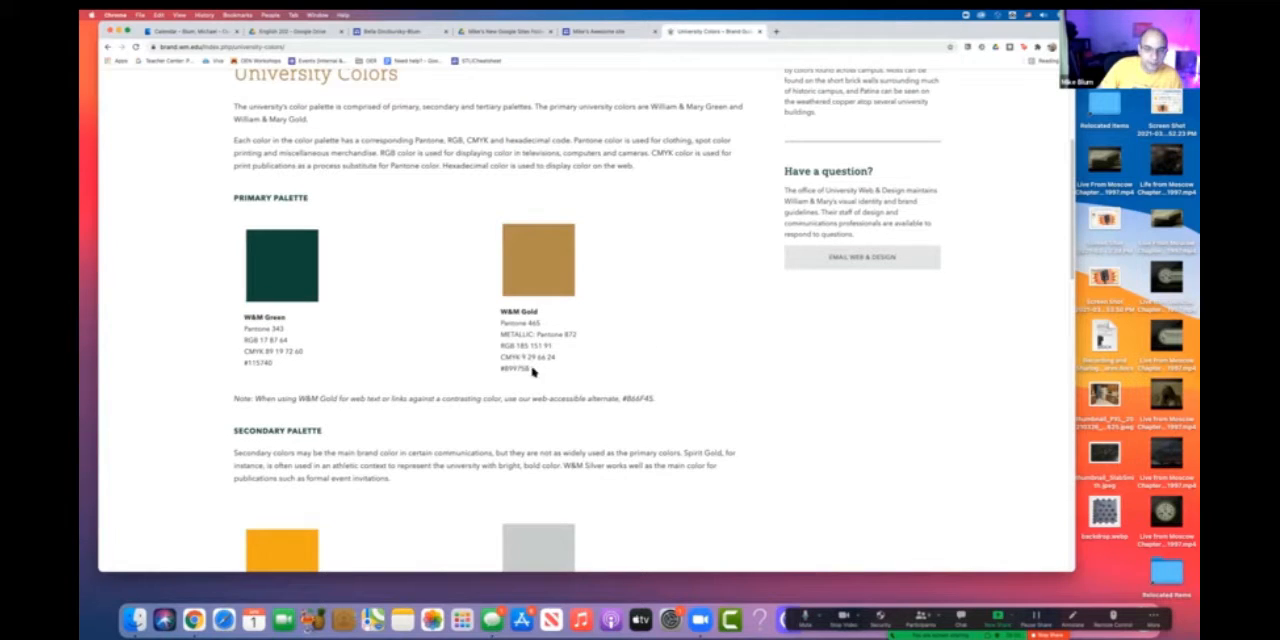
pyautogui.moveTo(513, 370); pyautogui.dragTo(503, 369)
pyautogui.press('super+c')
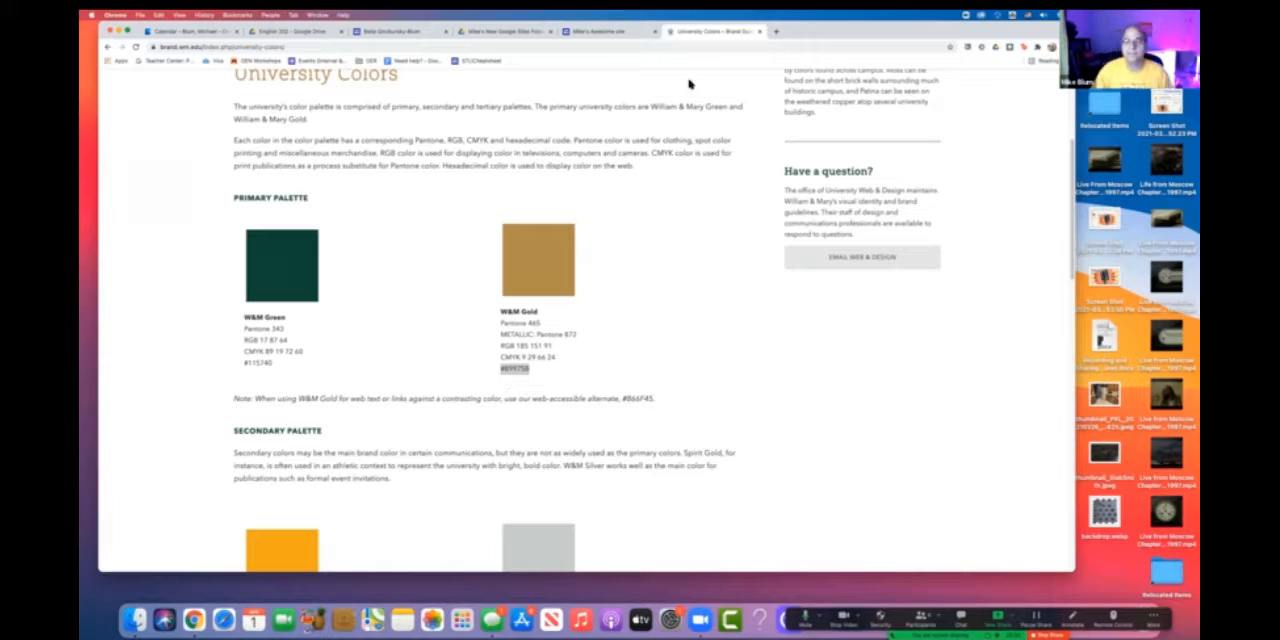
# - Return to the site editor and set the Level theme's custom colour to W&M Gold, #B9975B
pyautogui.click(612, 32)
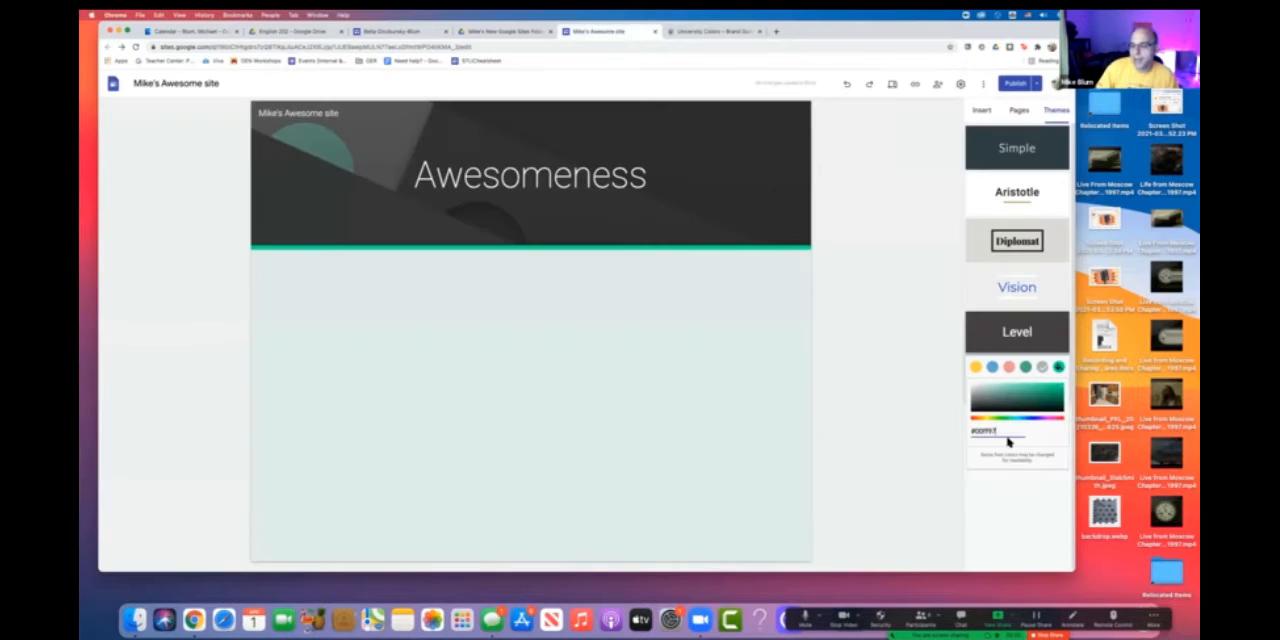
pyautogui.moveTo(1009, 428); pyautogui.dragTo(967, 434)
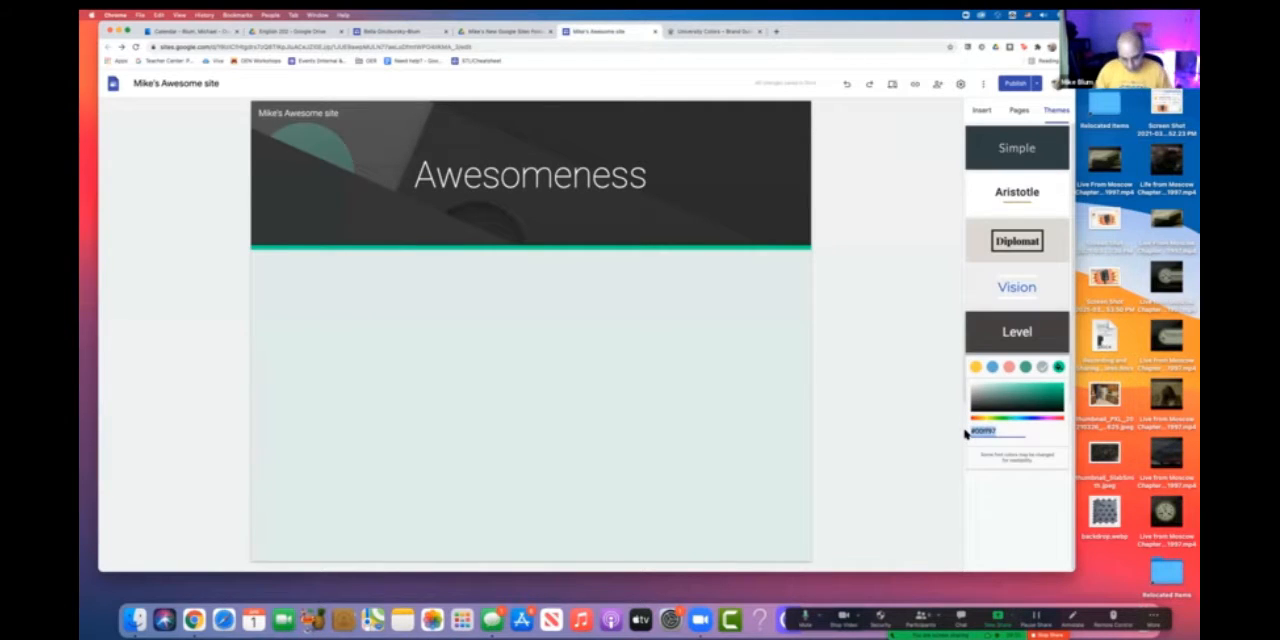
pyautogui.press('super+v')
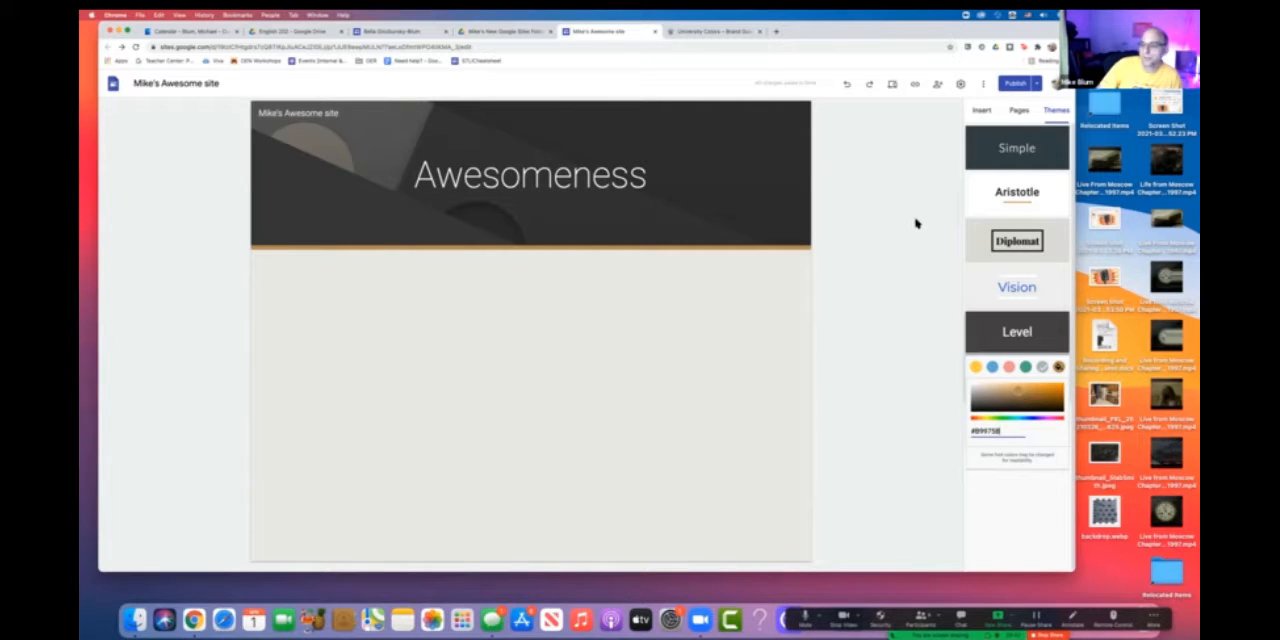
# - Display the site's insertable content options, such as layouts and text boxes, and end the meeting's screen share
pyautogui.click(979, 111)
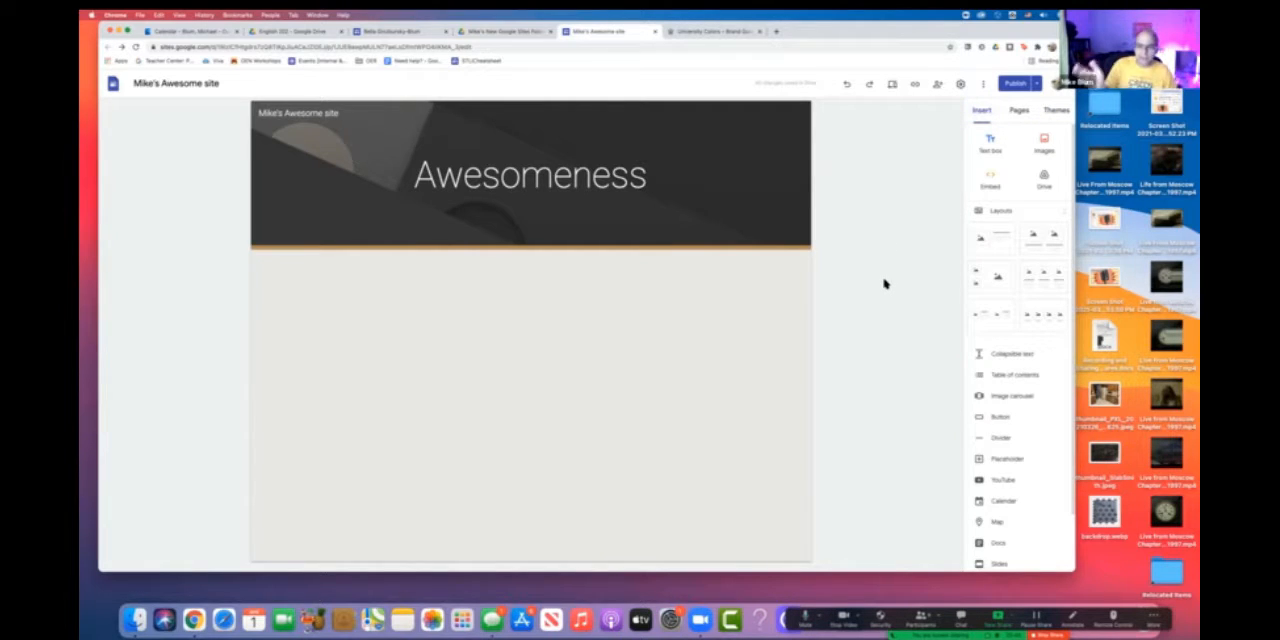
pyautogui.click(1050, 634)
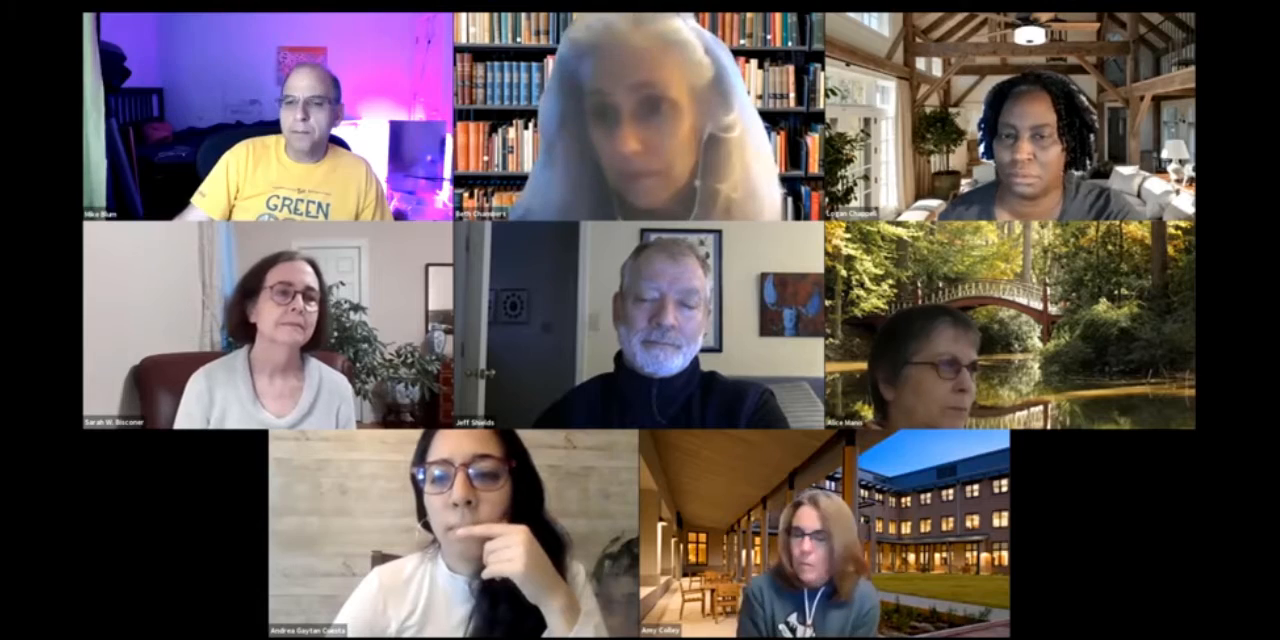
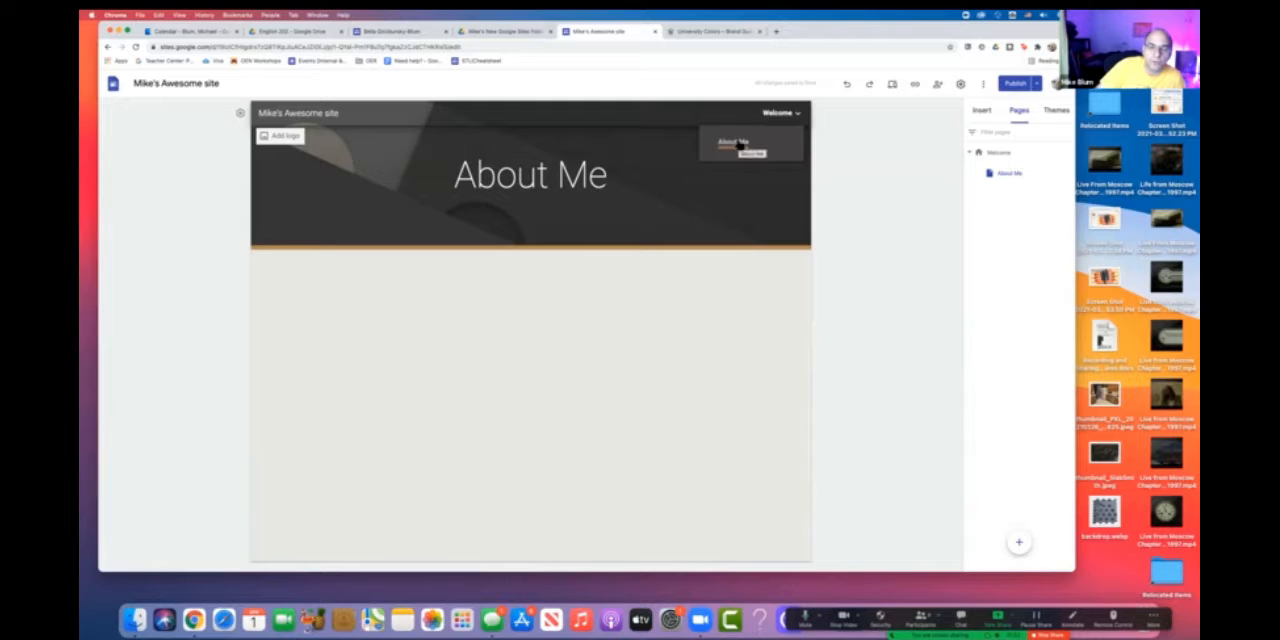
# - Follow the site's navigation links to the Welcome page and its About Me subpage
pyautogui.click(783, 113)
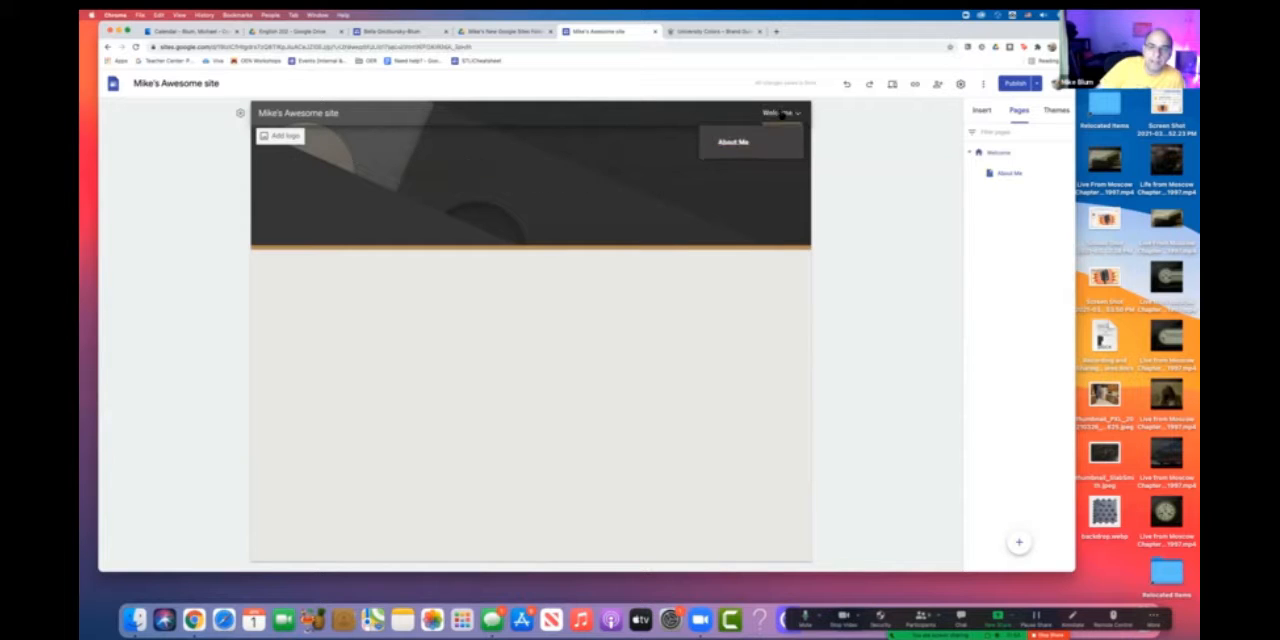
pyautogui.click(733, 144)
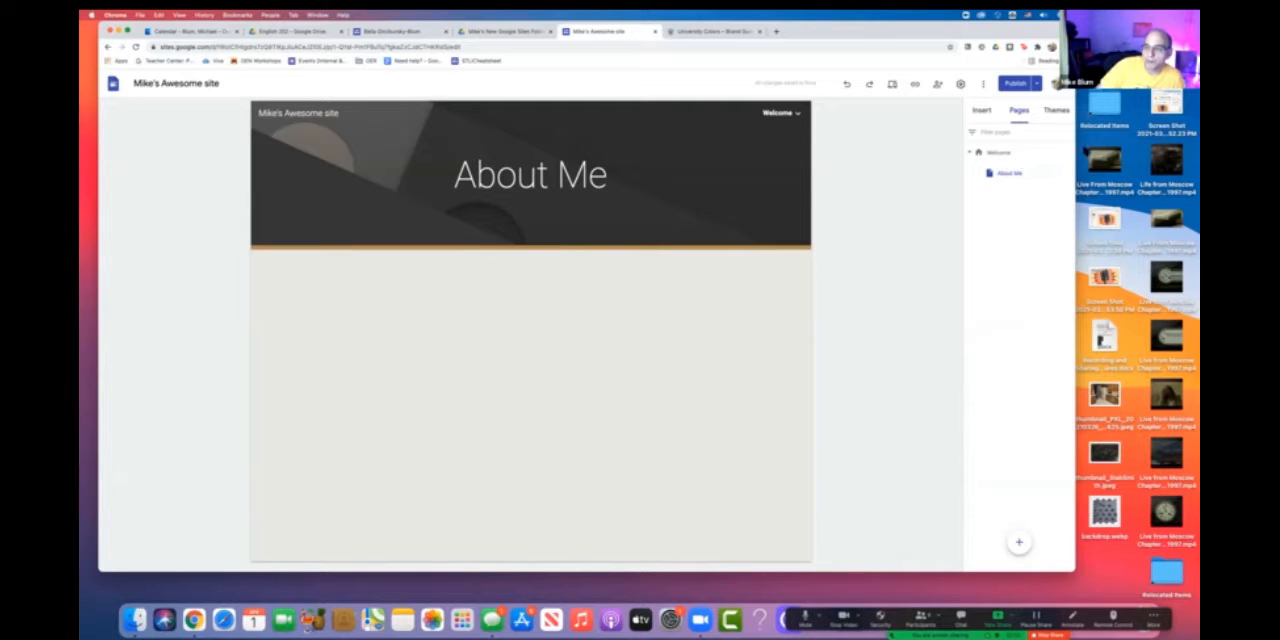
# - Add a subpage named "Contact Me" under the Welcome page
pyautogui.click(1069, 152)
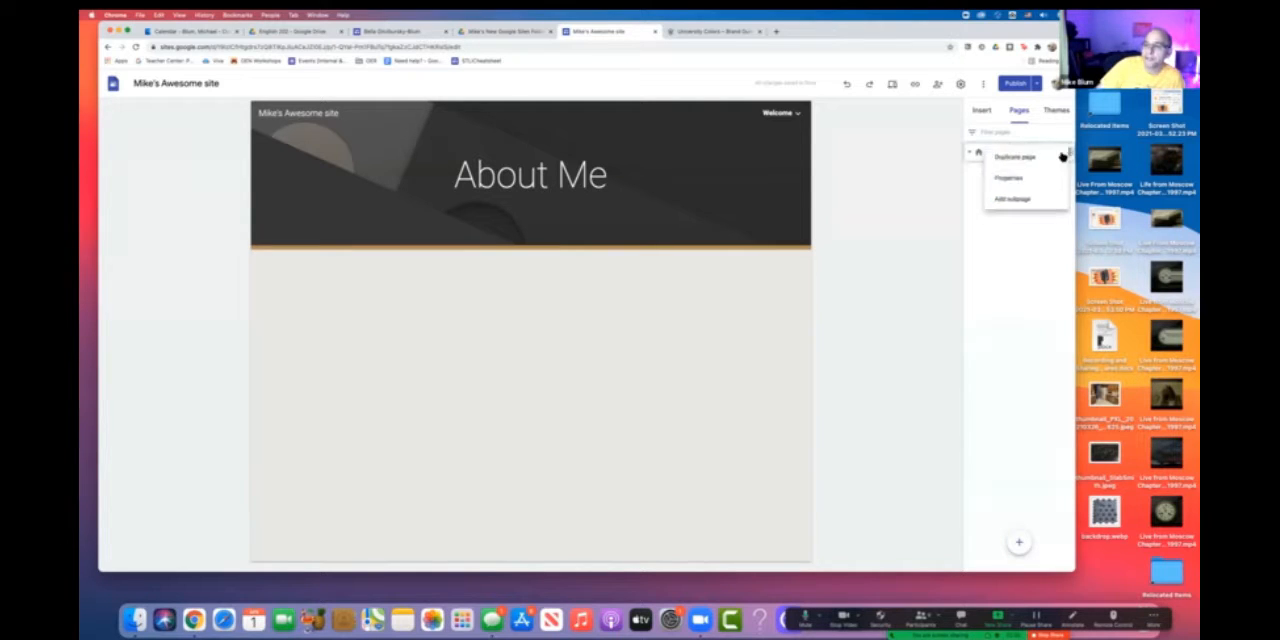
pyautogui.click(1015, 200)
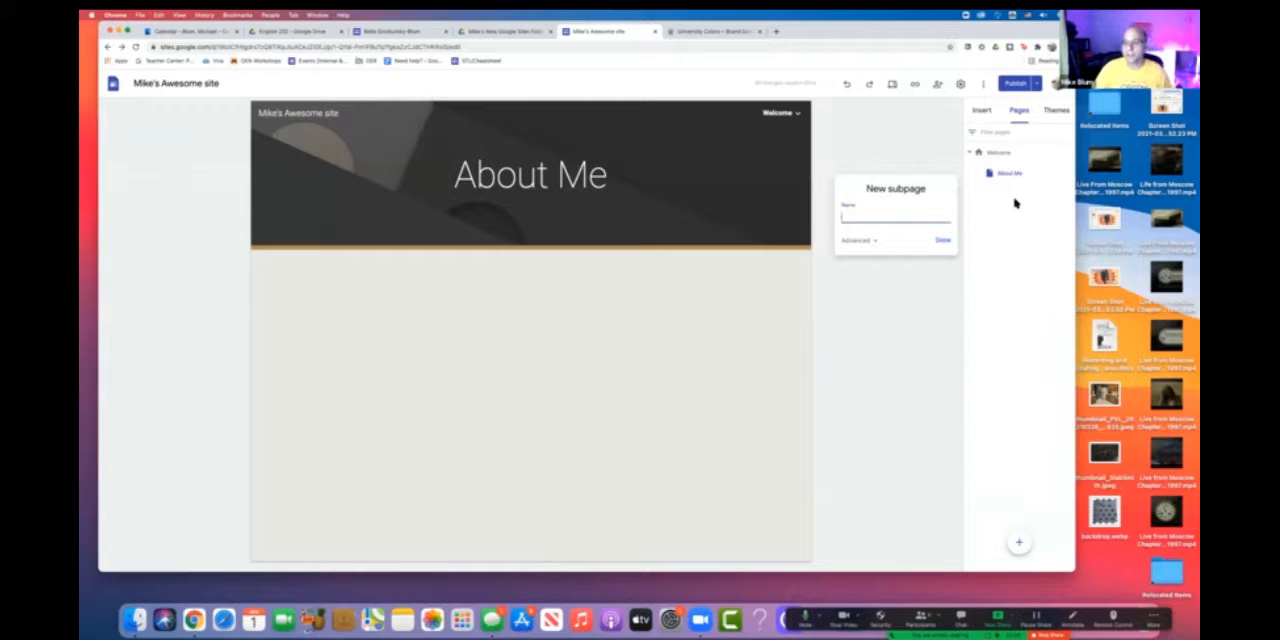
pyautogui.write('Col')
pyautogui.write('tact')
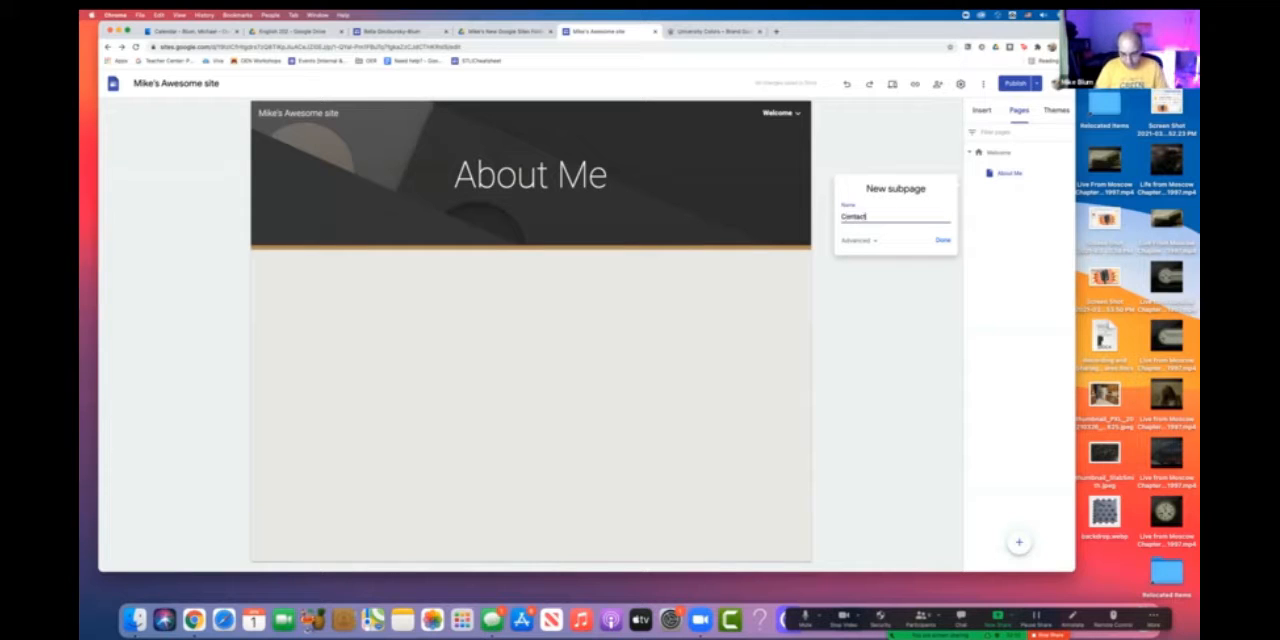
pyautogui.write(' Me')
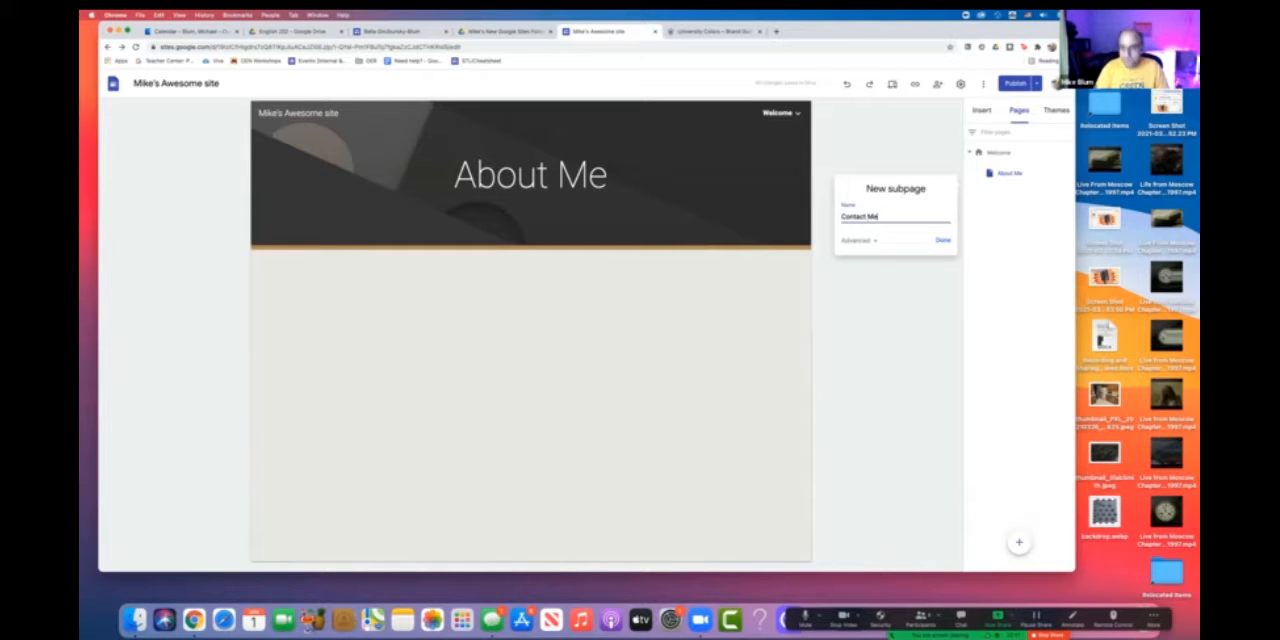
pyautogui.click(943, 242)
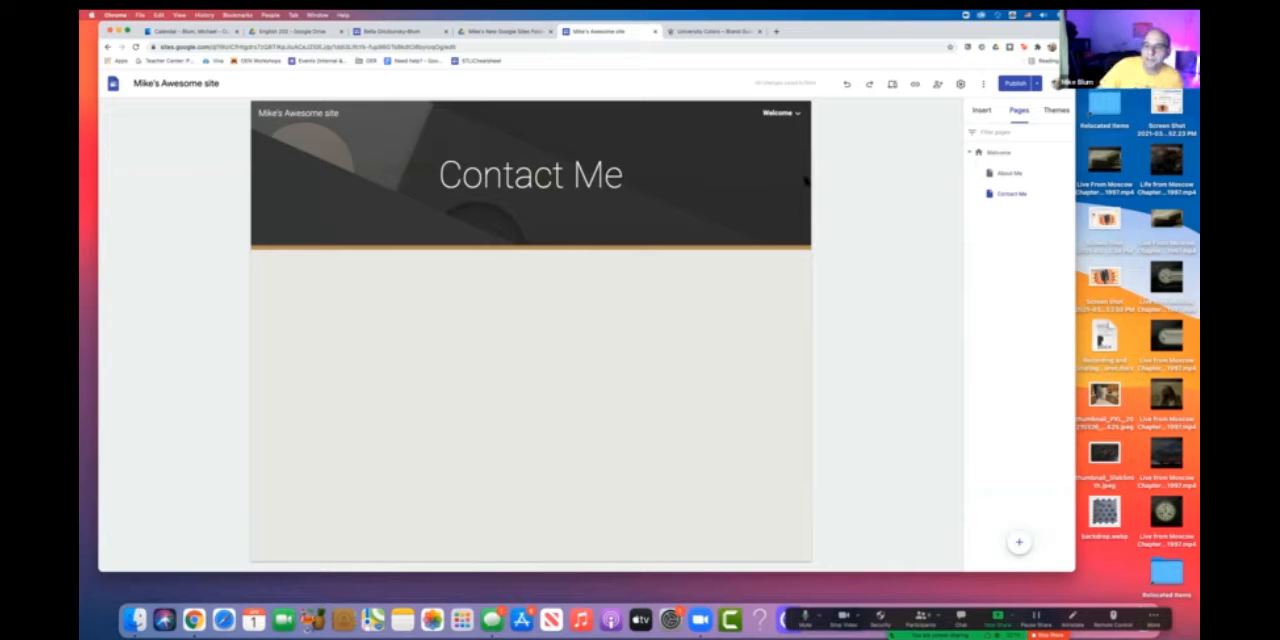
pyautogui.moveTo(798, 119)
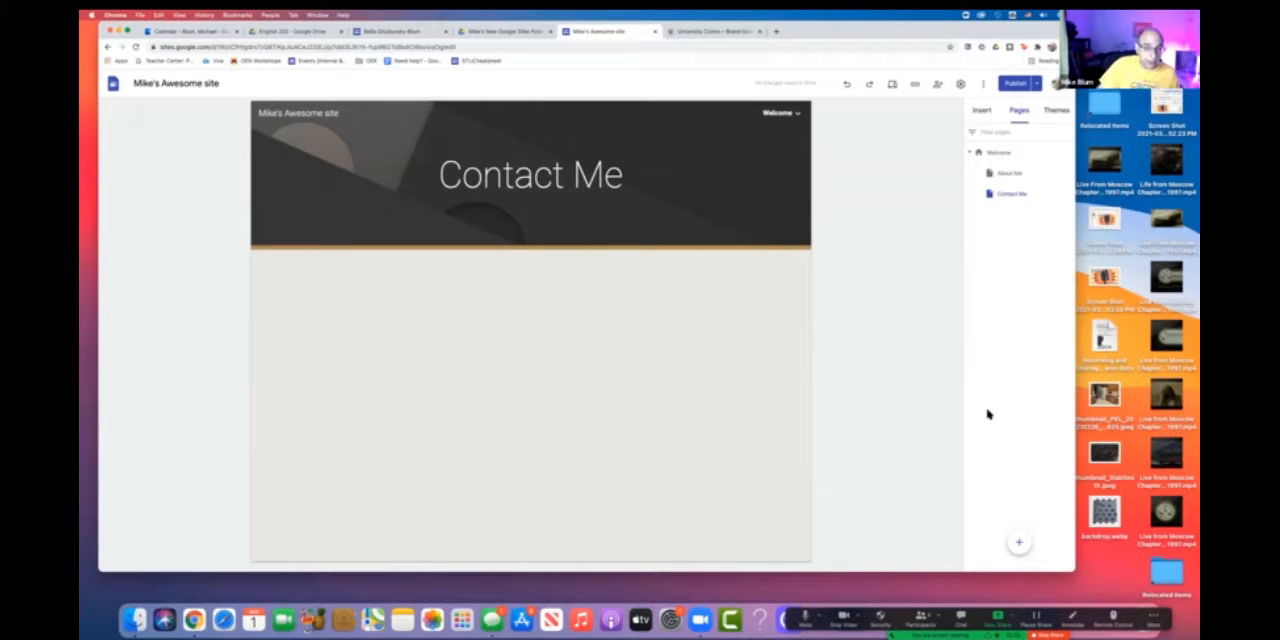
# - Add a new top-level page named "Photo Gallery" to the site
pyautogui.moveTo(1019, 543)
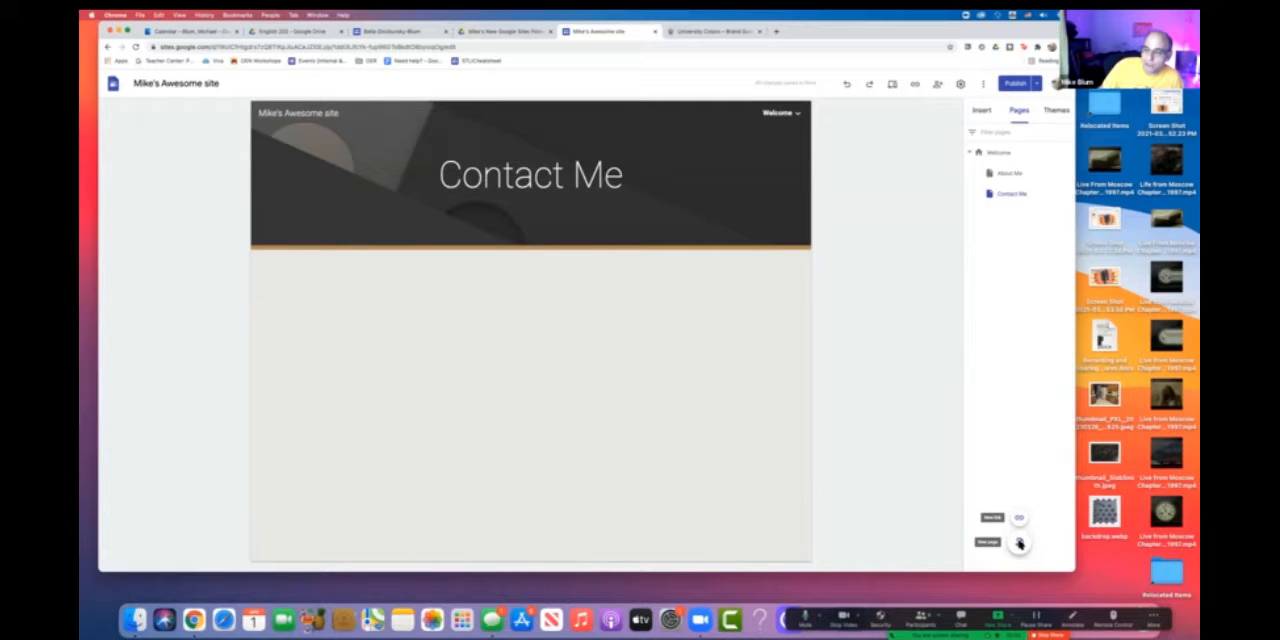
pyautogui.click(1019, 543)
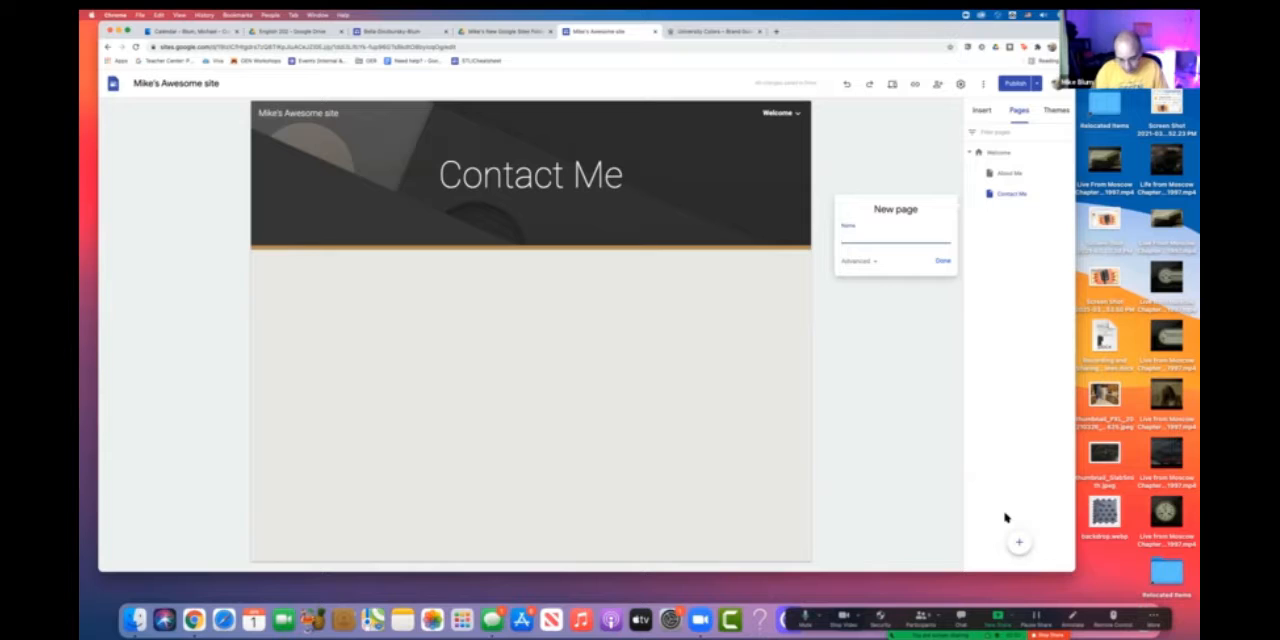
pyautogui.write('Photo Gallery')
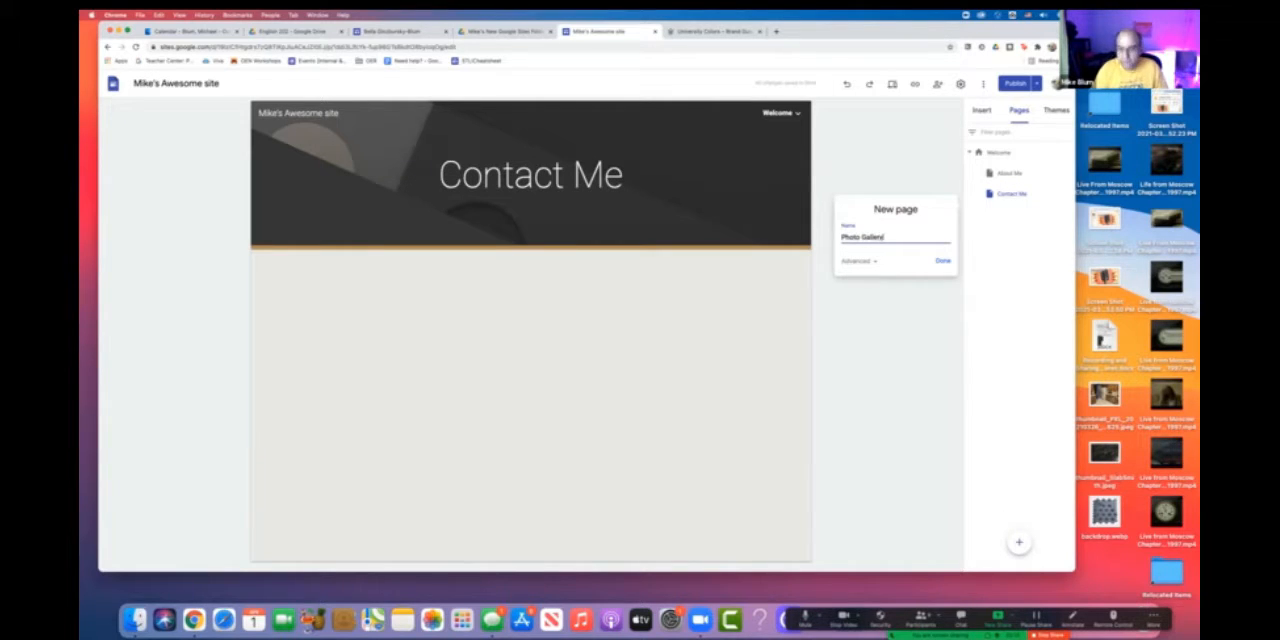
pyautogui.click(943, 261)
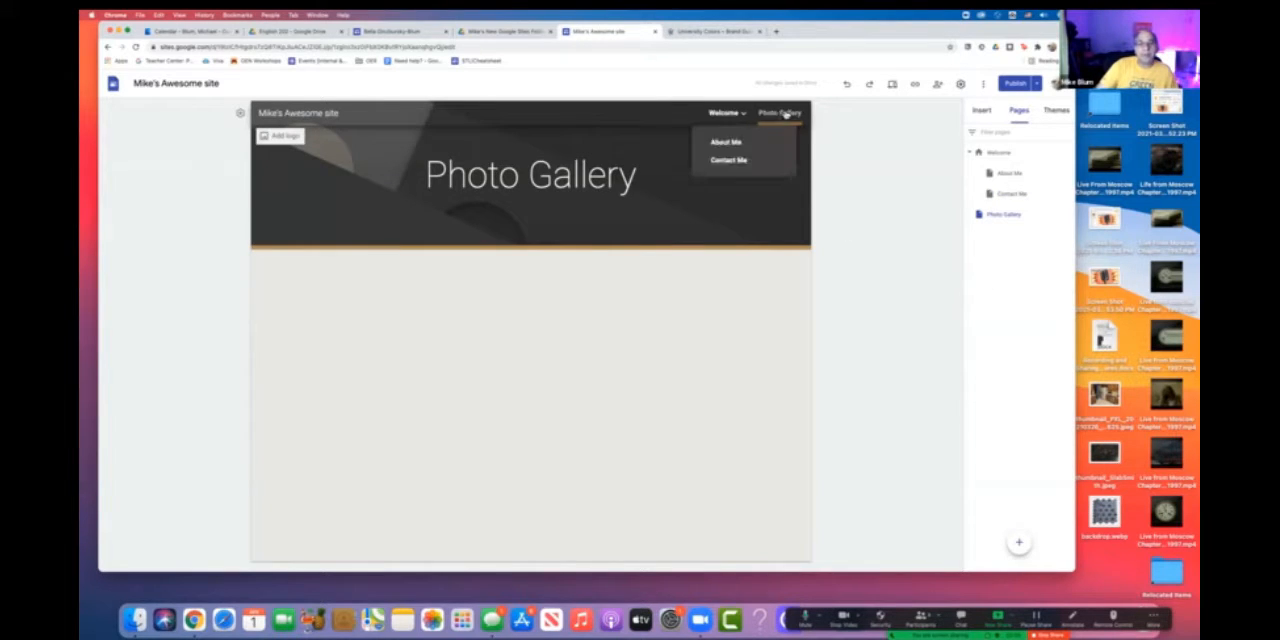
pyautogui.moveTo(725, 113)
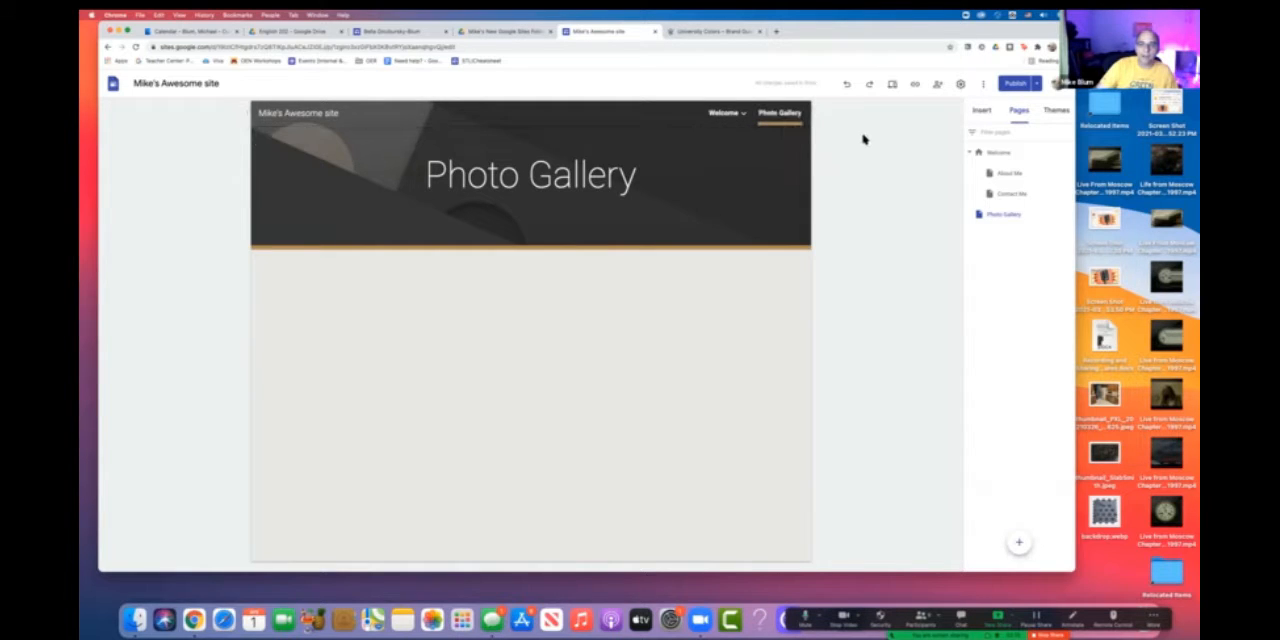
# - Add another top-level page named "Secret Page" to the site
pyautogui.moveTo(1020, 542)
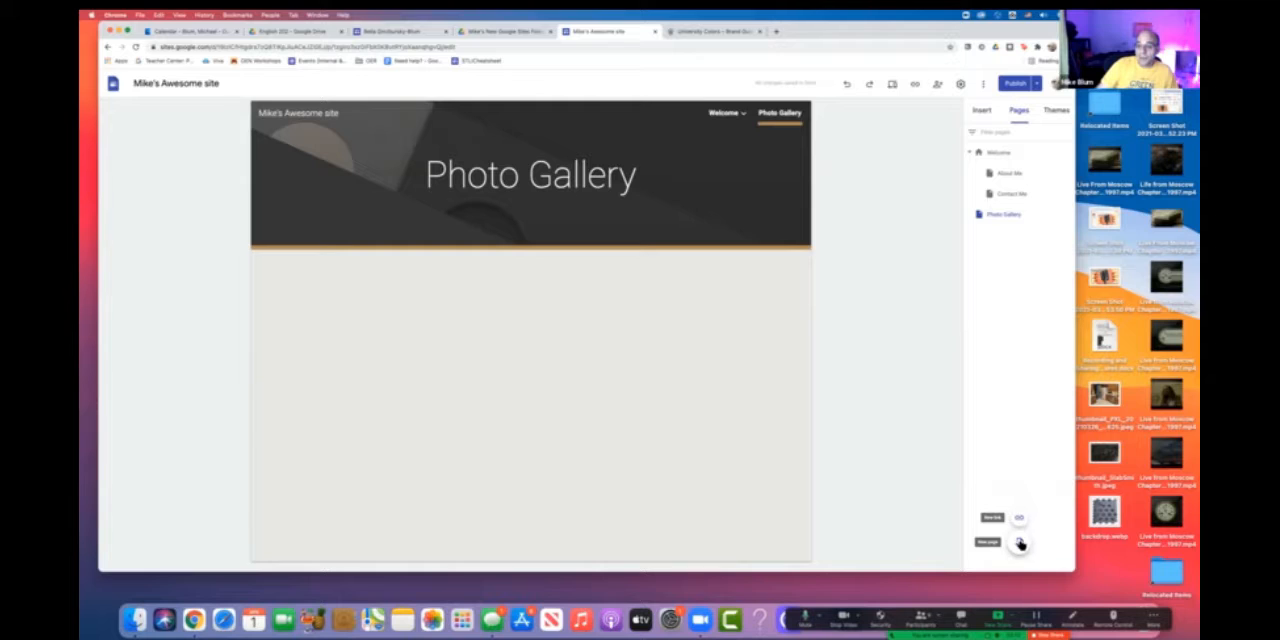
pyautogui.click(1020, 543)
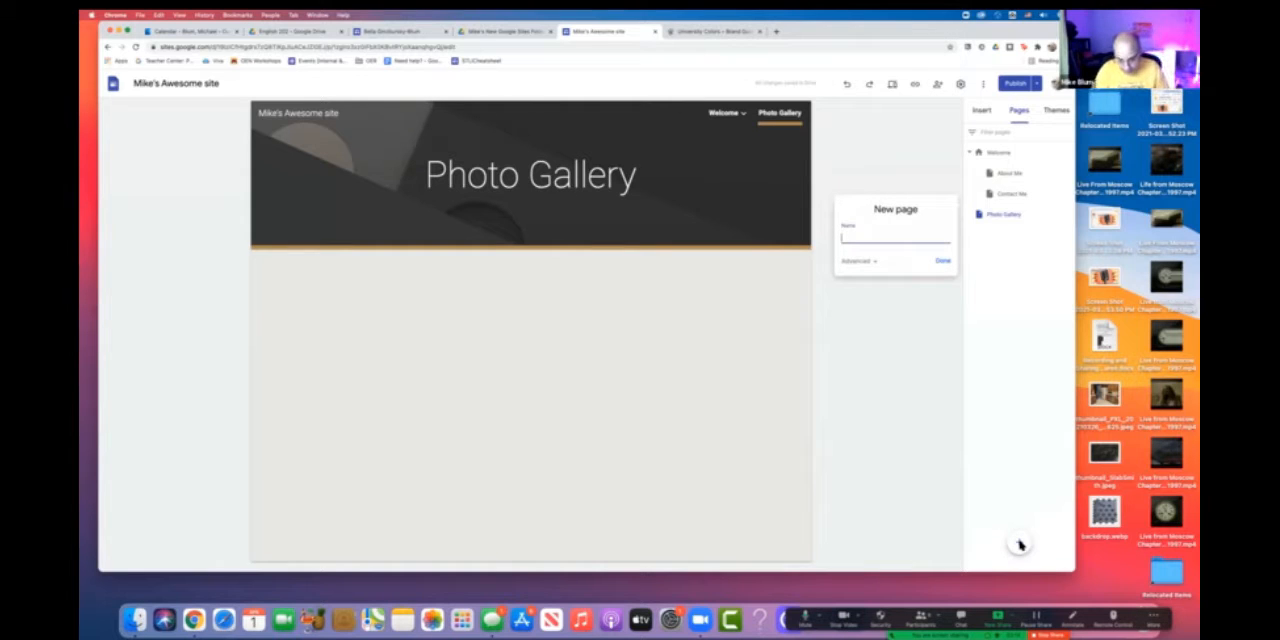
pyautogui.write('Secret Page')
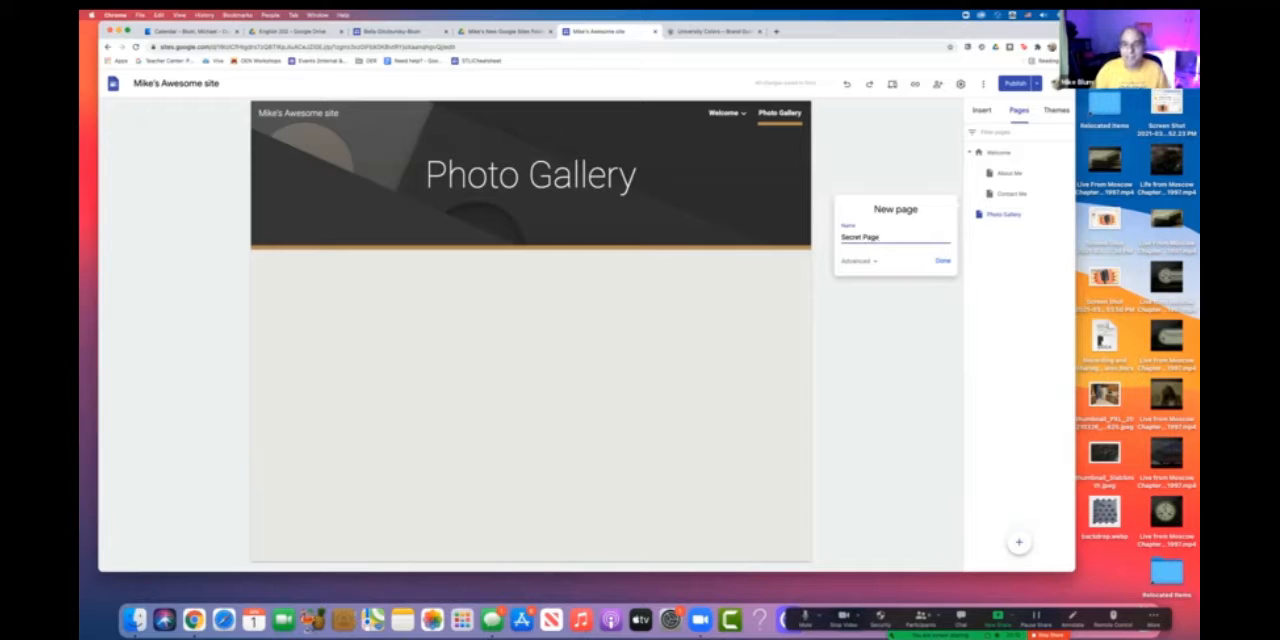
pyautogui.click(941, 262)
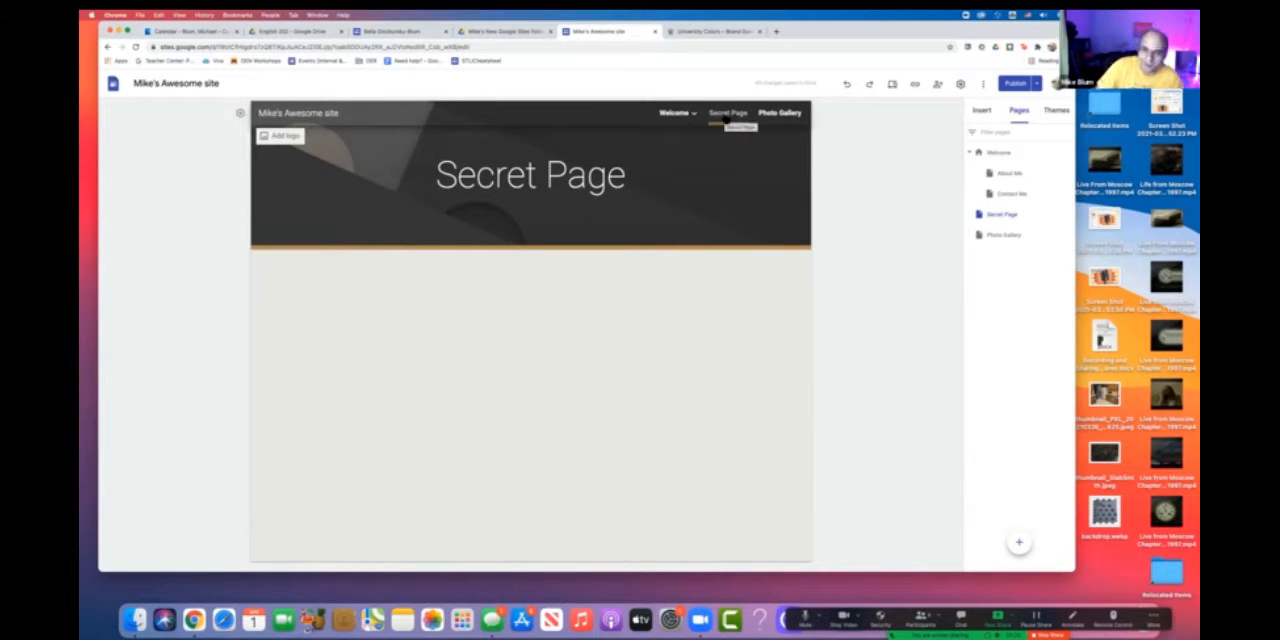
# - Compare the page options offered for Secret Page with those for the Welcome homepage
pyautogui.click(1069, 214)
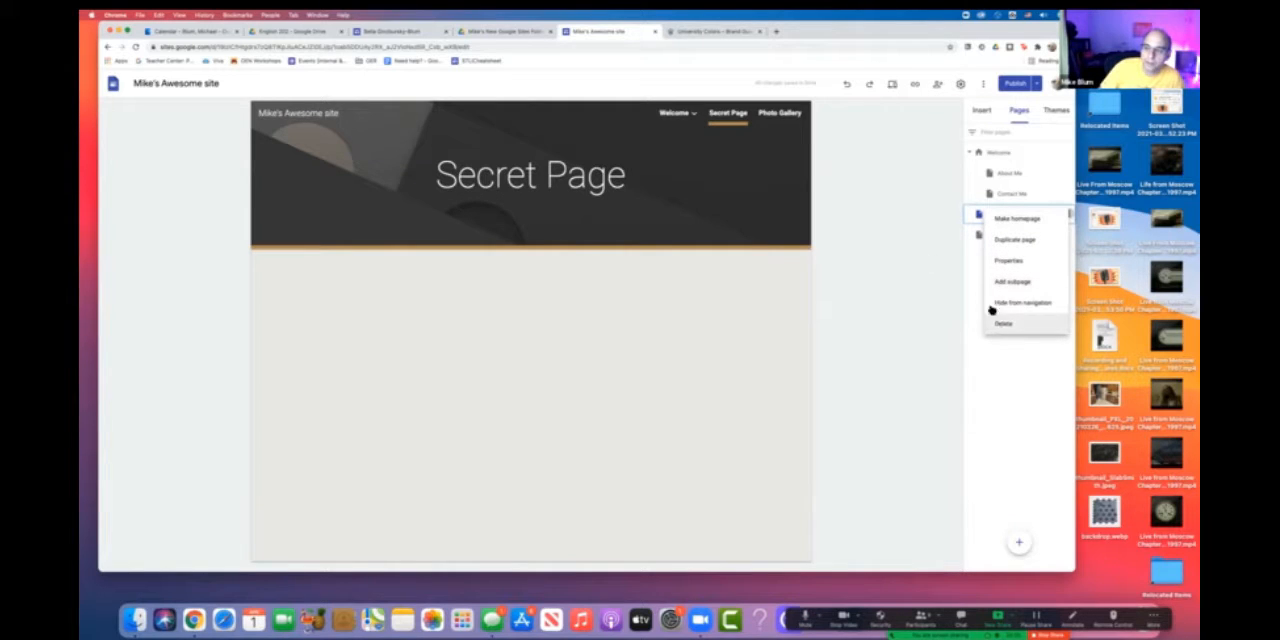
pyautogui.click(919, 257)
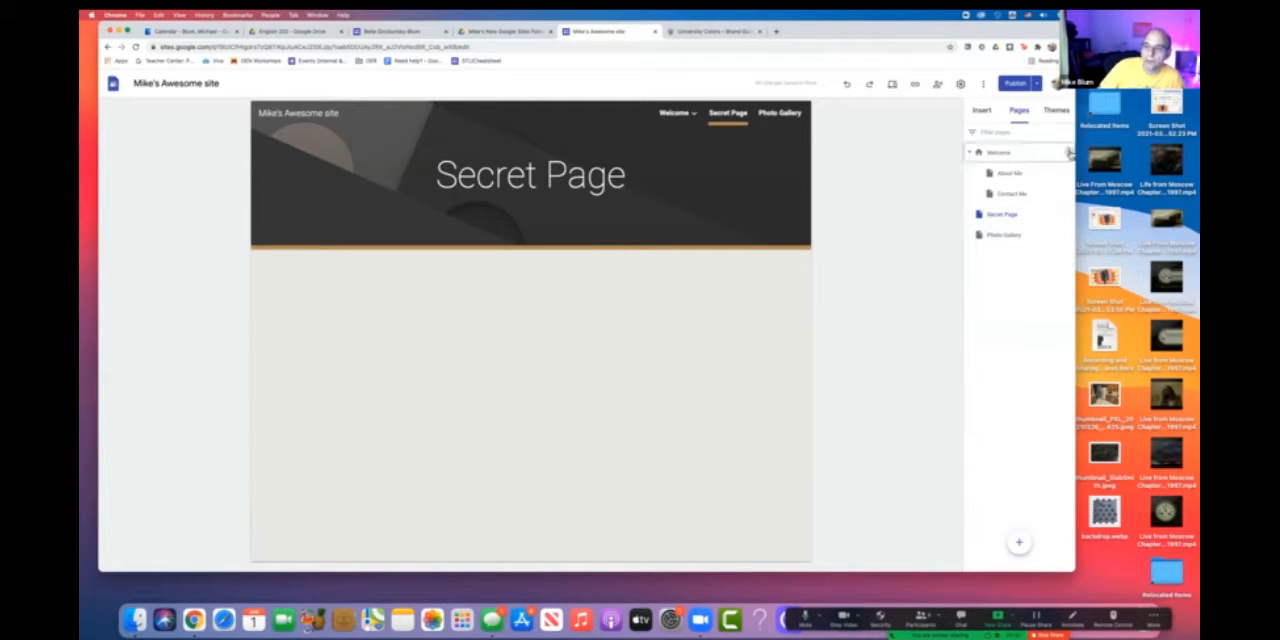
pyautogui.click(1066, 152)
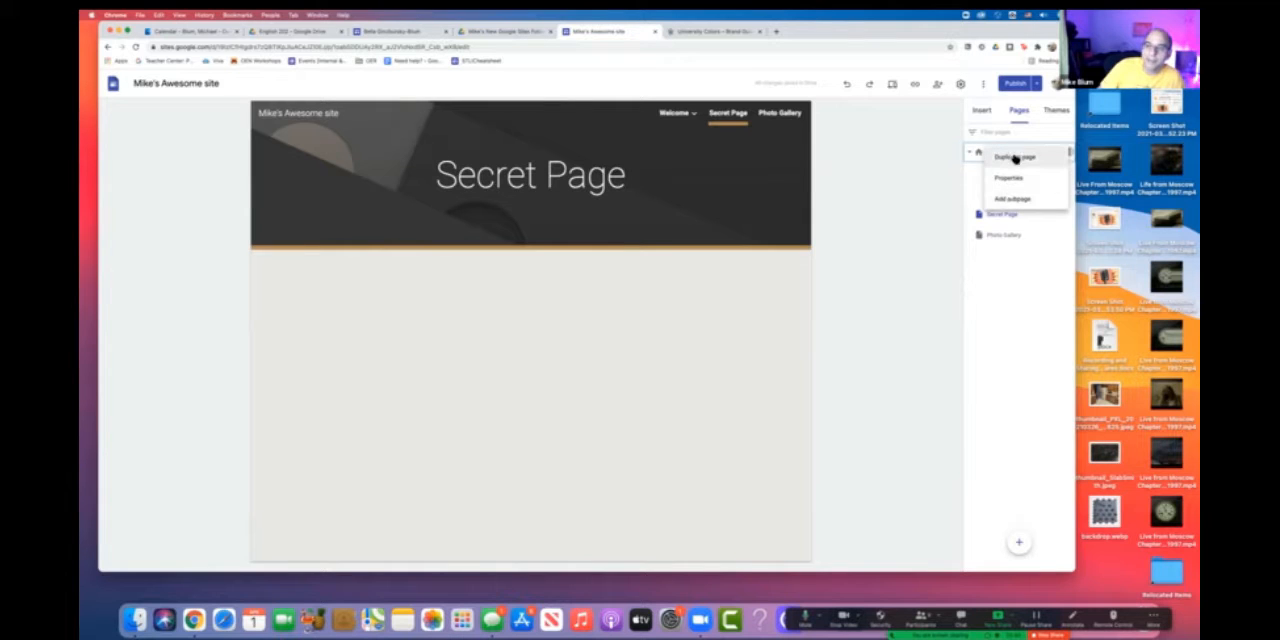
pyautogui.click(930, 226)
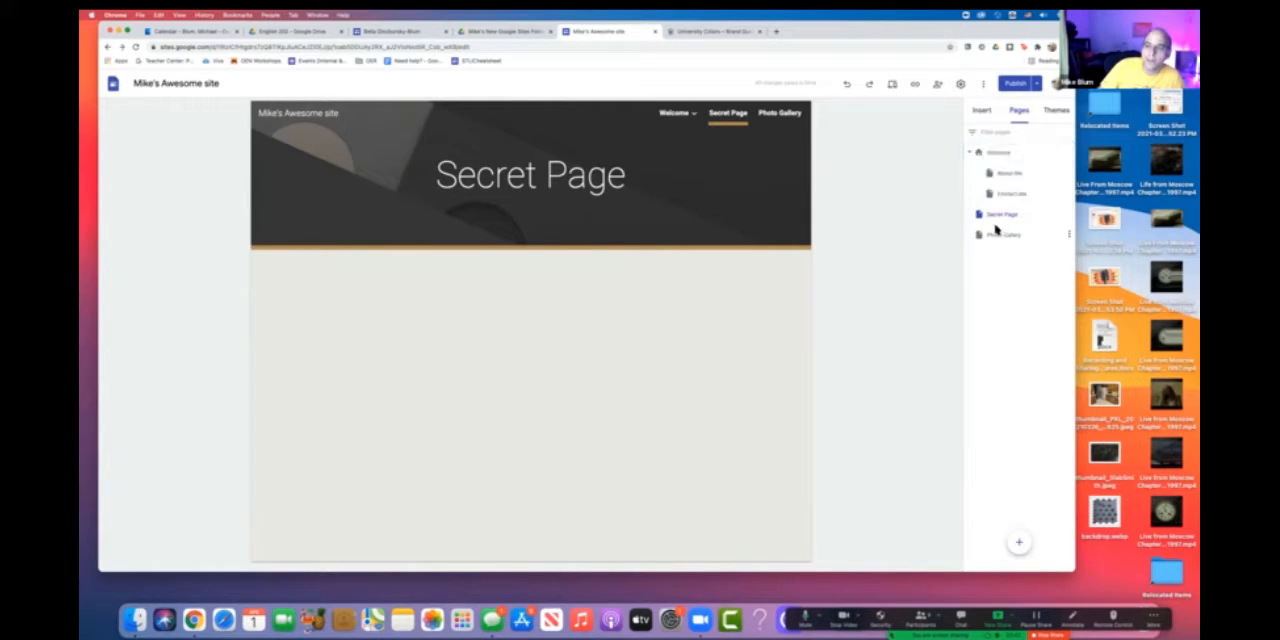
# - Hide Secret Page from the site navigation and show it in the navigation again
pyautogui.click(1068, 214)
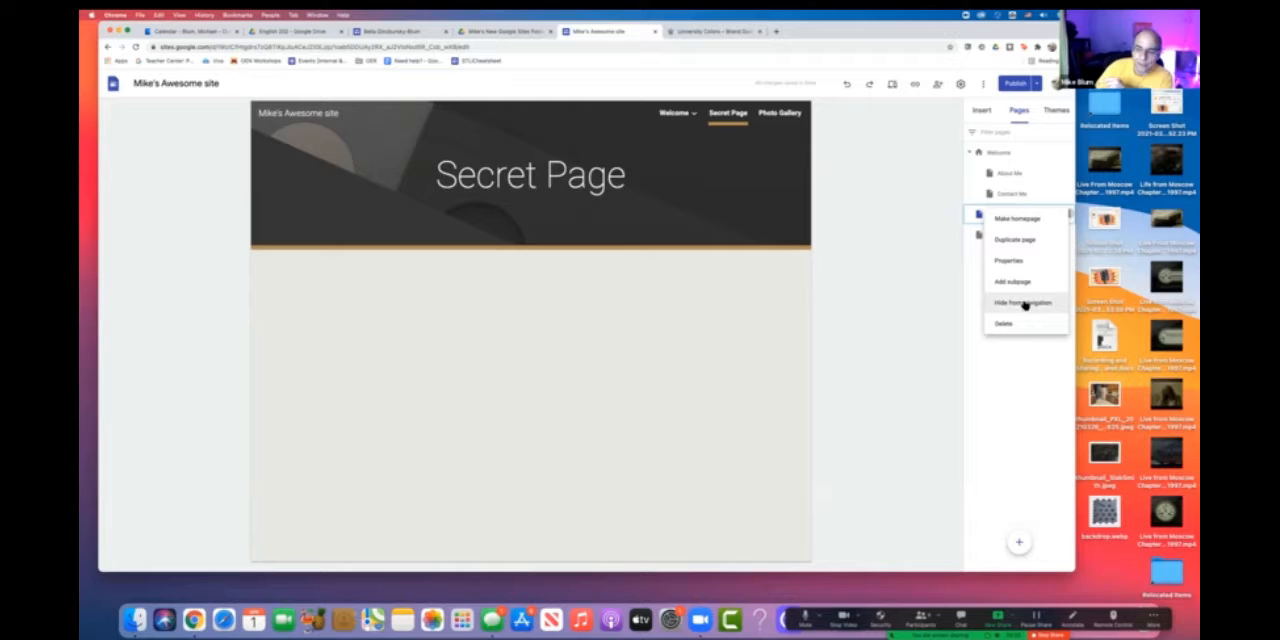
pyautogui.click(1024, 305)
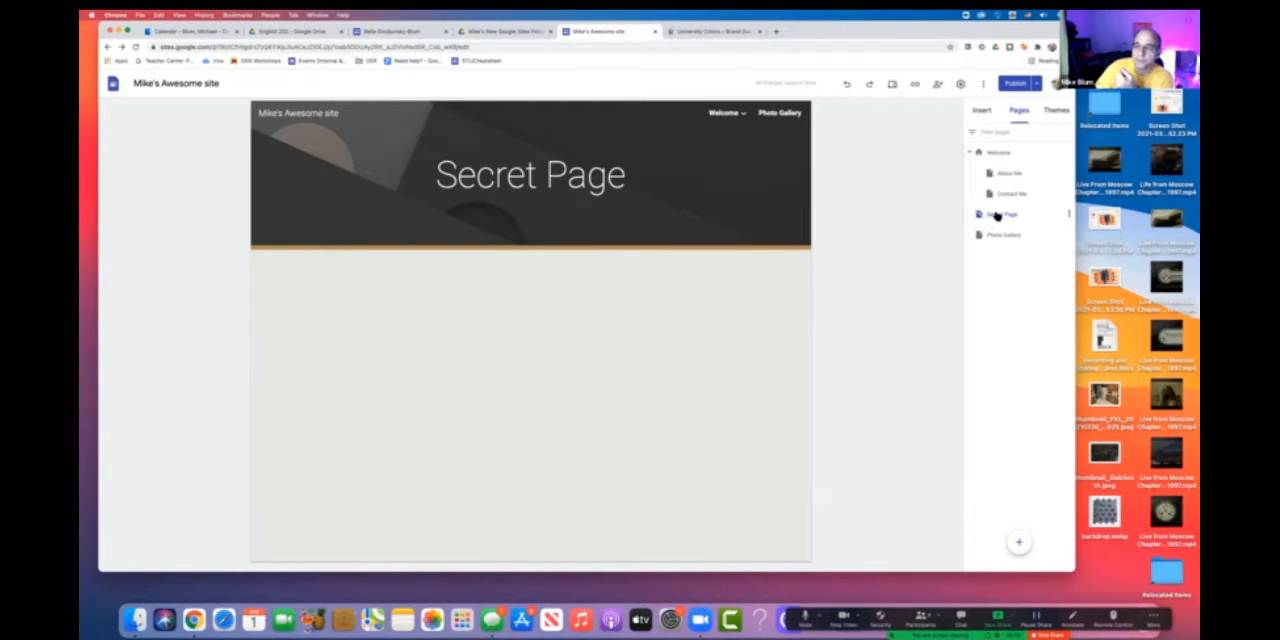
pyautogui.click(1068, 215)
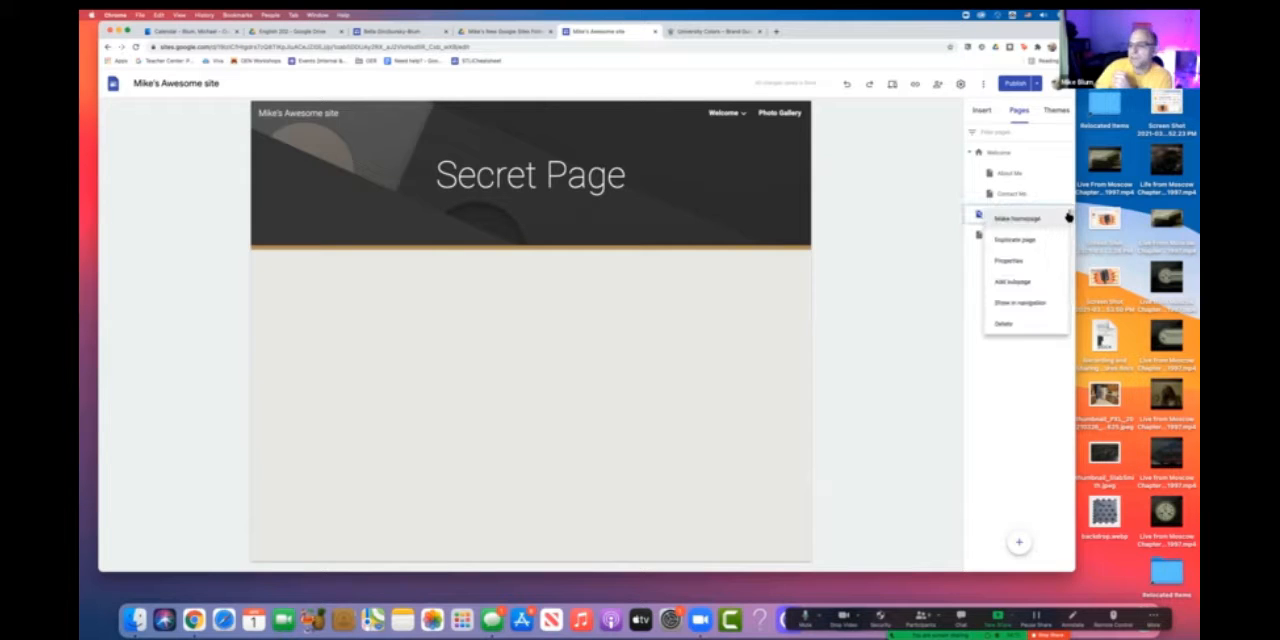
pyautogui.click(1021, 303)
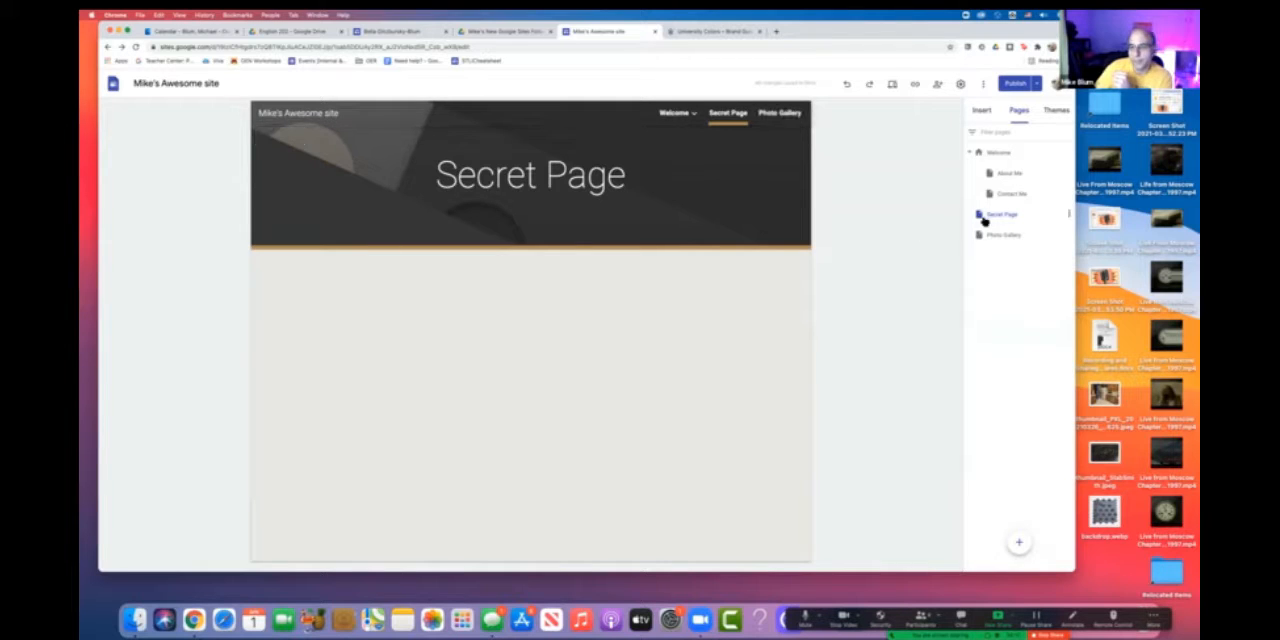
# - Move Secret Page below Photo Gallery in the page list and nest it as a subpage of Photo Gallery
pyautogui.moveTo(978, 214); pyautogui.dragTo(977, 252)
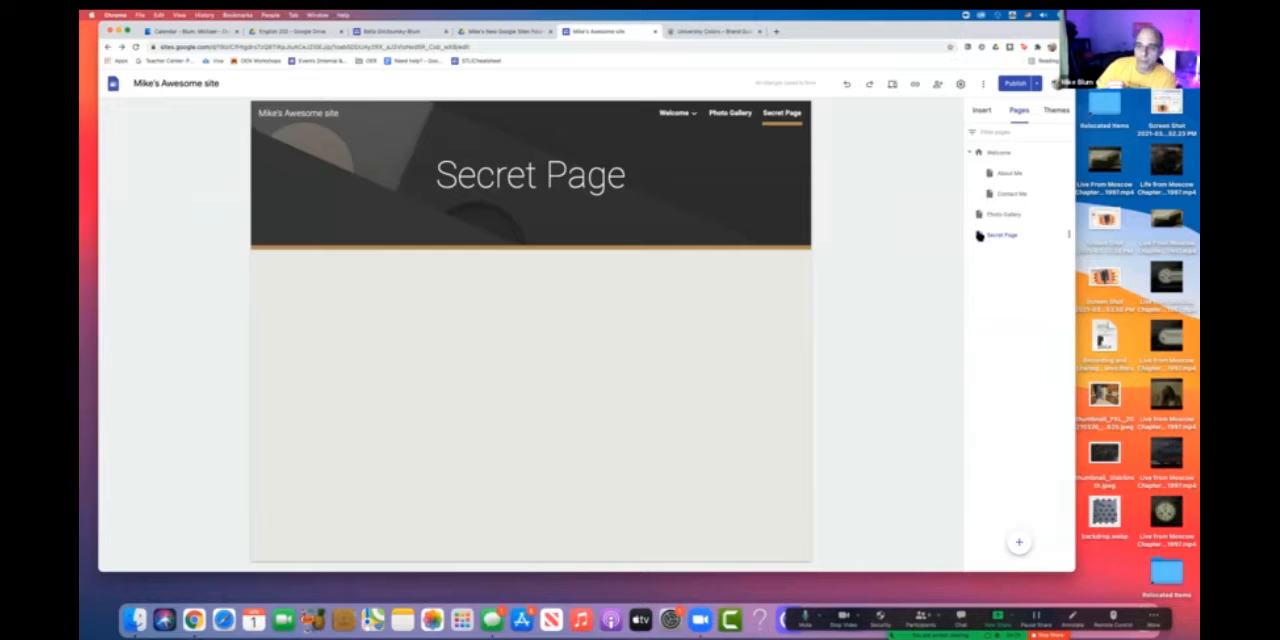
pyautogui.moveTo(979, 235); pyautogui.dragTo(996, 215)
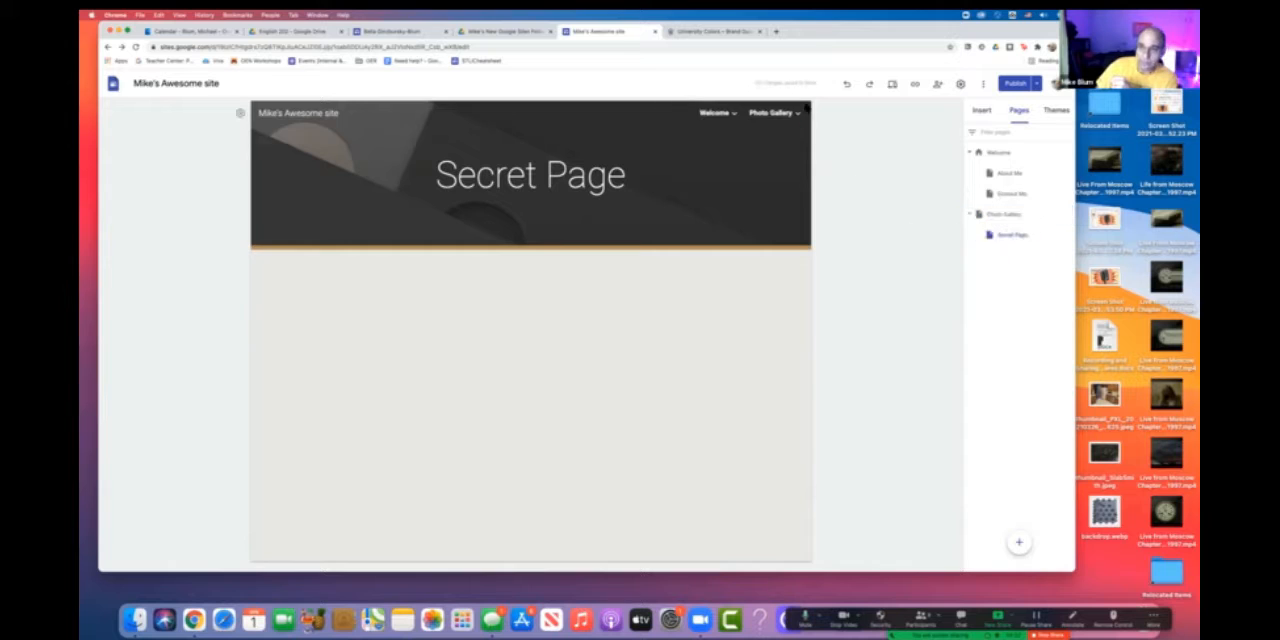
pyautogui.moveTo(770, 113)
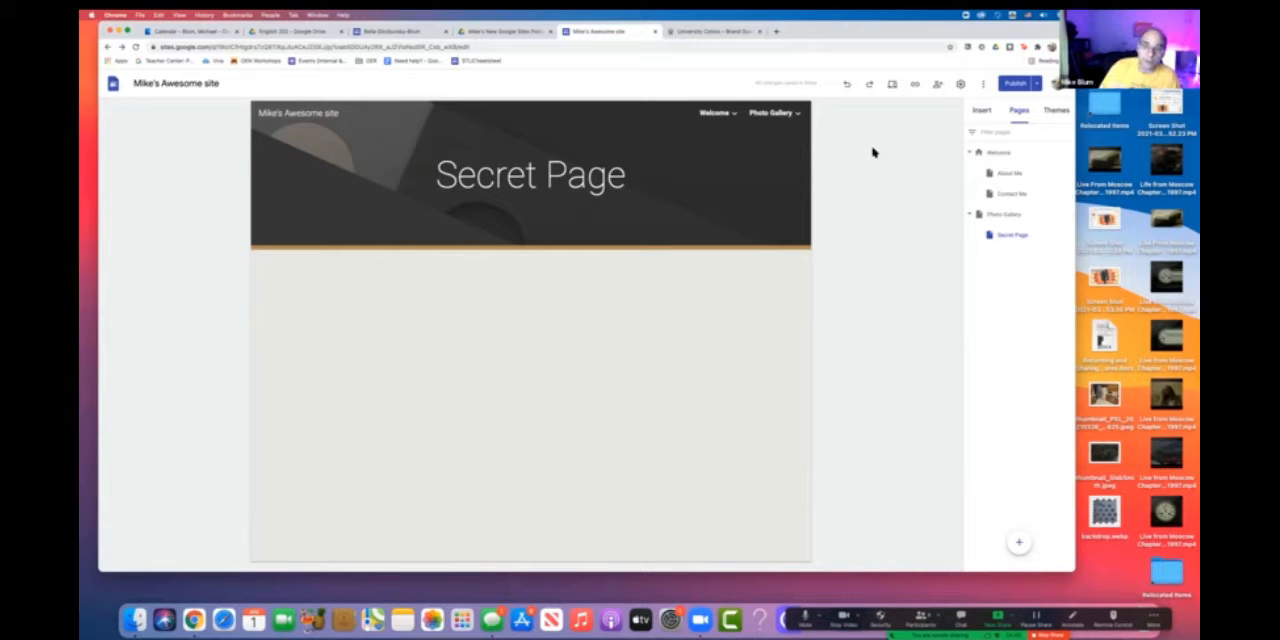
# - Review the site's draft changes and publish them
pyautogui.click(1016, 85)
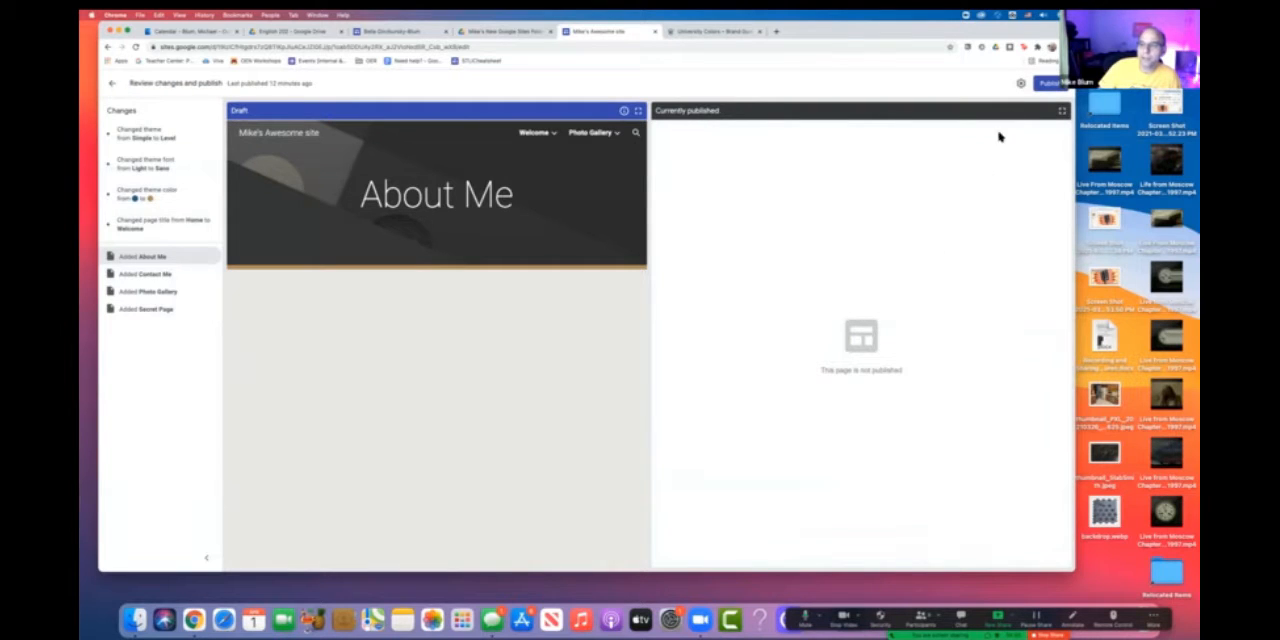
pyautogui.click(1050, 85)
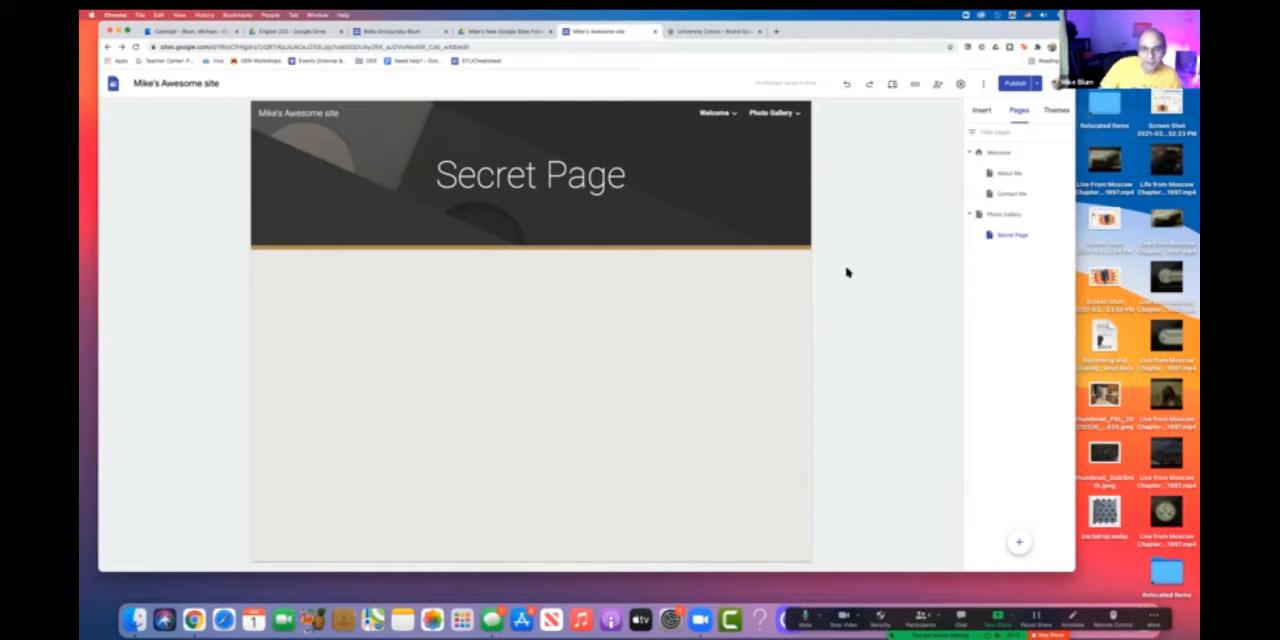
# - Open the published site and narrow the browser window to reveal the whole site header
pyautogui.click(1037, 86)
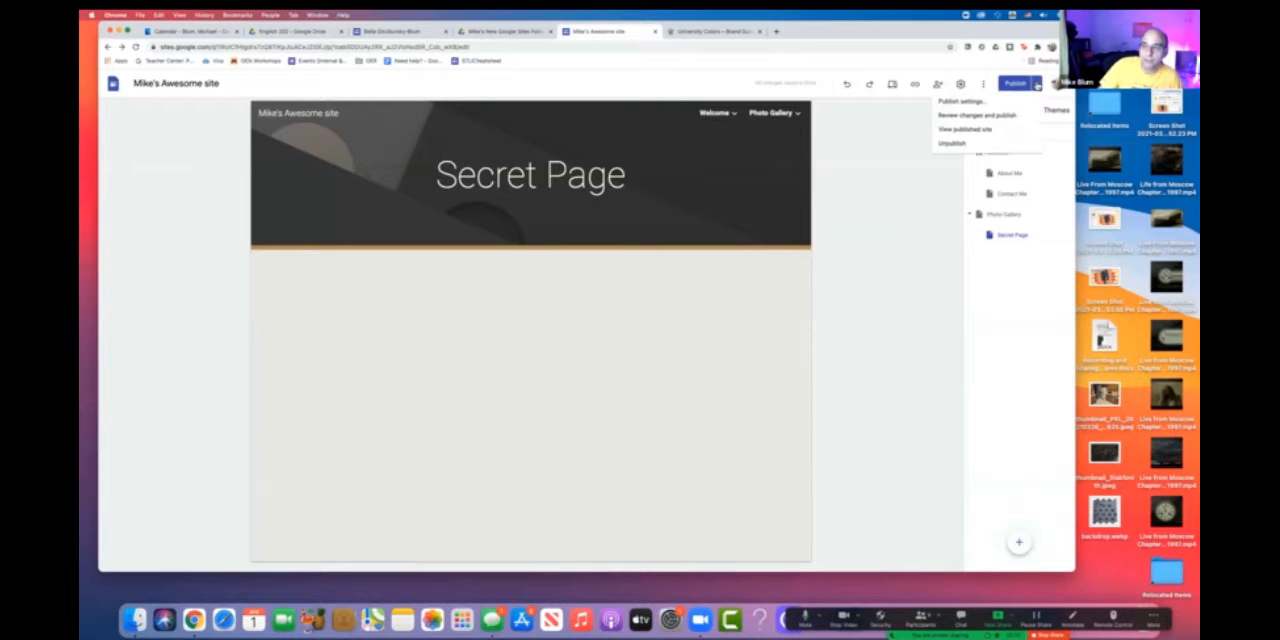
pyautogui.click(986, 131)
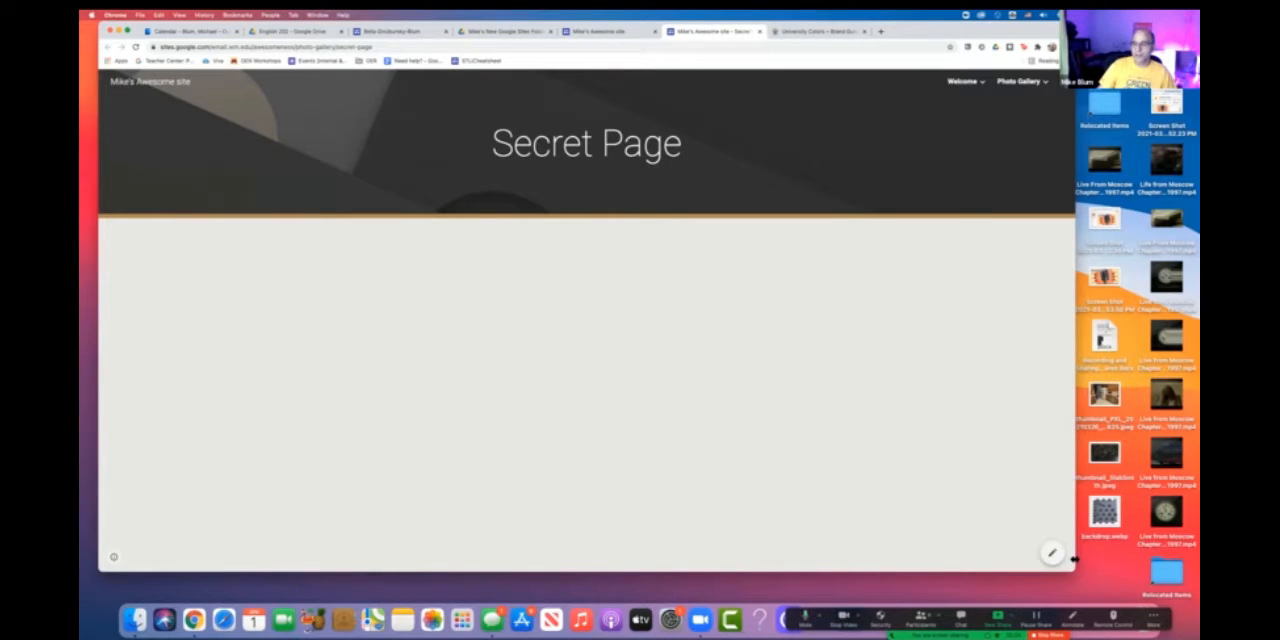
pyautogui.moveTo(1068, 560); pyautogui.dragTo(980, 555)
pyautogui.moveTo(876, 85)
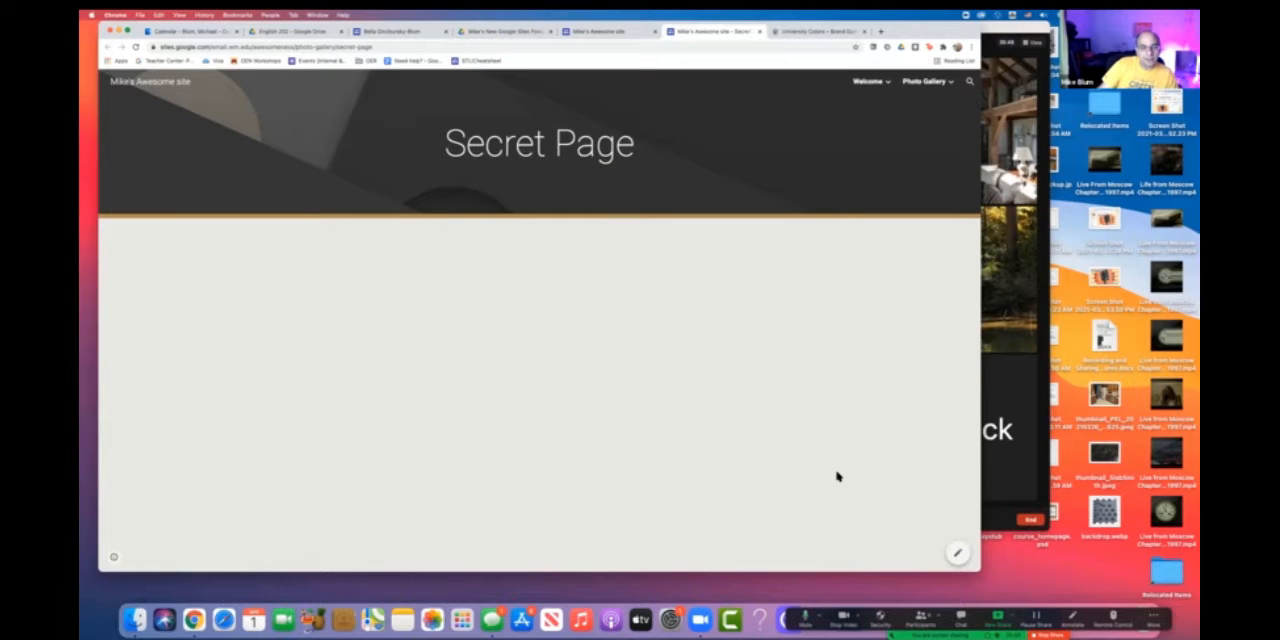
# - Reopen the site for editing, set its navigation mode to Side, and preview the side menu
pyautogui.click(956, 556)
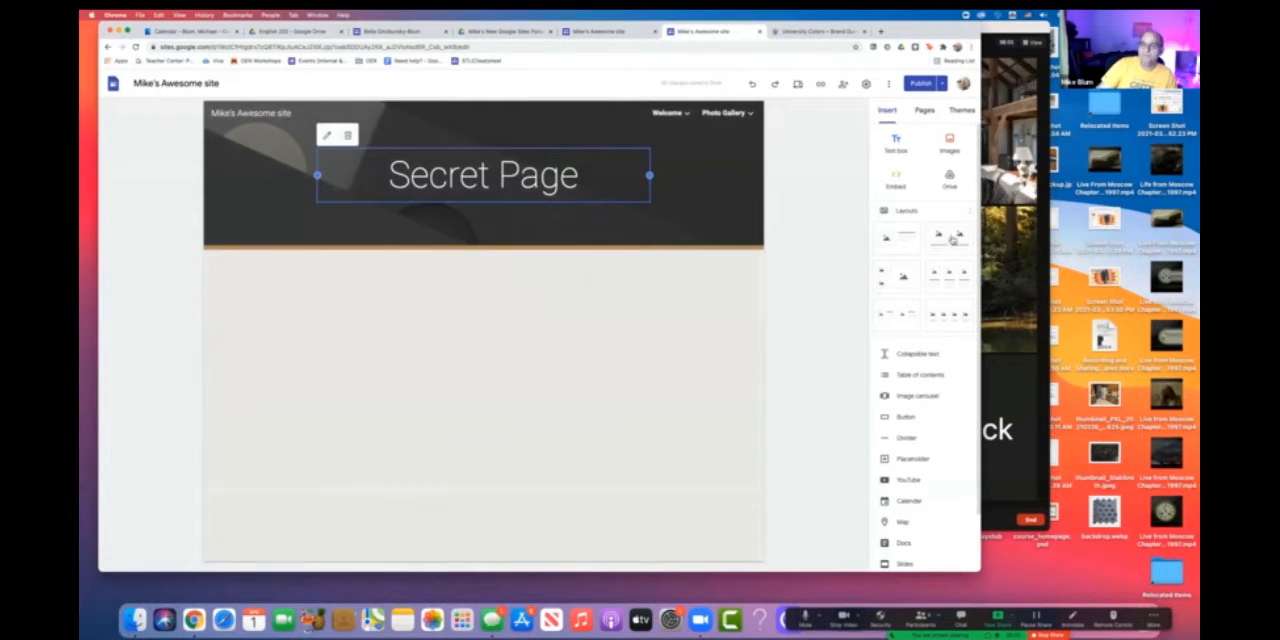
pyautogui.click(866, 86)
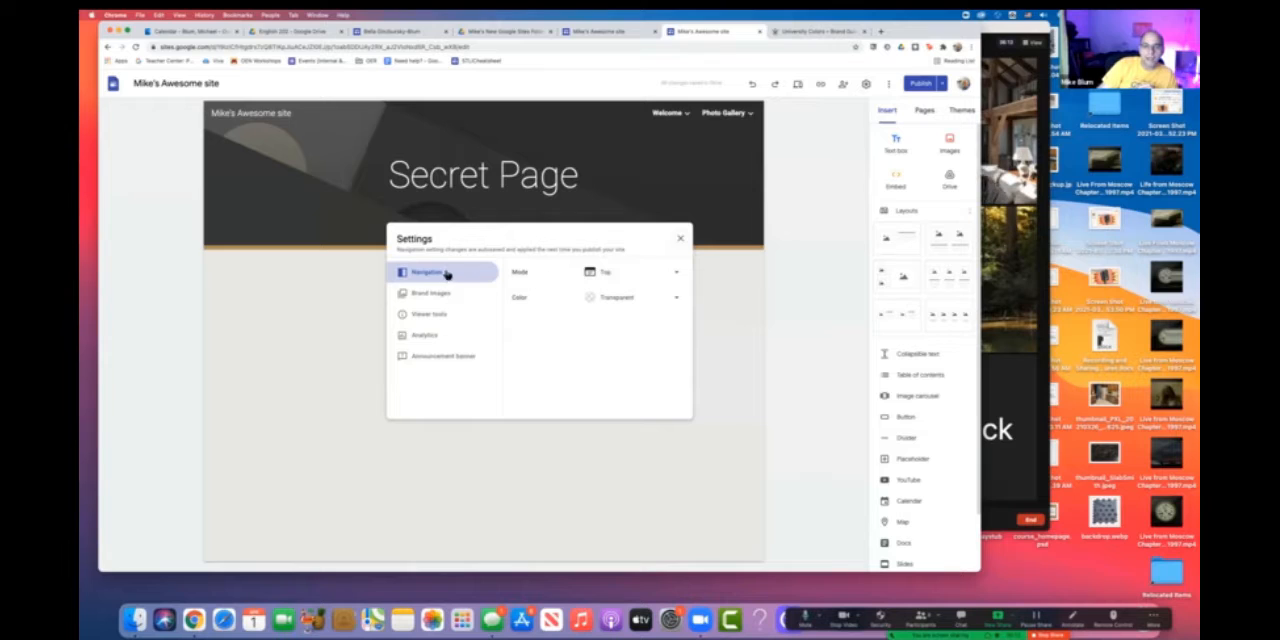
pyautogui.click(675, 275)
pyautogui.click(609, 296)
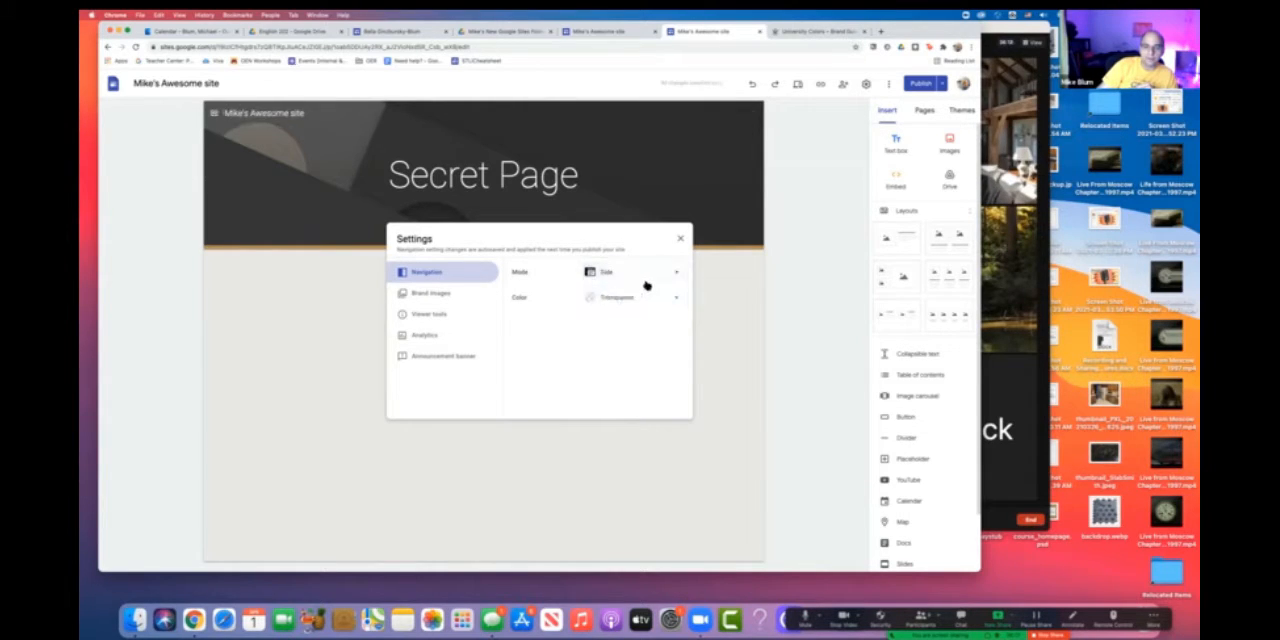
pyautogui.click(681, 240)
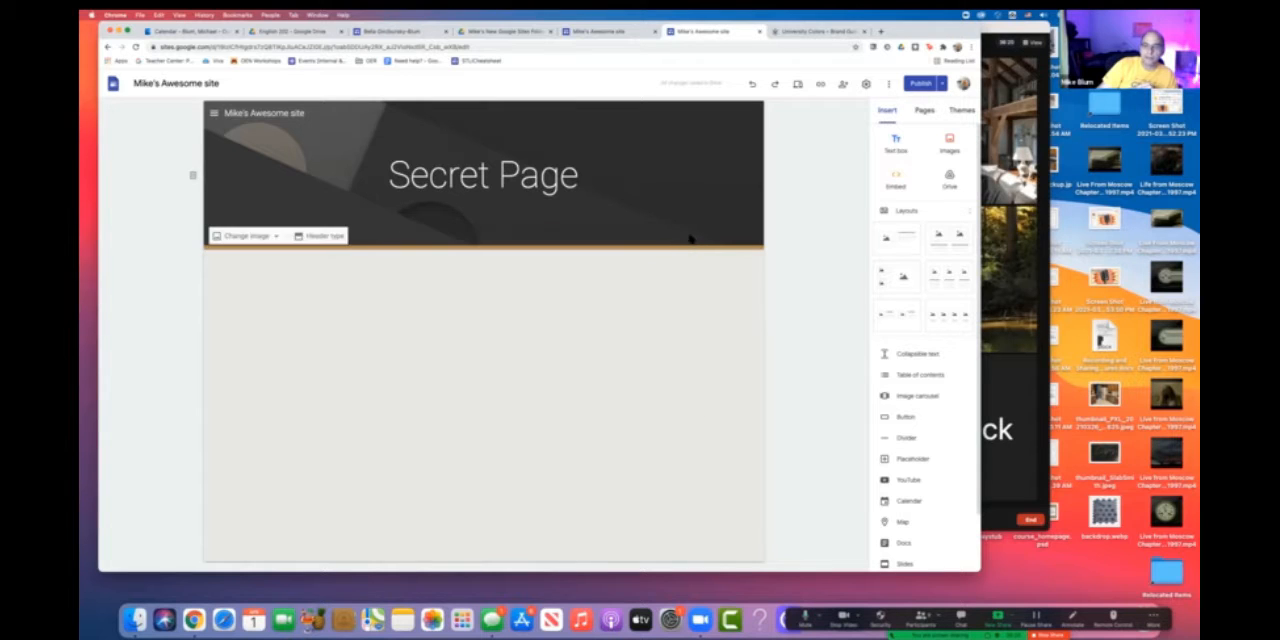
pyautogui.click(214, 115)
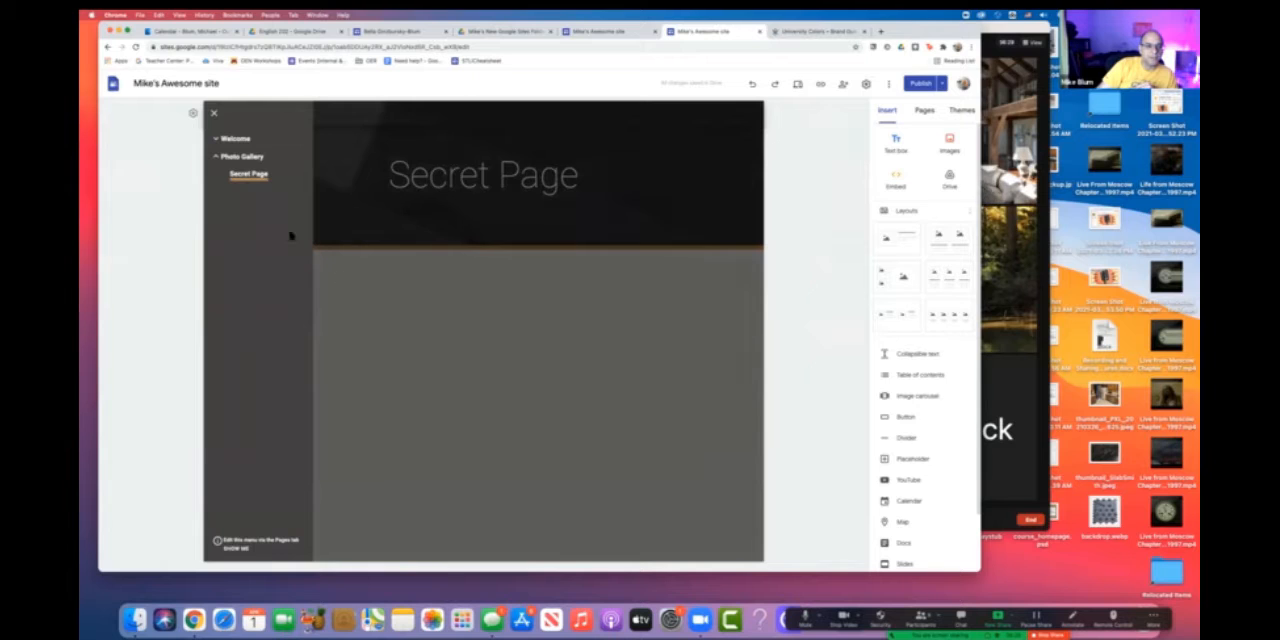
pyautogui.click(213, 114)
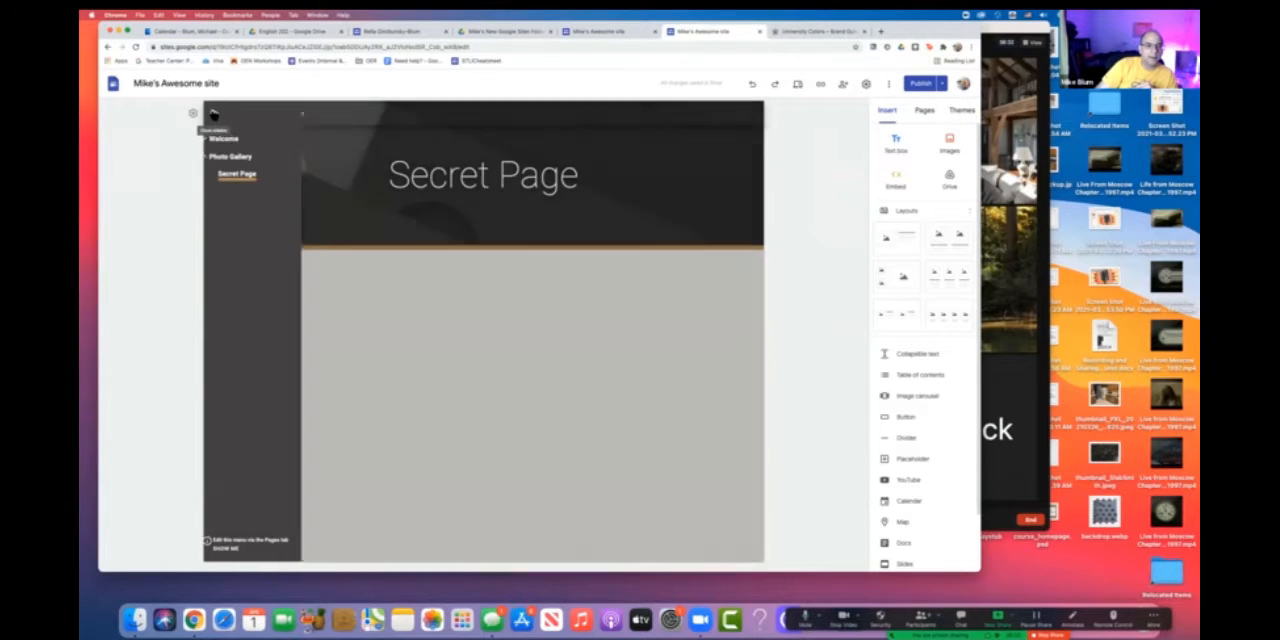
# - Publish the navigation mode change and view the published site
pyautogui.click(921, 84)
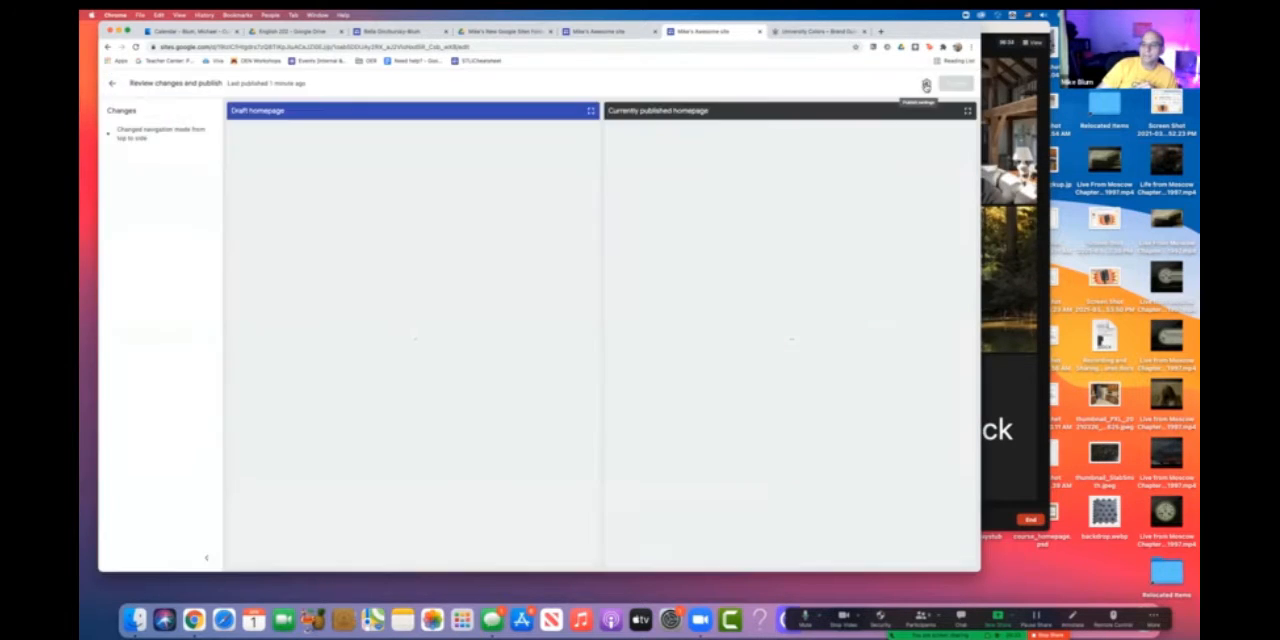
pyautogui.click(955, 83)
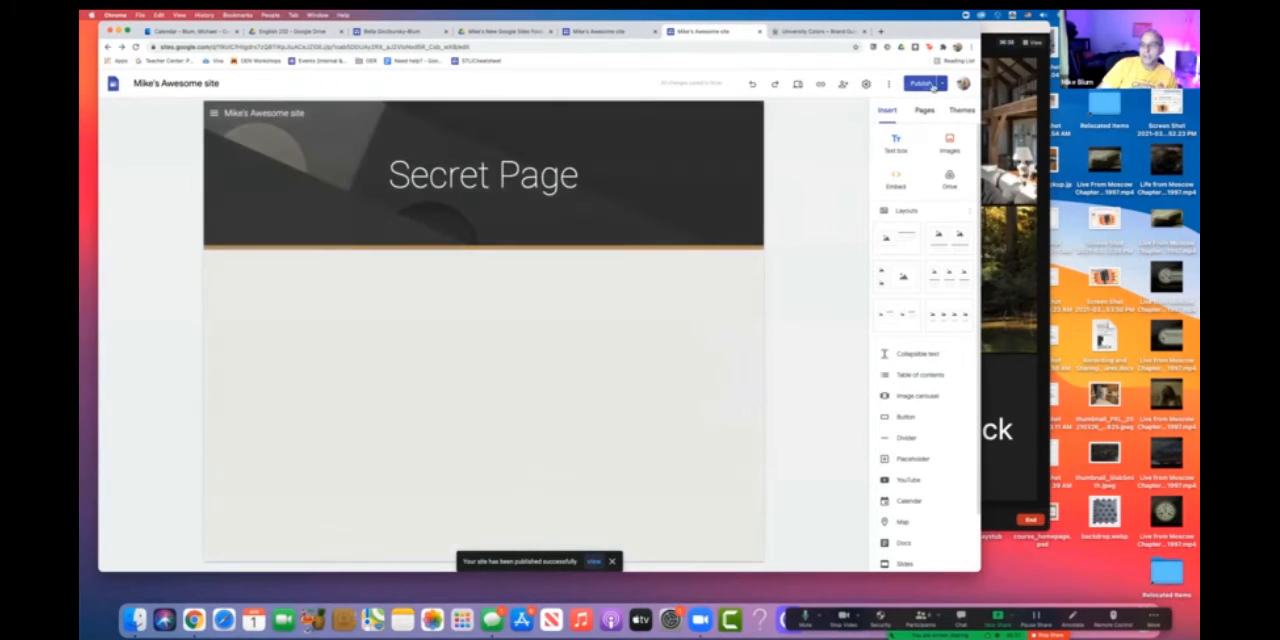
pyautogui.click(942, 84)
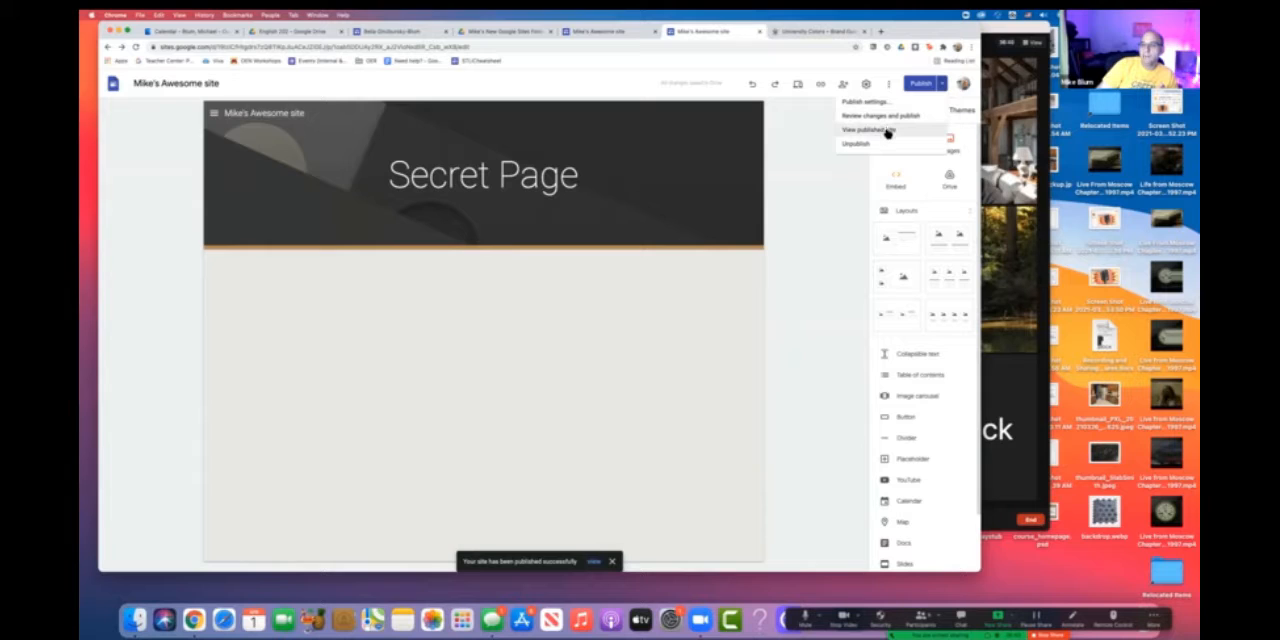
pyautogui.click(887, 132)
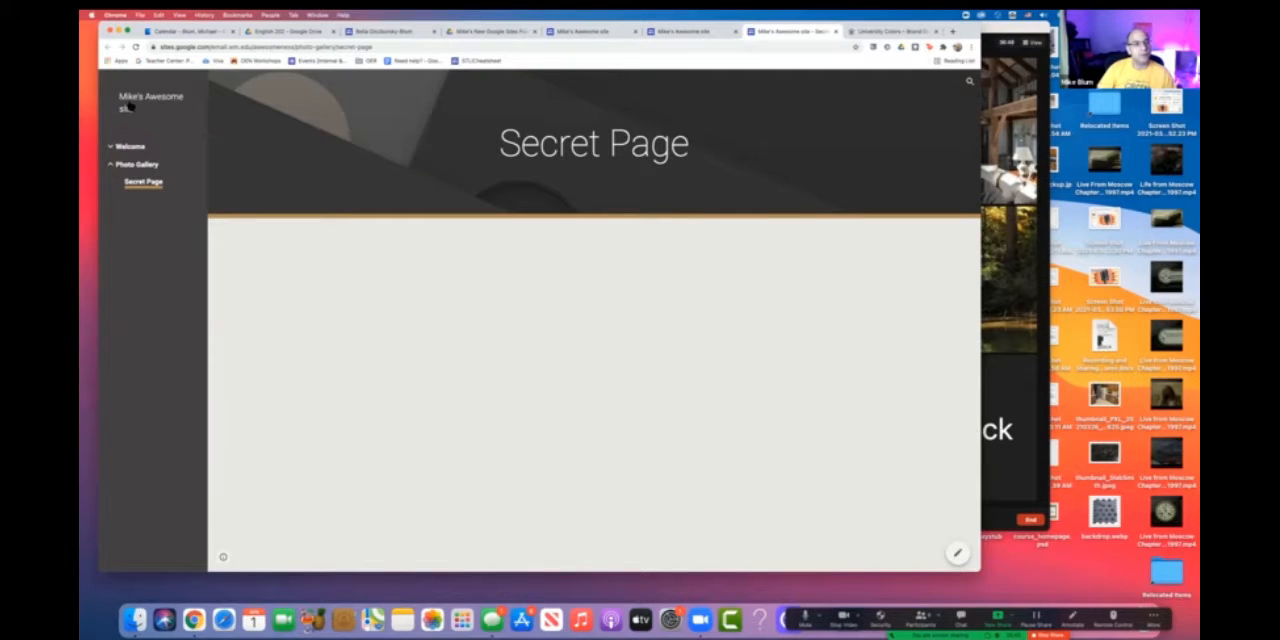
# - Browse the published side navigation by collapsing Photo Gallery, expanding Welcome, and visiting the About Me, Contact Me and Photo Gallery pages
pyautogui.click(110, 166)
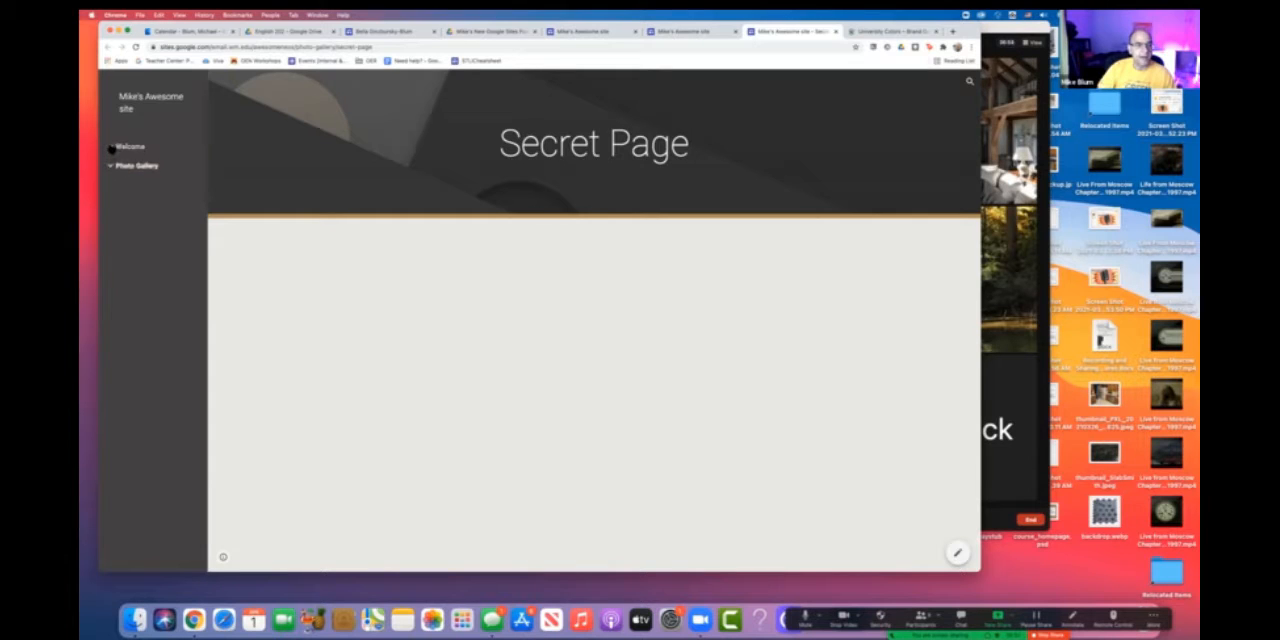
pyautogui.click(110, 149)
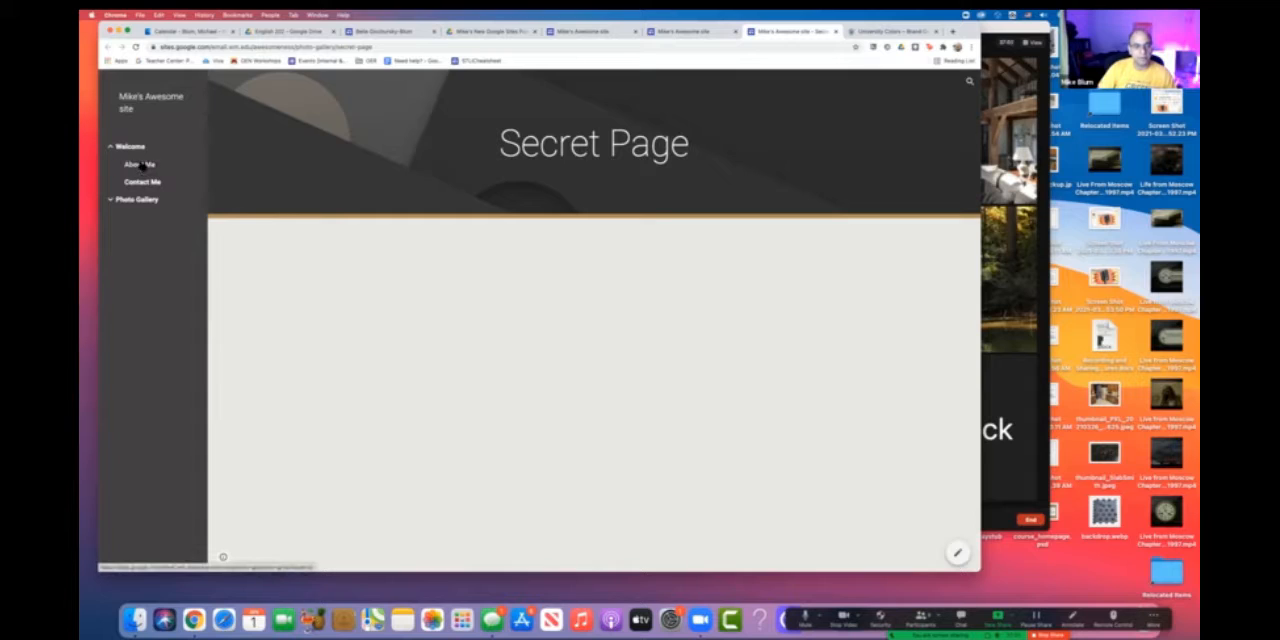
pyautogui.click(136, 165)
pyautogui.click(142, 186)
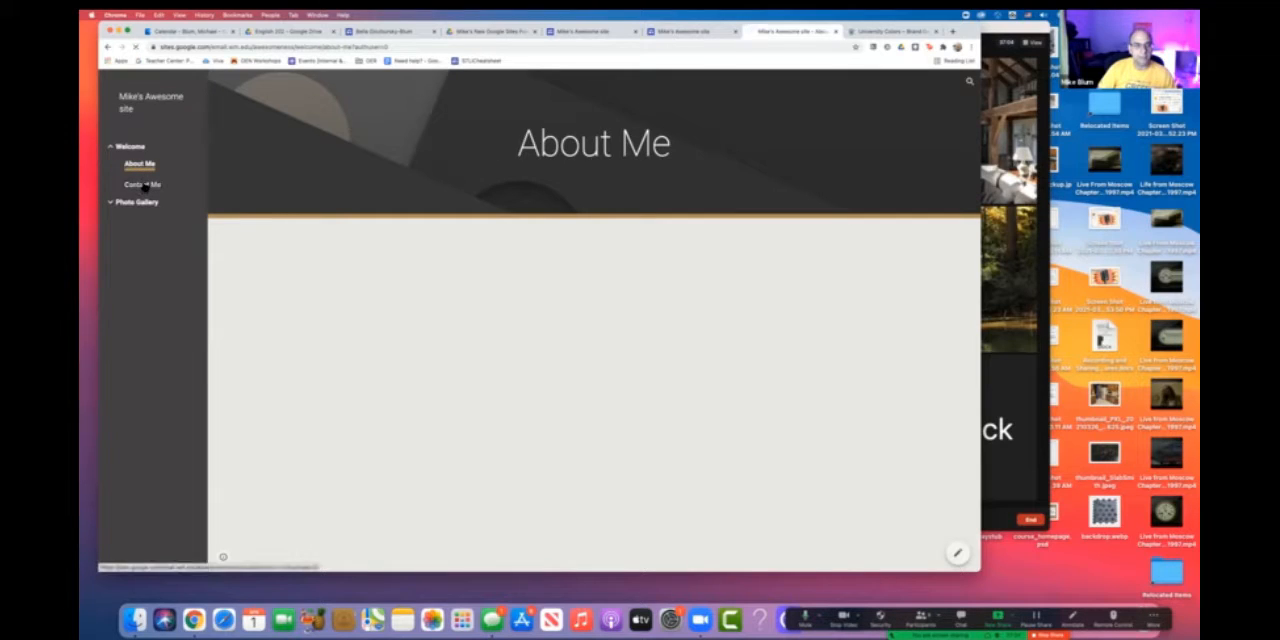
pyautogui.click(137, 202)
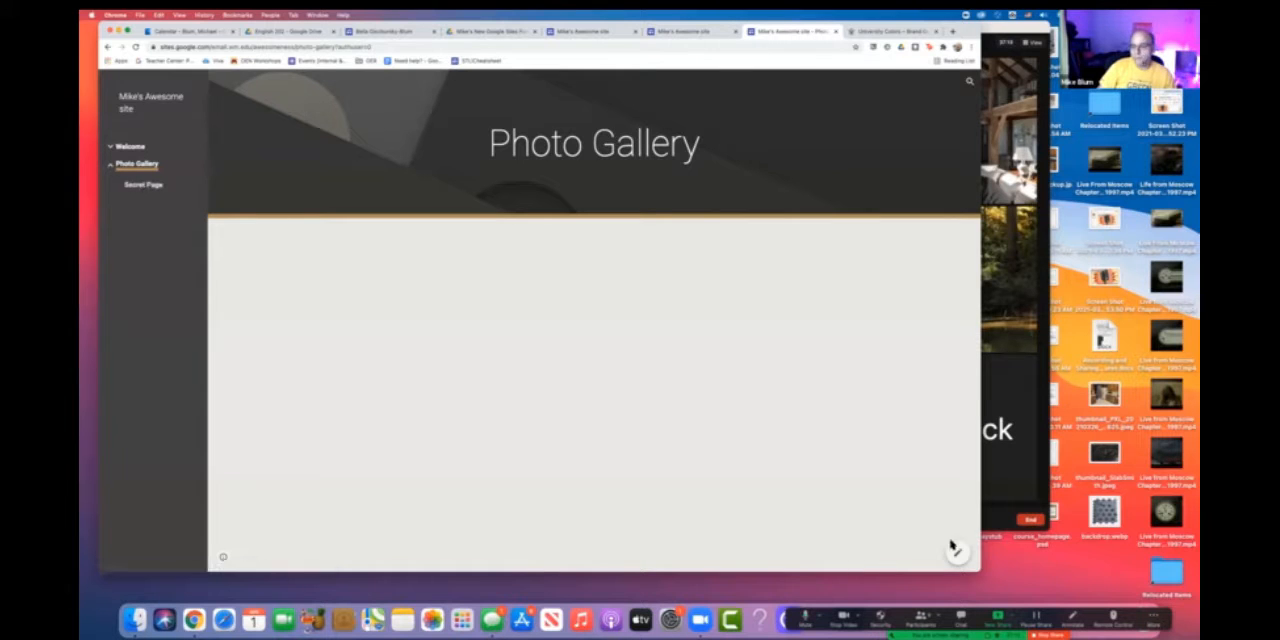
# - Narrow the browser window to test the collapsed side menu on the Photo Gallery page, and widen the window again
pyautogui.moveTo(980, 518); pyautogui.dragTo(537, 516)
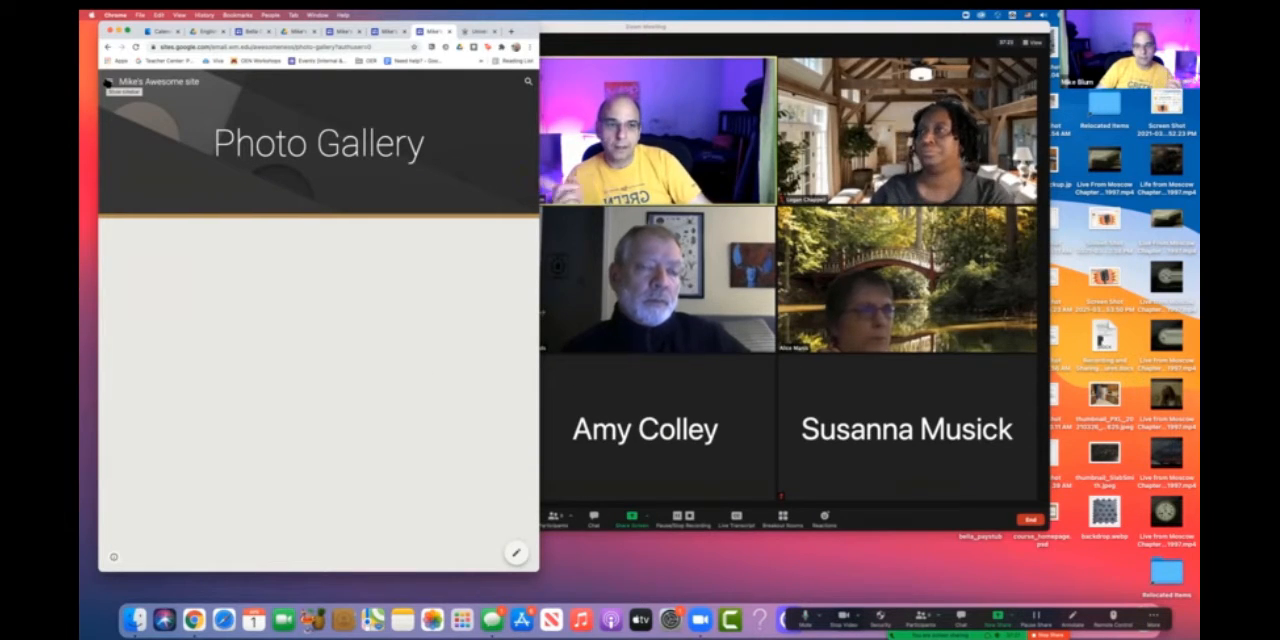
pyautogui.click(107, 82)
pyautogui.click(107, 82)
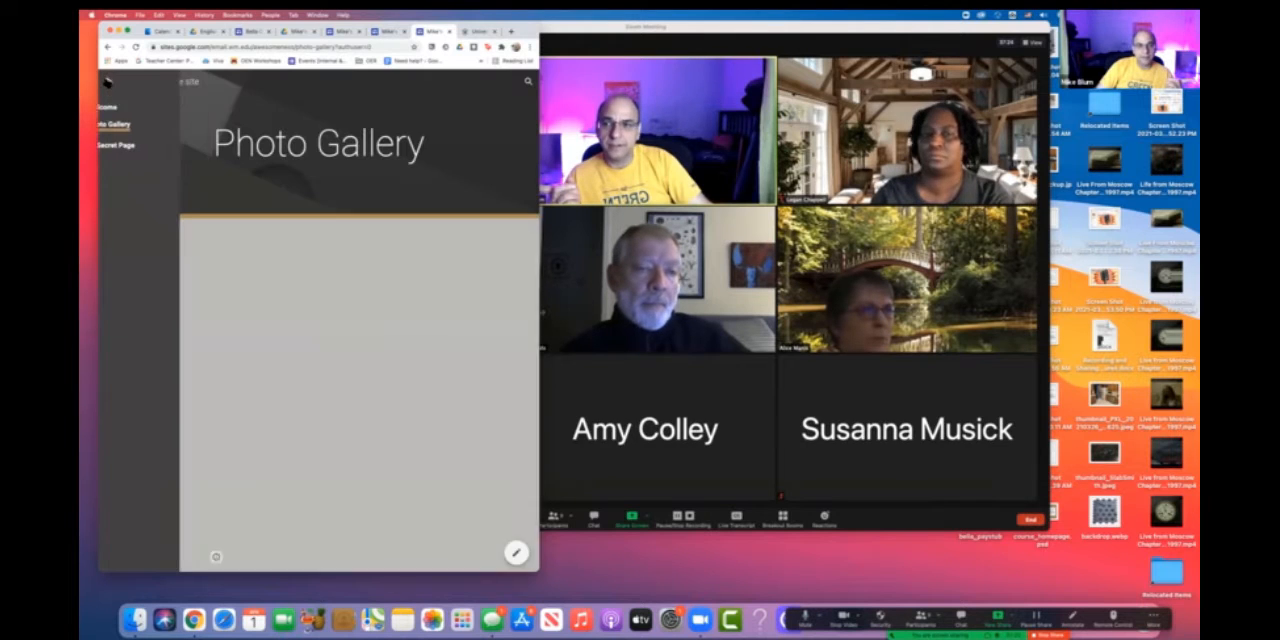
pyautogui.moveTo(545, 467); pyautogui.dragTo(886, 467)
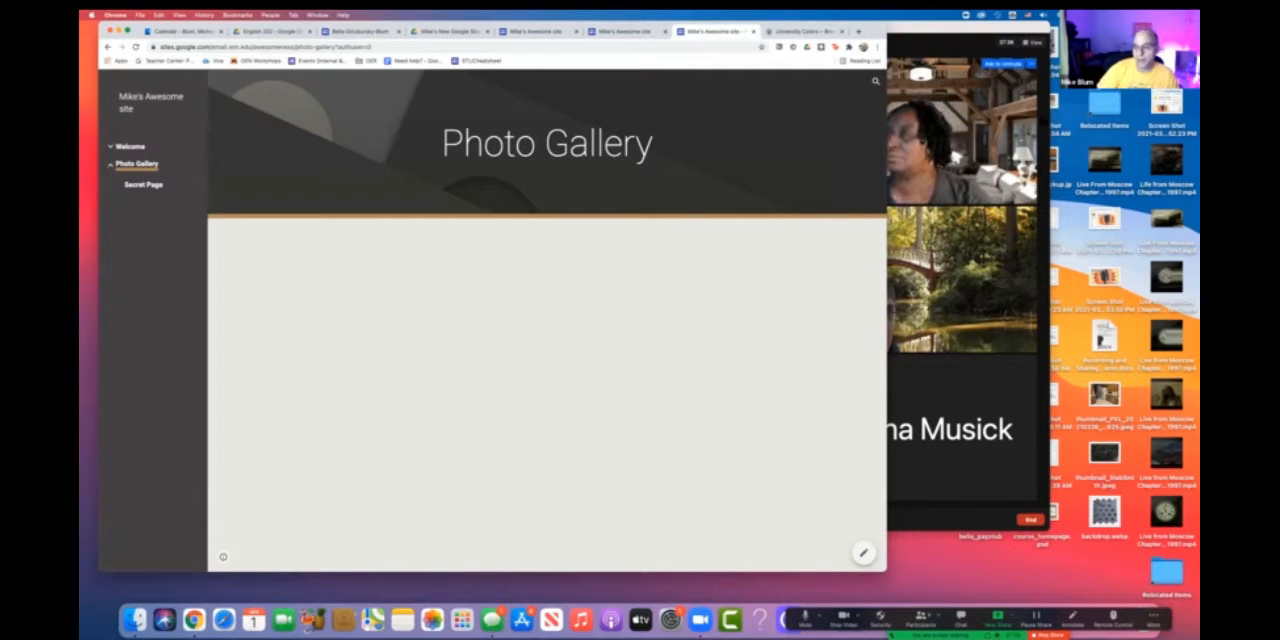
# - Switch to the Zoom meeting and stop sharing the screen
pyautogui.click(904, 512)
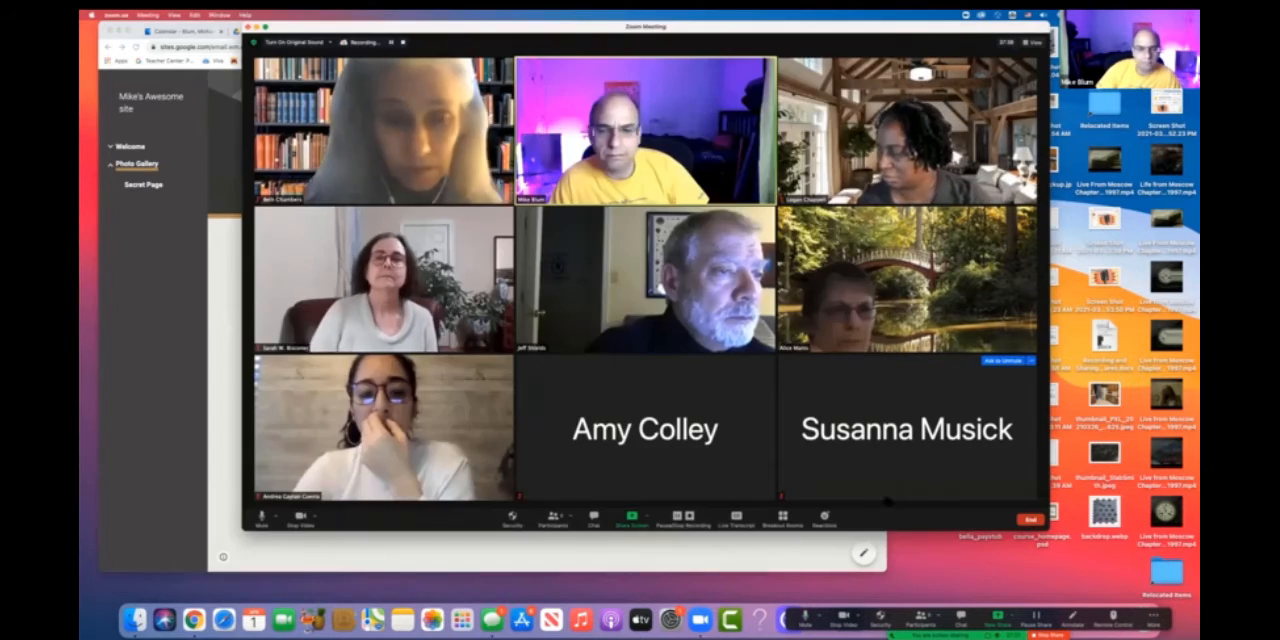
pyautogui.click(632, 518)
pyautogui.click(829, 456)
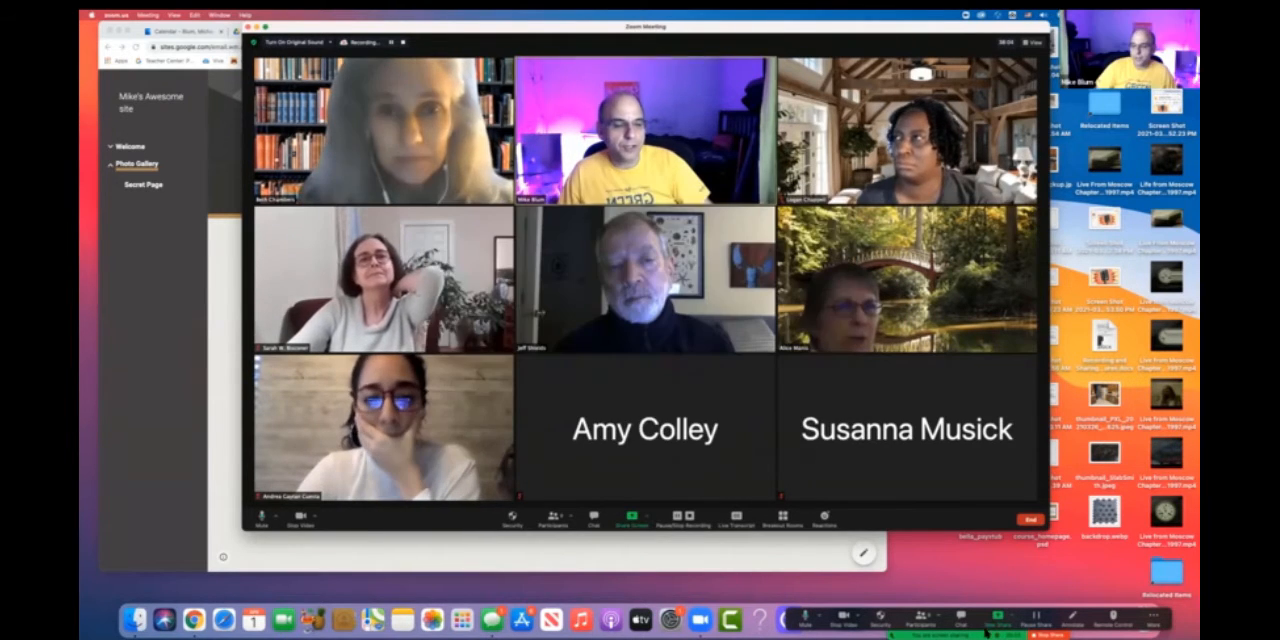
pyautogui.click(1058, 632)
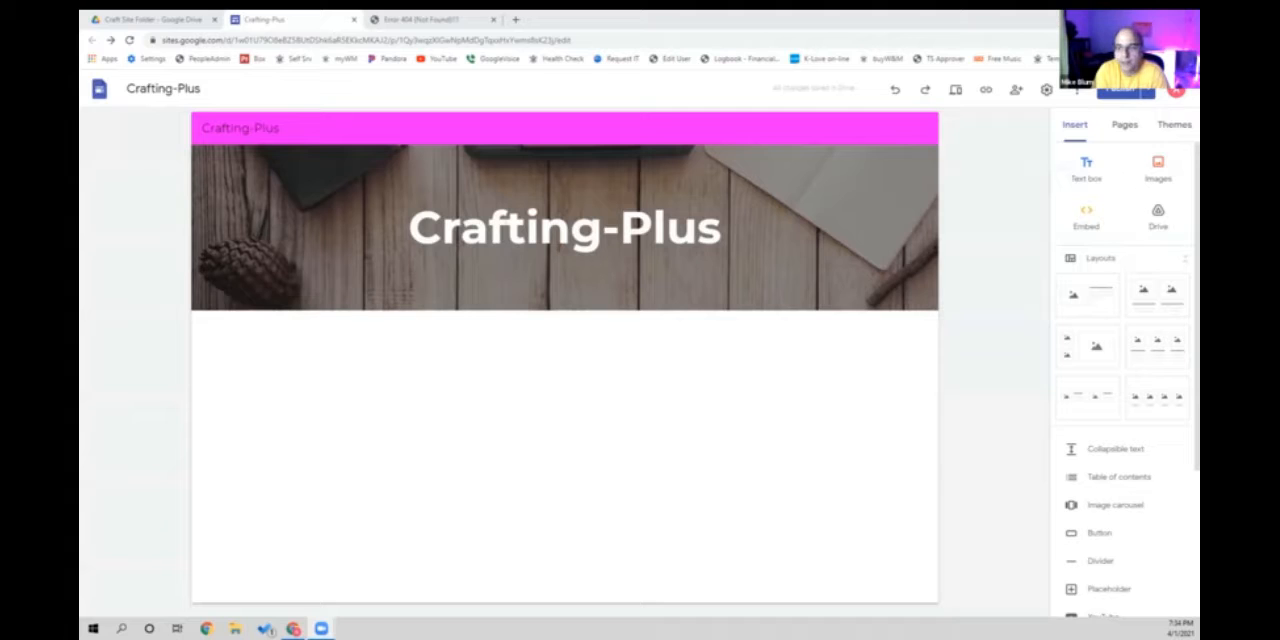
# - Close the error page, view the published Crafting-Plus site from its editor, and close the published view
pyautogui.click(492, 19)
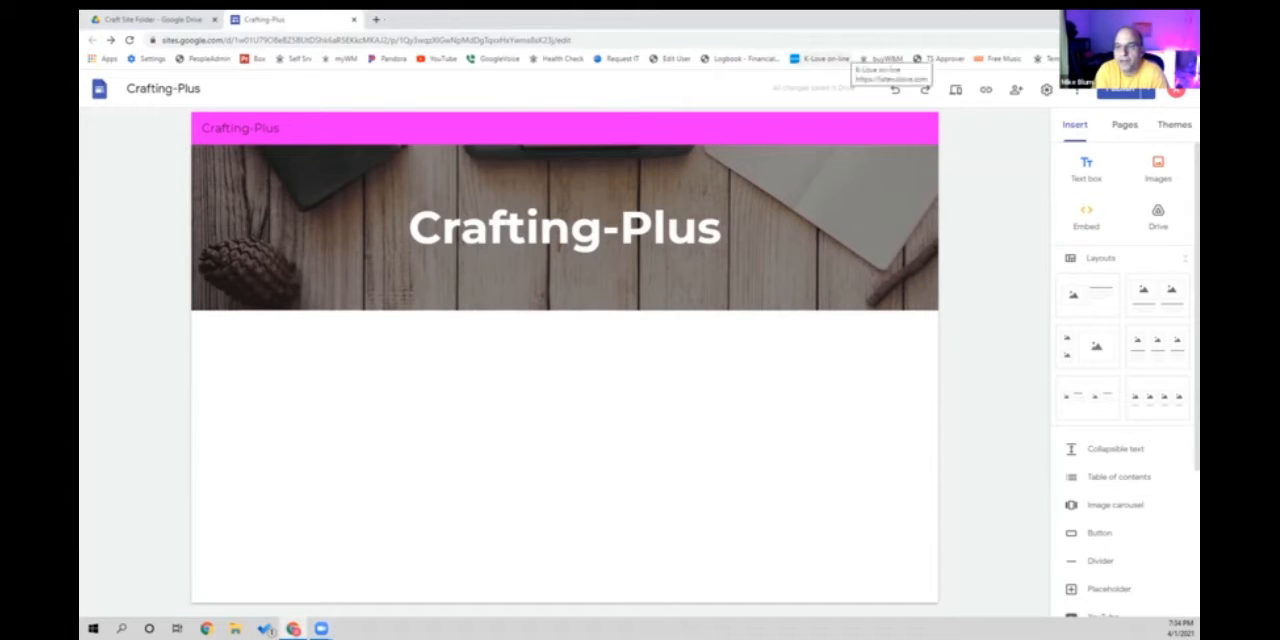
pyautogui.click(1145, 92)
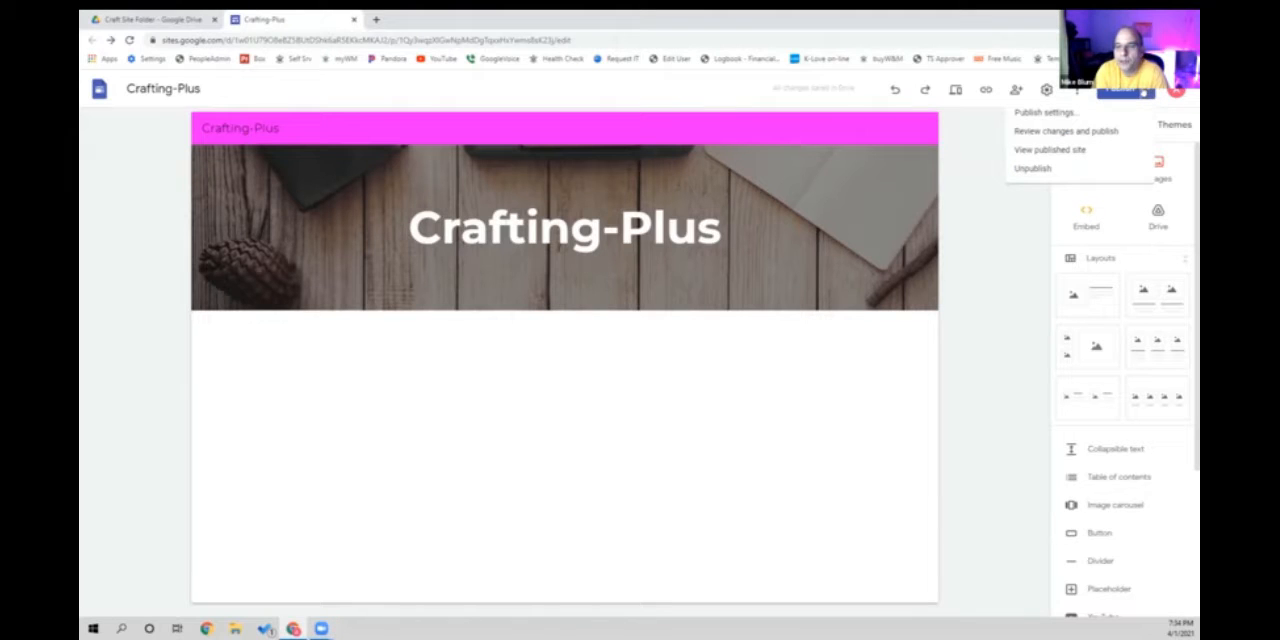
pyautogui.click(1055, 149)
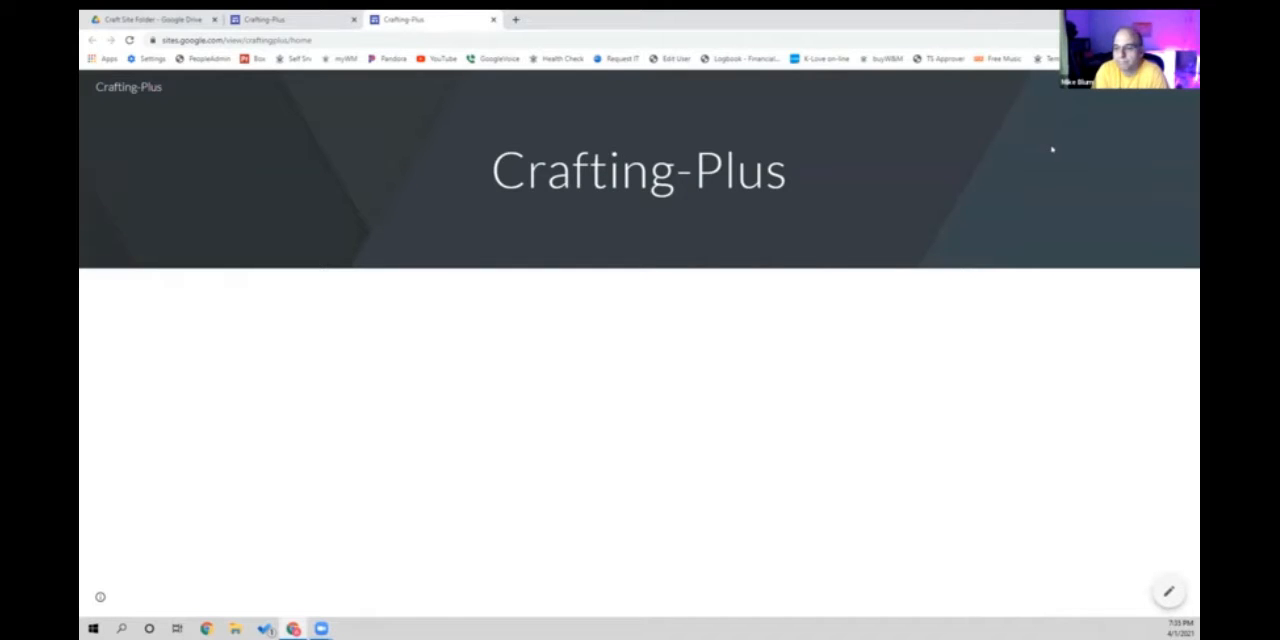
pyautogui.click(493, 19)
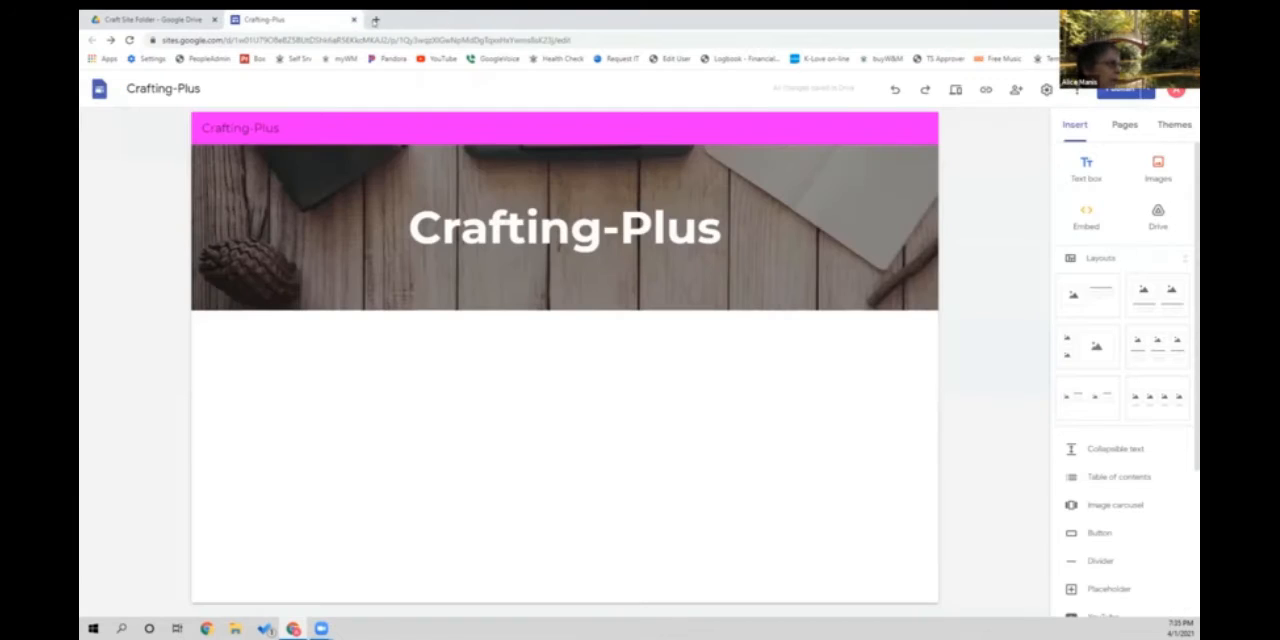
# - Try to load the Crafting-Plus site at craftingplus.gs.wm.edu in a new browser tab
pyautogui.click(376, 19)
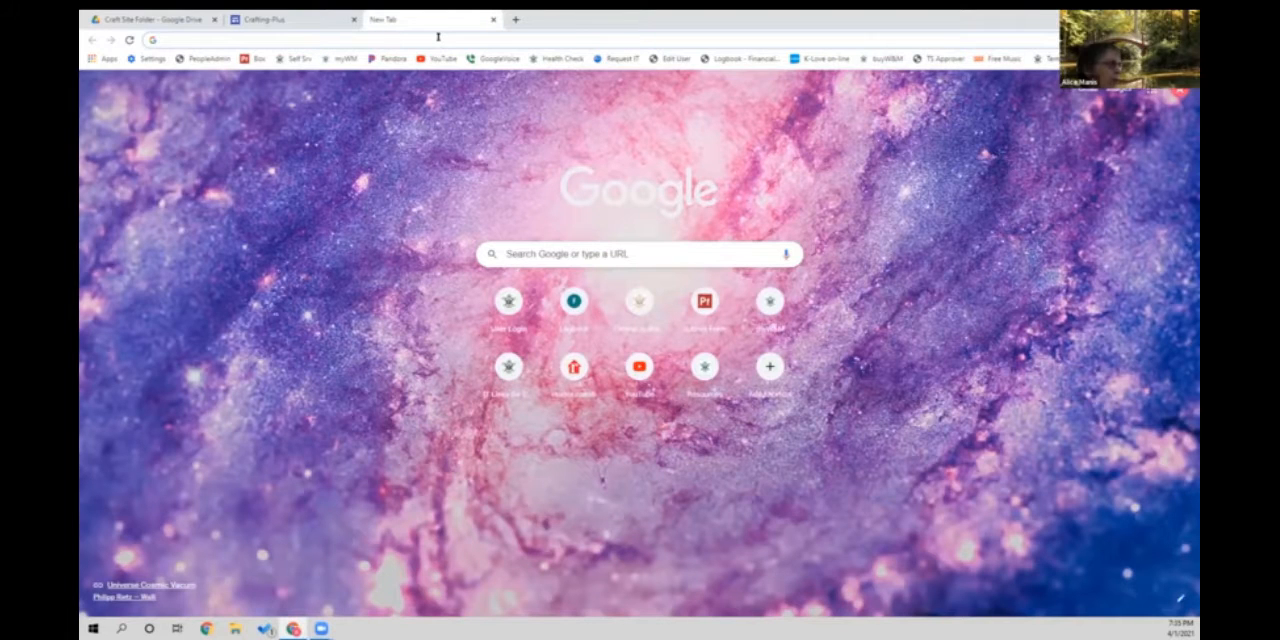
pyautogui.click(438, 37)
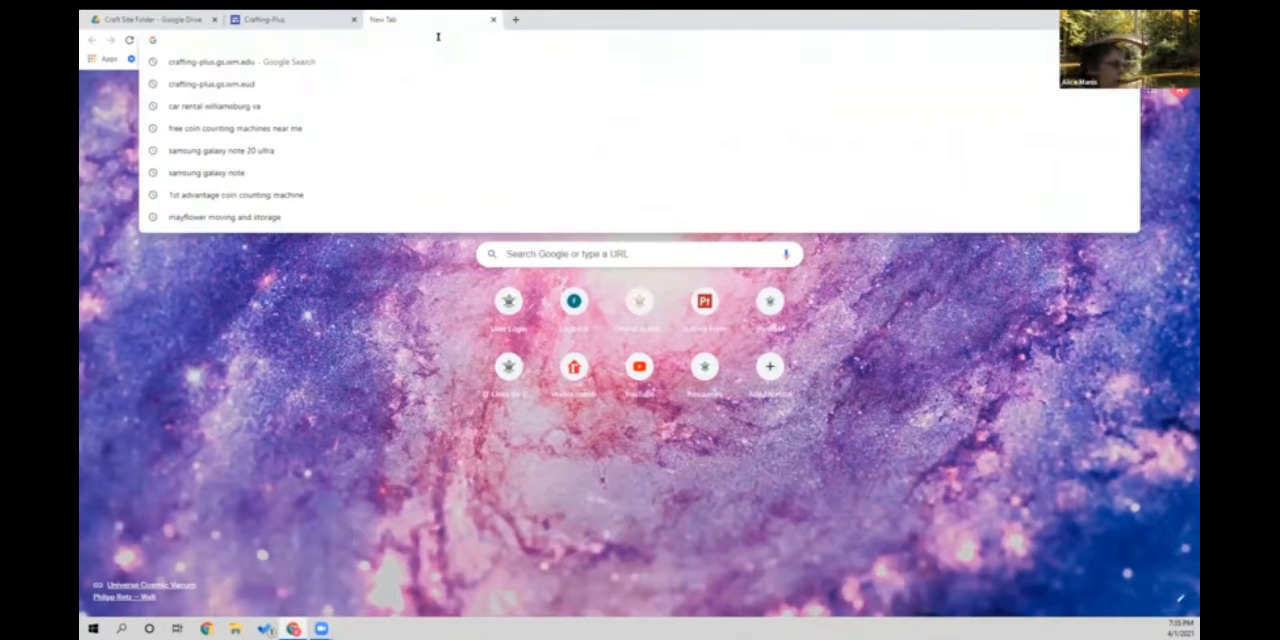
pyautogui.write('cr')
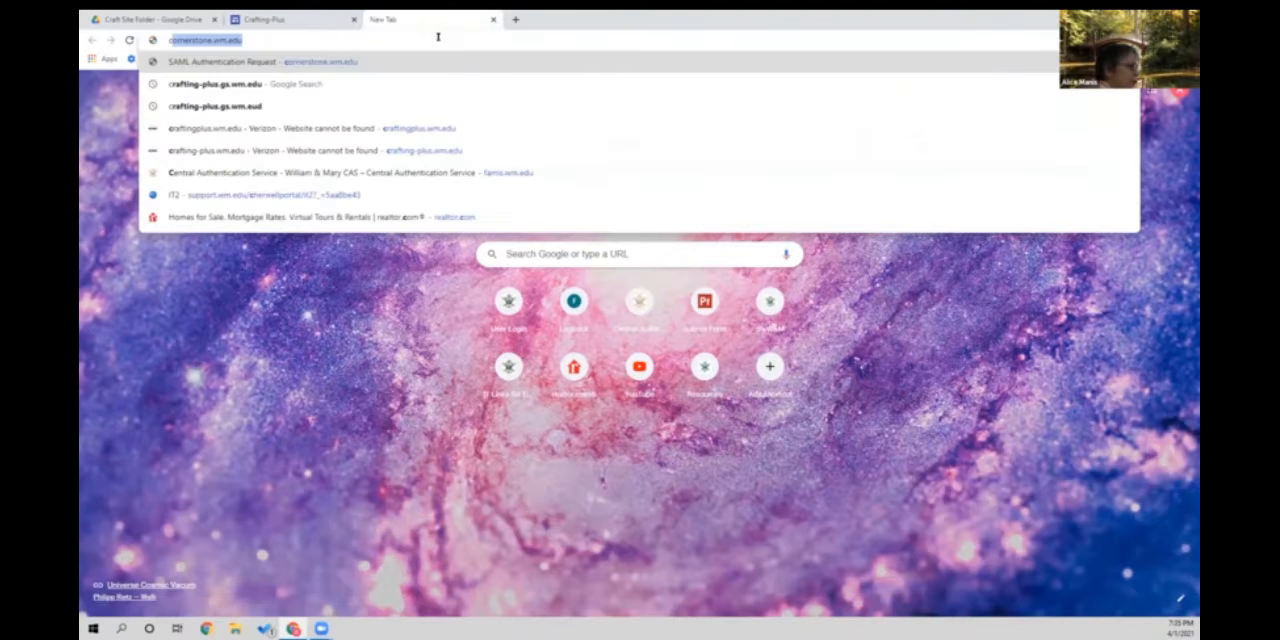
pyautogui.write('aft')
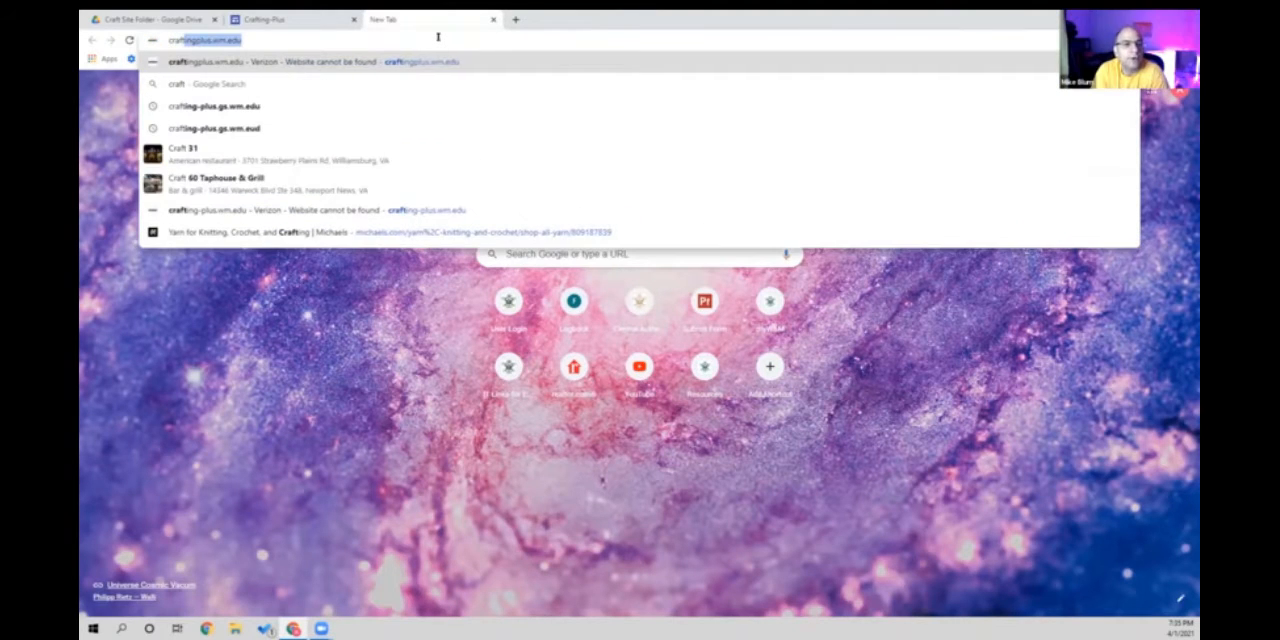
pyautogui.write('ingplus.gs')
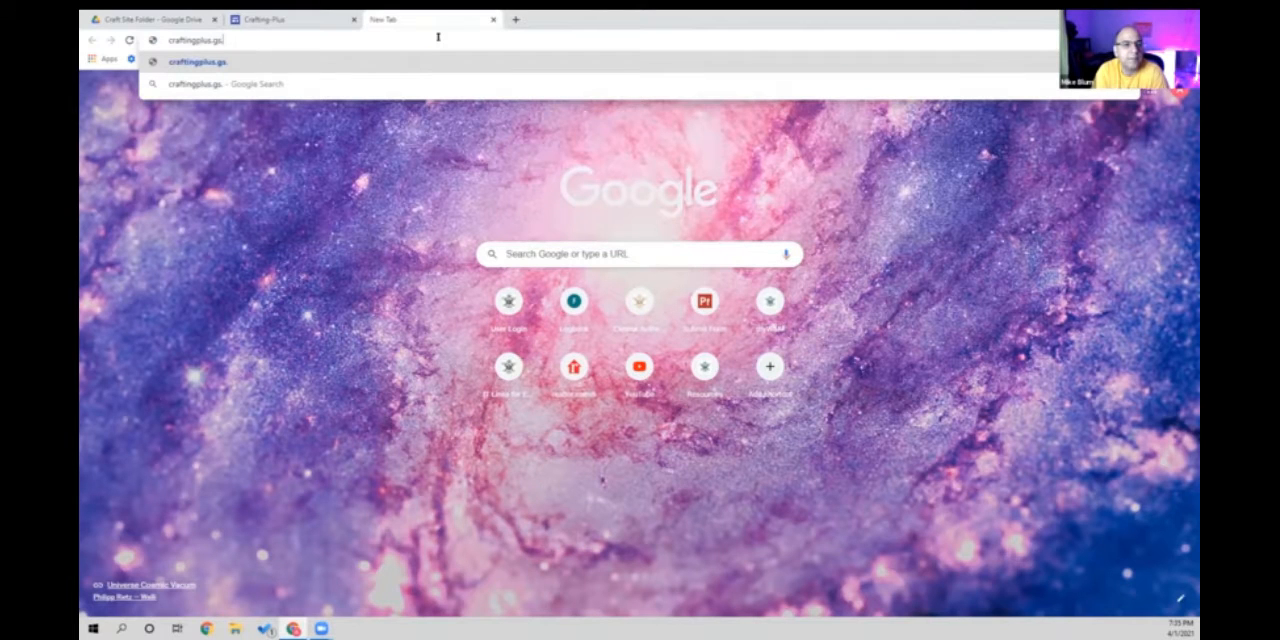
pyautogui.write('.wm.edu')
pyautogui.press('Return')
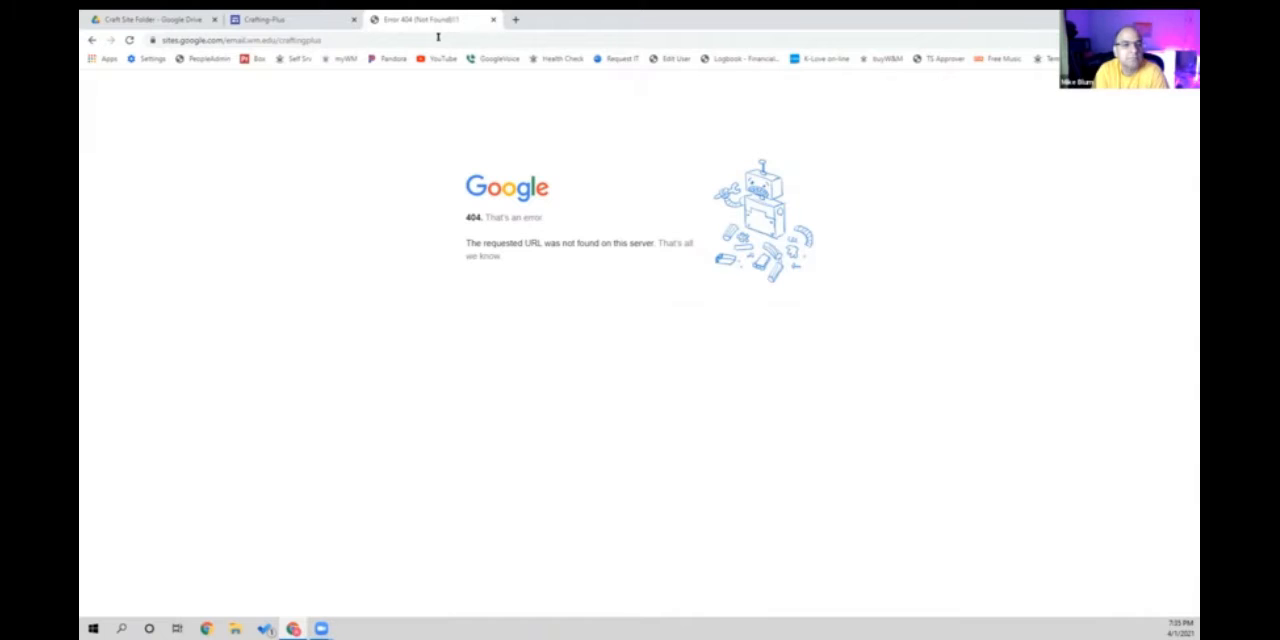
# - Check the web address in the Crafting-Plus publish settings without changing it, and display the signed-in Google accounts
pyautogui.click(284, 19)
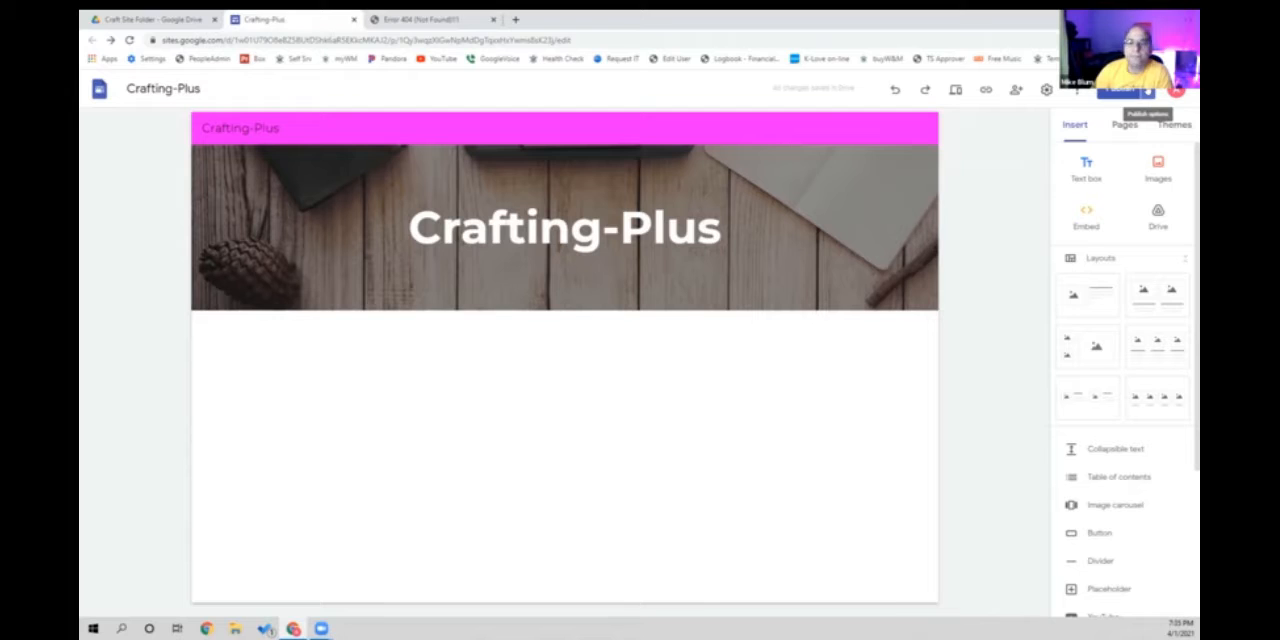
pyautogui.click(1148, 92)
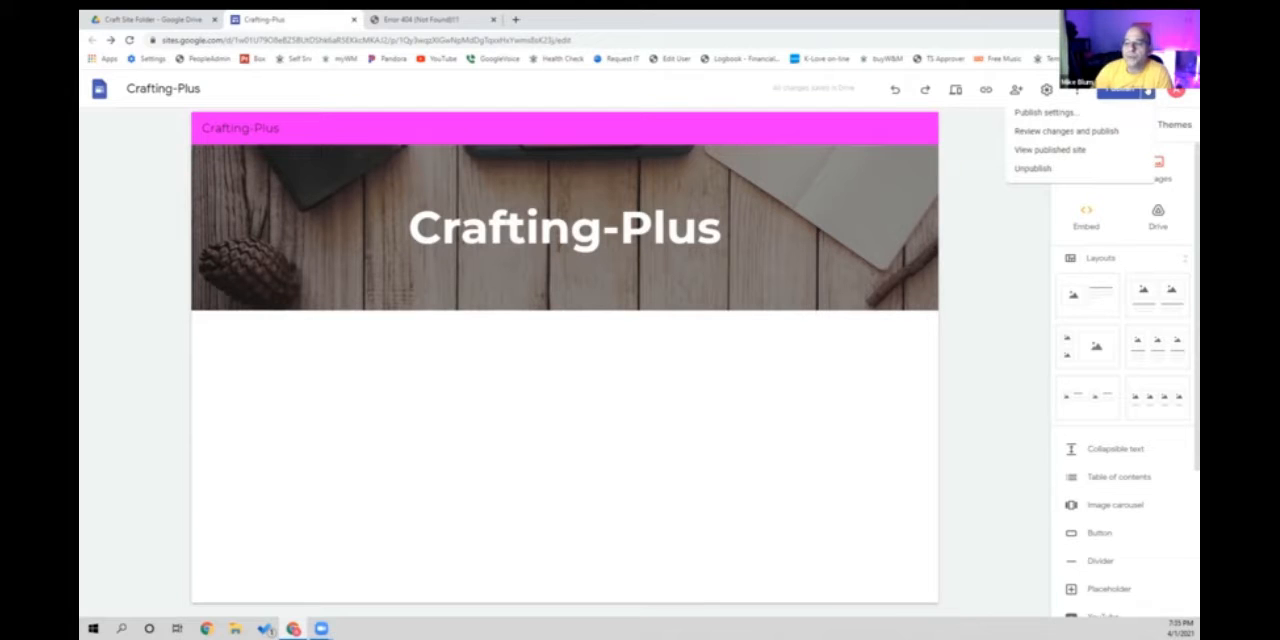
pyautogui.click(1060, 114)
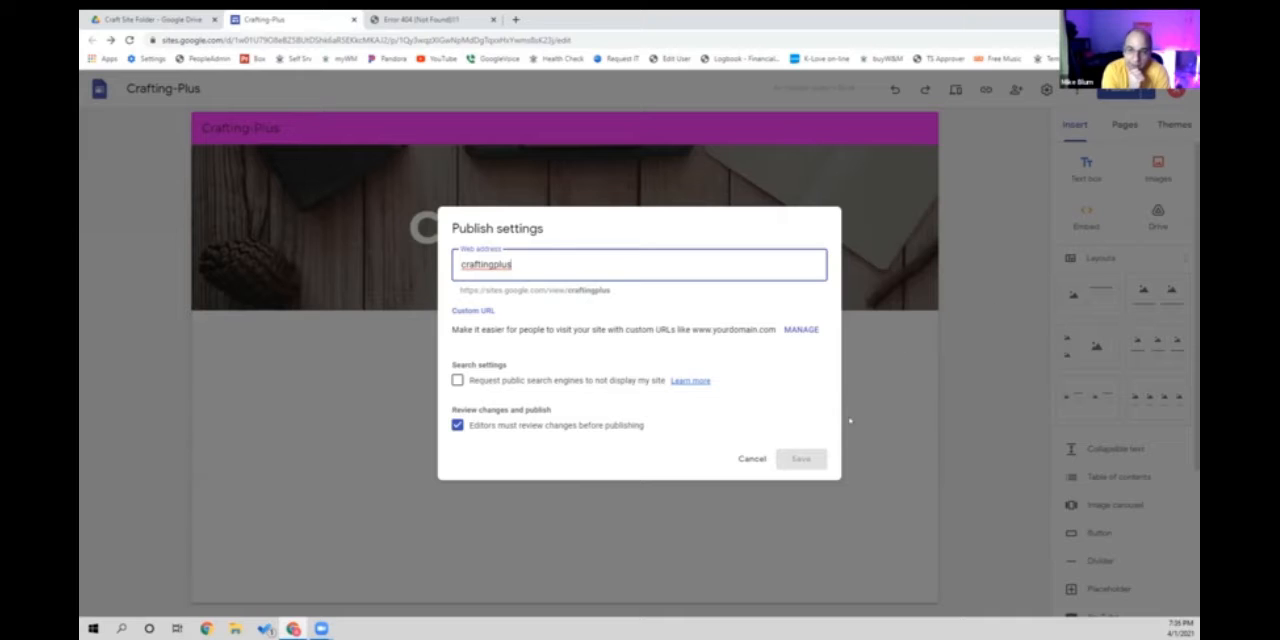
pyautogui.click(751, 459)
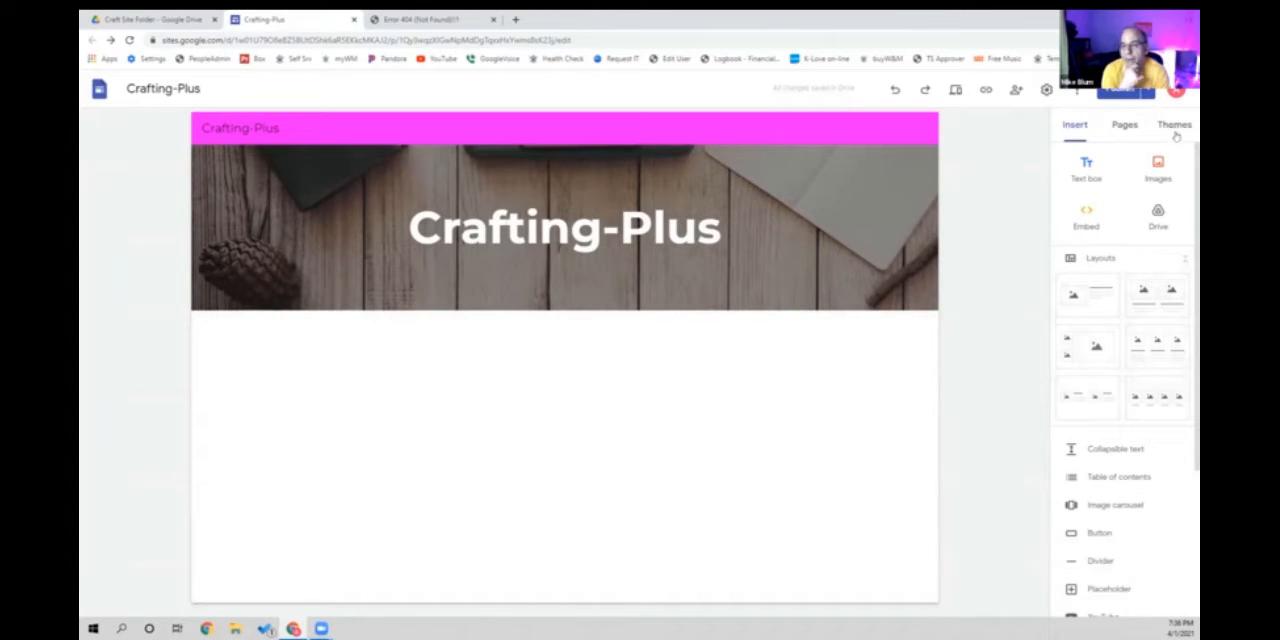
pyautogui.click(1176, 91)
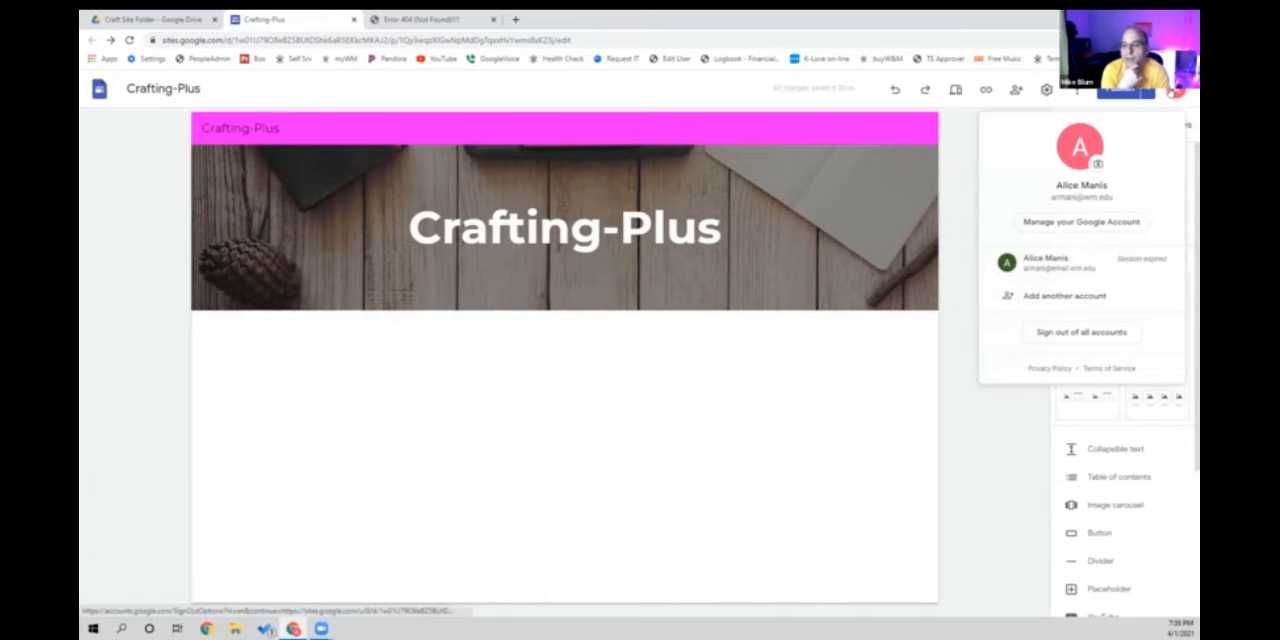
pyautogui.click(1050, 266)
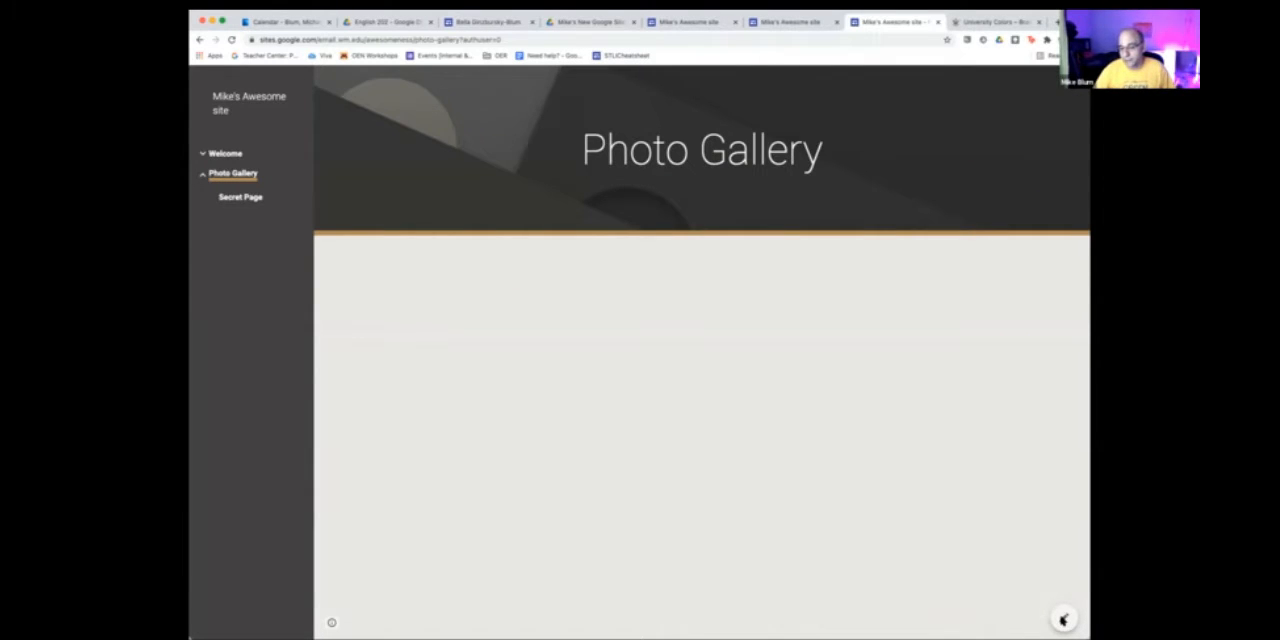
# - Open the published Photo Gallery page for editing and move its title toward the right side of the header
pyautogui.click(1062, 619)
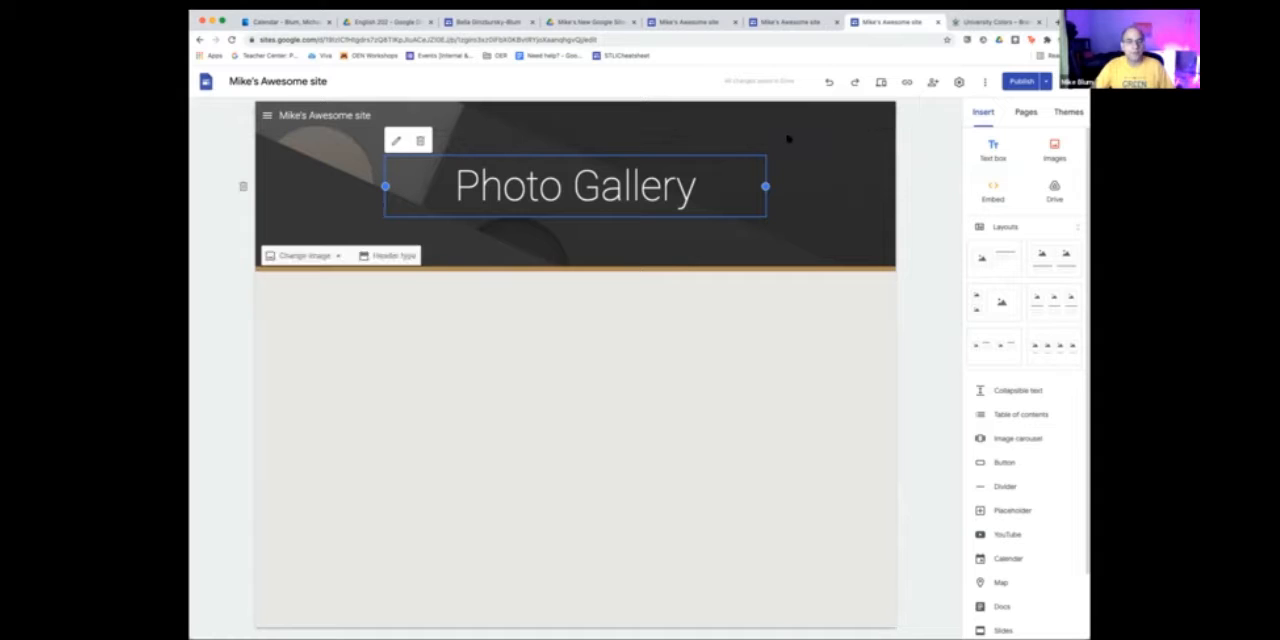
pyautogui.click(590, 341)
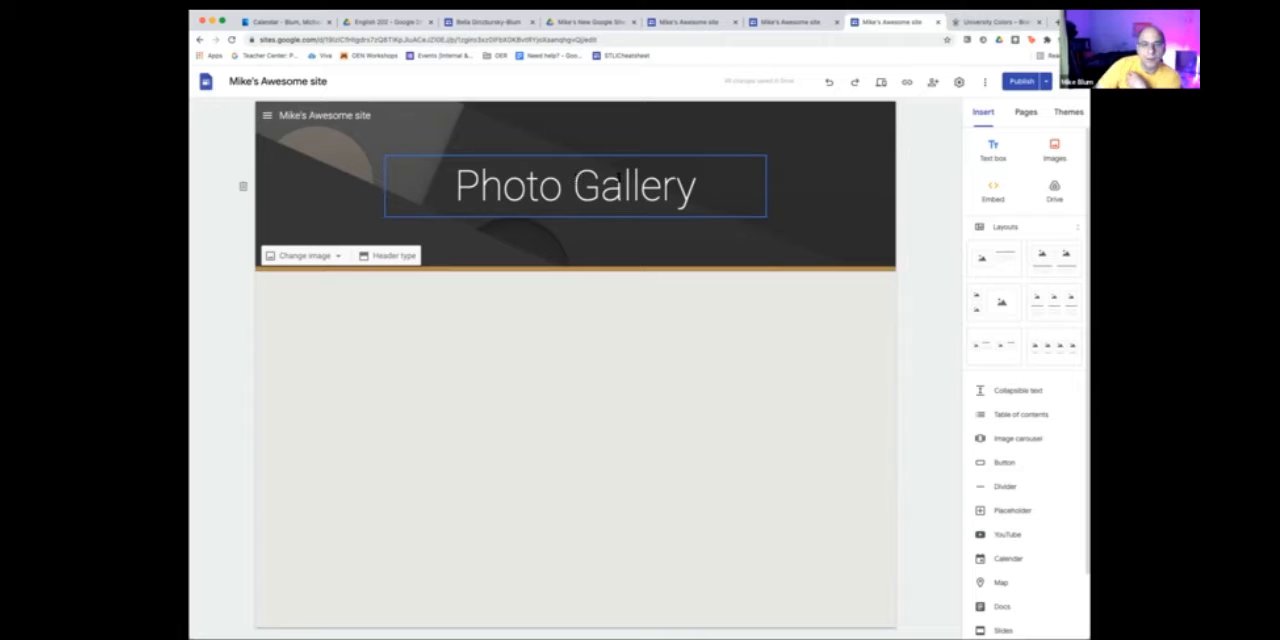
pyautogui.click(693, 183)
pyautogui.moveTo(693, 183)
pyautogui.mouseDown()
pyautogui.moveTo(440, 186)
pyautogui.moveTo(695, 185)
pyautogui.mouseUp()
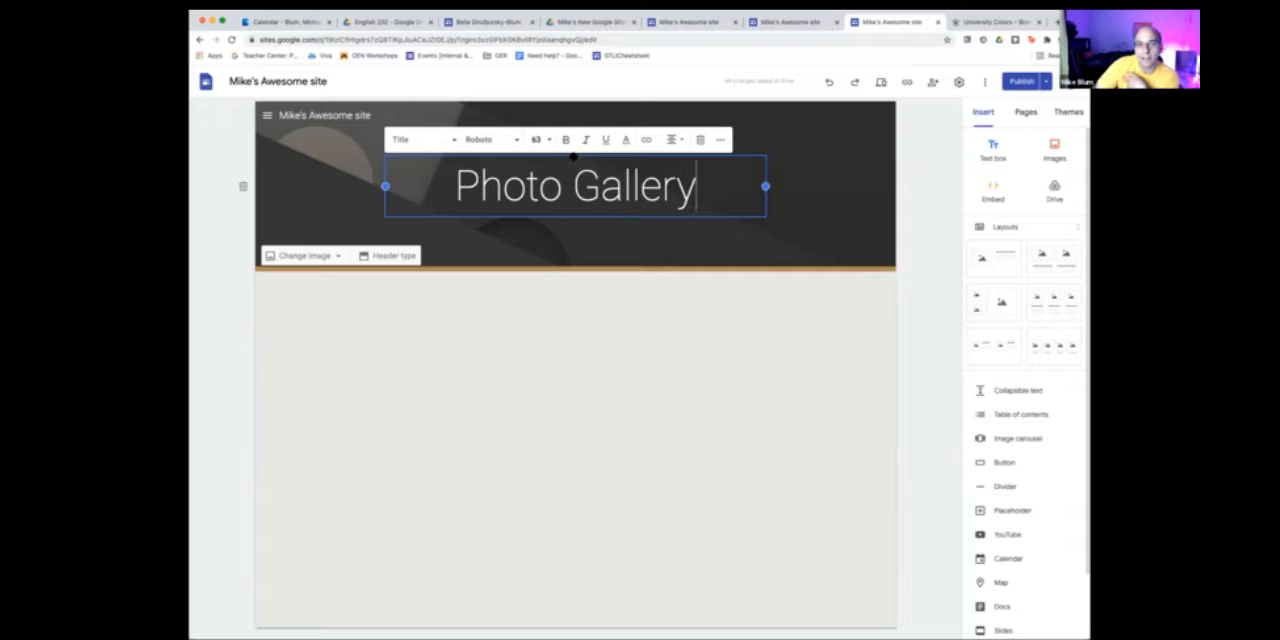
pyautogui.moveTo(573, 157); pyautogui.dragTo(543, 163)
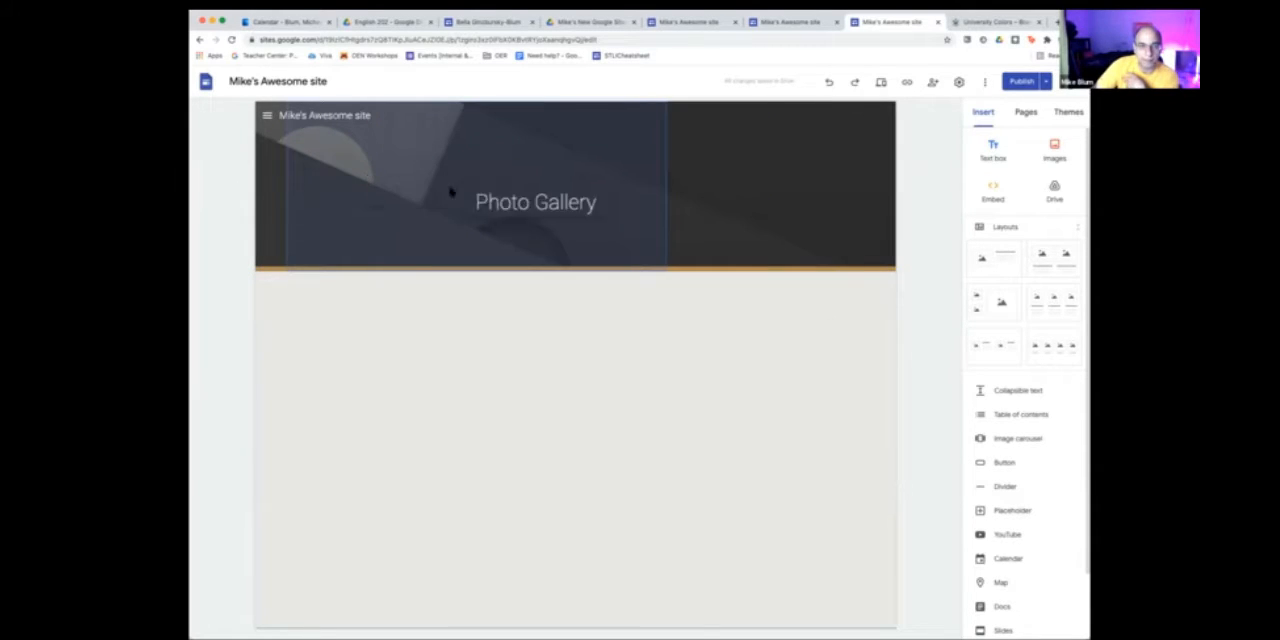
pyautogui.moveTo(450, 192); pyautogui.dragTo(700, 195)
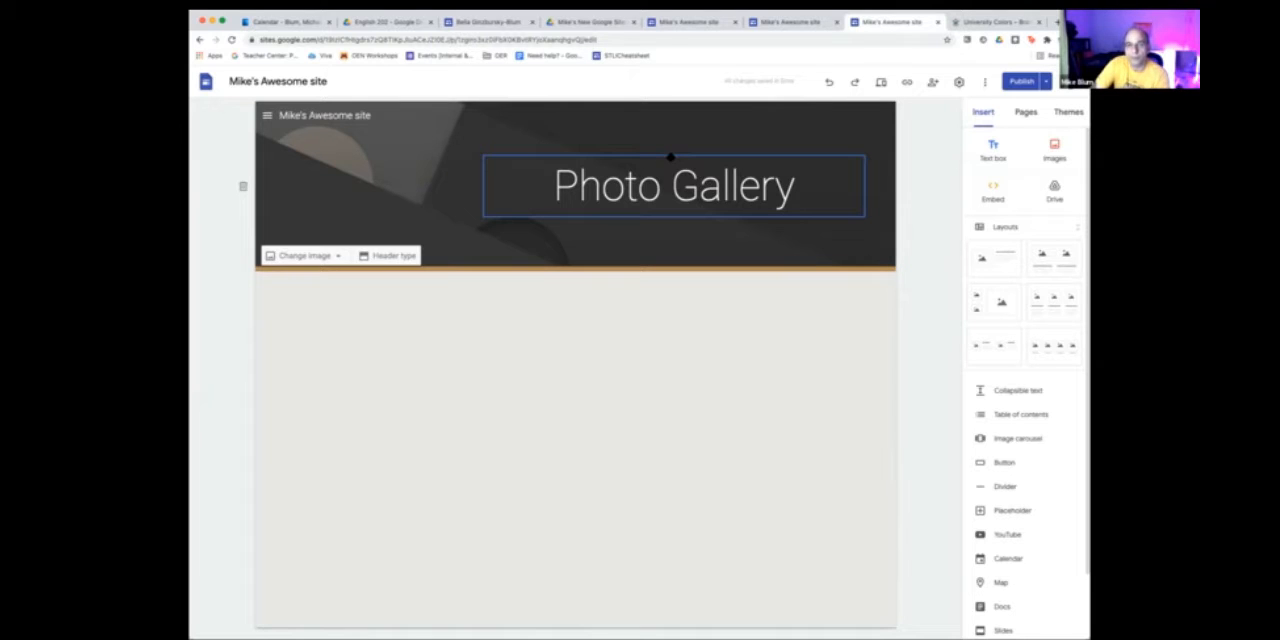
pyautogui.moveTo(670, 157); pyautogui.dragTo(758, 196)
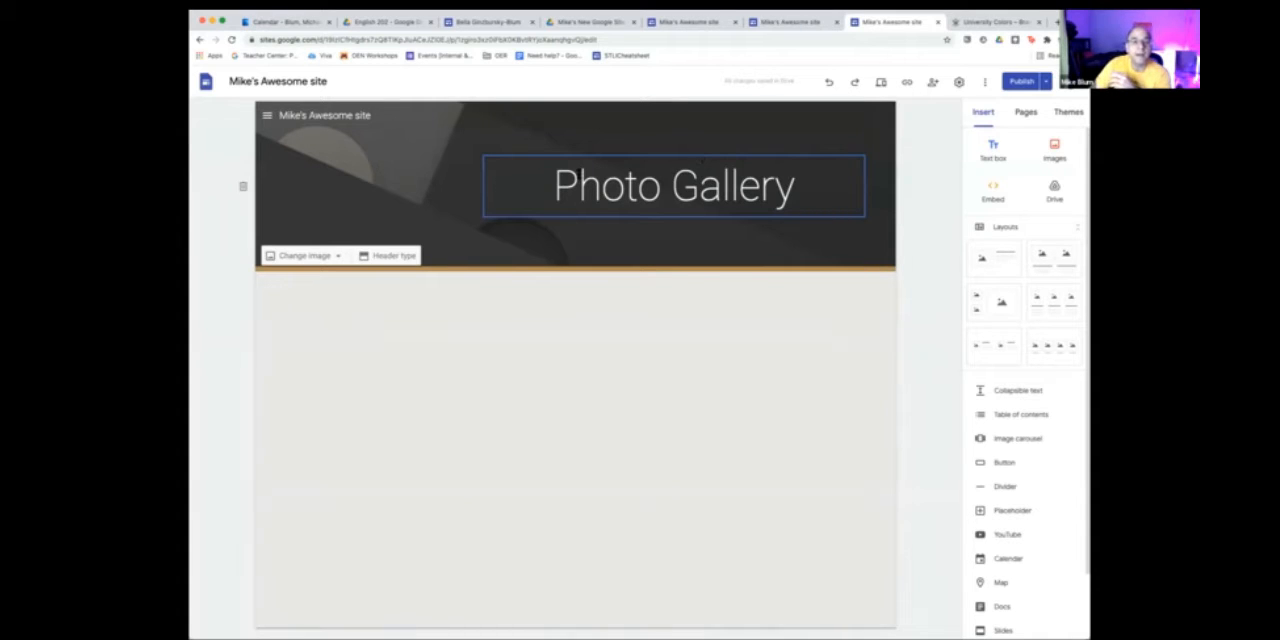
# - Set the font size of the whole Photo Gallery title to 60
pyautogui.click(578, 182)
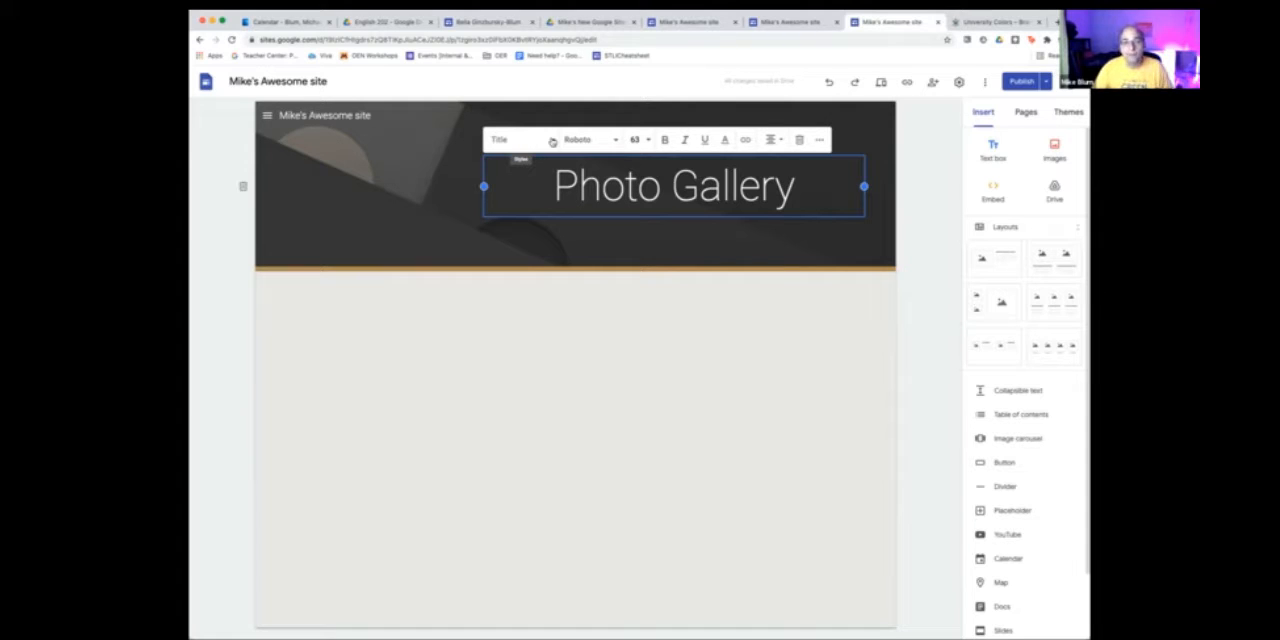
pyautogui.click(552, 142)
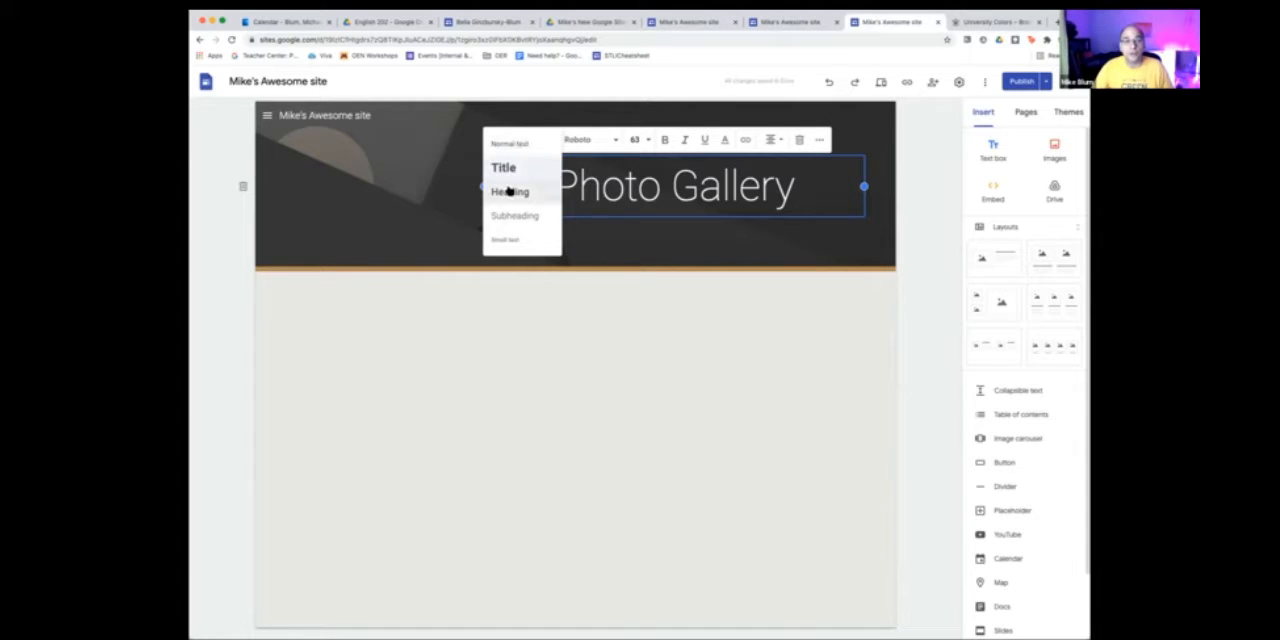
pyautogui.click(646, 141)
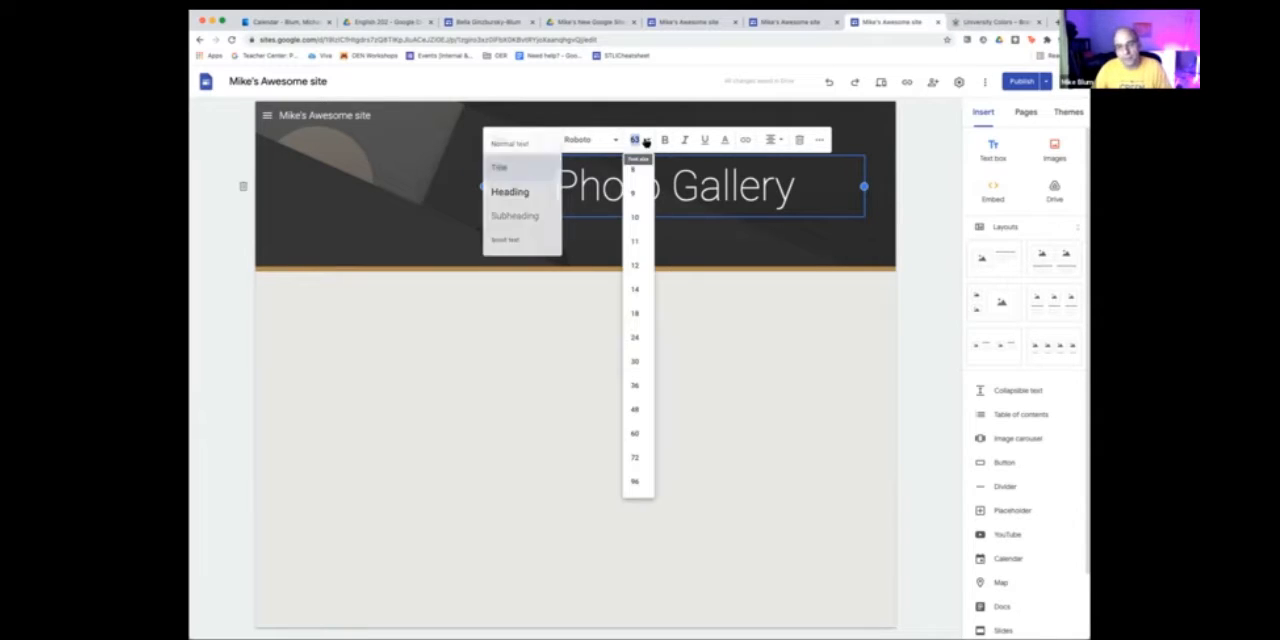
pyautogui.click(634, 433)
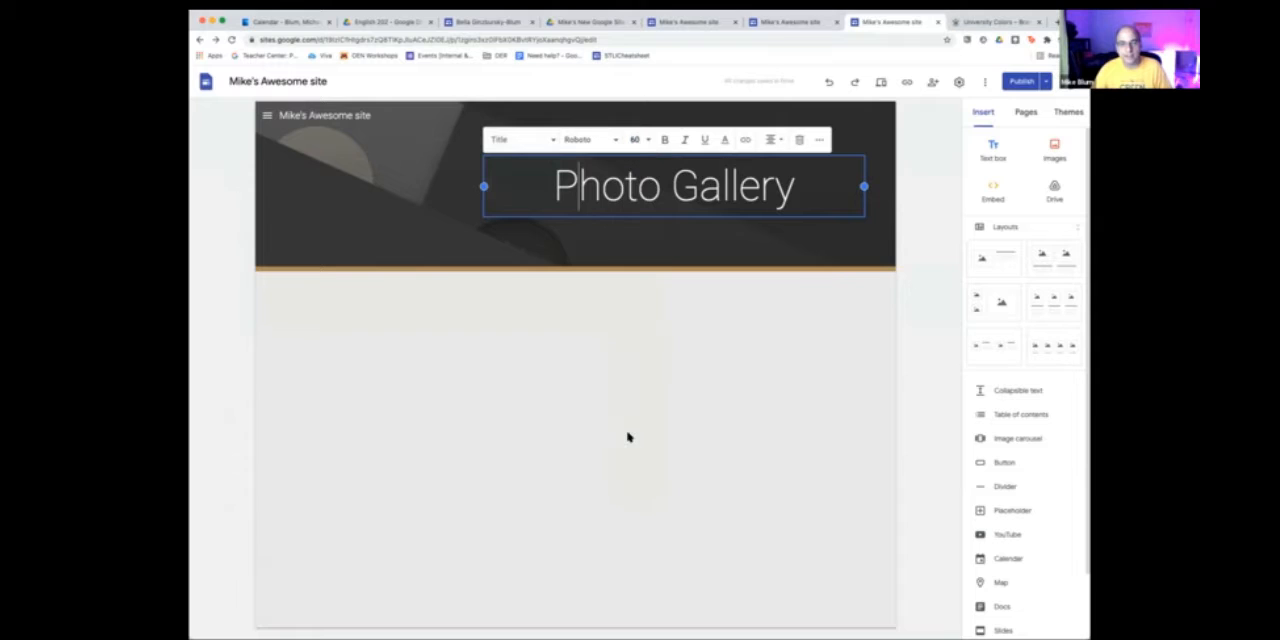
pyautogui.moveTo(558, 180); pyautogui.dragTo(790, 180)
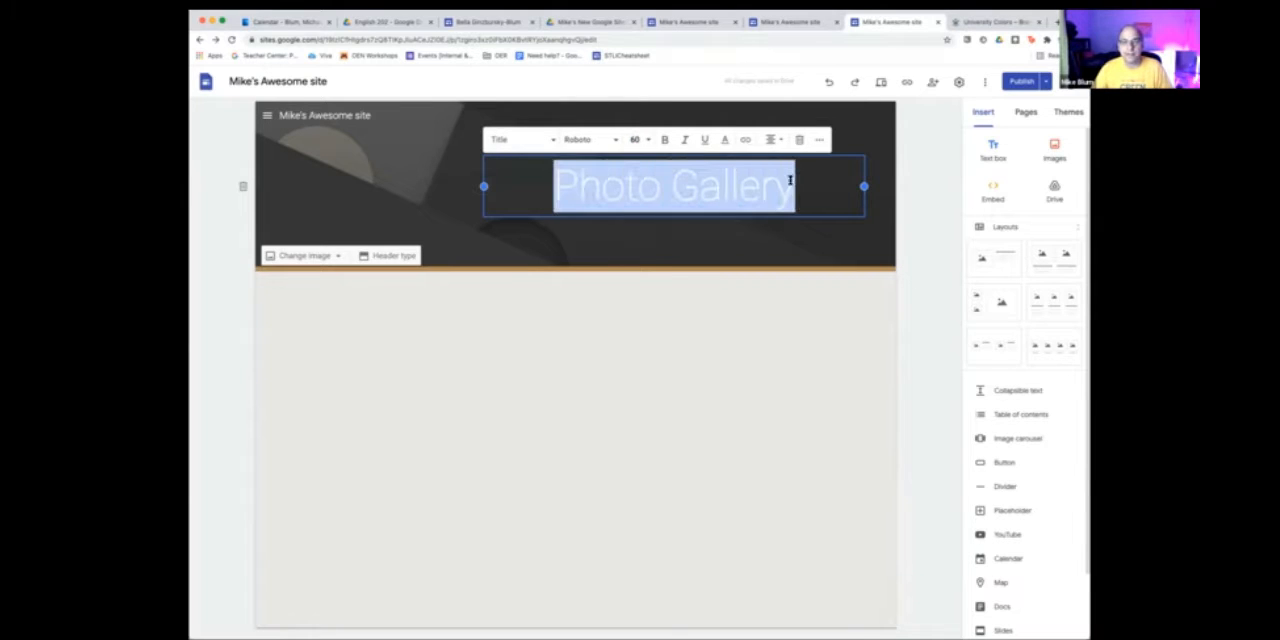
pyautogui.click(640, 140)
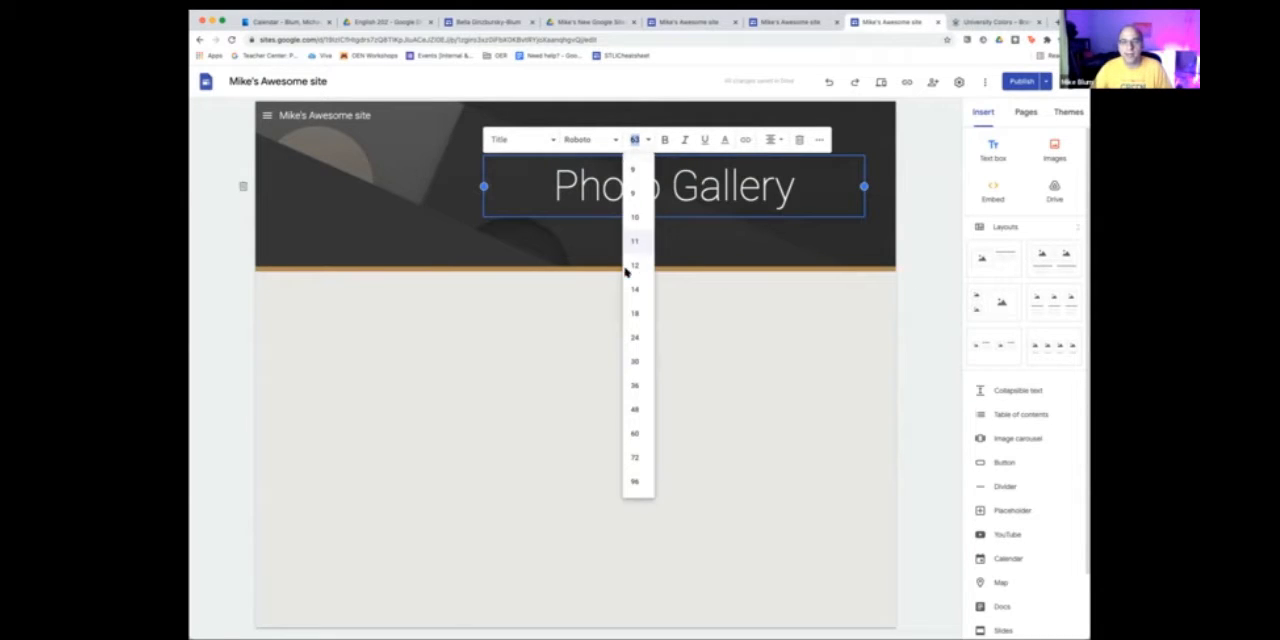
pyautogui.click(634, 436)
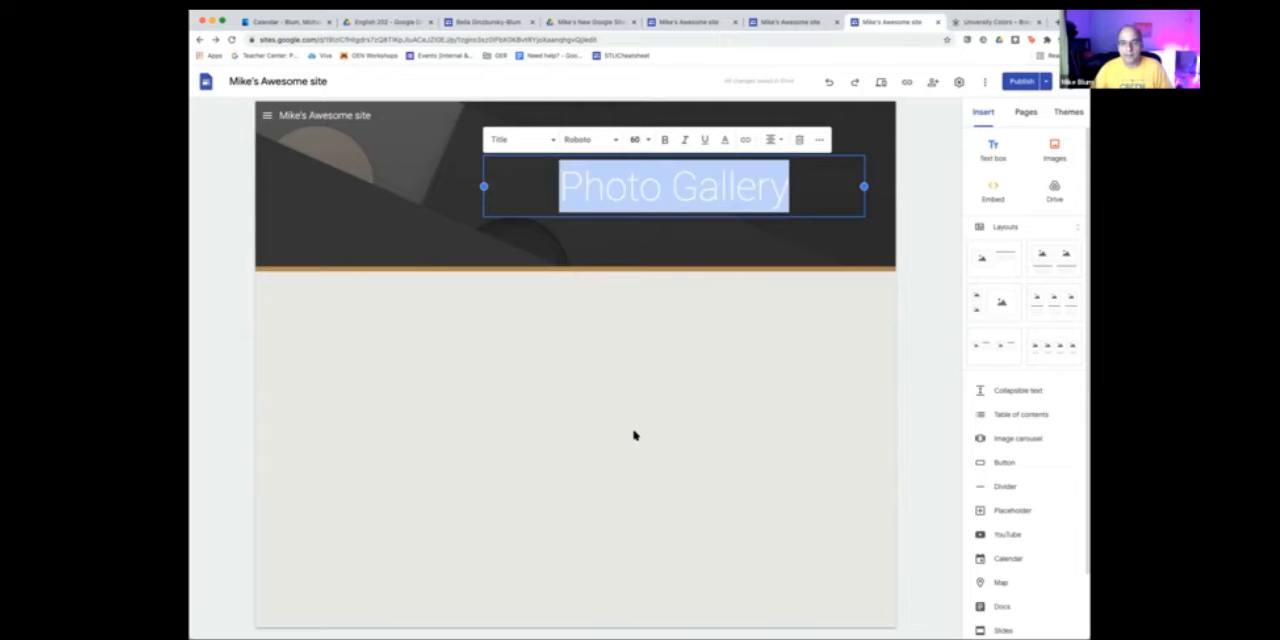
pyautogui.click(670, 178)
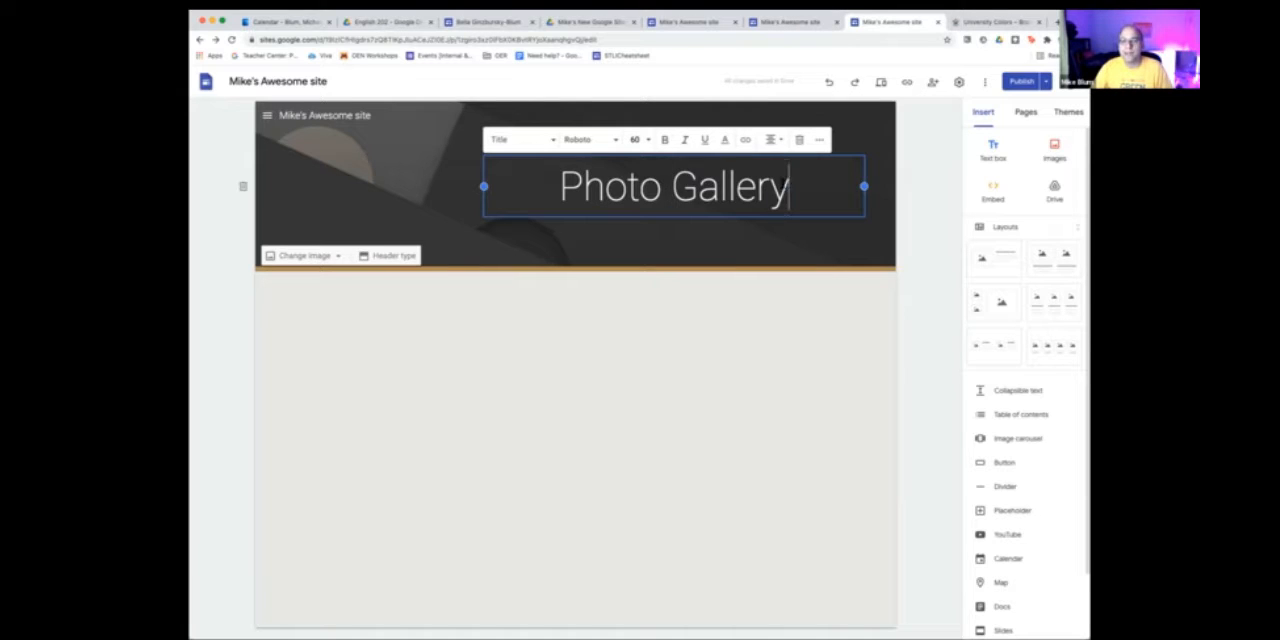
pyautogui.moveTo(789, 184); pyautogui.dragTo(560, 180)
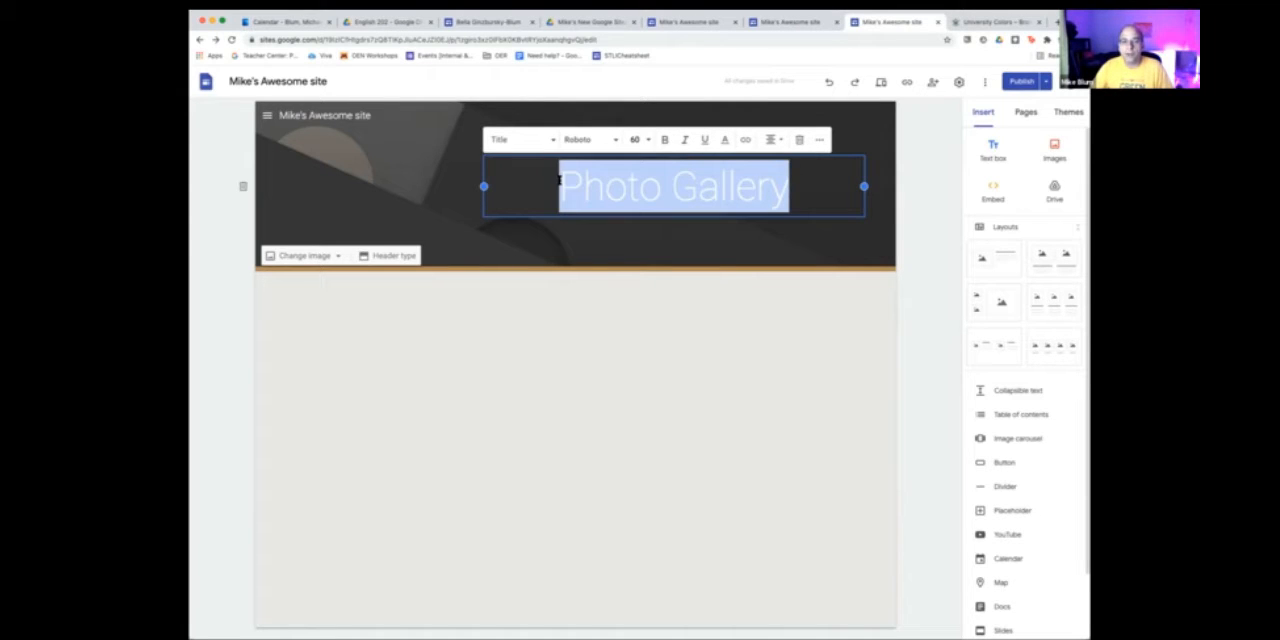
pyautogui.click(744, 140)
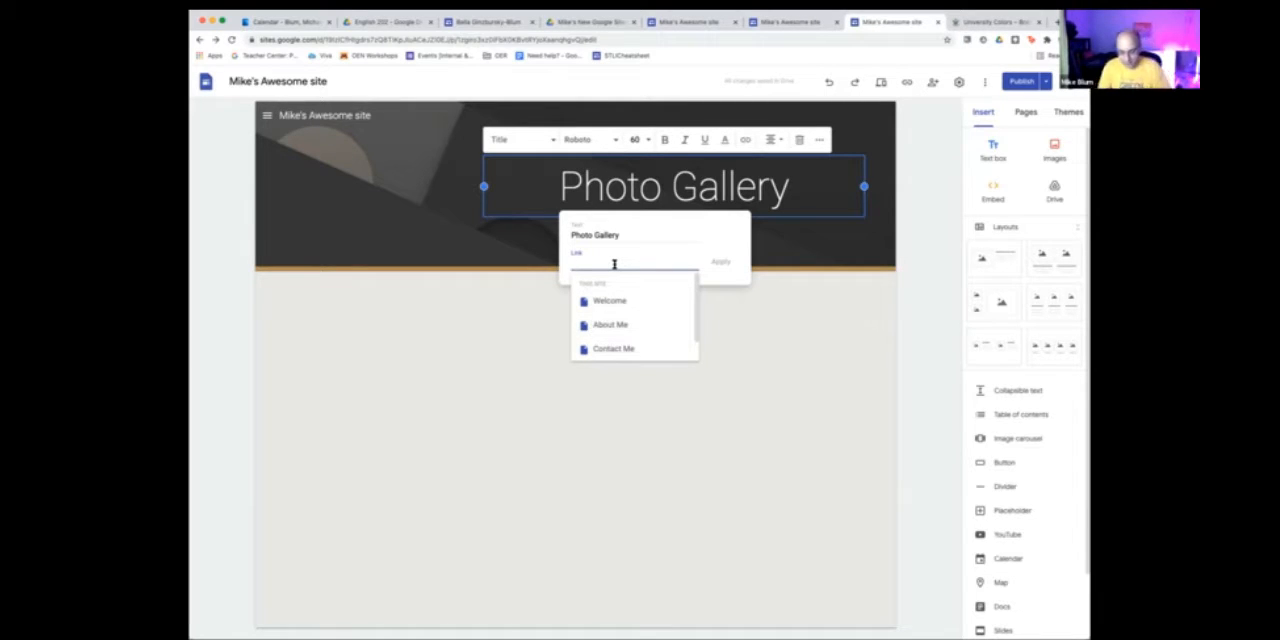
pyautogui.write('https:/')
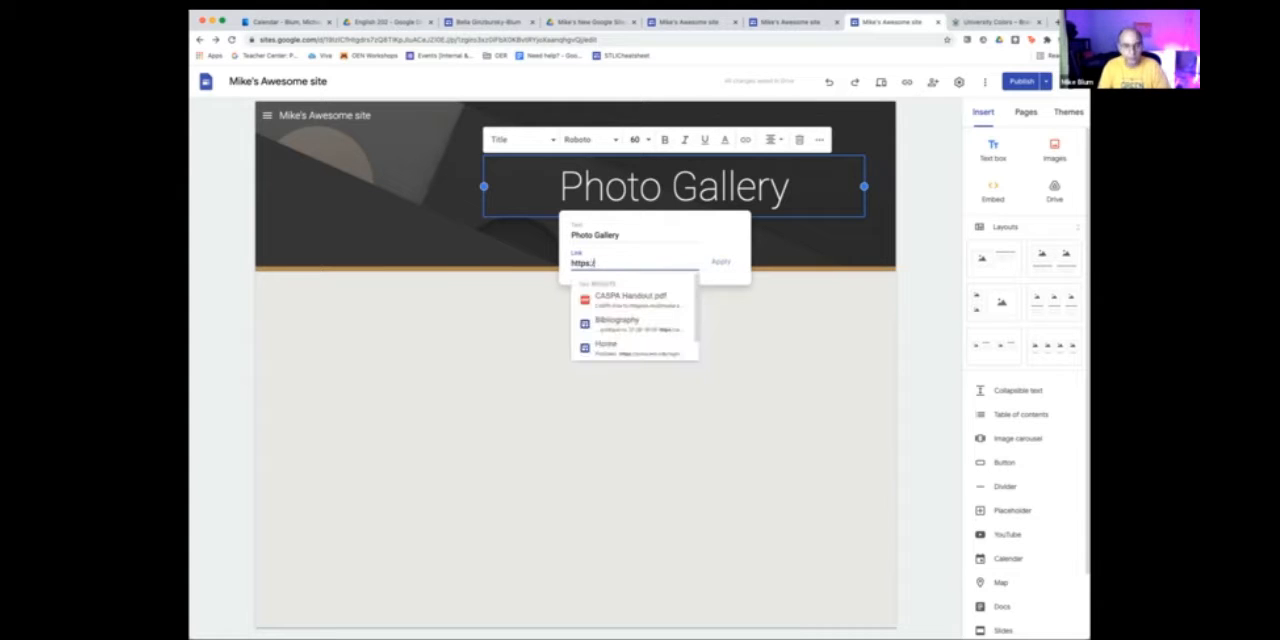
pyautogui.write('/goog')
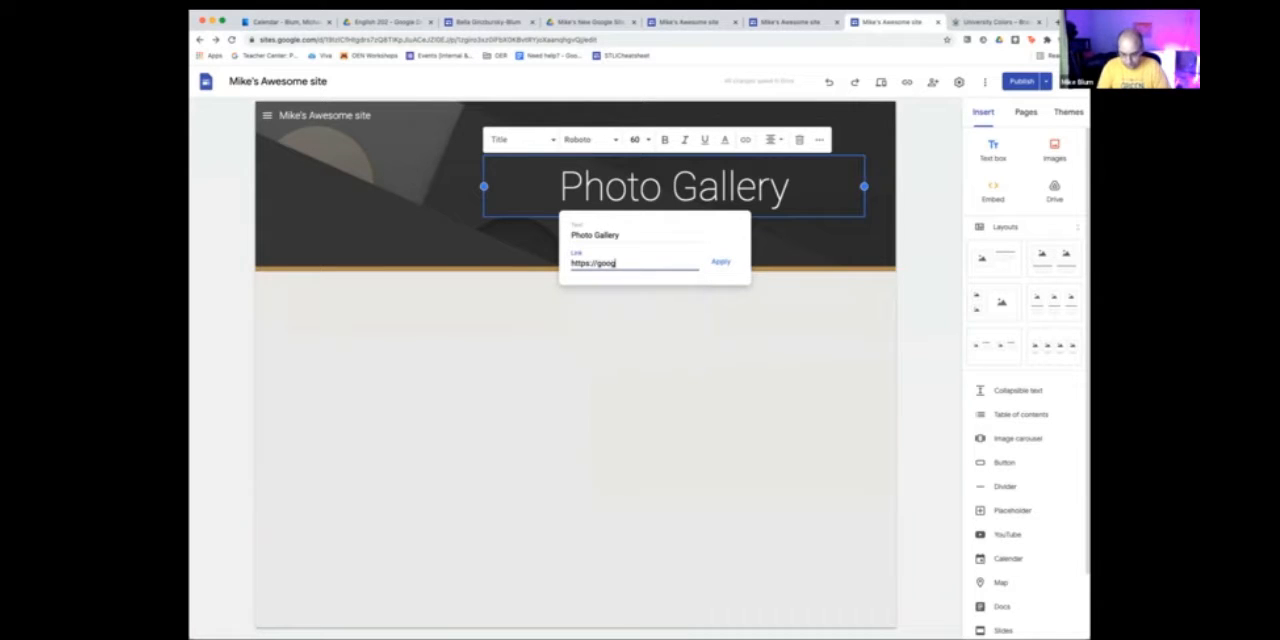
pyautogui.write('le.com')
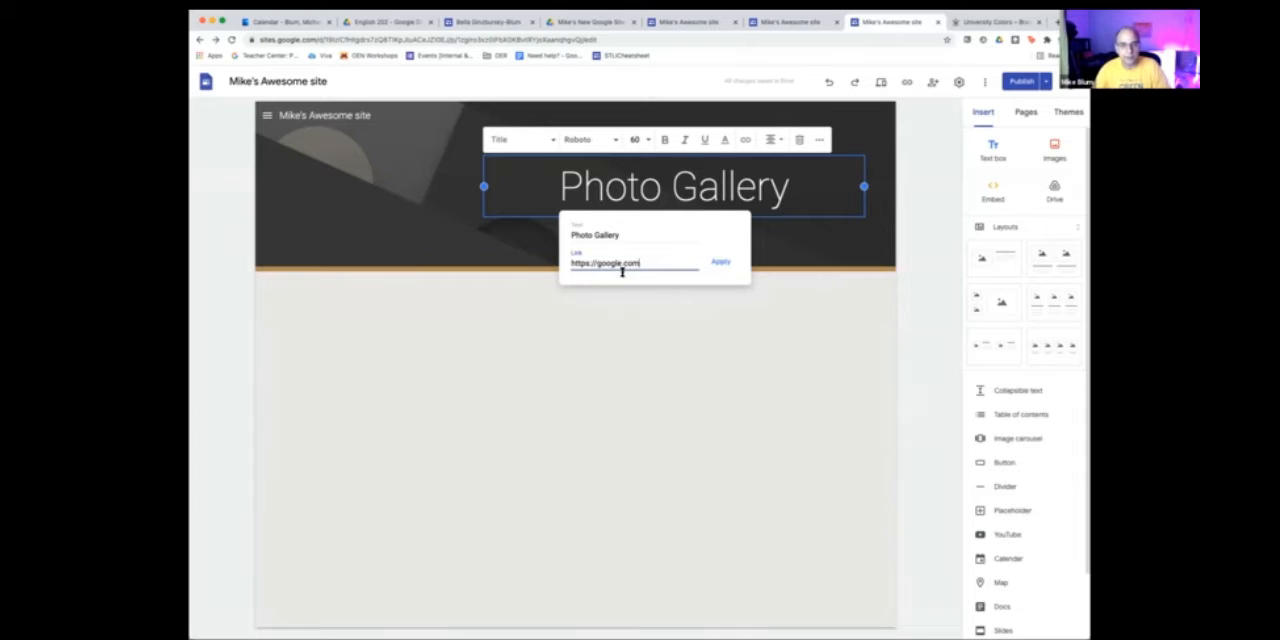
pyautogui.click(720, 262)
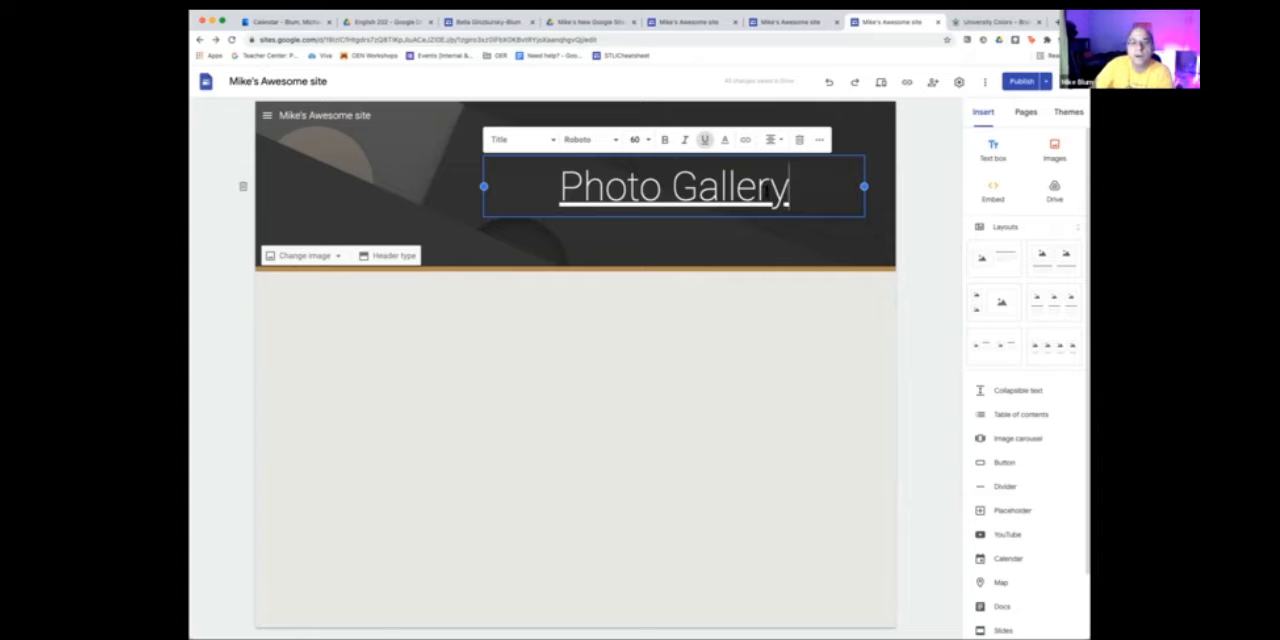
# - Remove the hyperlink from the Photo Gallery title
pyautogui.moveTo(790, 188); pyautogui.dragTo(558, 188)
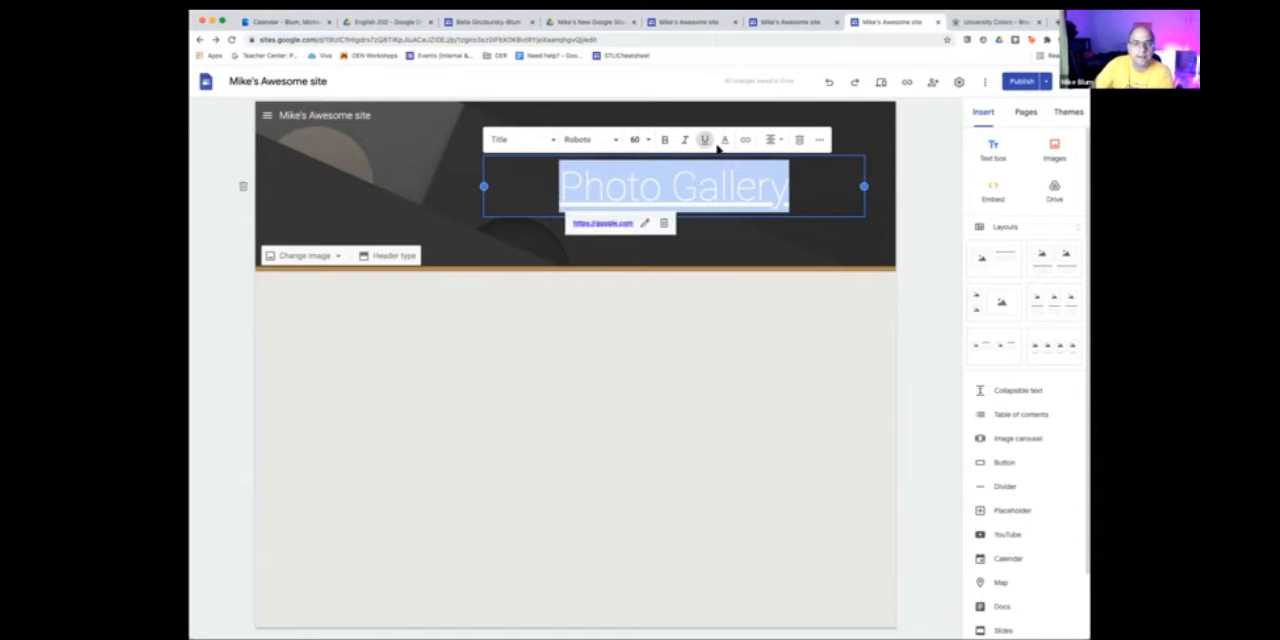
pyautogui.click(663, 223)
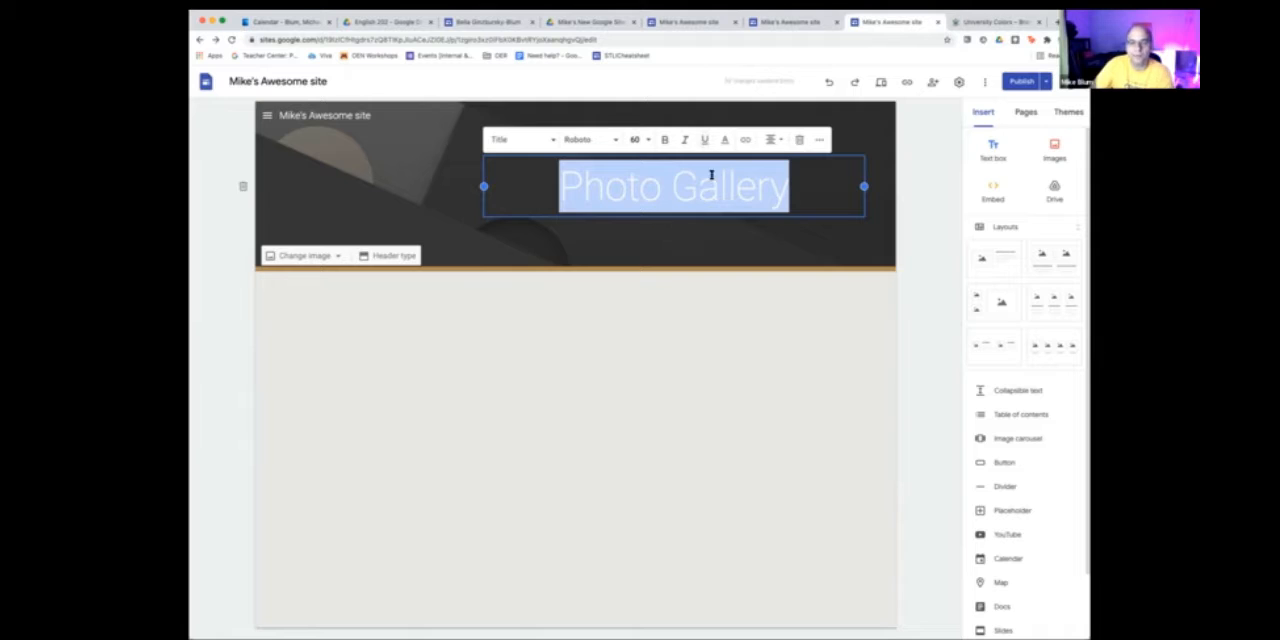
pyautogui.click(720, 188)
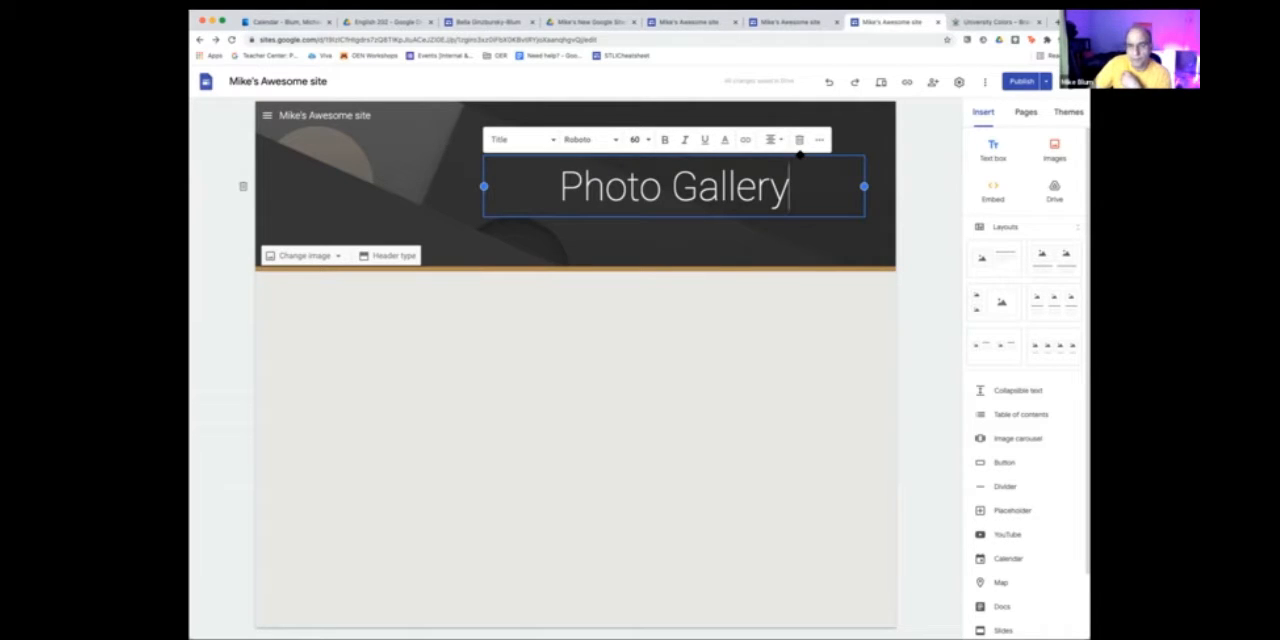
# - Right-align the Photo Gallery title within its text box
pyautogui.moveTo(795, 186); pyautogui.dragTo(564, 182)
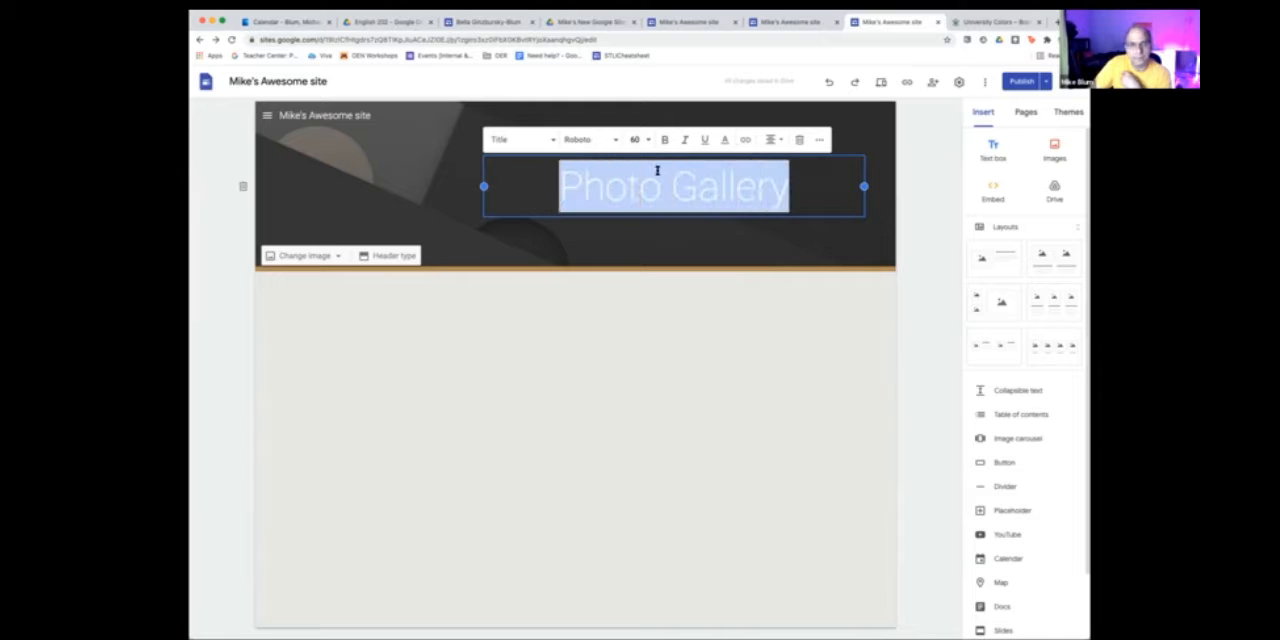
pyautogui.click(778, 140)
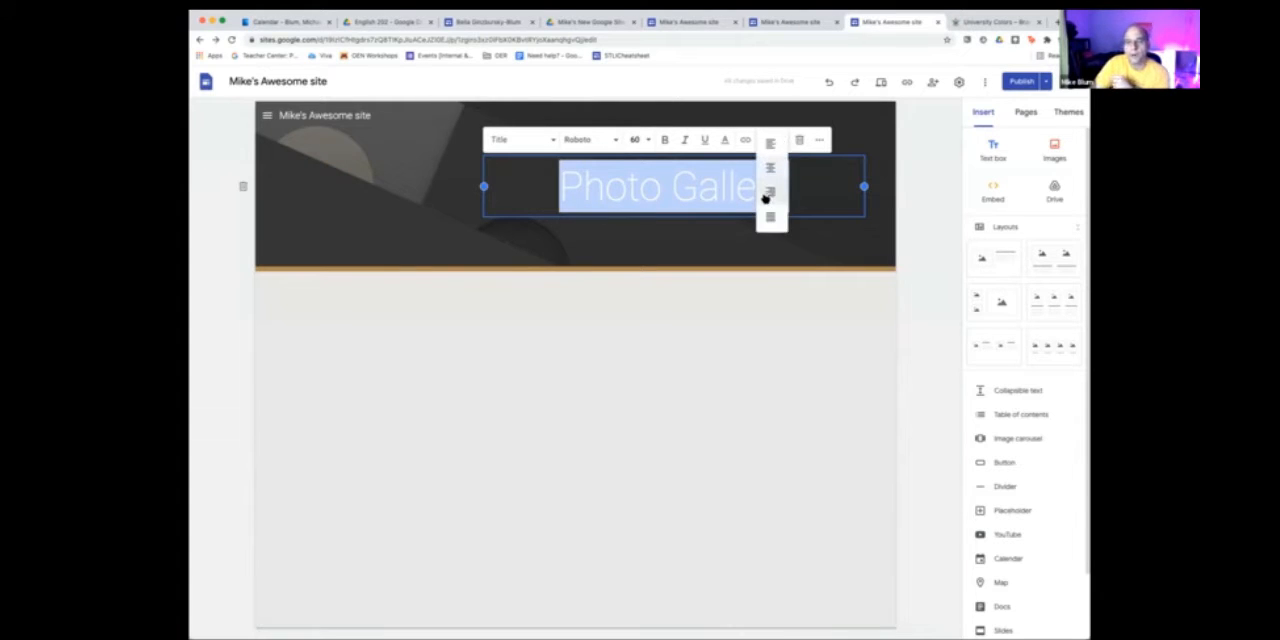
pyautogui.click(769, 193)
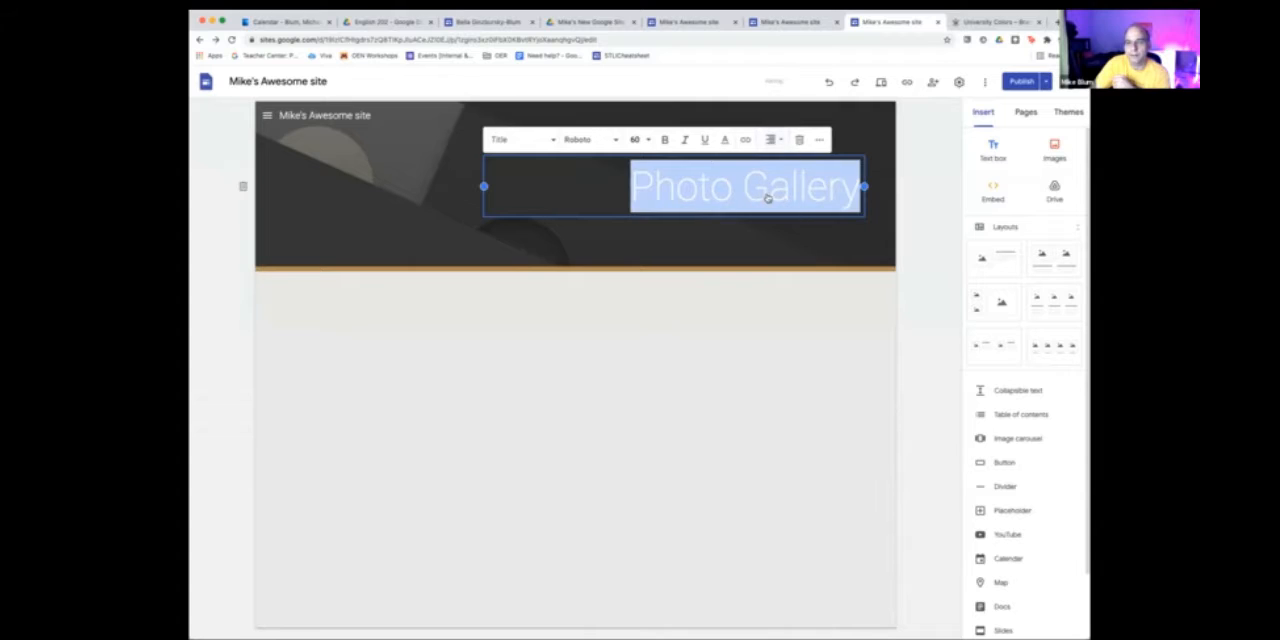
pyautogui.click(774, 343)
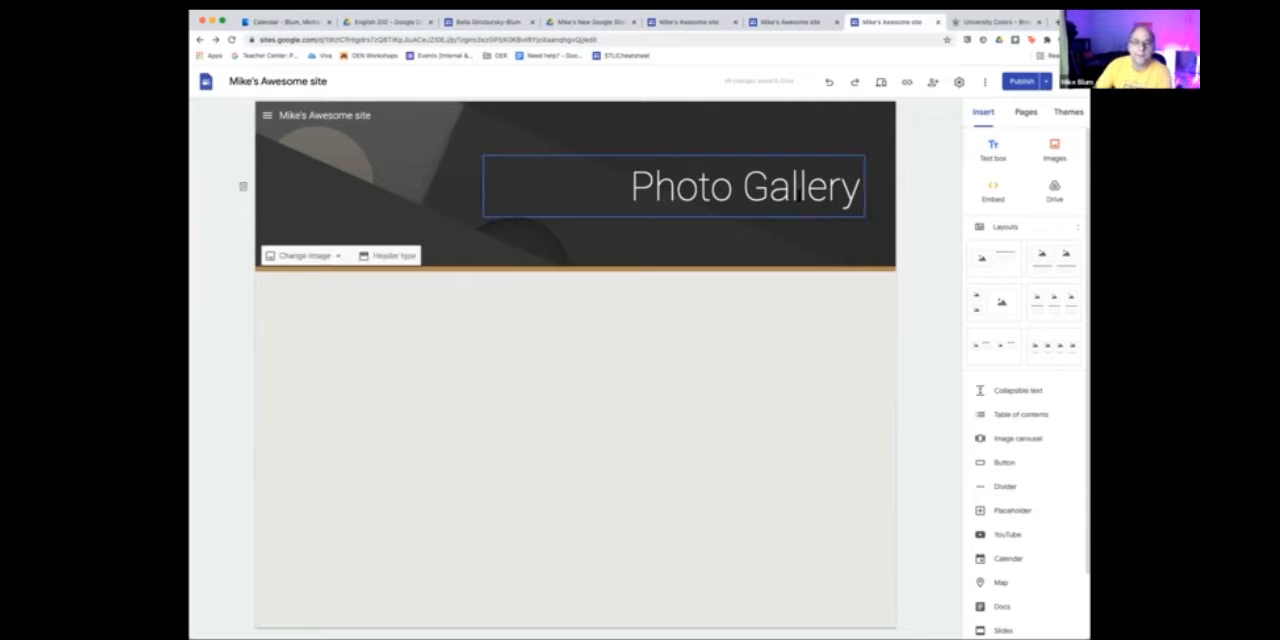
# - Examine the additional text formatting options for the Photo Gallery title without applying any
pyautogui.click(799, 190)
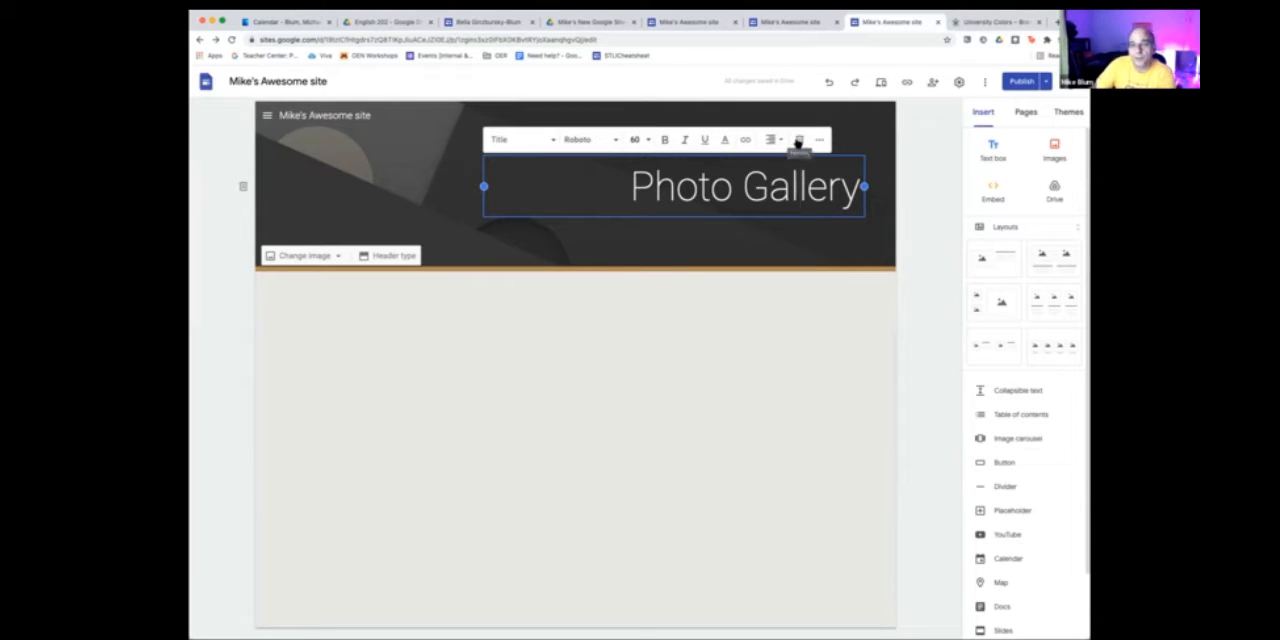
pyautogui.moveTo(855, 185); pyautogui.dragTo(634, 175)
pyautogui.click(817, 141)
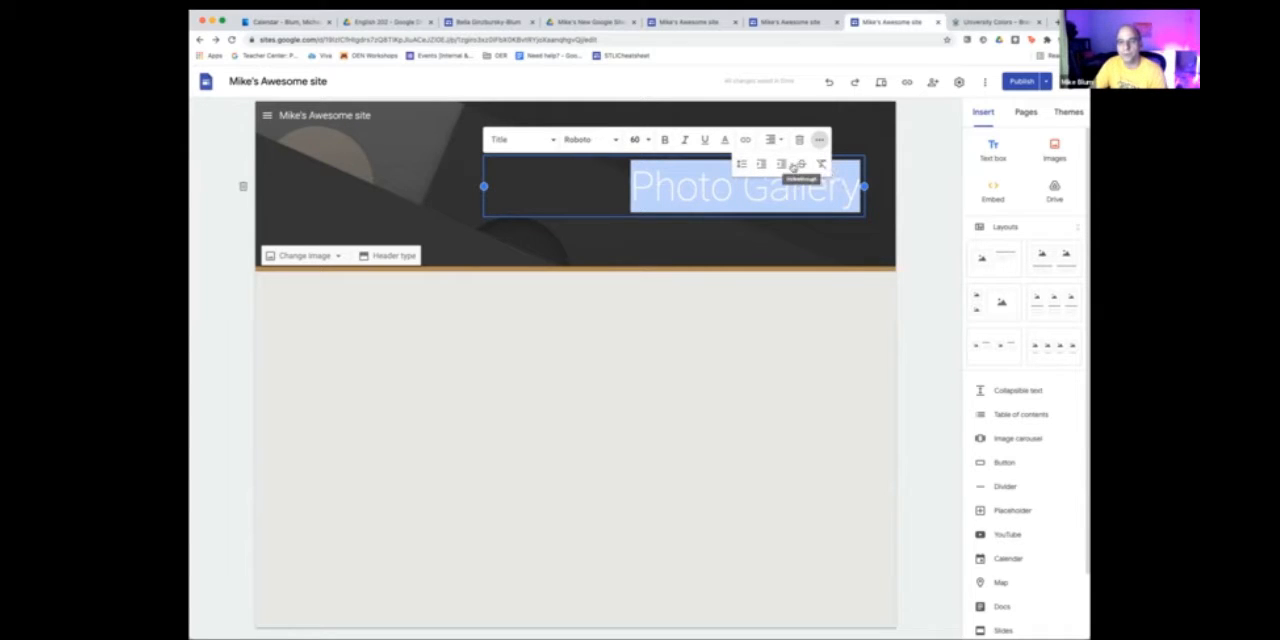
pyautogui.click(802, 363)
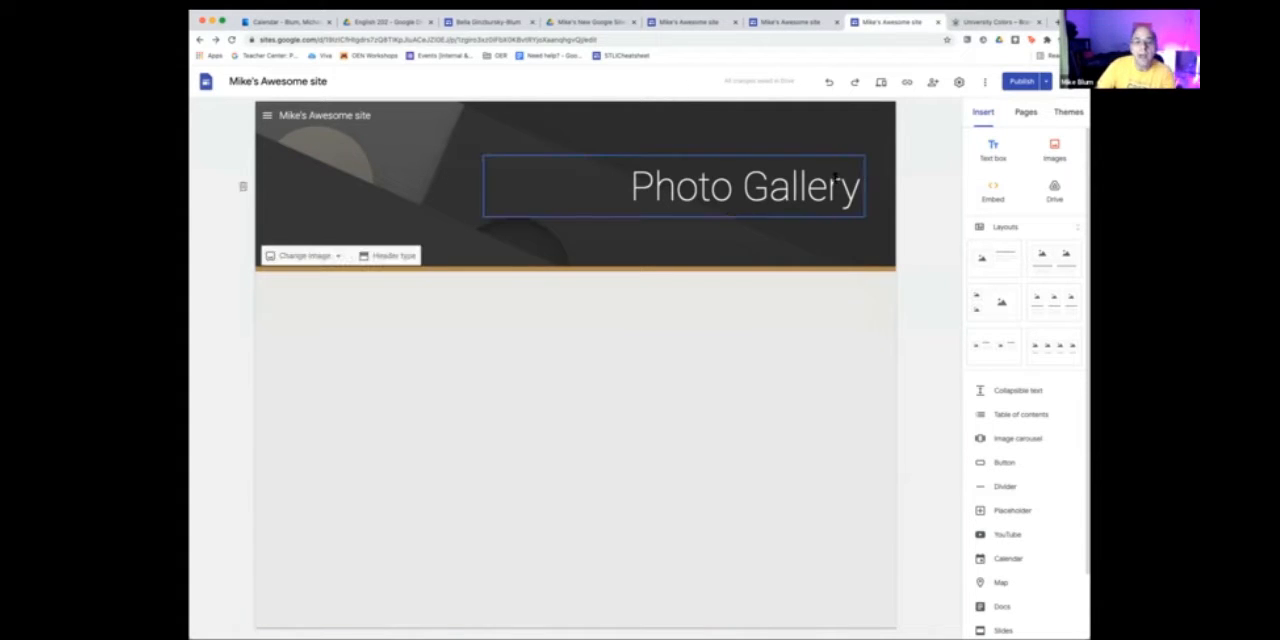
# - Narrow the title's text box from its left edge until the text wraps, and widen it to fit Photo Gallery on one line
pyautogui.click(728, 186)
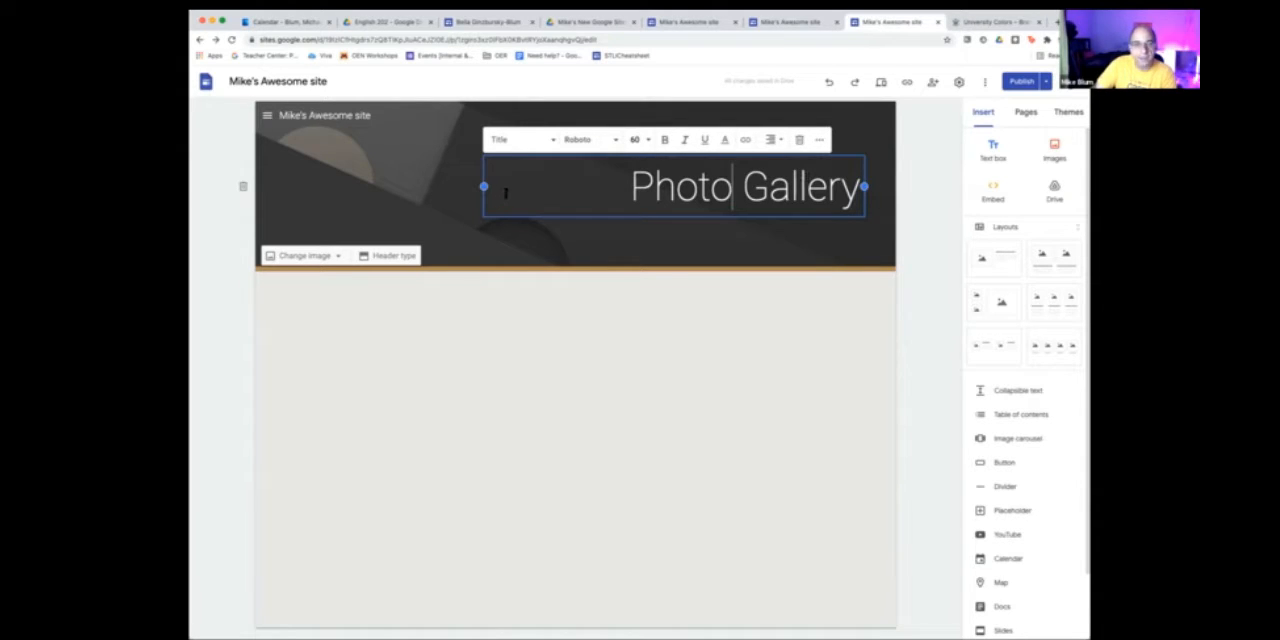
pyautogui.moveTo(484, 186); pyautogui.dragTo(731, 188)
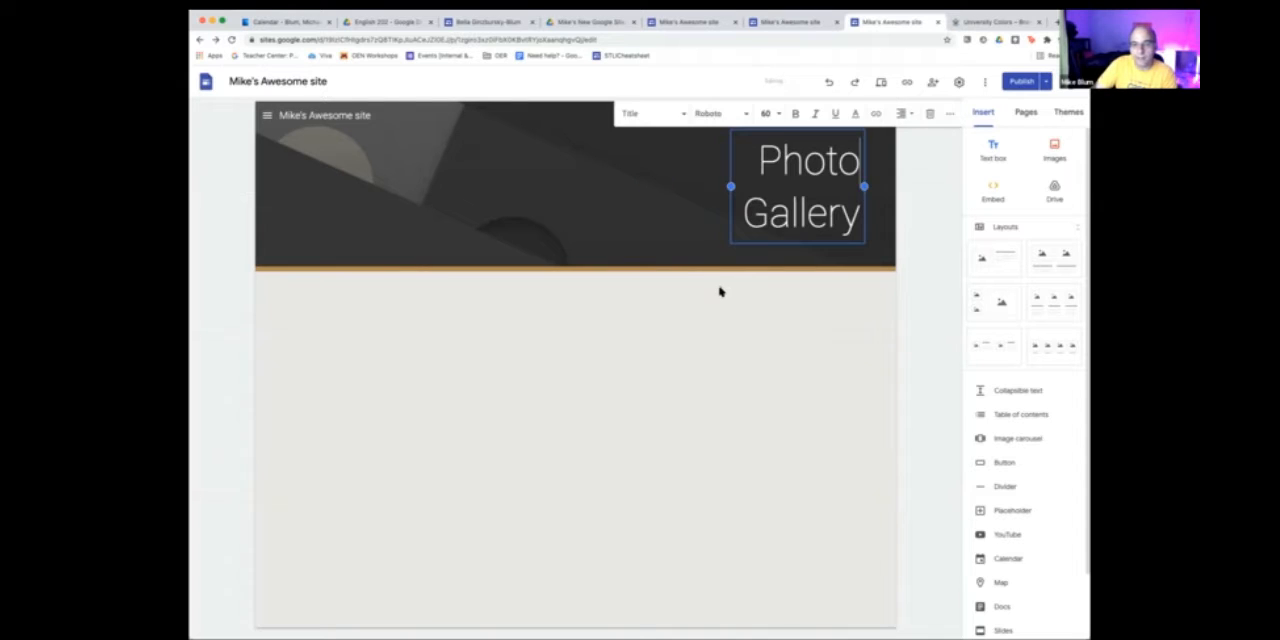
pyautogui.click(797, 213)
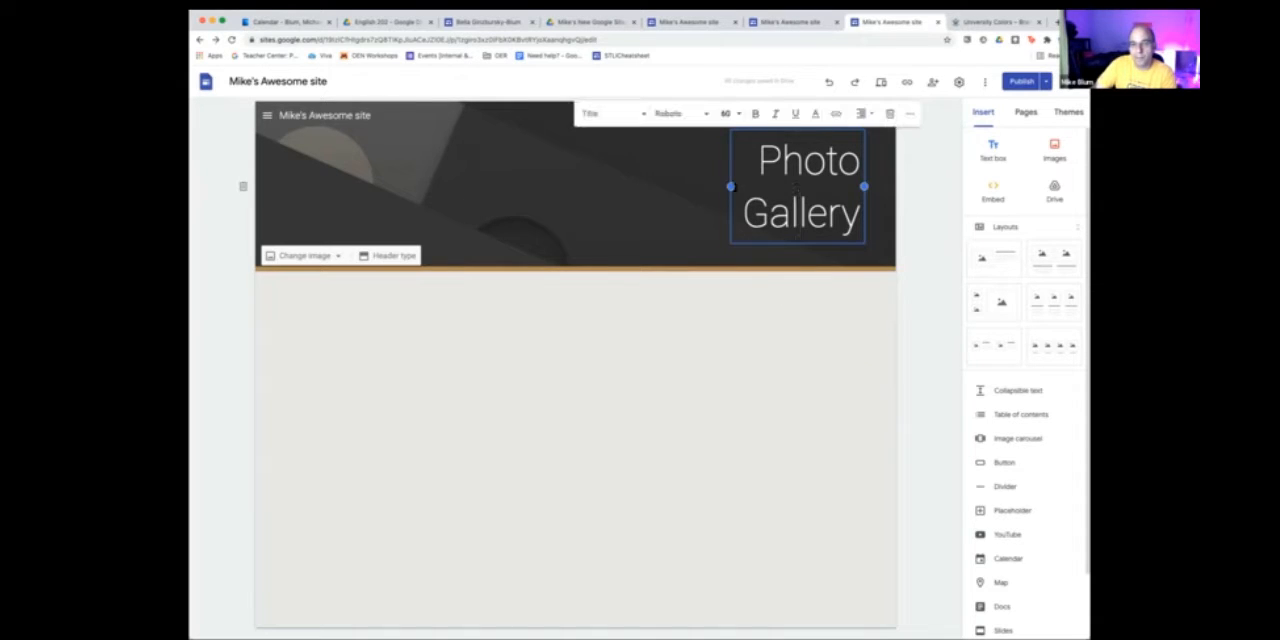
pyautogui.moveTo(731, 186); pyautogui.dragTo(580, 190)
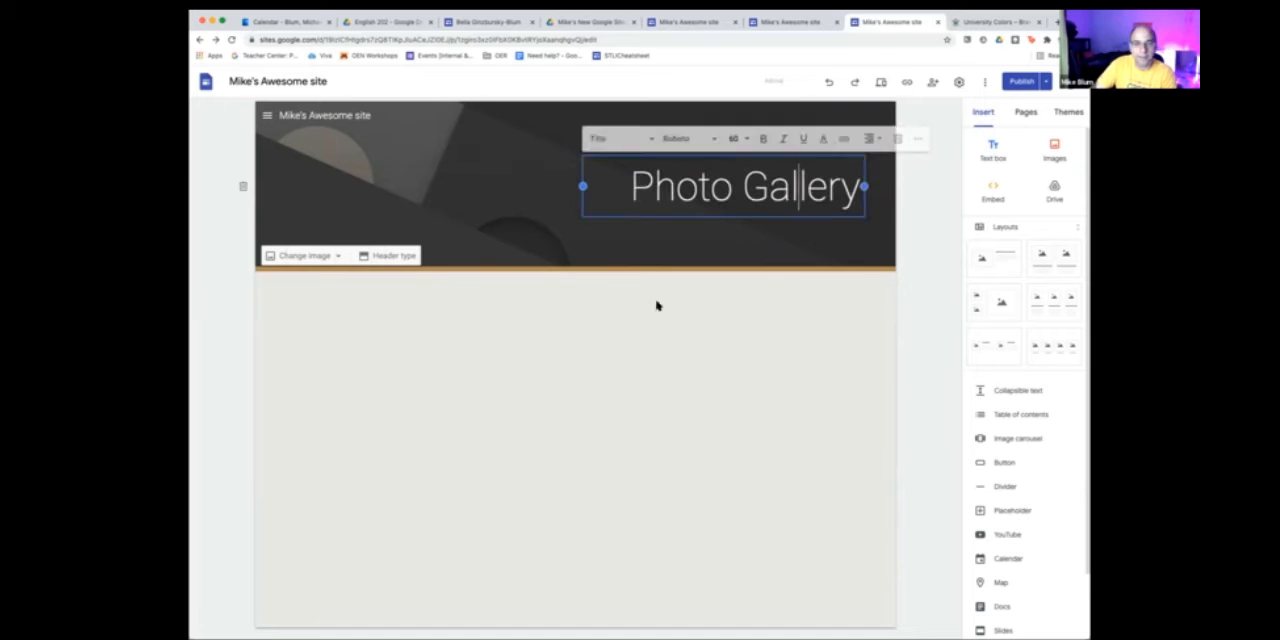
# - Upload the storefront photo collage as the Photo Gallery header image, and switch its readability adjustment off and back on
pyautogui.click(729, 353)
pyautogui.click(733, 172)
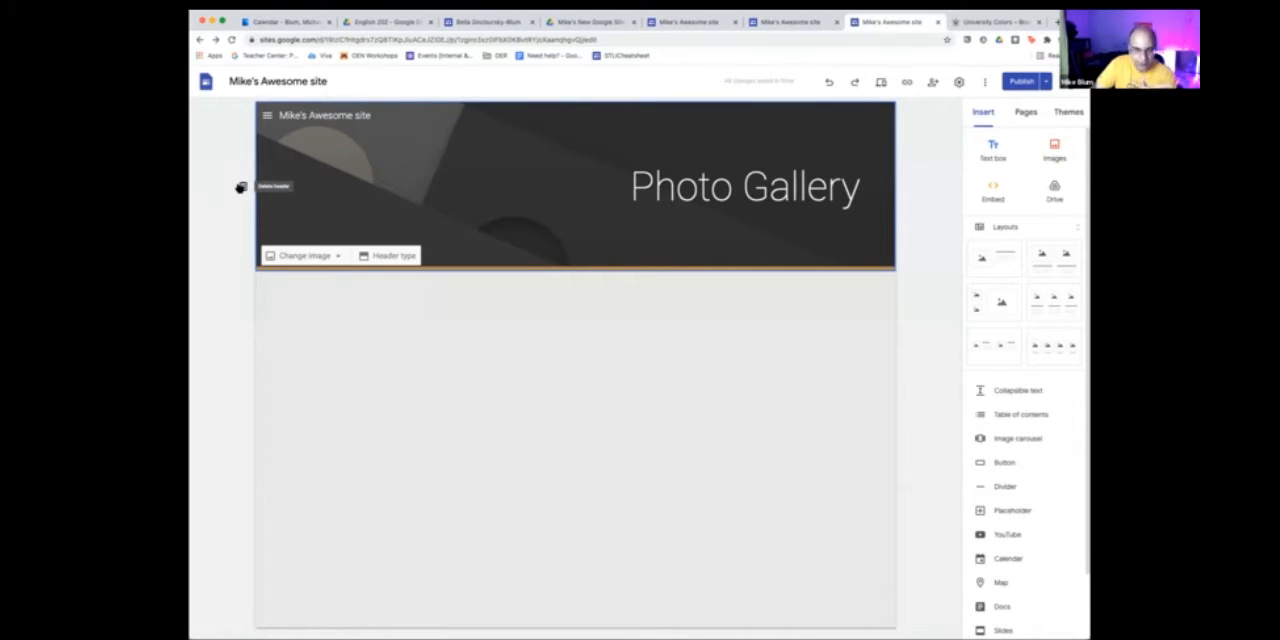
pyautogui.click(334, 256)
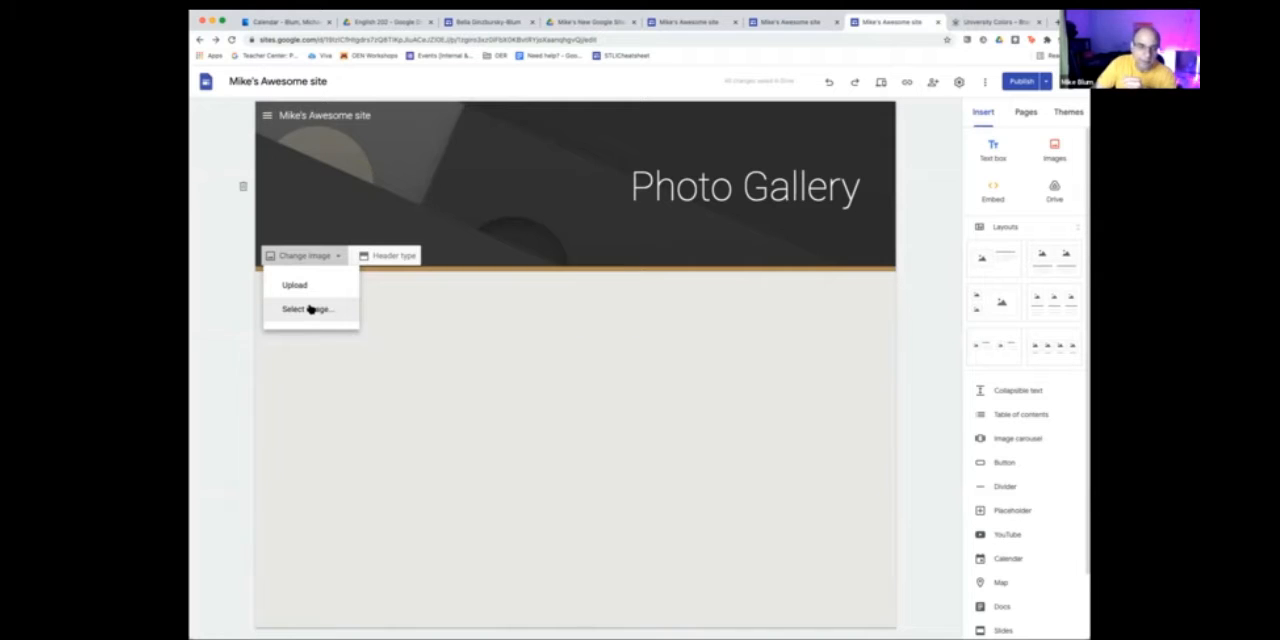
pyautogui.click(297, 284)
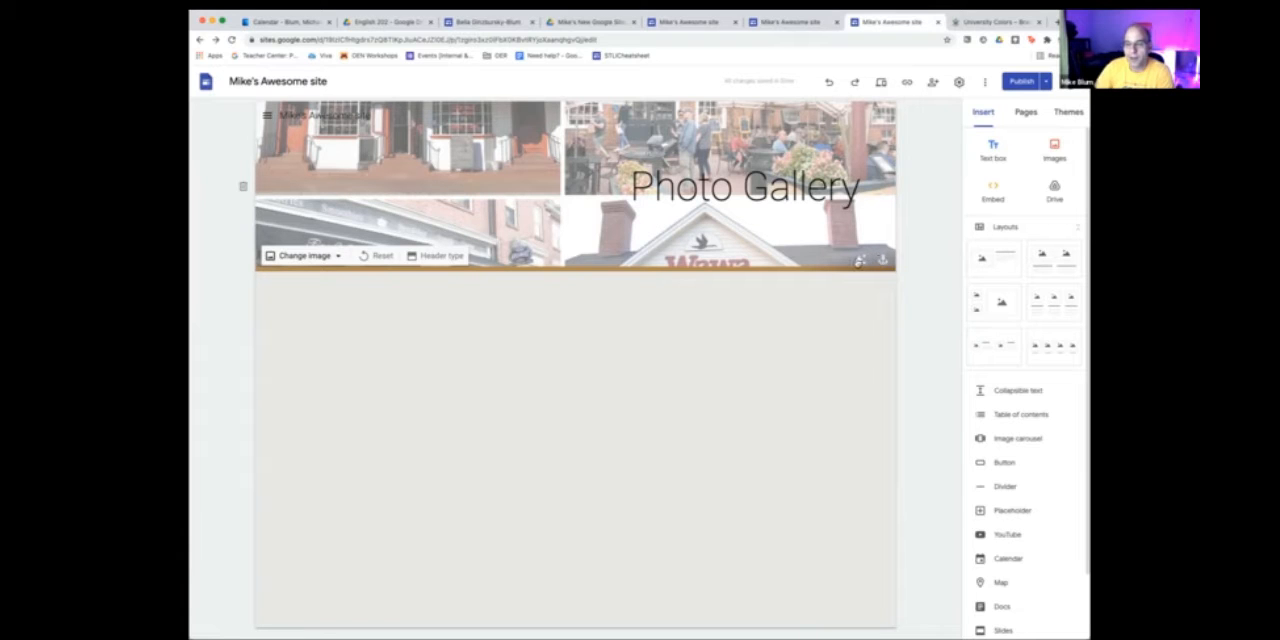
pyautogui.click(859, 260)
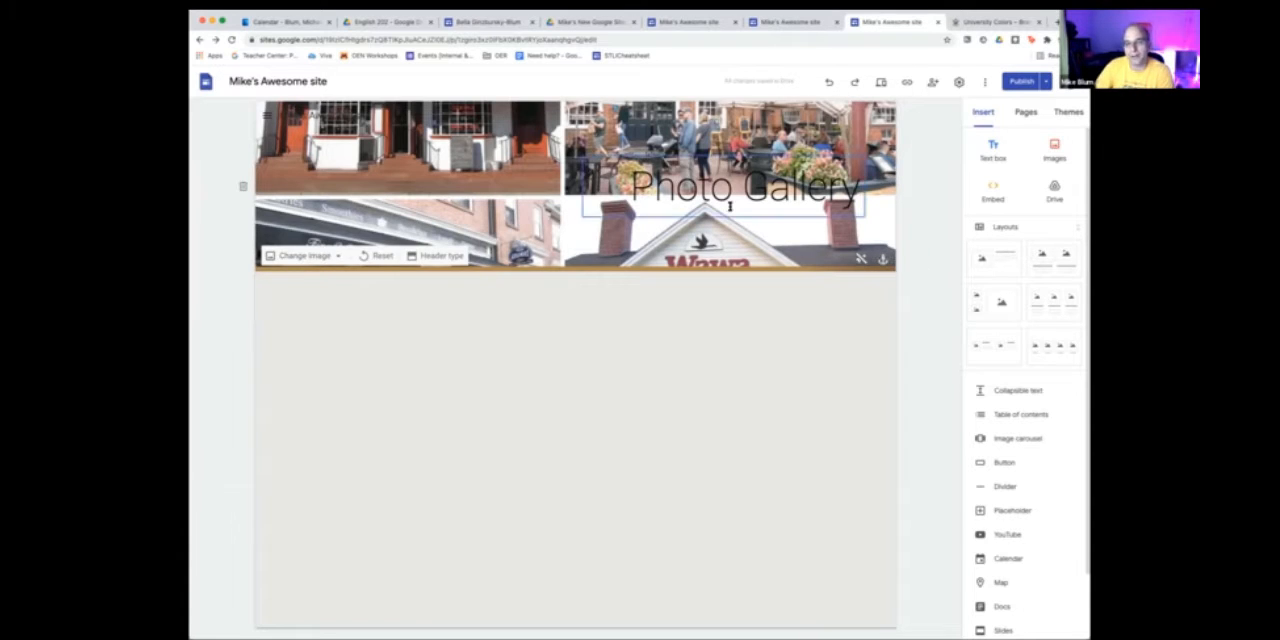
pyautogui.click(859, 259)
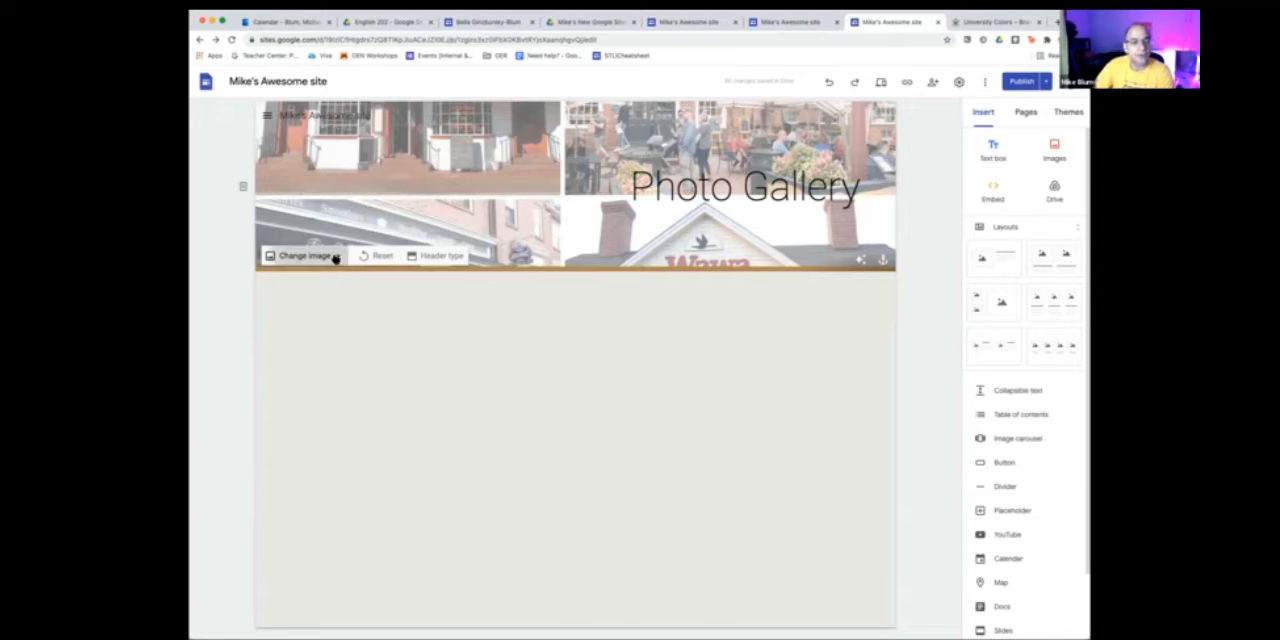
pyautogui.click(336, 258)
pyautogui.click(305, 307)
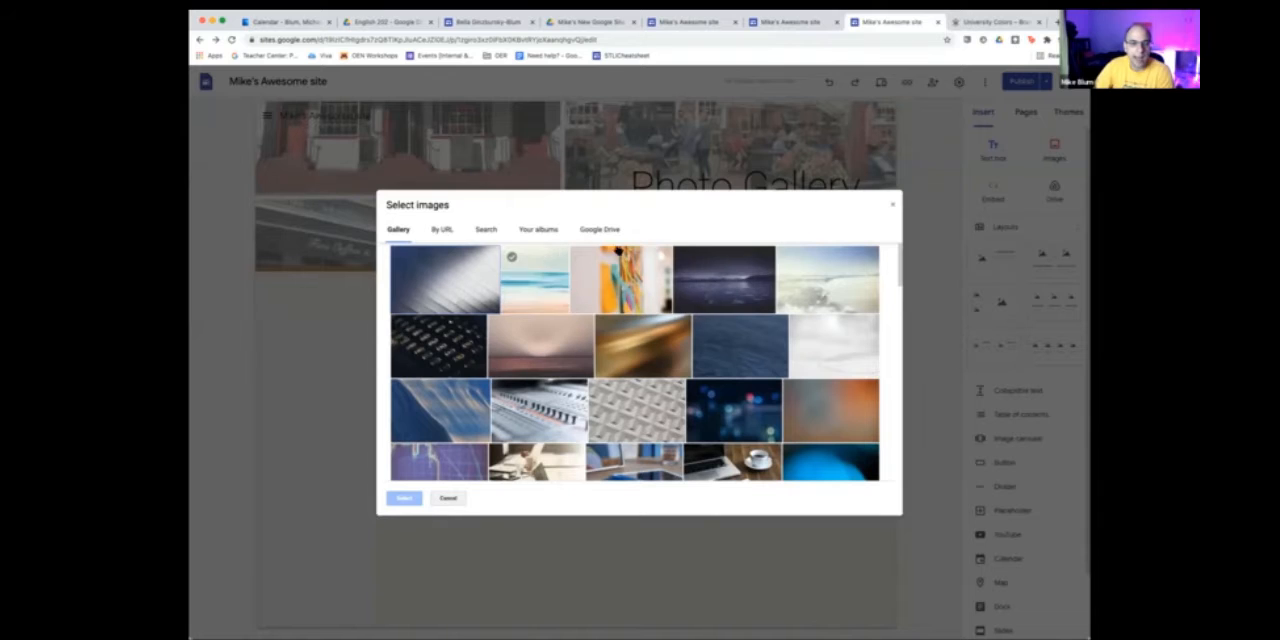
pyautogui.click(892, 204)
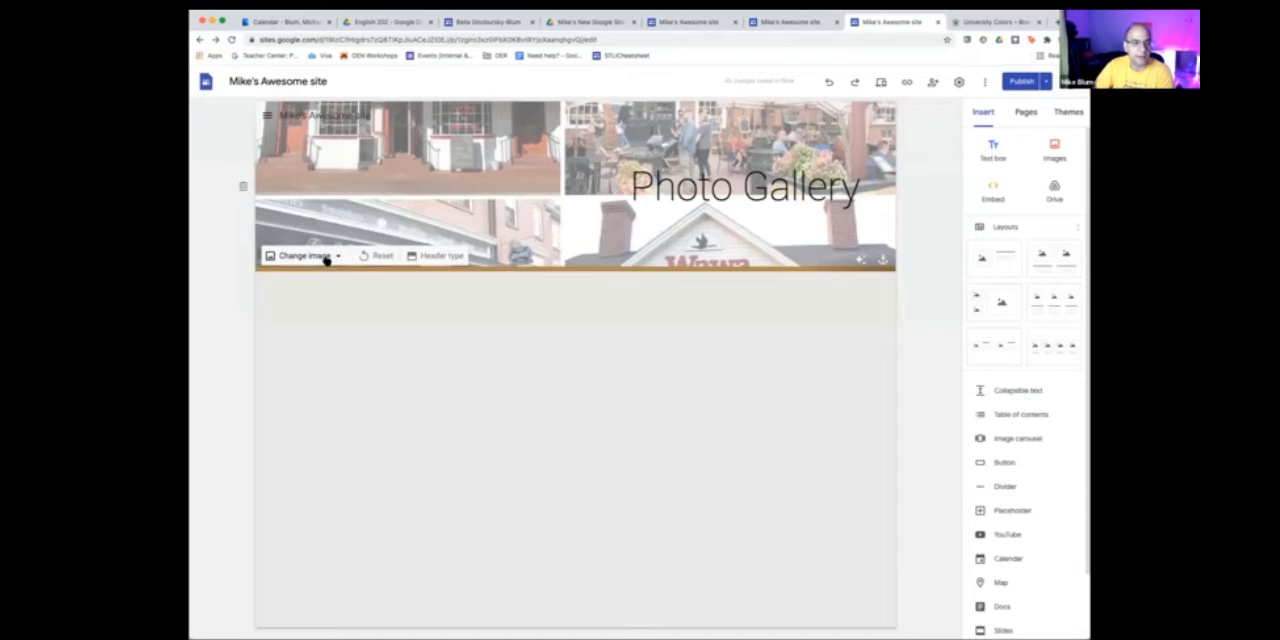
# - Search Google images for beach and set the photo of the thatched umbrella and bench as the header image
pyautogui.click(334, 257)
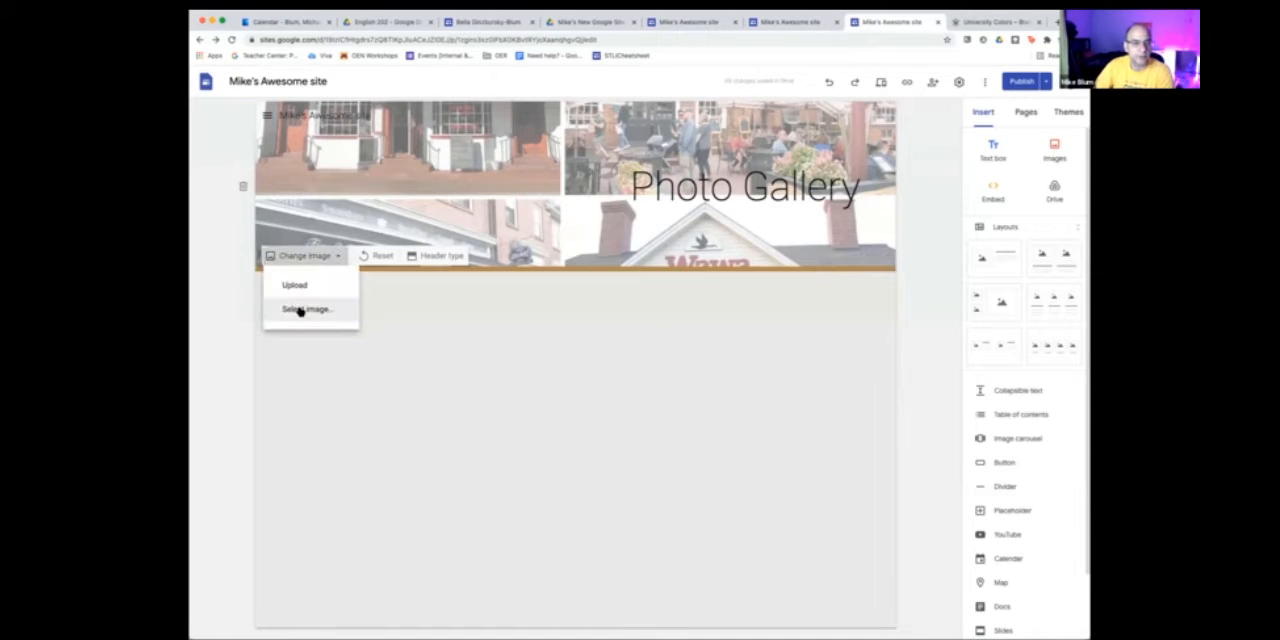
pyautogui.click(299, 311)
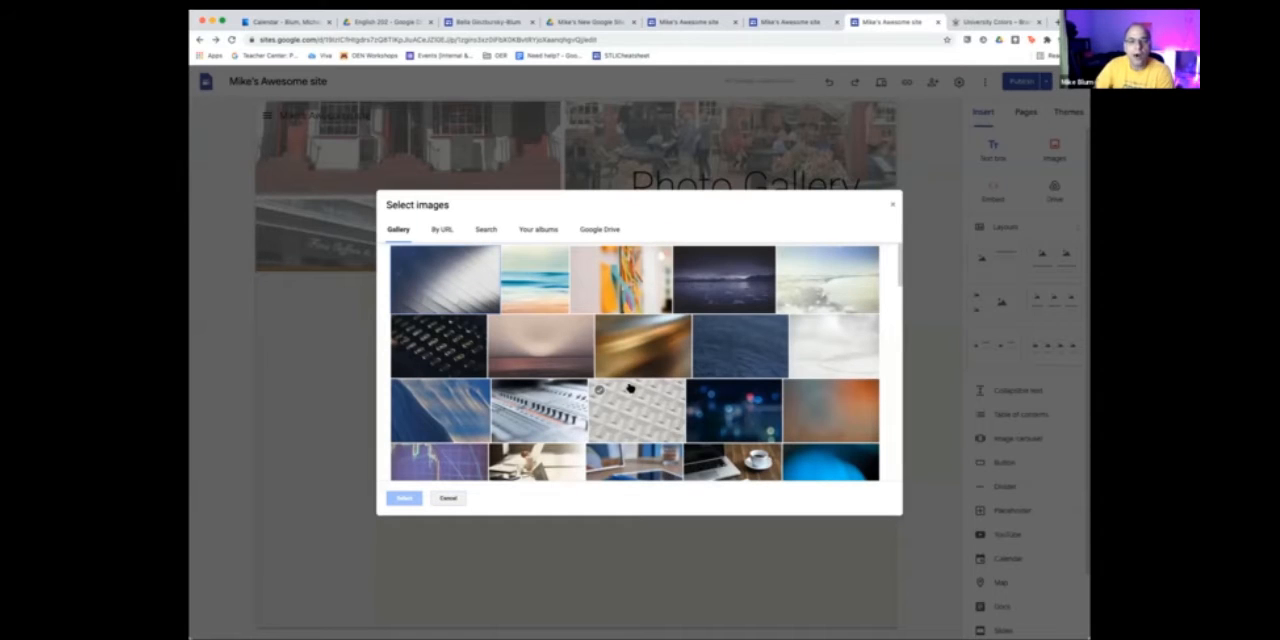
pyautogui.scroll(-15, 629, 388)
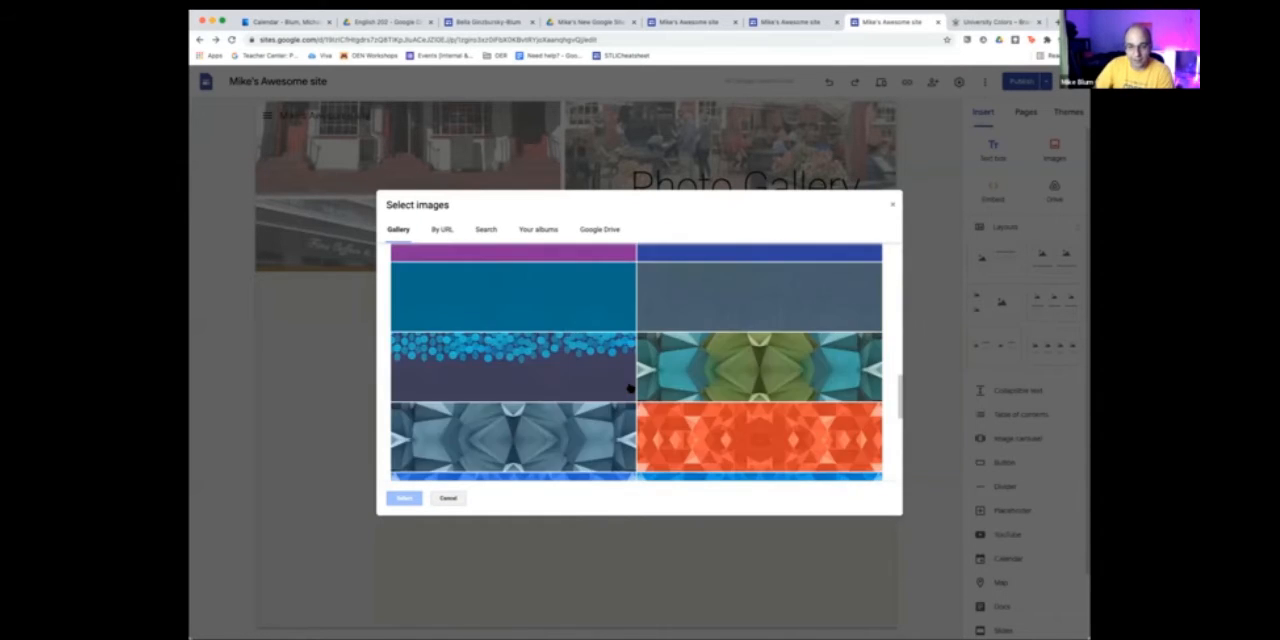
pyautogui.scroll(15, 629, 388)
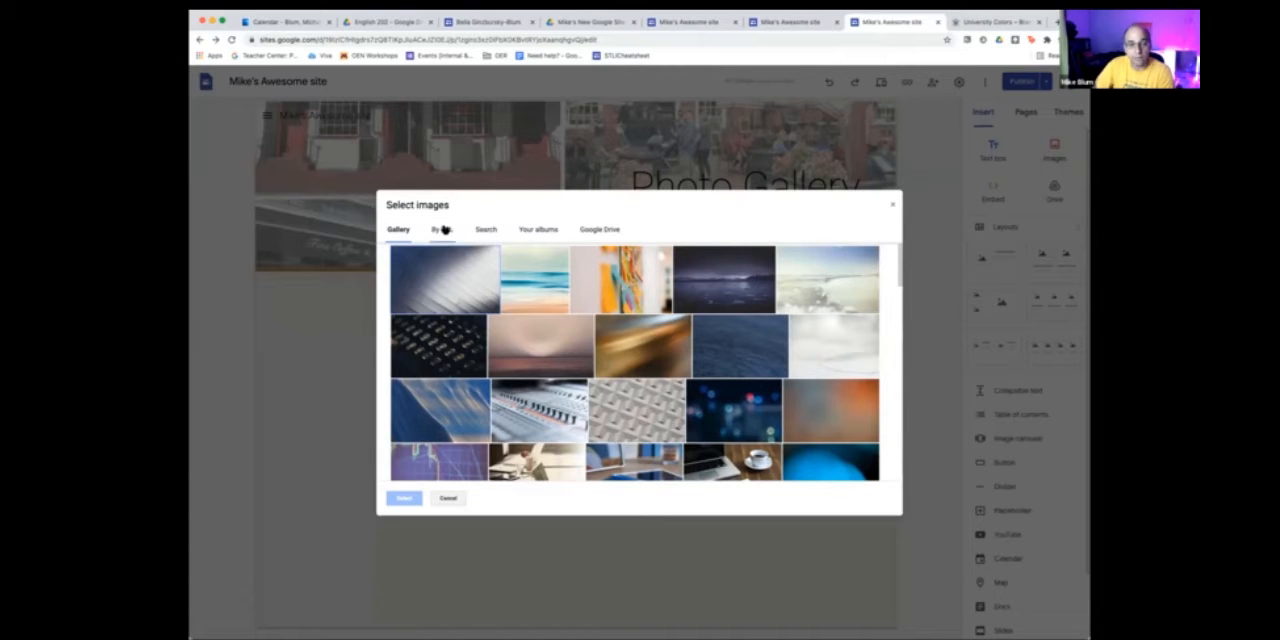
pyautogui.click(489, 230)
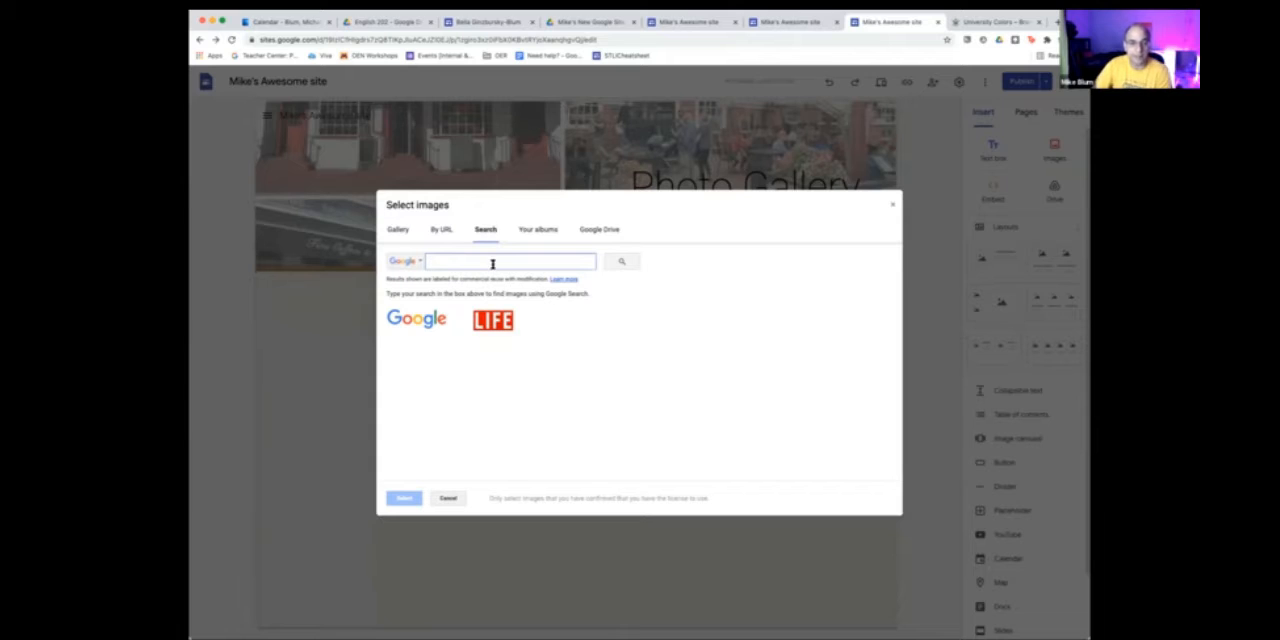
pyautogui.write('beach')
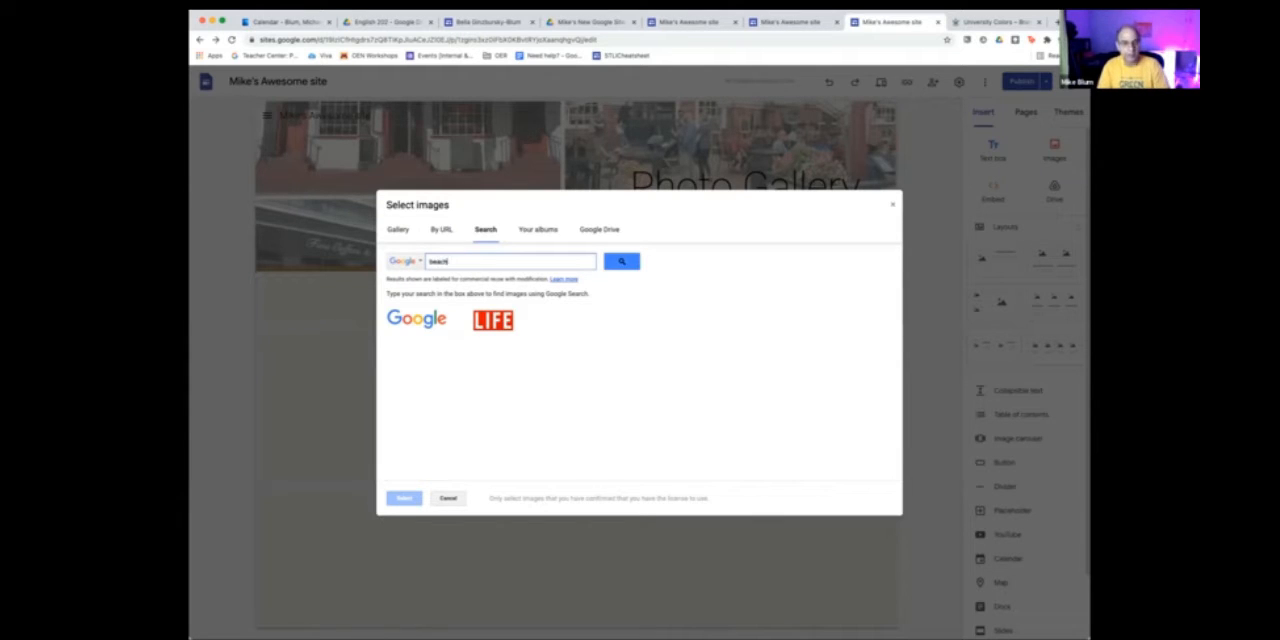
pyautogui.press('Return')
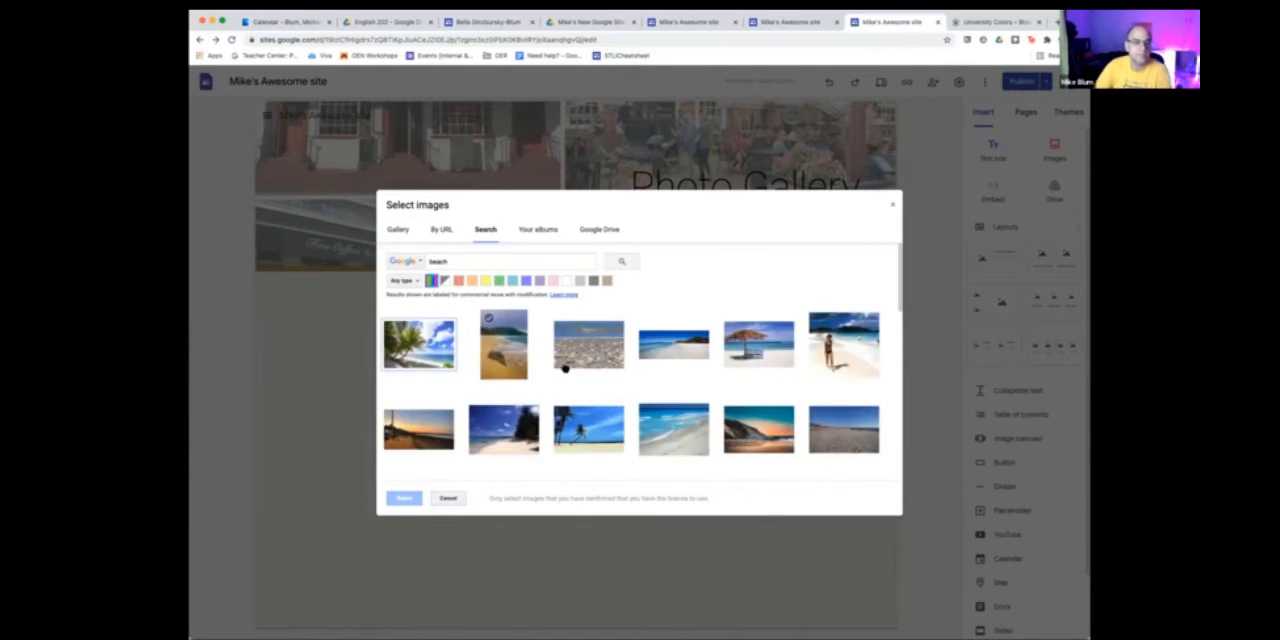
pyautogui.click(765, 346)
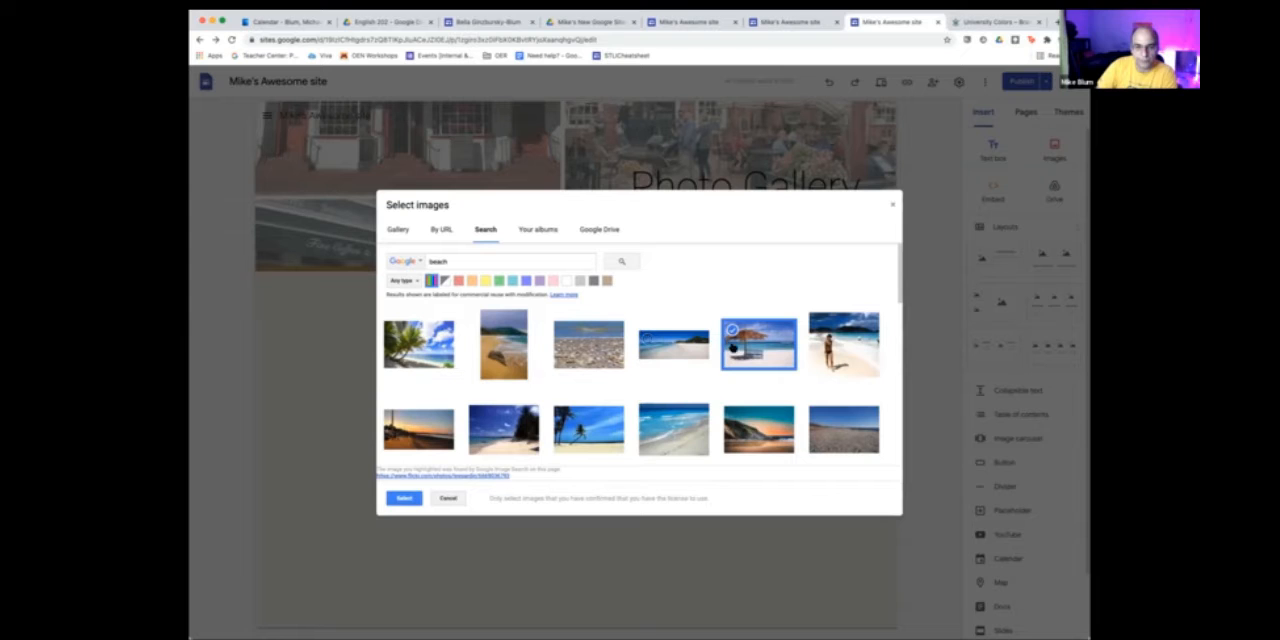
pyautogui.click(401, 498)
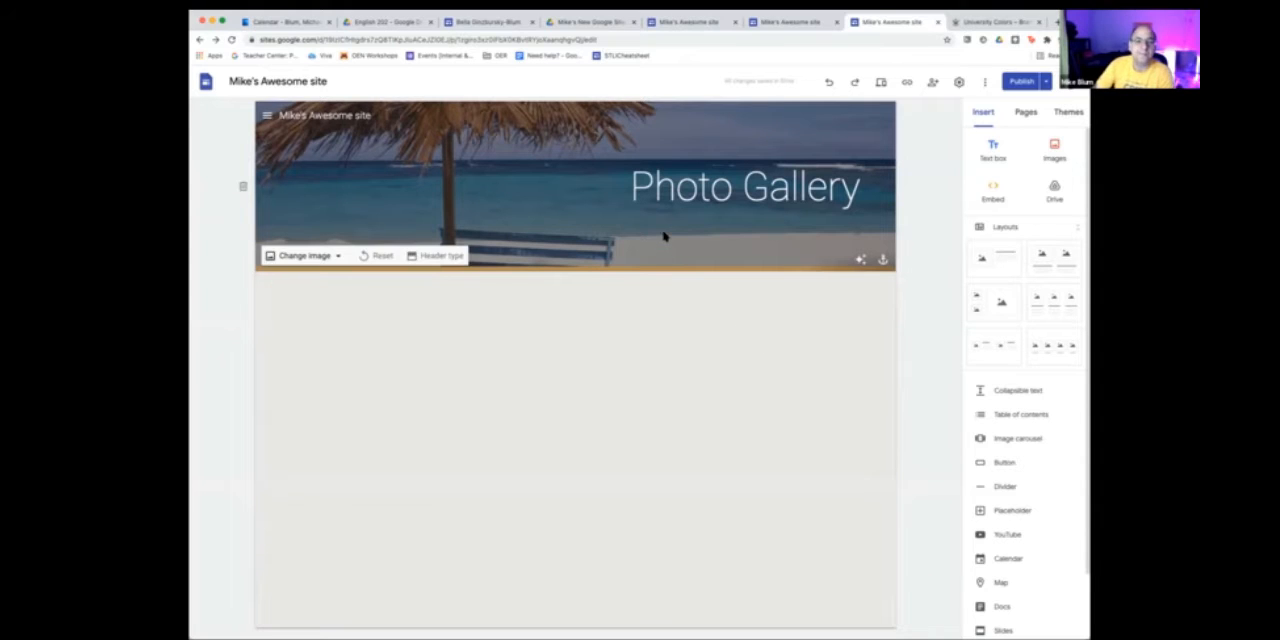
# - Try the Title only, Large banner and Cover header types on the Photo Gallery page, and return it to Banner
pyautogui.click(437, 257)
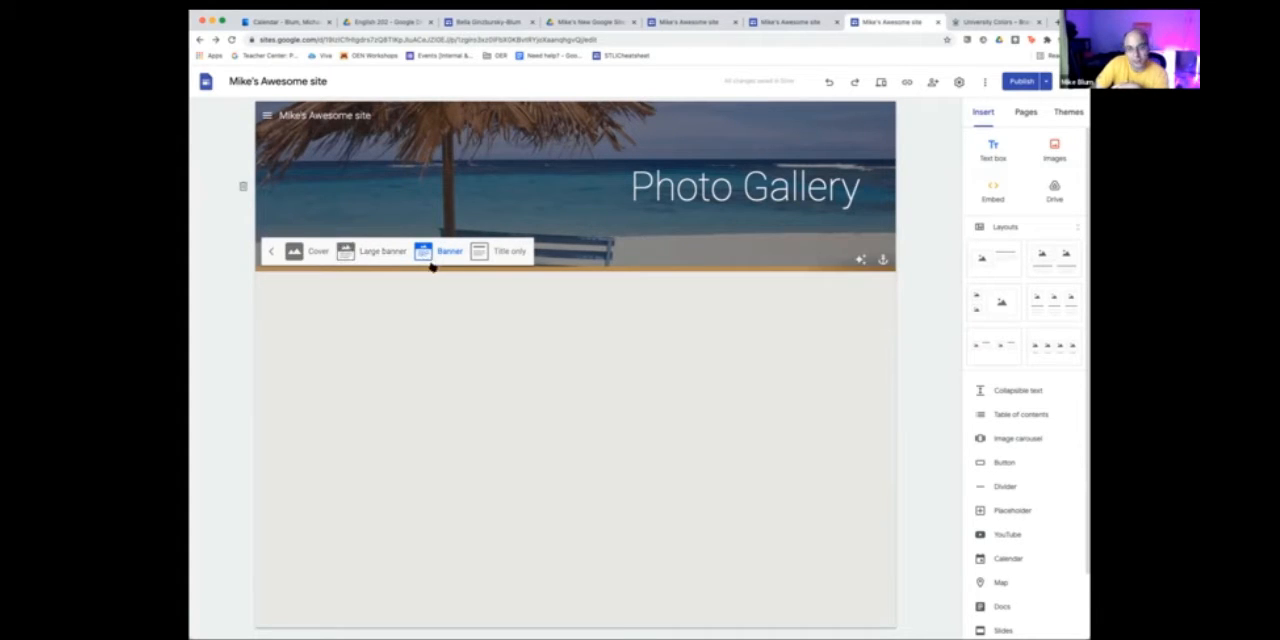
pyautogui.click(490, 253)
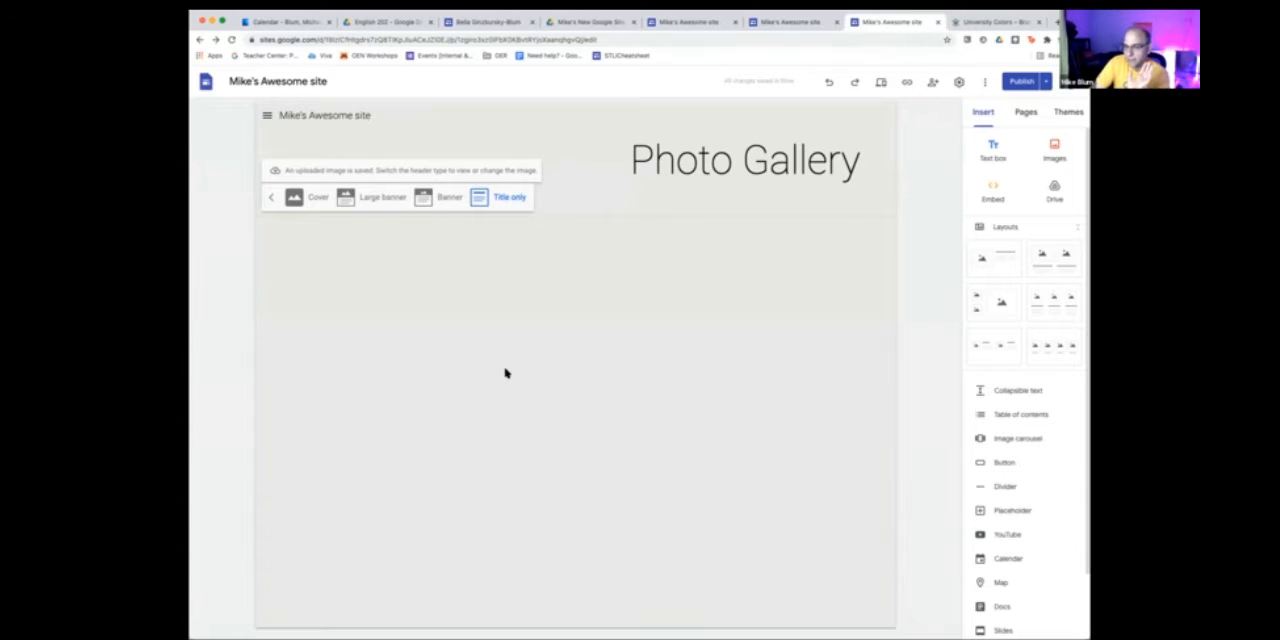
pyautogui.click(432, 196)
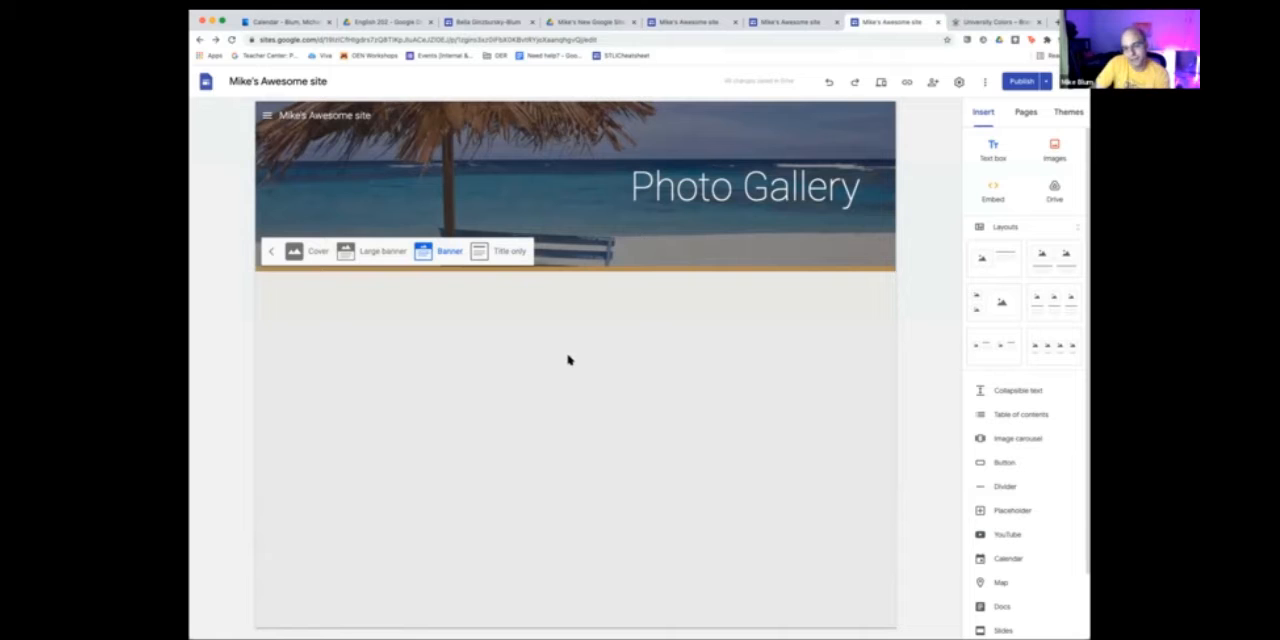
pyautogui.click(388, 252)
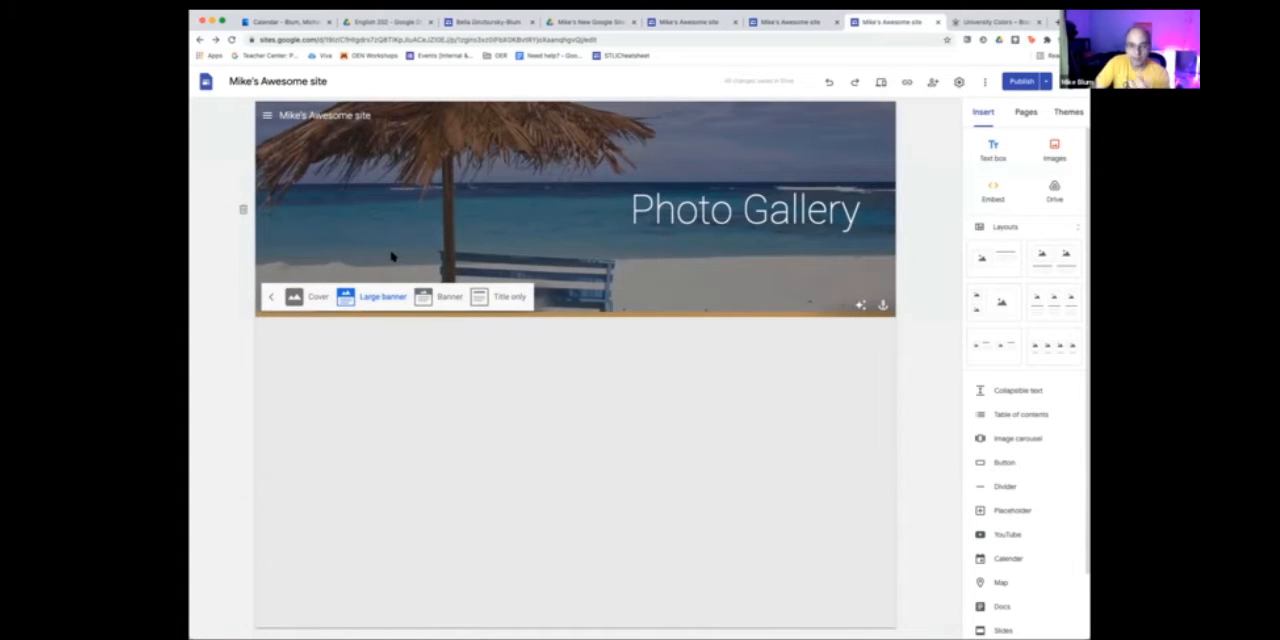
pyautogui.click(303, 296)
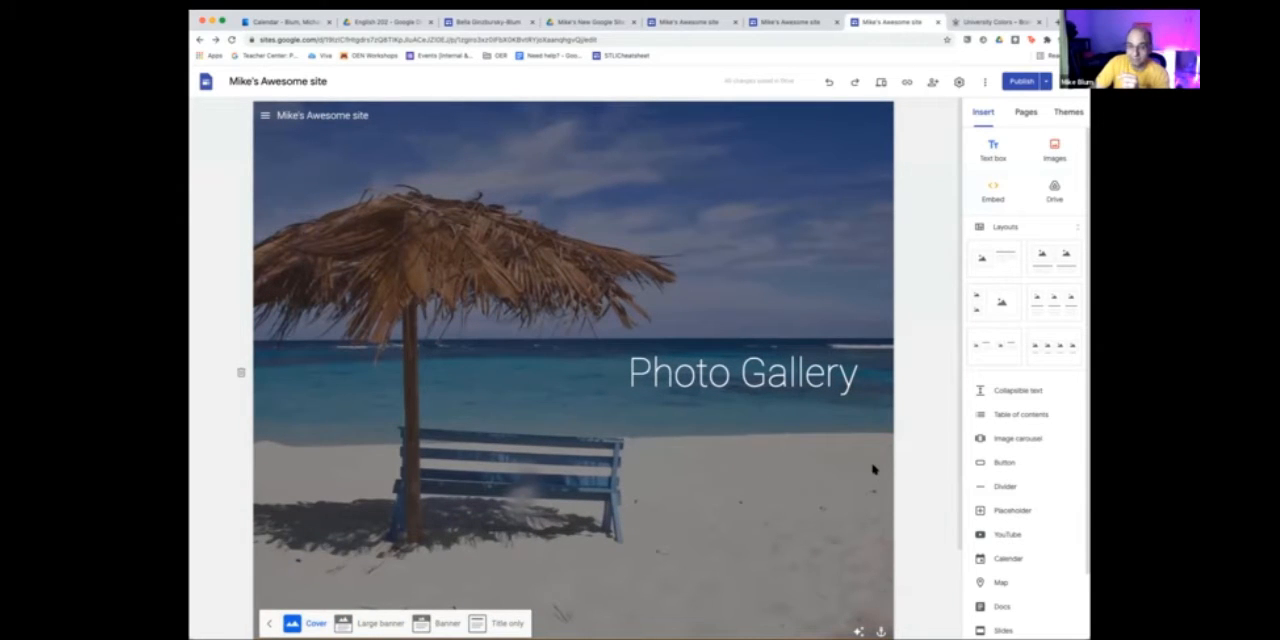
pyautogui.scroll(-2, 772, 441)
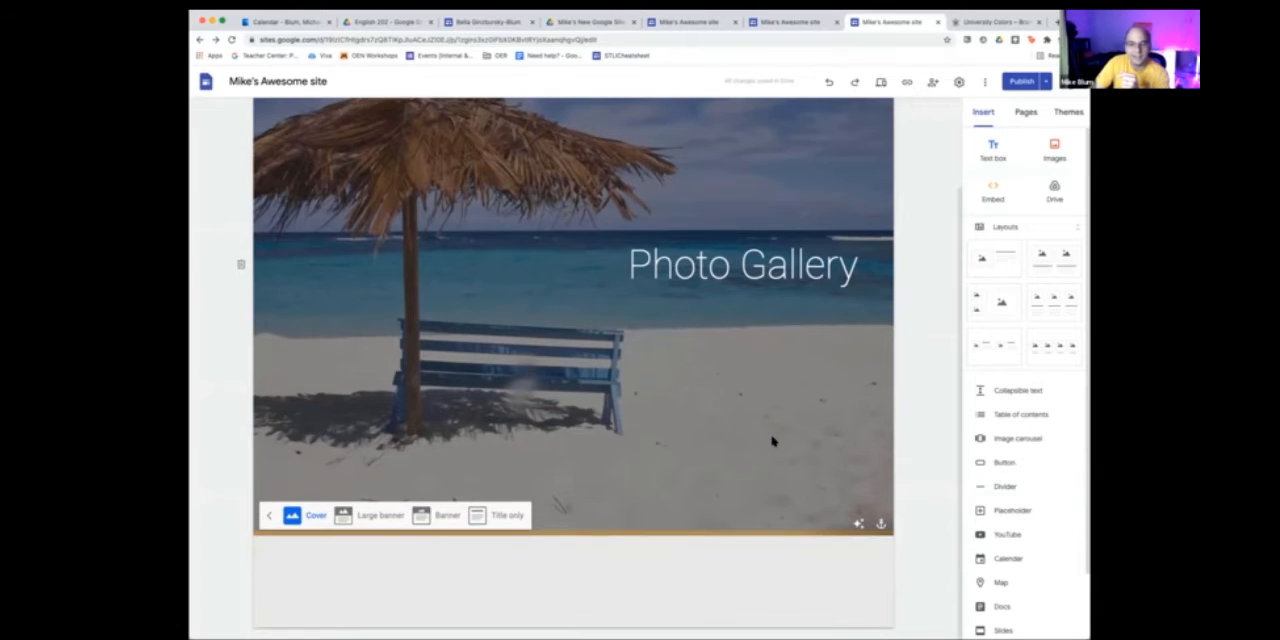
pyautogui.scroll(2, 772, 441)
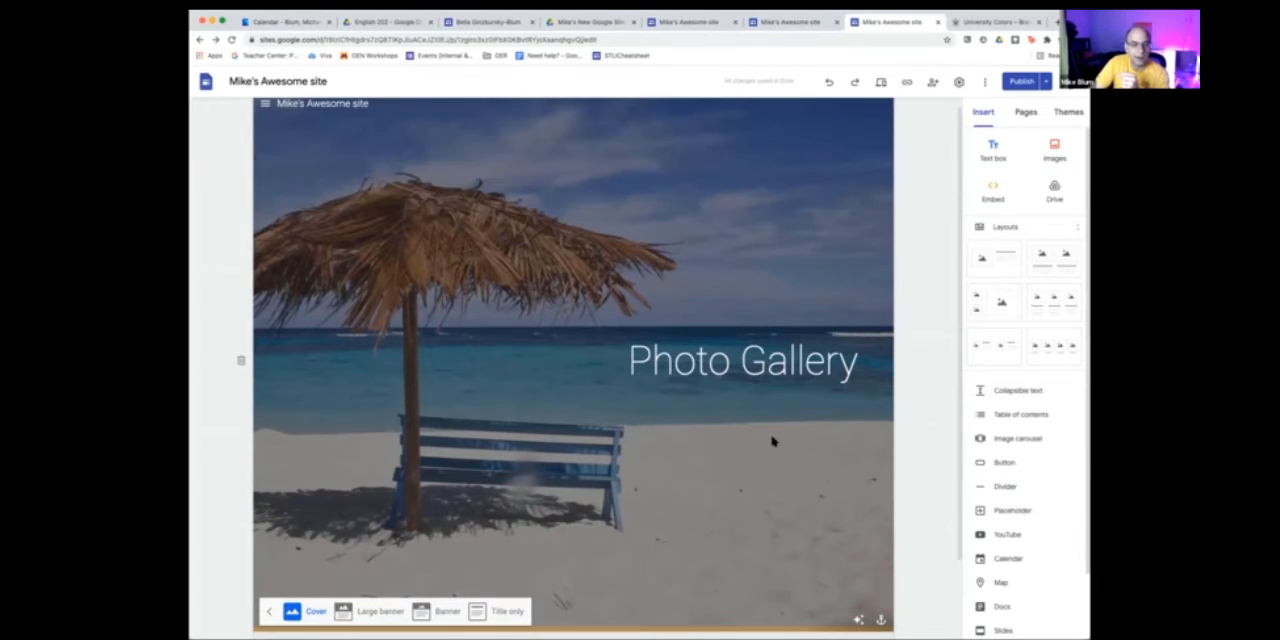
pyautogui.click(446, 610)
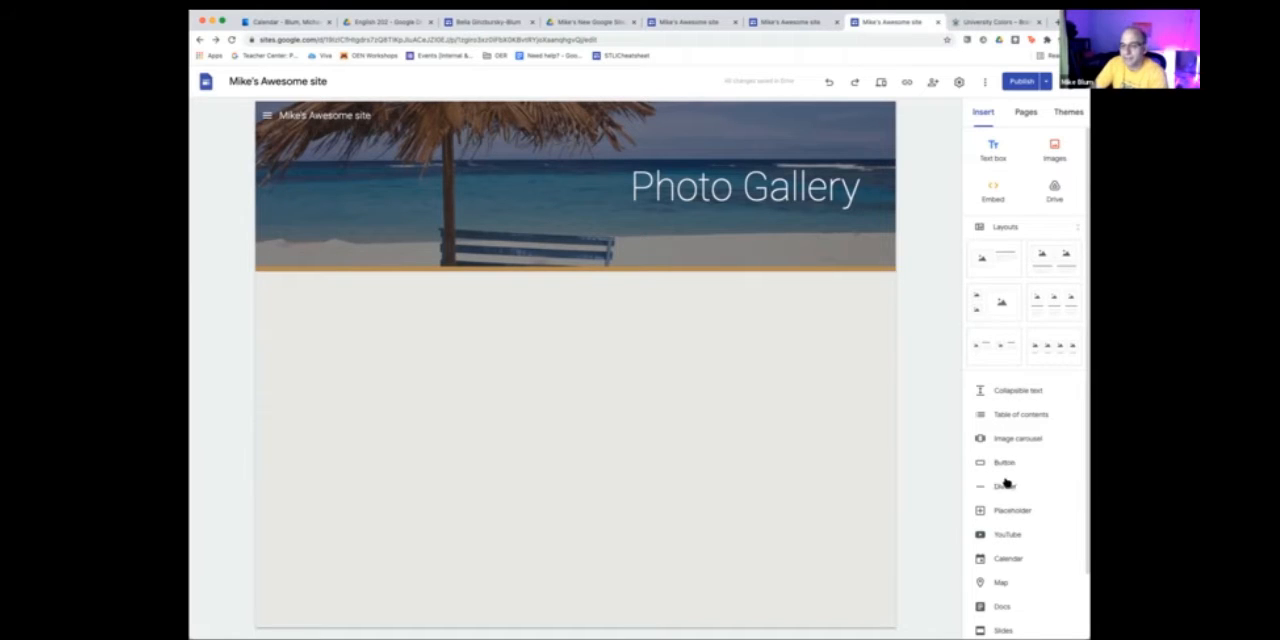
# - Insert the Consultation Contact Form from Google Forms below the Photo Gallery header
pyautogui.scroll(-3, 1005, 484)
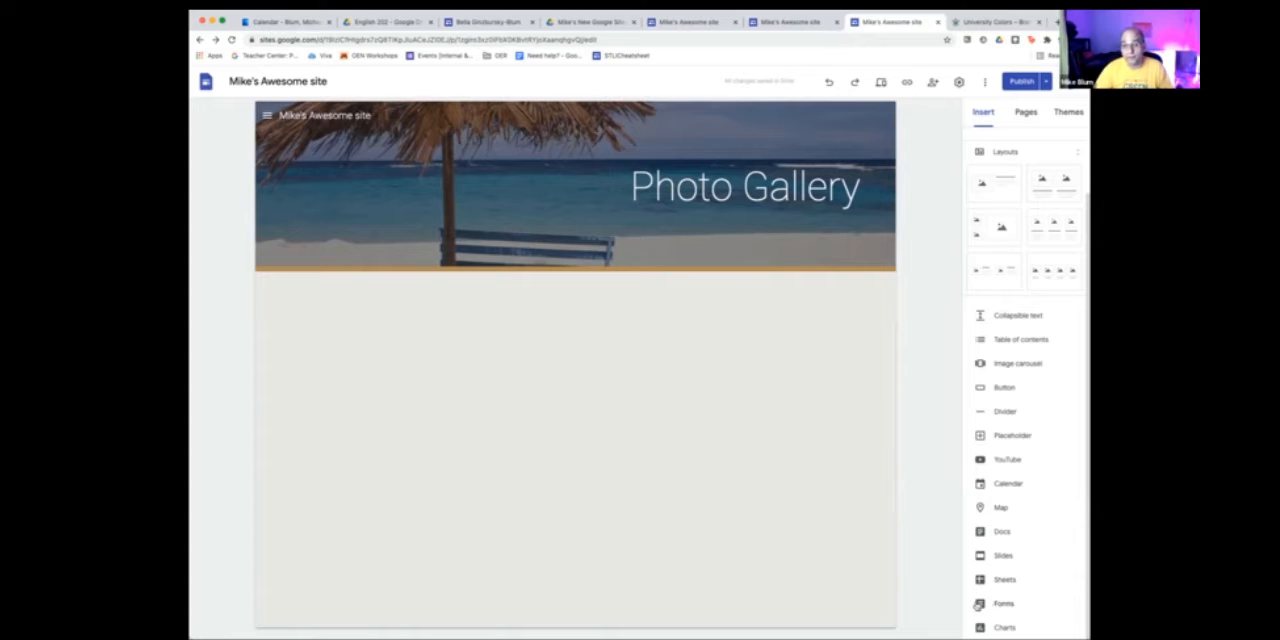
pyautogui.click(1002, 604)
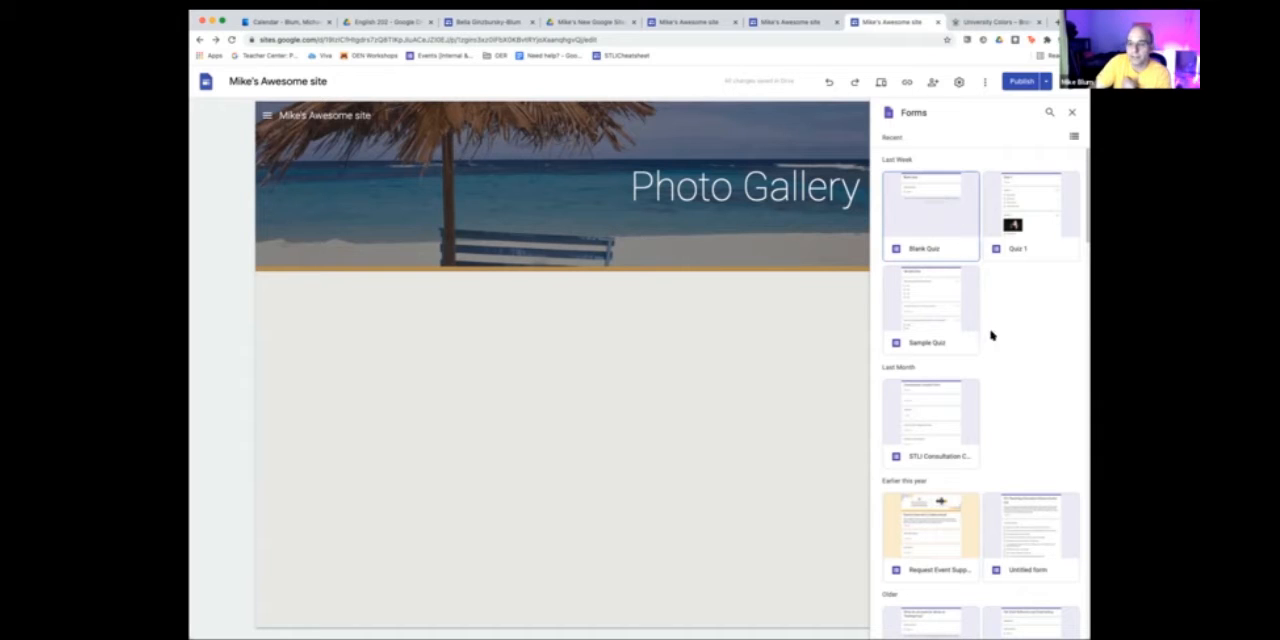
pyautogui.click(931, 411)
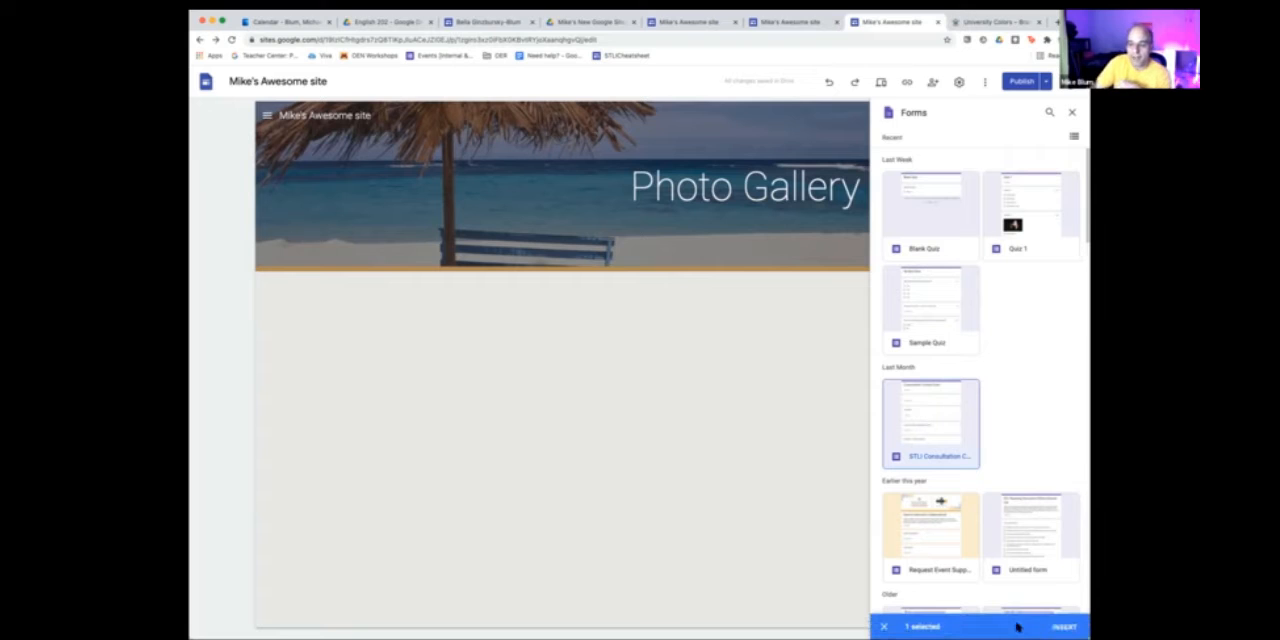
pyautogui.click(1064, 626)
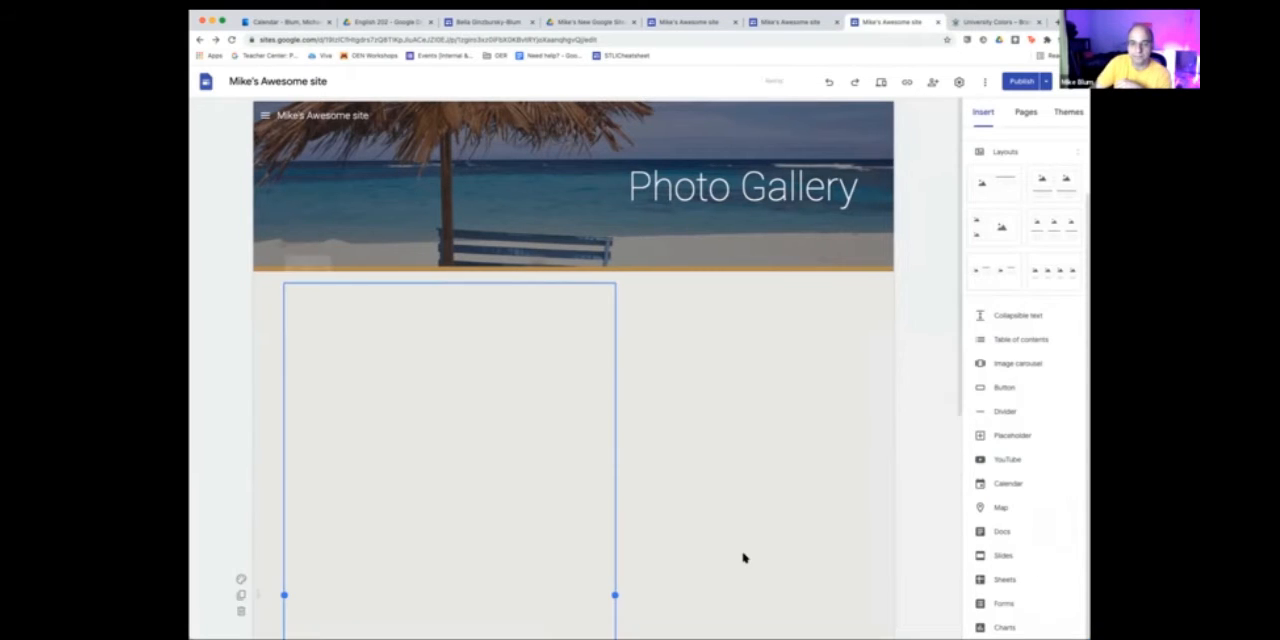
pyautogui.click(744, 559)
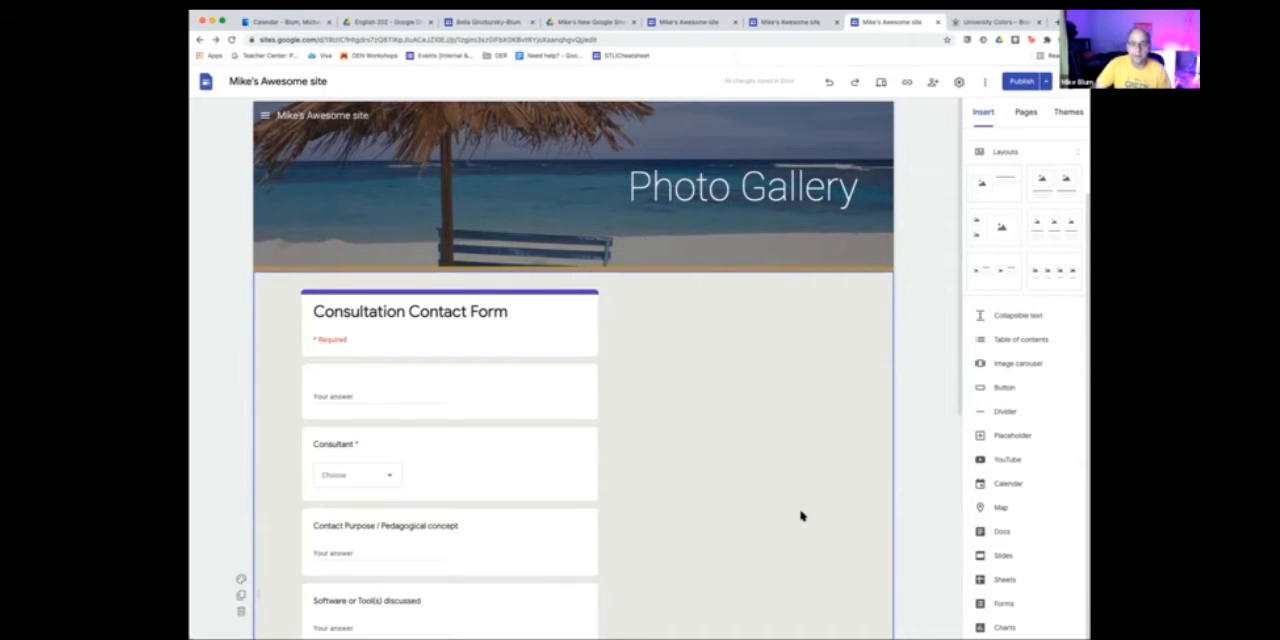
# - Shorten the embedded form's frame from its lower edge so that it ends just below the Consultant question
pyautogui.scroll(-2, 794, 404)
pyautogui.scroll(-5, 794, 404)
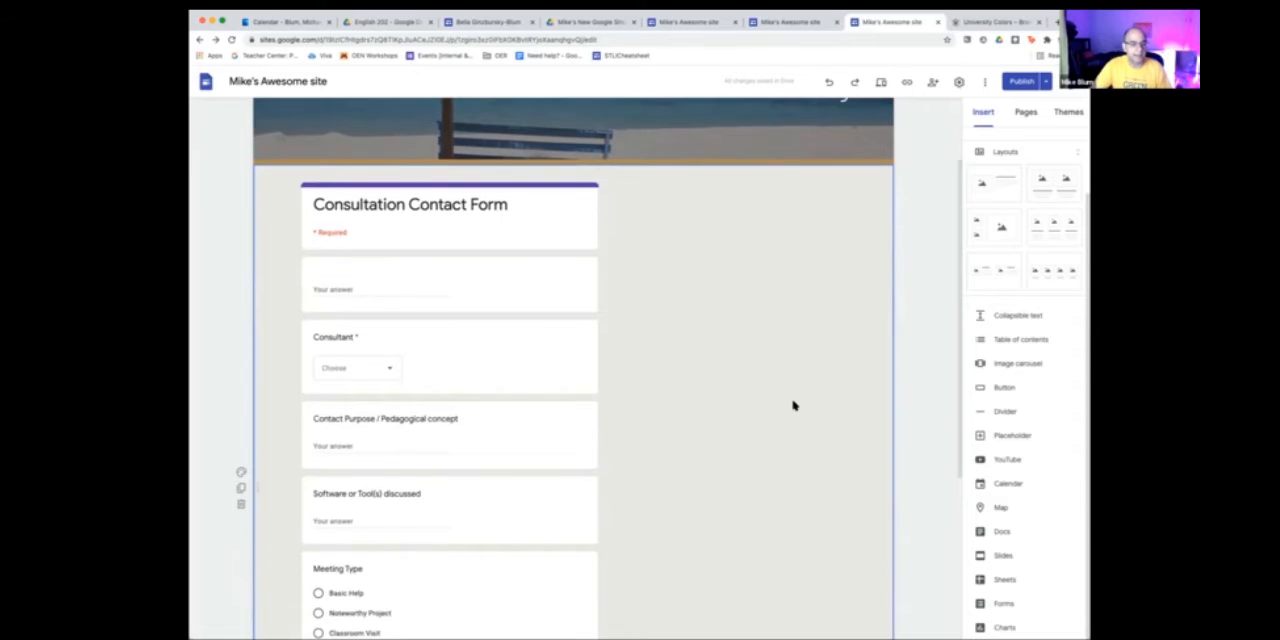
pyautogui.click(504, 437)
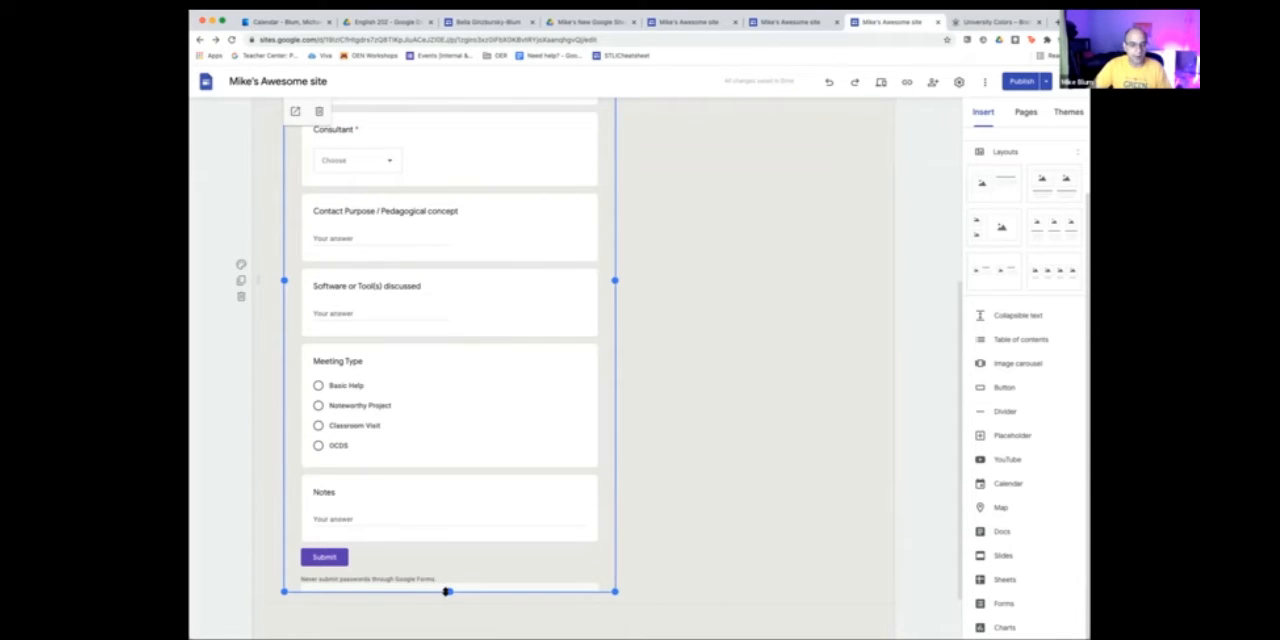
pyautogui.moveTo(444, 589); pyautogui.dragTo(457, 318)
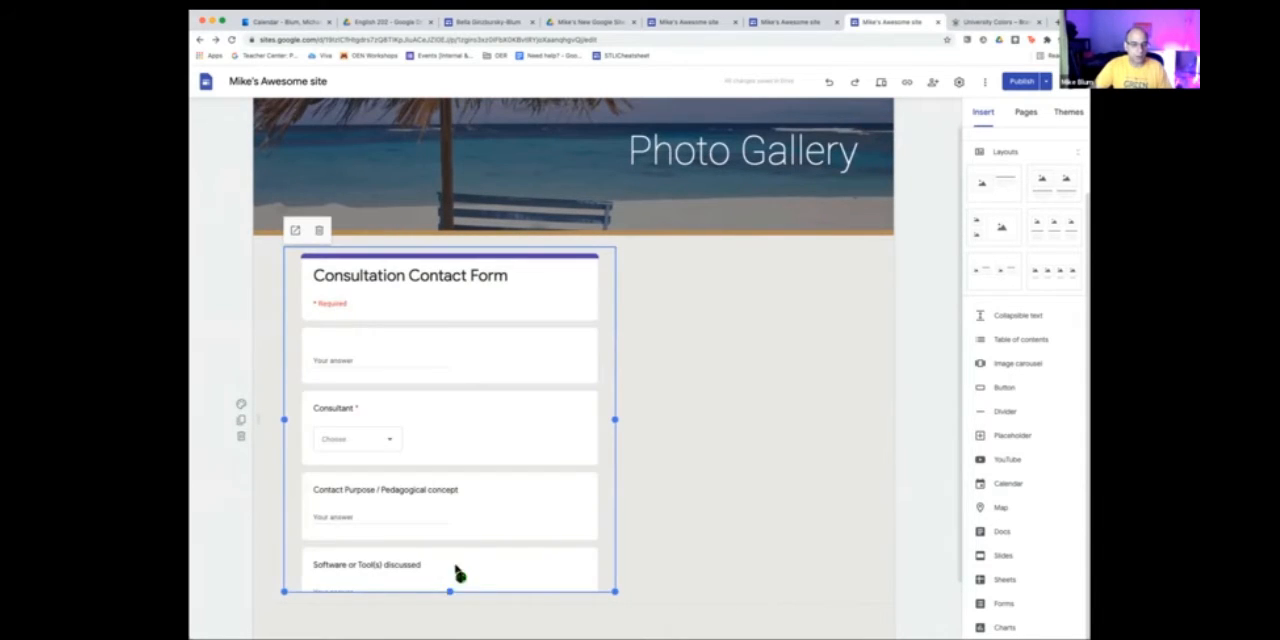
pyautogui.moveTo(454, 573); pyautogui.dragTo(466, 471)
pyautogui.click(771, 440)
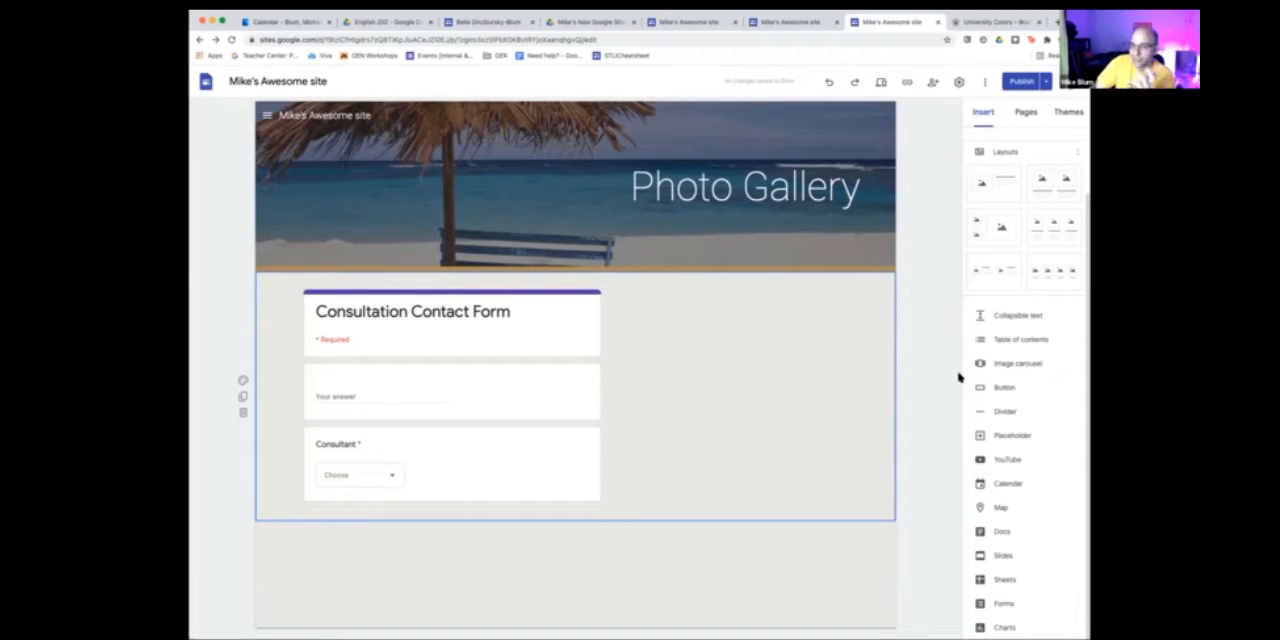
# - Insert the statue photo IMG_2024.JPG from Google Drive and place it to the right of the Consultation Contact Form
pyautogui.scroll(2, 1006, 378)
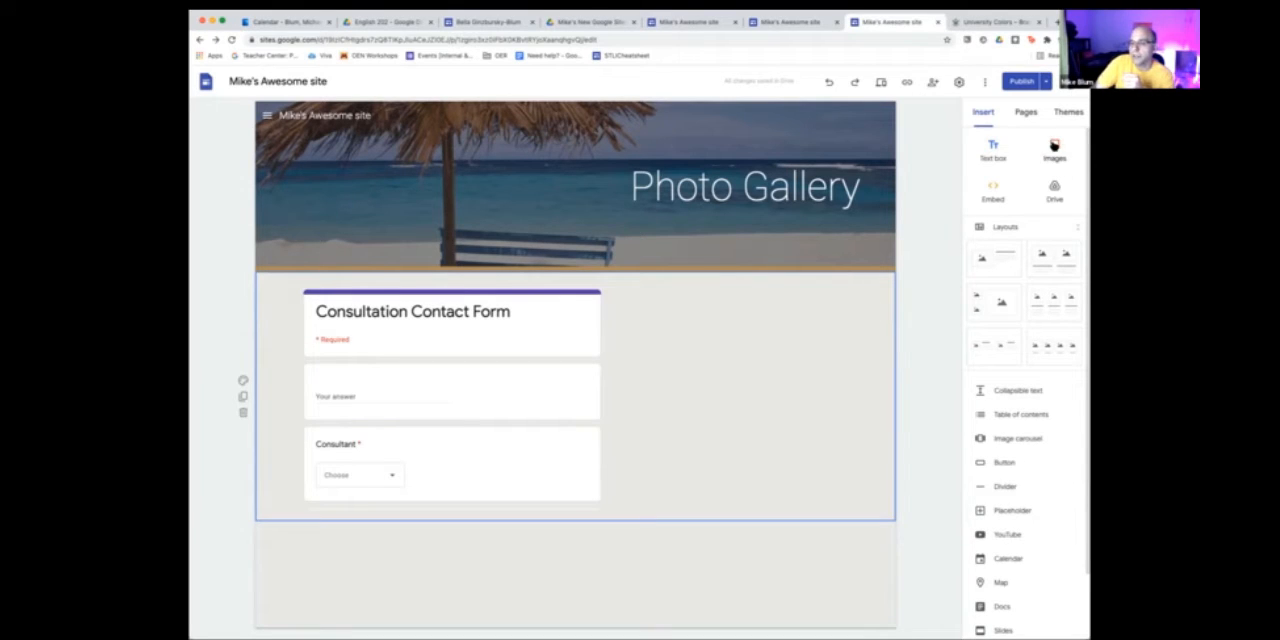
pyautogui.click(1054, 146)
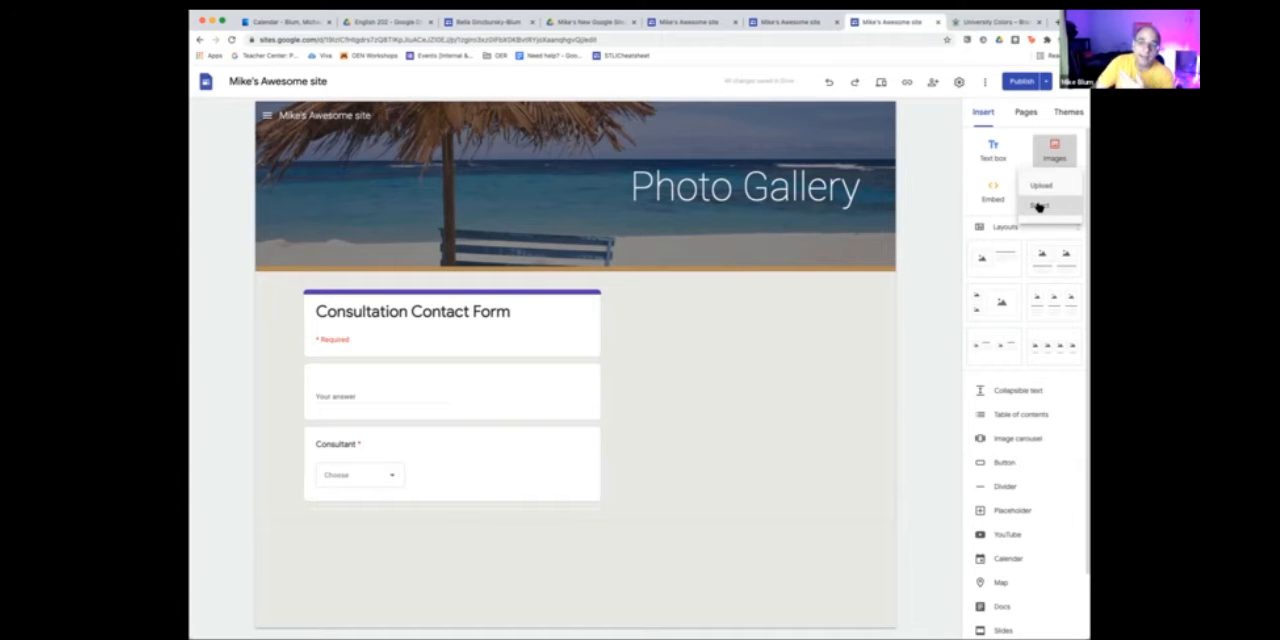
pyautogui.click(1039, 206)
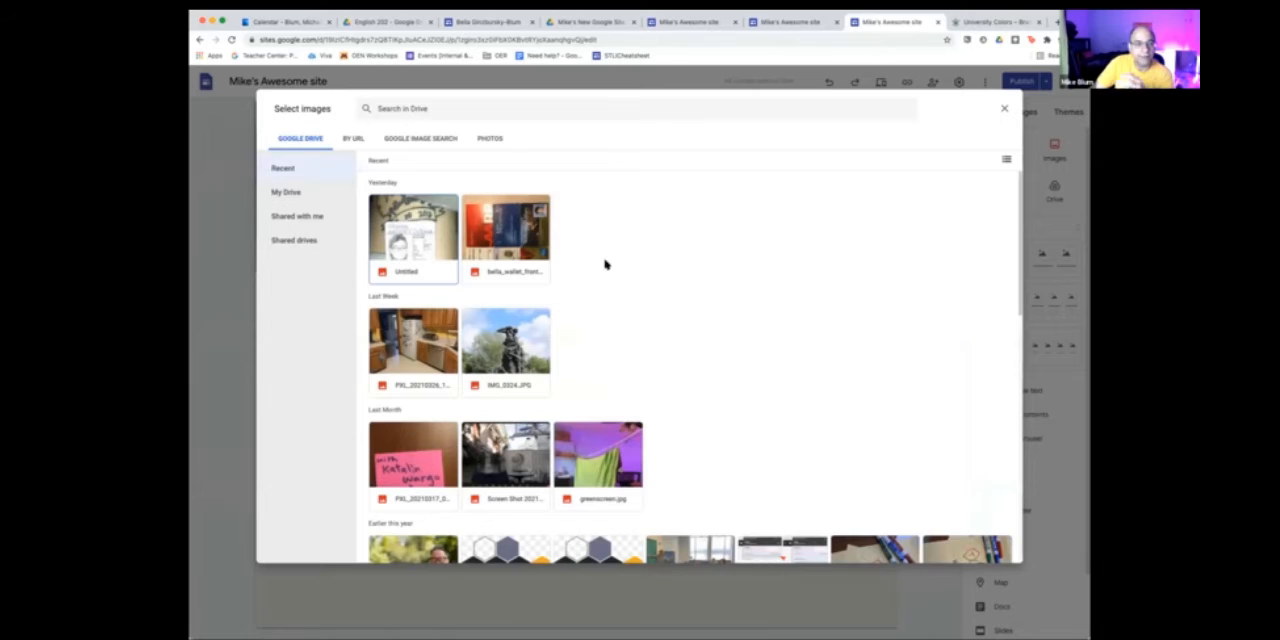
pyautogui.scroll(-1, 522, 320)
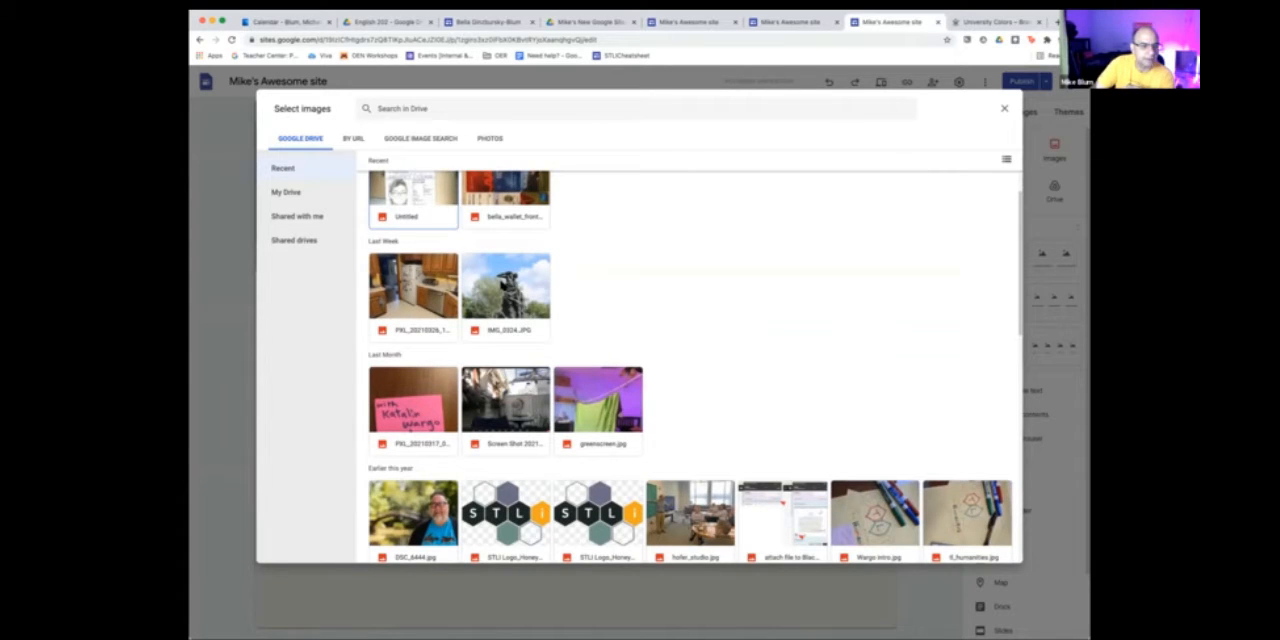
pyautogui.doubleClick(510, 285)
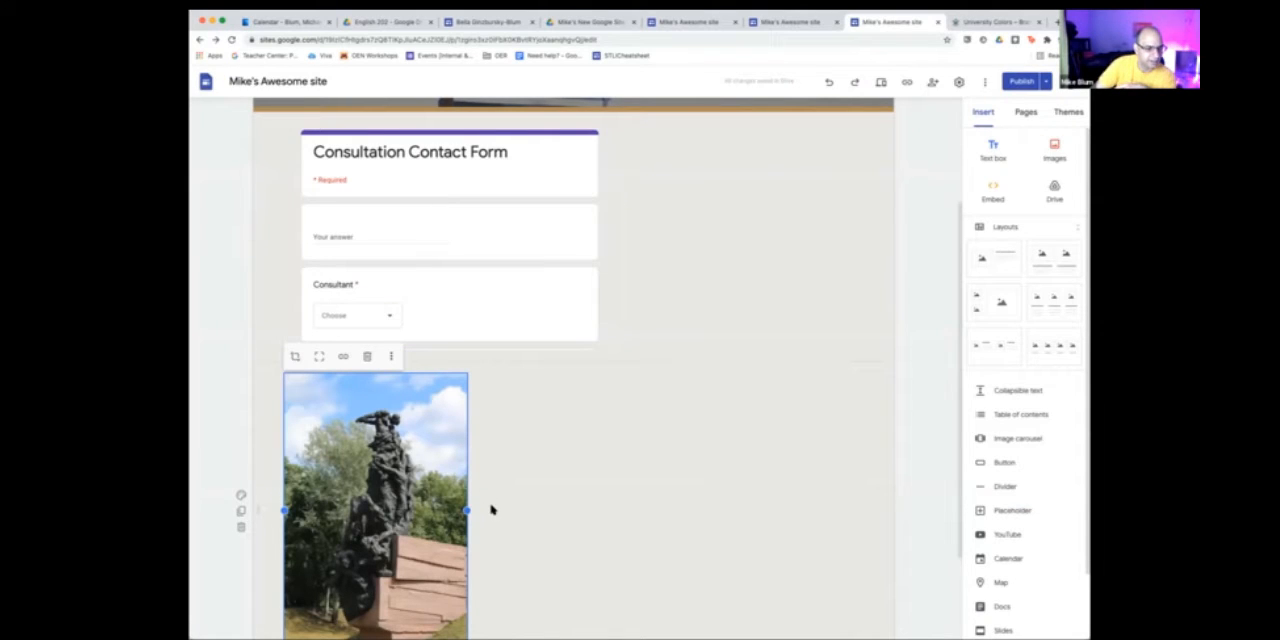
pyautogui.moveTo(359, 484); pyautogui.dragTo(798, 206)
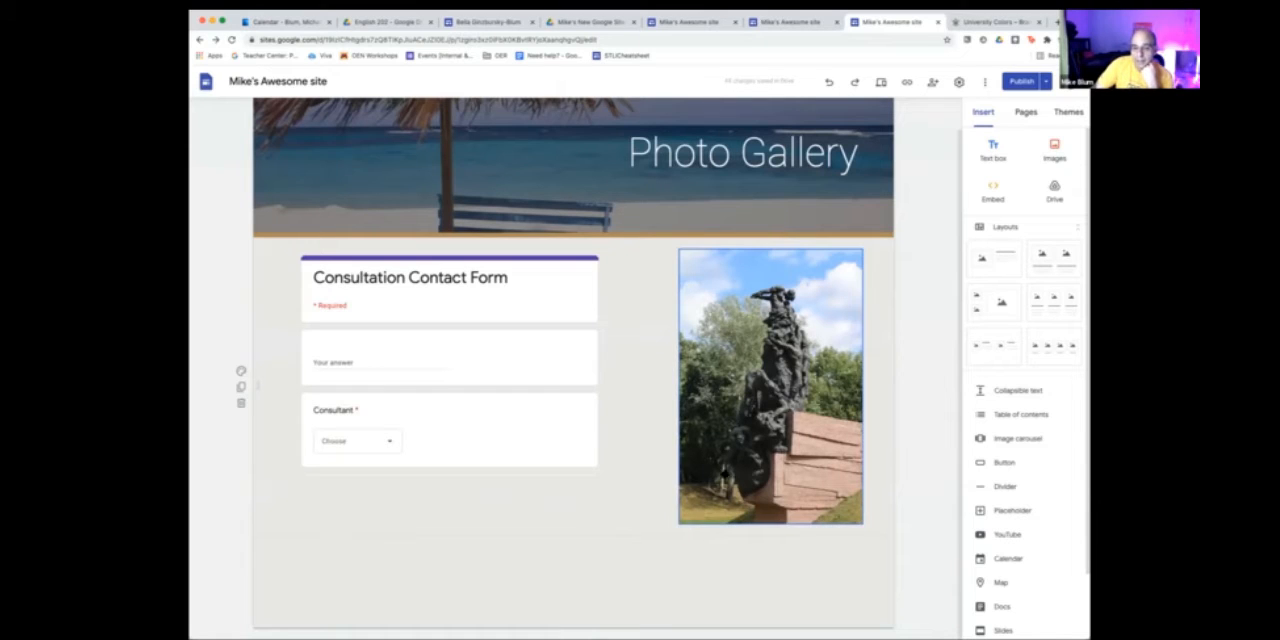
# - Add the caption "Babi Yar Memorial in Kiev" to the statue photo and centre it
pyautogui.click(725, 472)
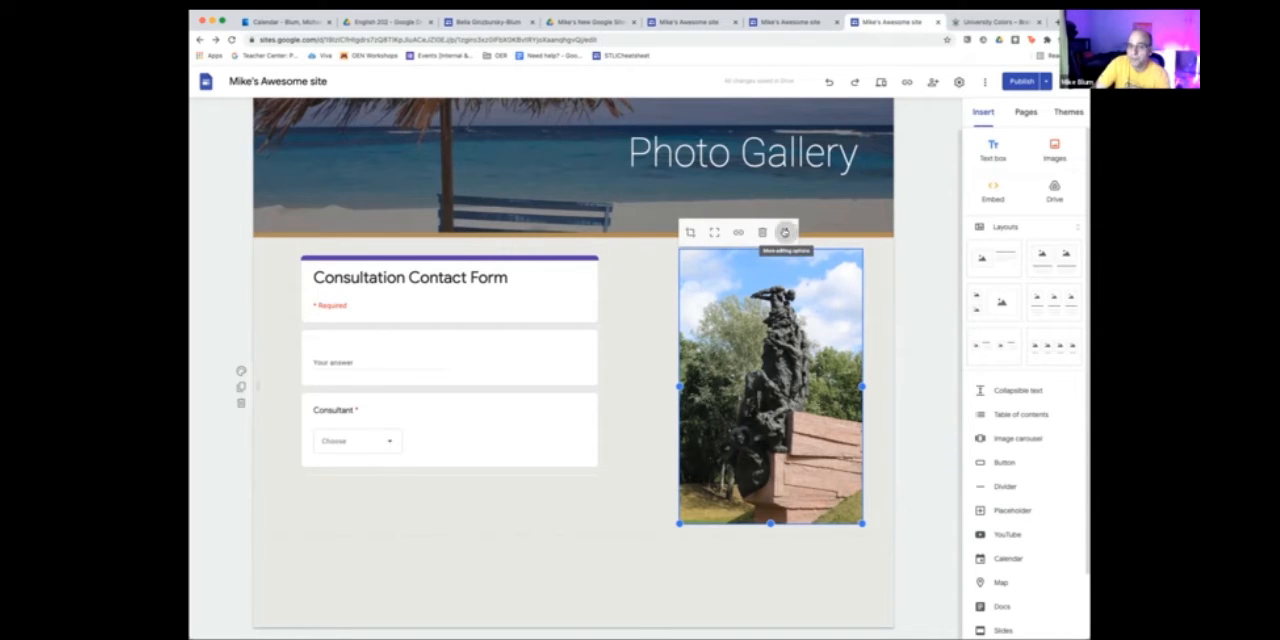
pyautogui.click(785, 232)
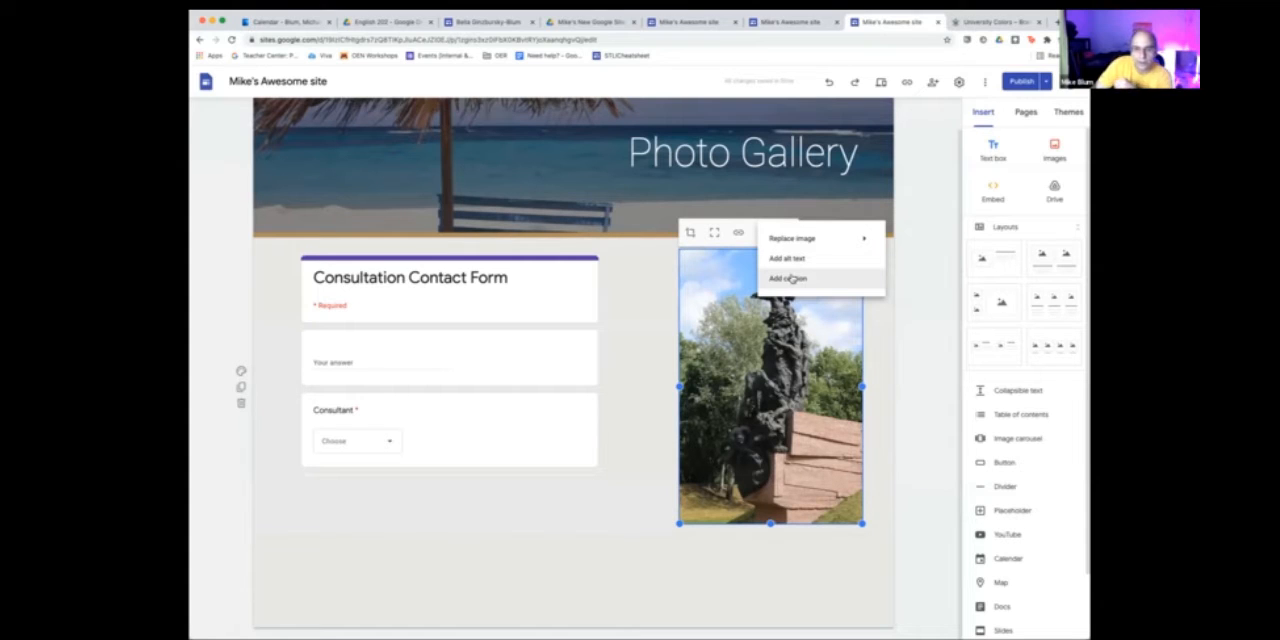
pyautogui.click(791, 279)
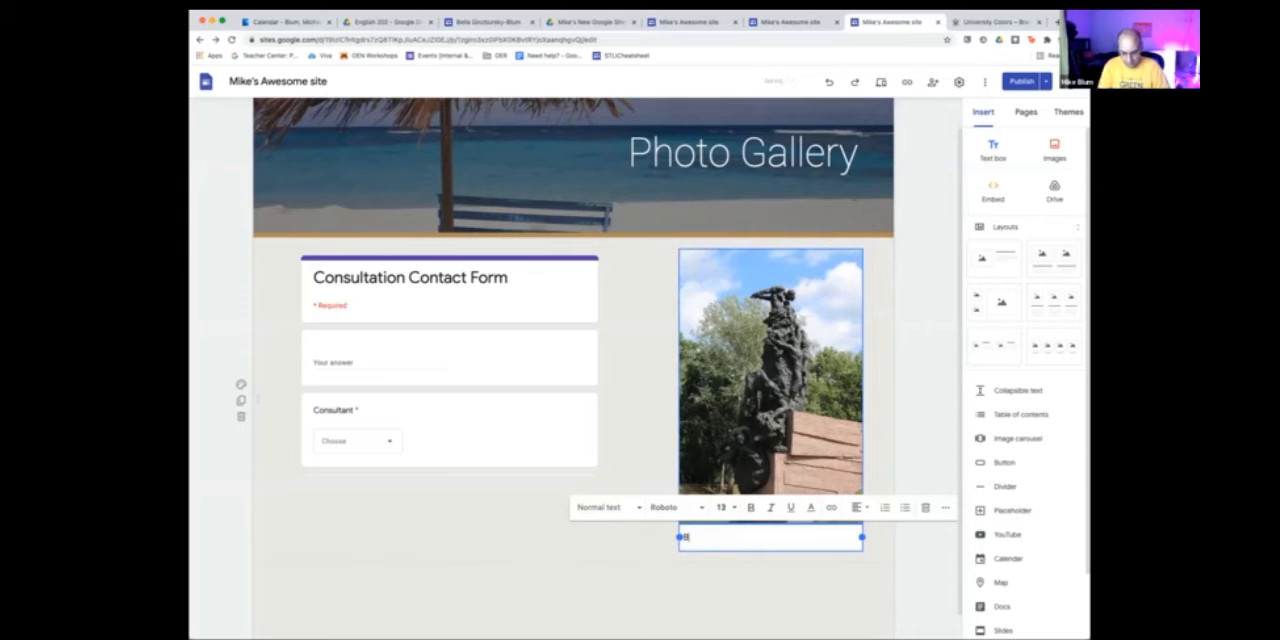
pyautogui.write('Babi')
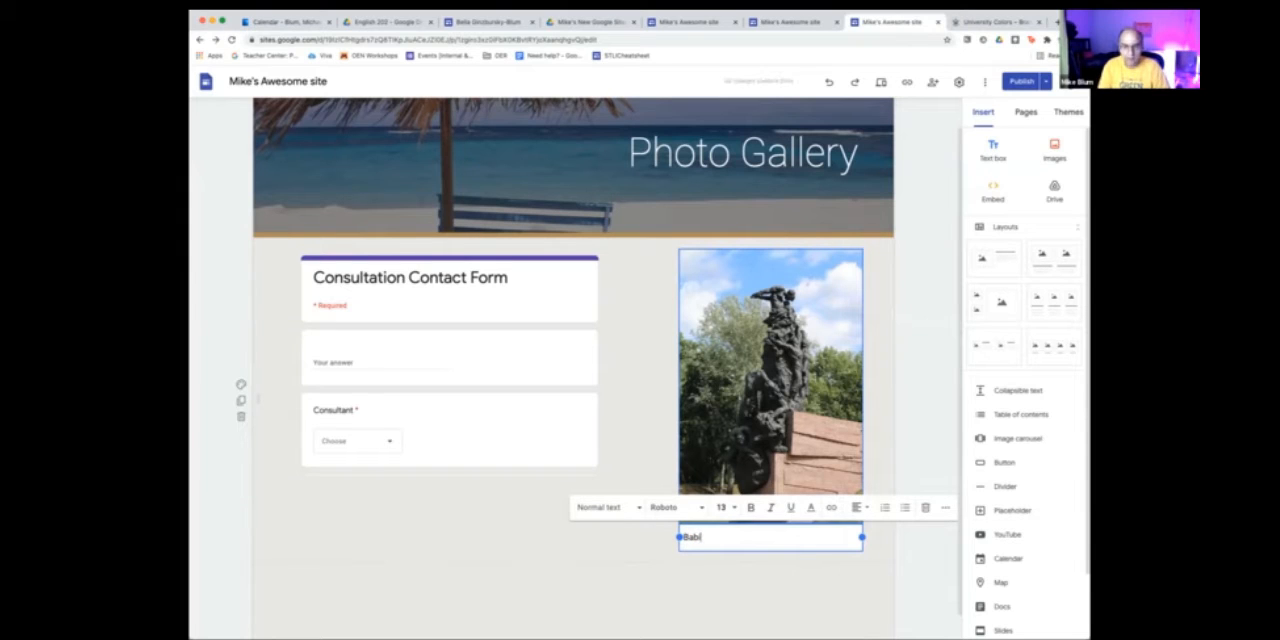
pyautogui.write(' Yar')
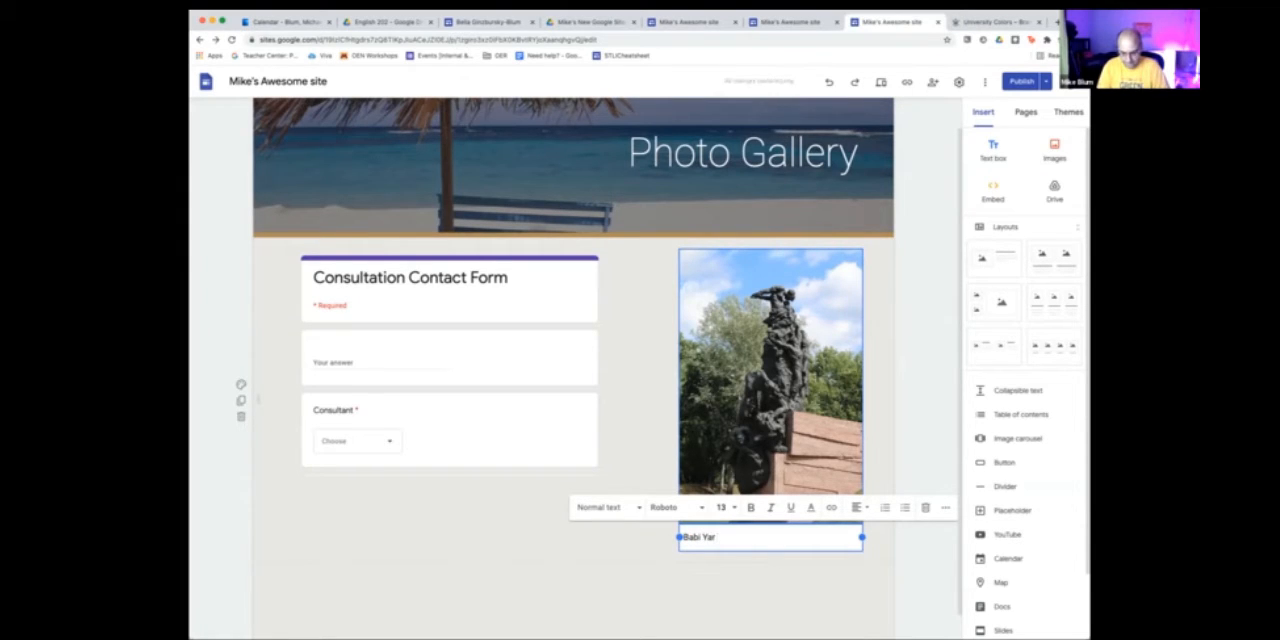
pyautogui.write(' Memorial in Kiev')
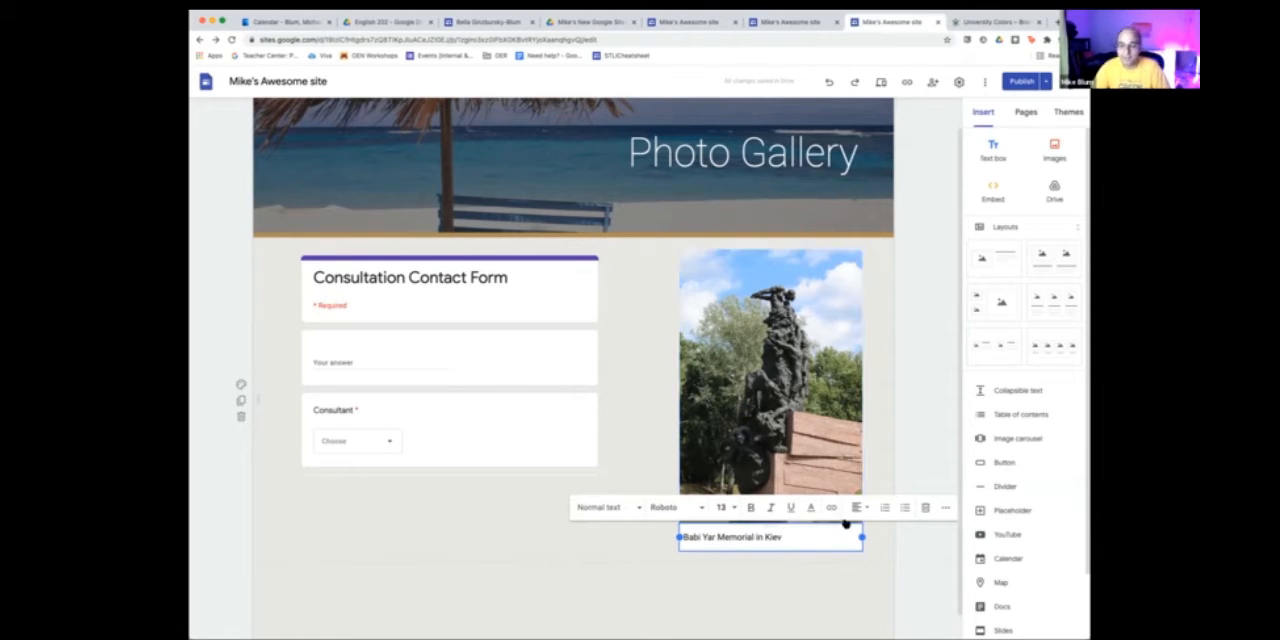
pyautogui.click(857, 508)
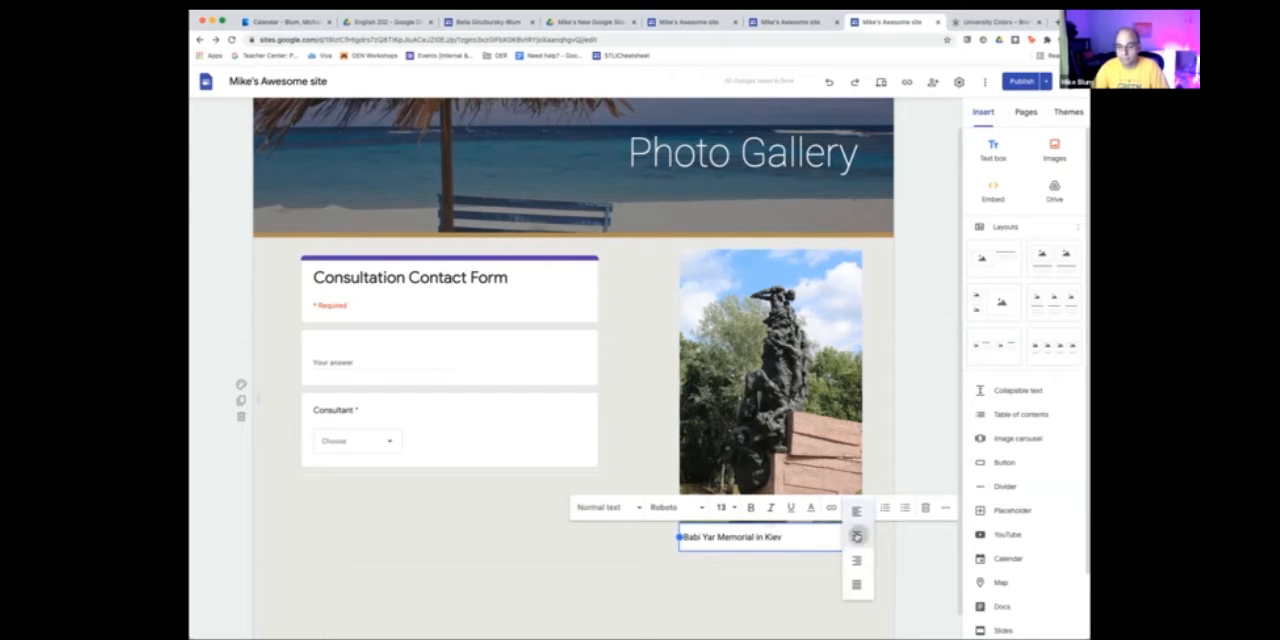
pyautogui.click(856, 536)
pyautogui.click(781, 593)
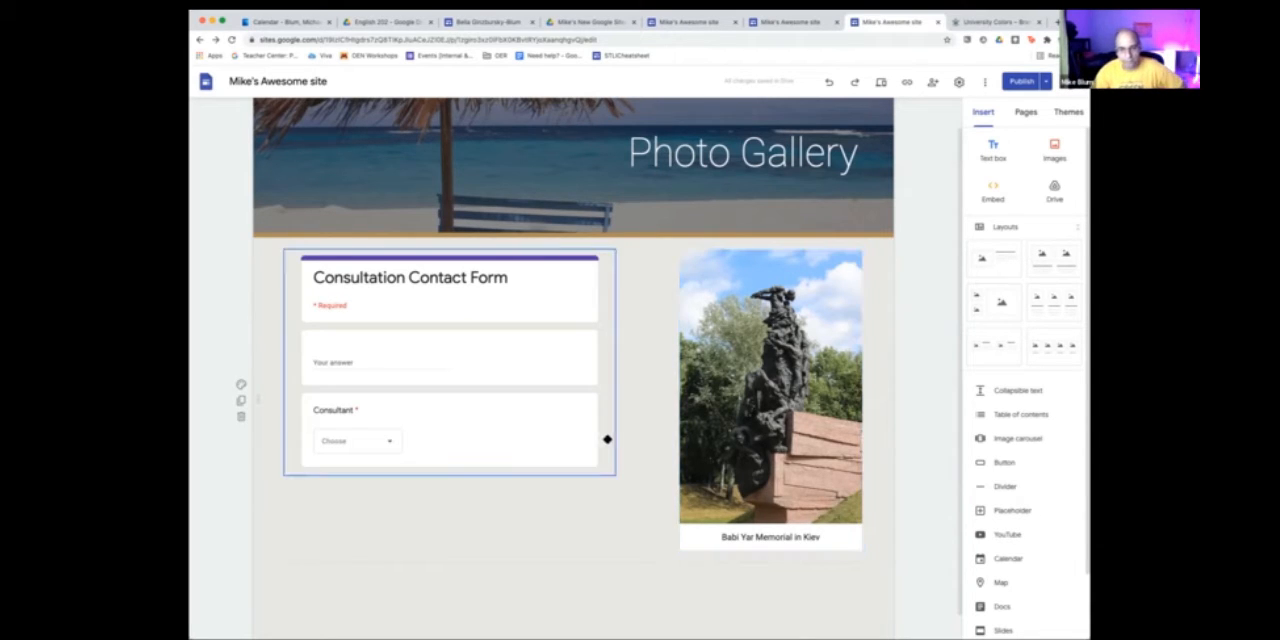
# - Shrink the captioned photo to about the form's height and move it into its own section below the form
pyautogui.click(749, 347)
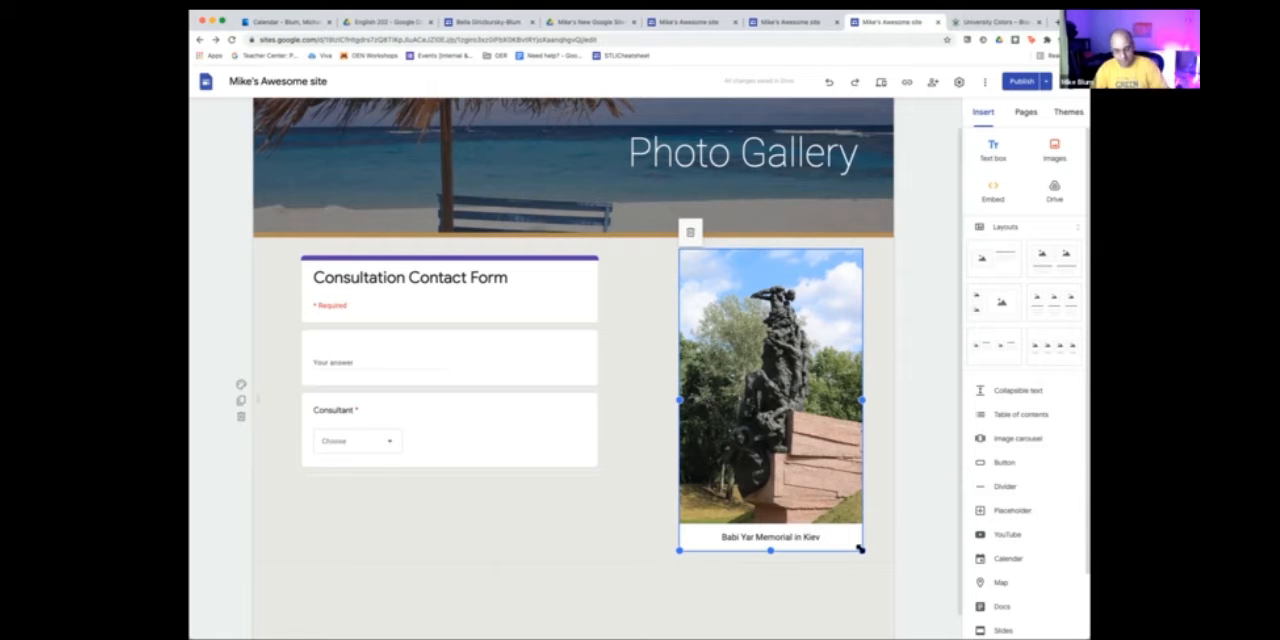
pyautogui.moveTo(860, 549); pyautogui.dragTo(769, 392)
pyautogui.moveTo(768, 427); pyautogui.dragTo(830, 515)
pyautogui.moveTo(781, 447); pyautogui.dragTo(814, 444)
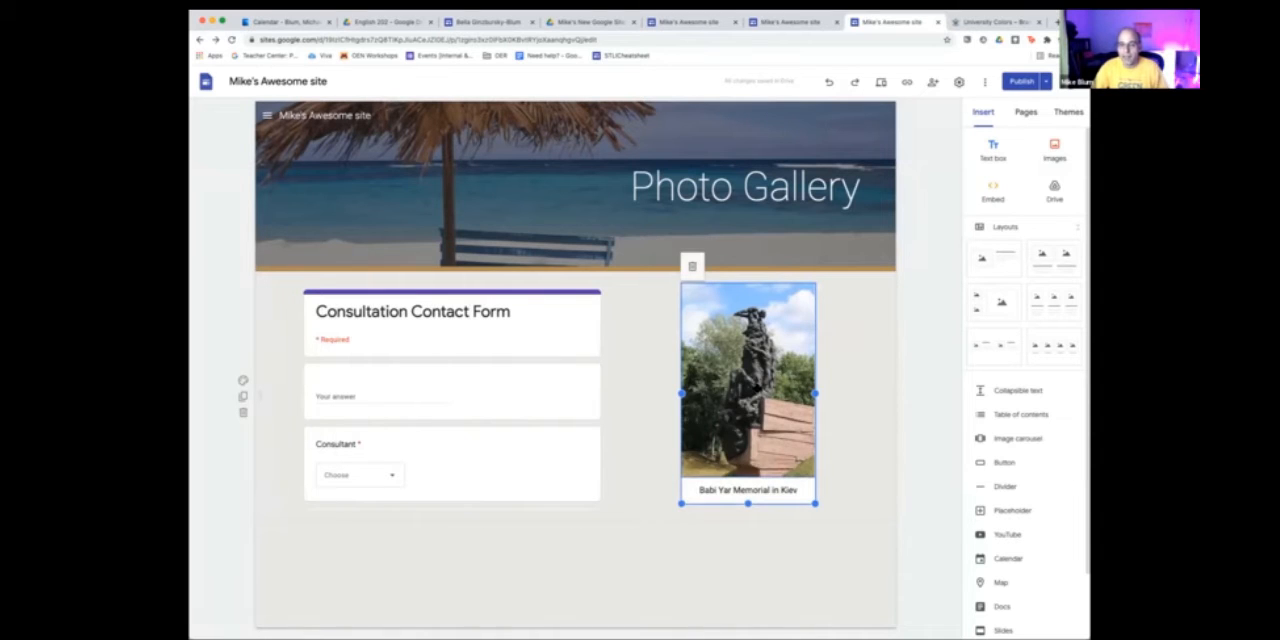
pyautogui.moveTo(759, 390); pyautogui.dragTo(271, 372)
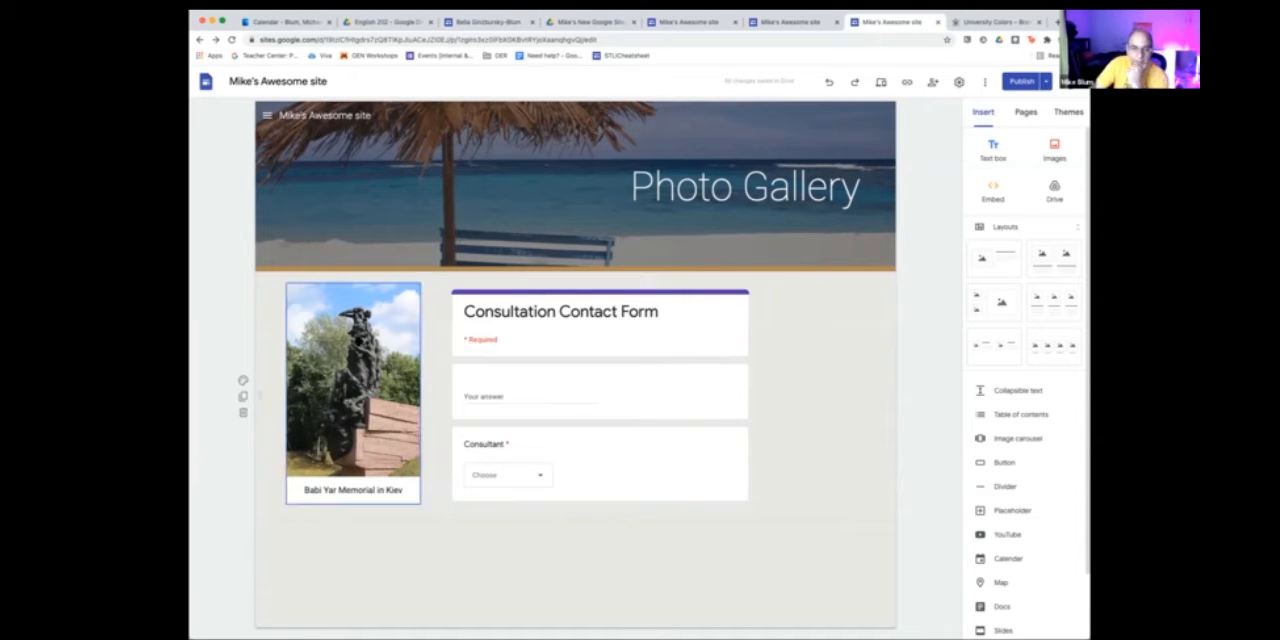
pyautogui.moveTo(357, 340); pyautogui.dragTo(343, 540)
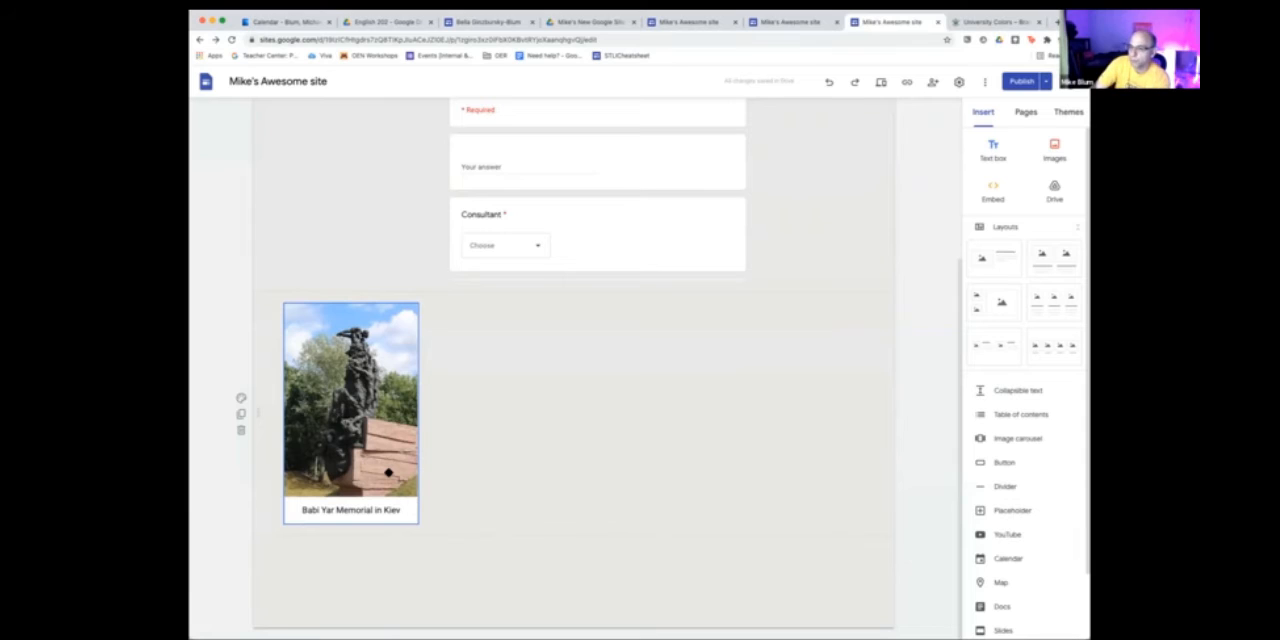
# - Search the web for lorem ipsum, generate placeholder paragraphs on lipsum.com and copy the first four
pyautogui.click(997, 22)
pyautogui.click(768, 38)
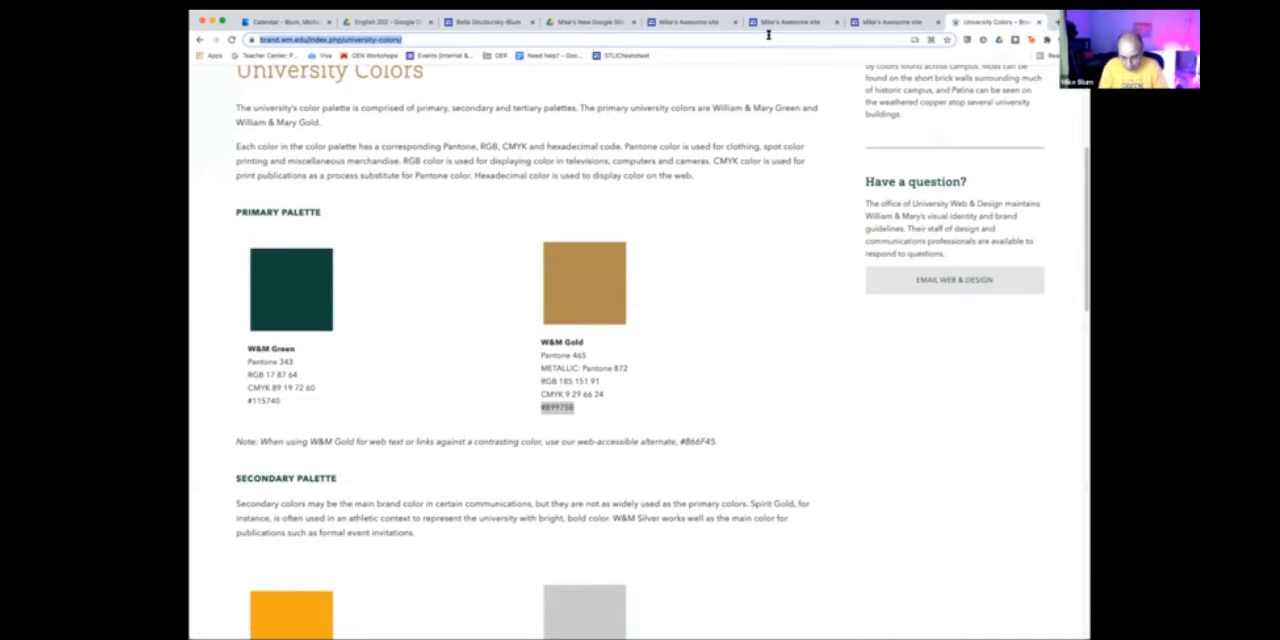
pyautogui.write('lorem')
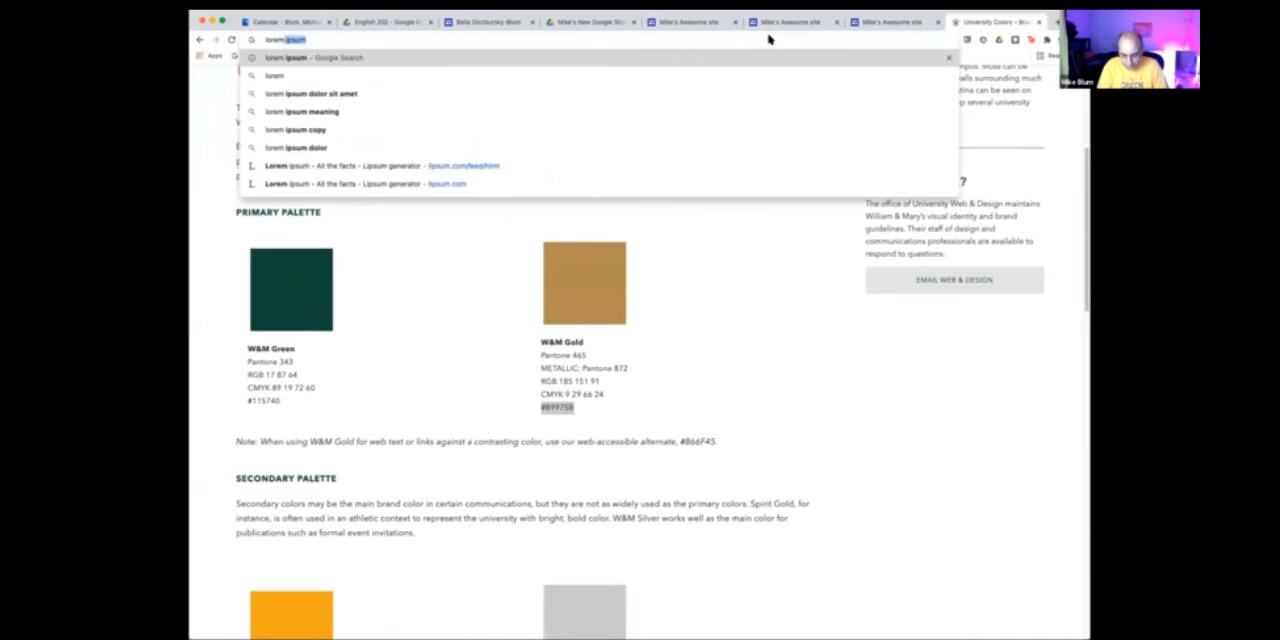
pyautogui.write(' ipsum')
pyautogui.press('Return')
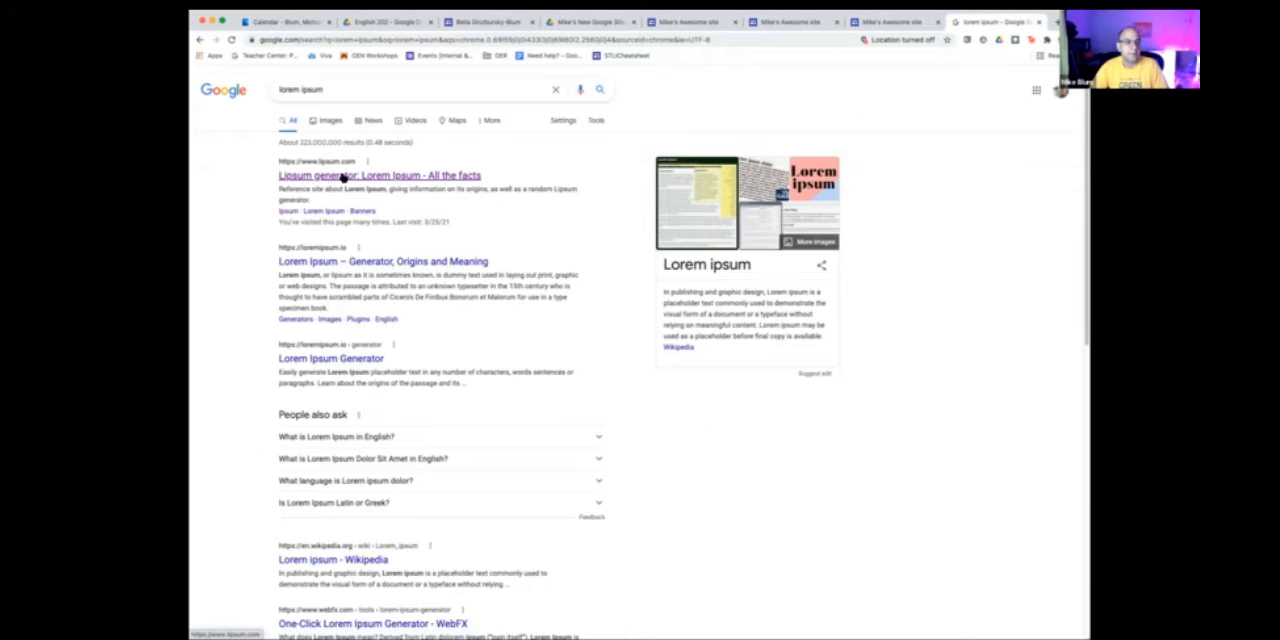
pyautogui.click(343, 176)
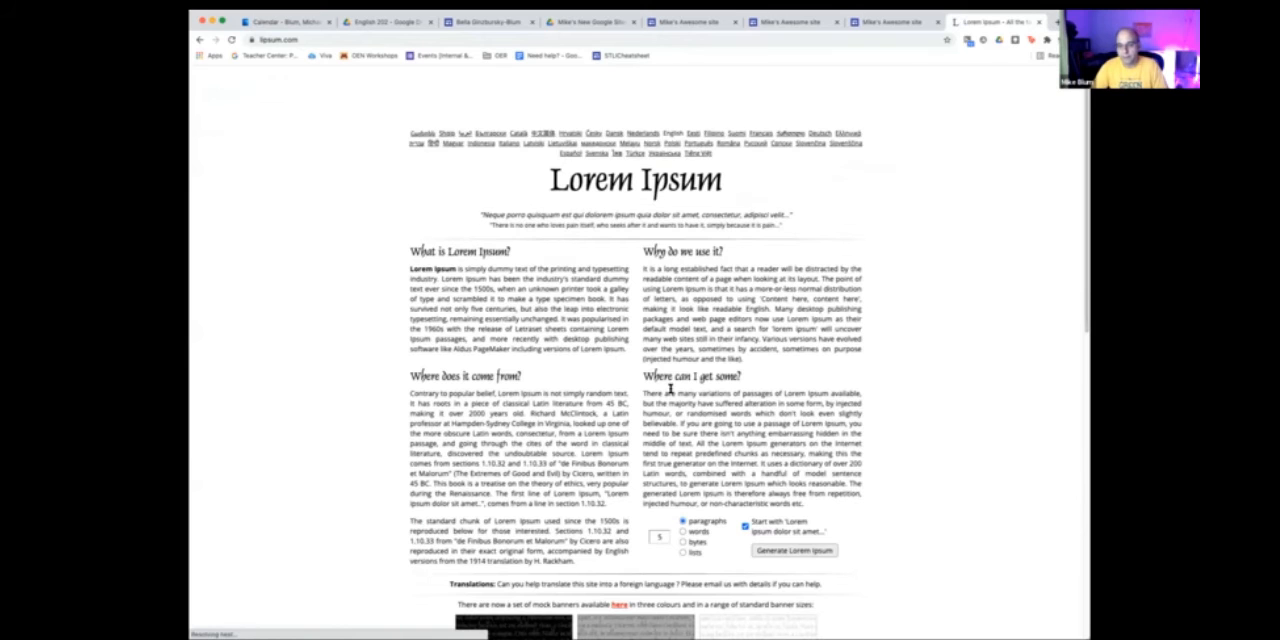
pyautogui.scroll(-5, 670, 392)
pyautogui.click(794, 267)
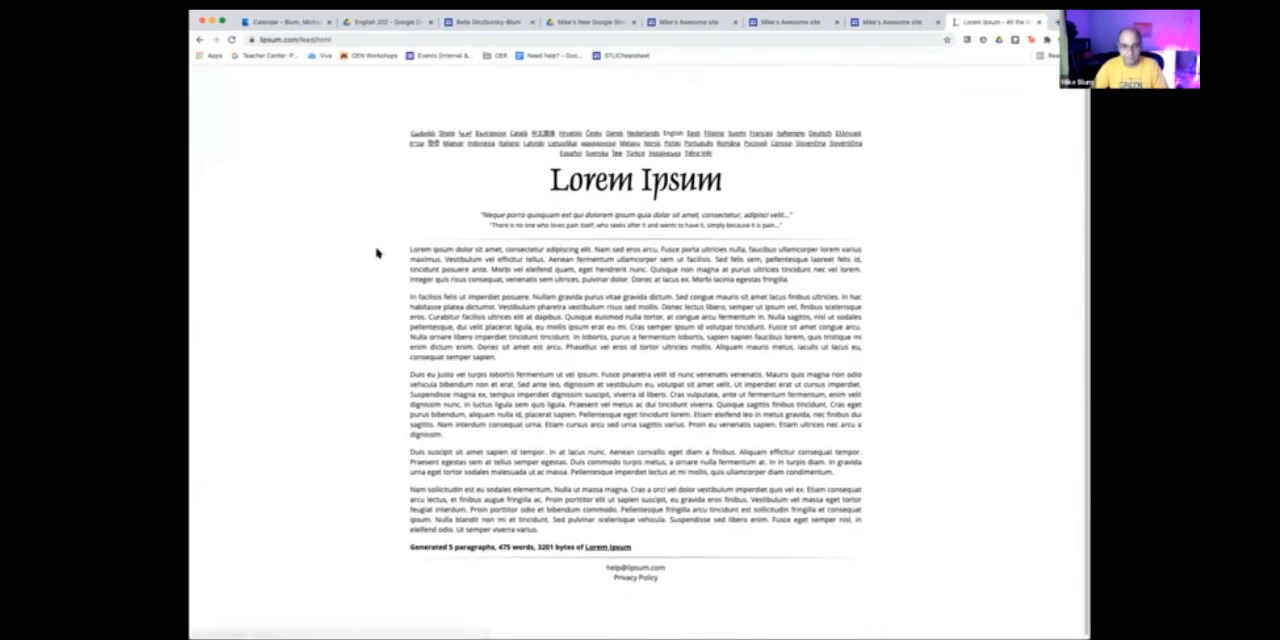
pyautogui.moveTo(409, 248); pyautogui.dragTo(841, 478)
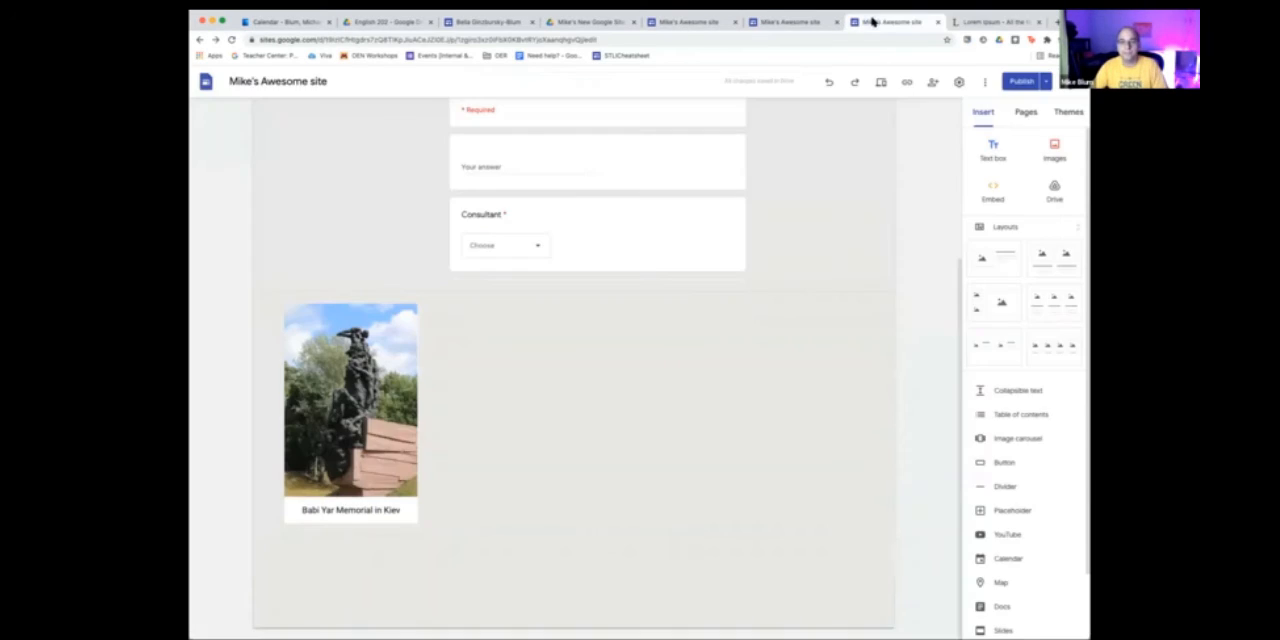
# - Return to the site editor and move the Consultation Contact Form to the left edge of its section
pyautogui.click(870, 22)
pyautogui.scroll(3, 699, 260)
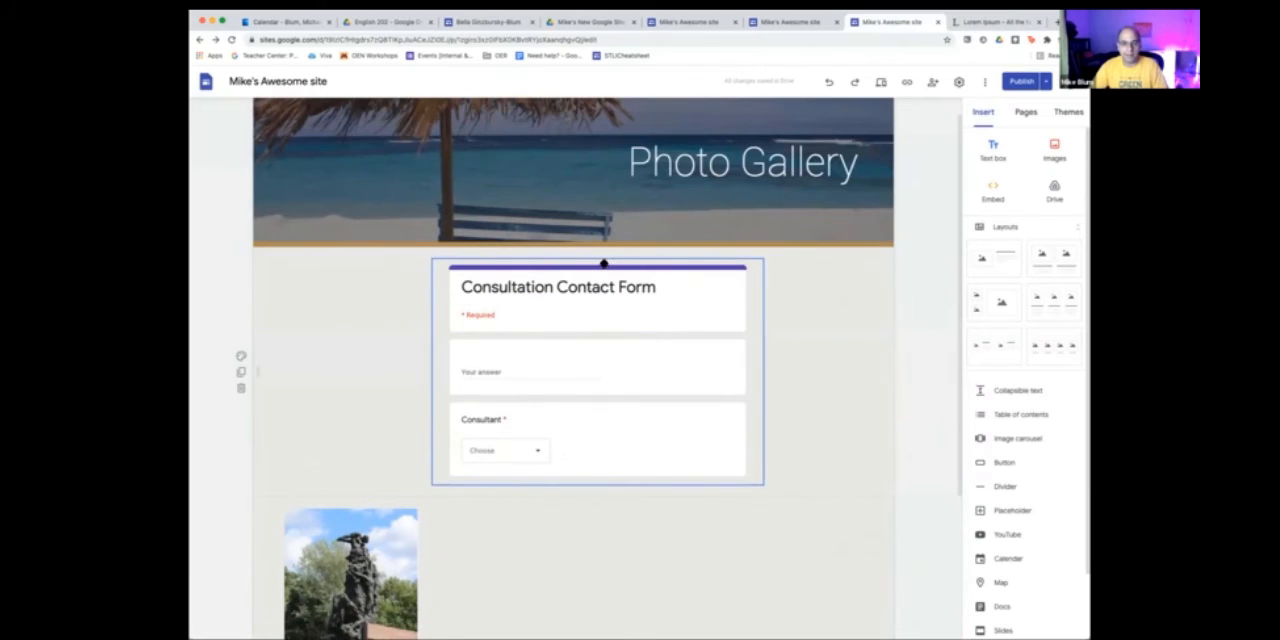
pyautogui.moveTo(604, 261); pyautogui.dragTo(405, 268)
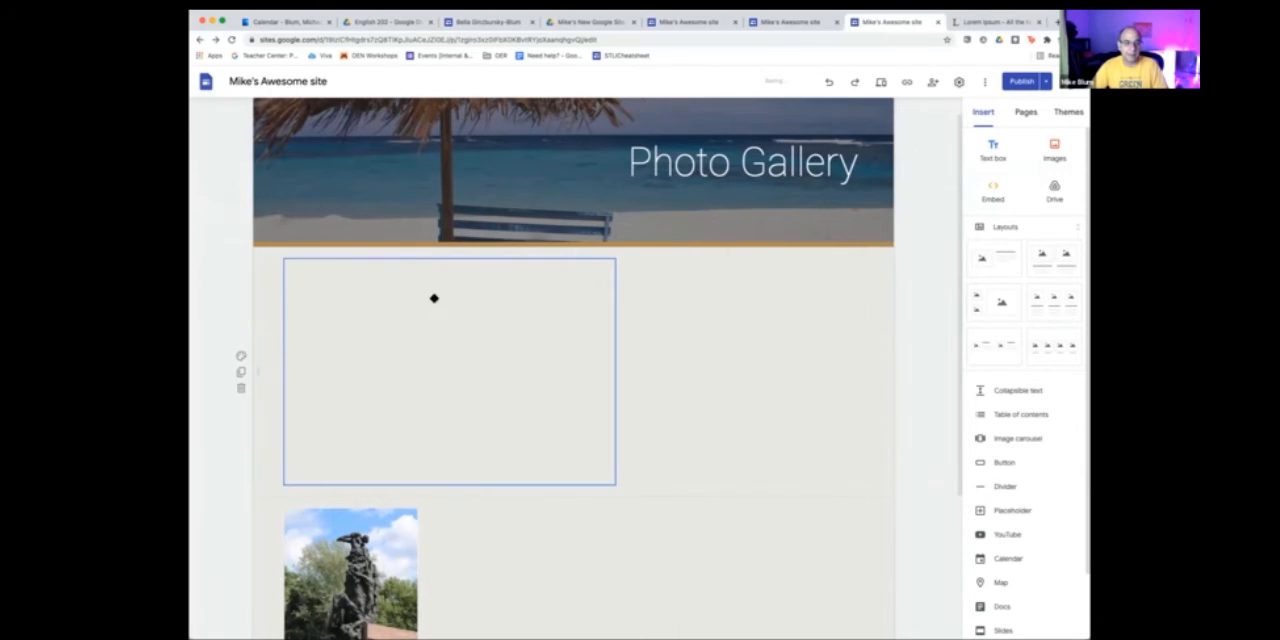
# - Add a text box below the statue photo and paste the copied Lorem Ipsum paragraphs into it
pyautogui.scroll(-2, 481, 492)
pyautogui.click(677, 349)
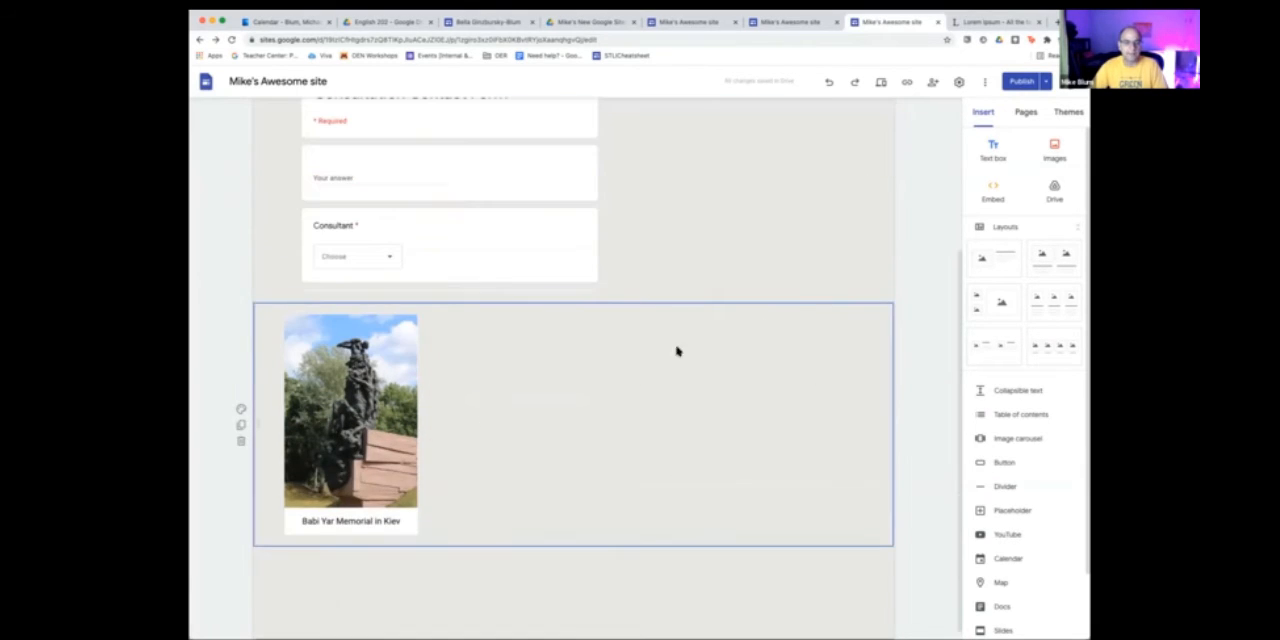
pyautogui.click(989, 148)
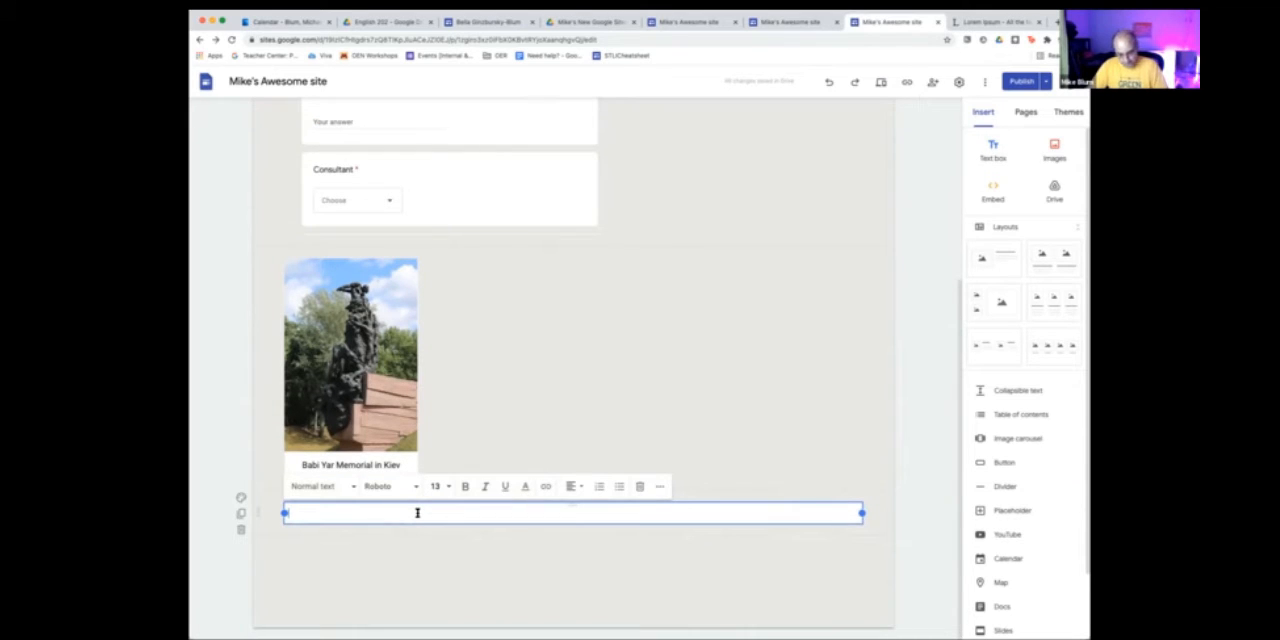
pyautogui.hotkey('ctrl', 'v')
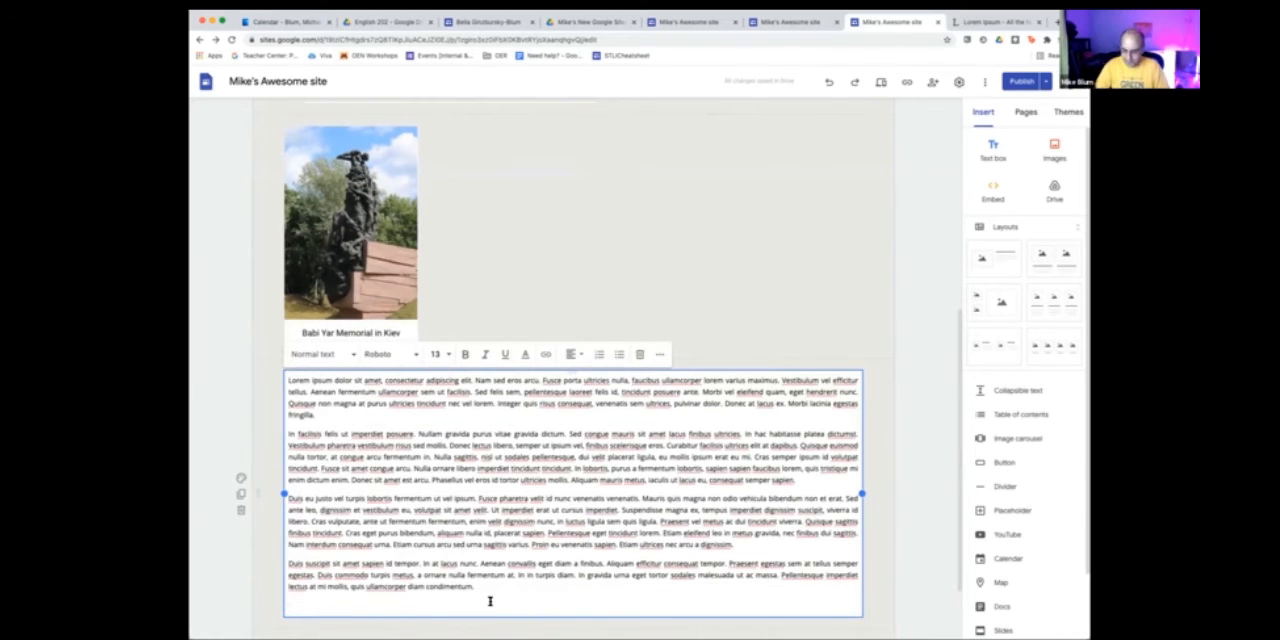
pyautogui.press('BackSpace')
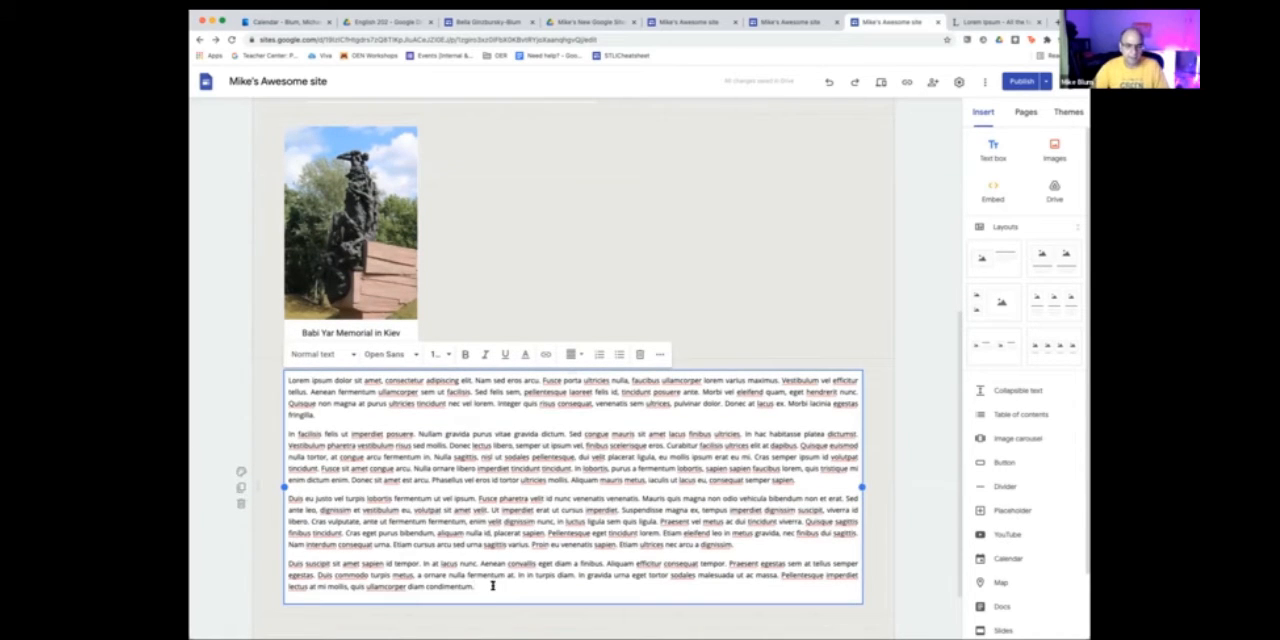
# - Clear the pasted Lorem Ipsum paragraphs and delete the section that holds the text box
pyautogui.moveTo(491, 586); pyautogui.dragTo(286, 376)
pyautogui.press('super+c')
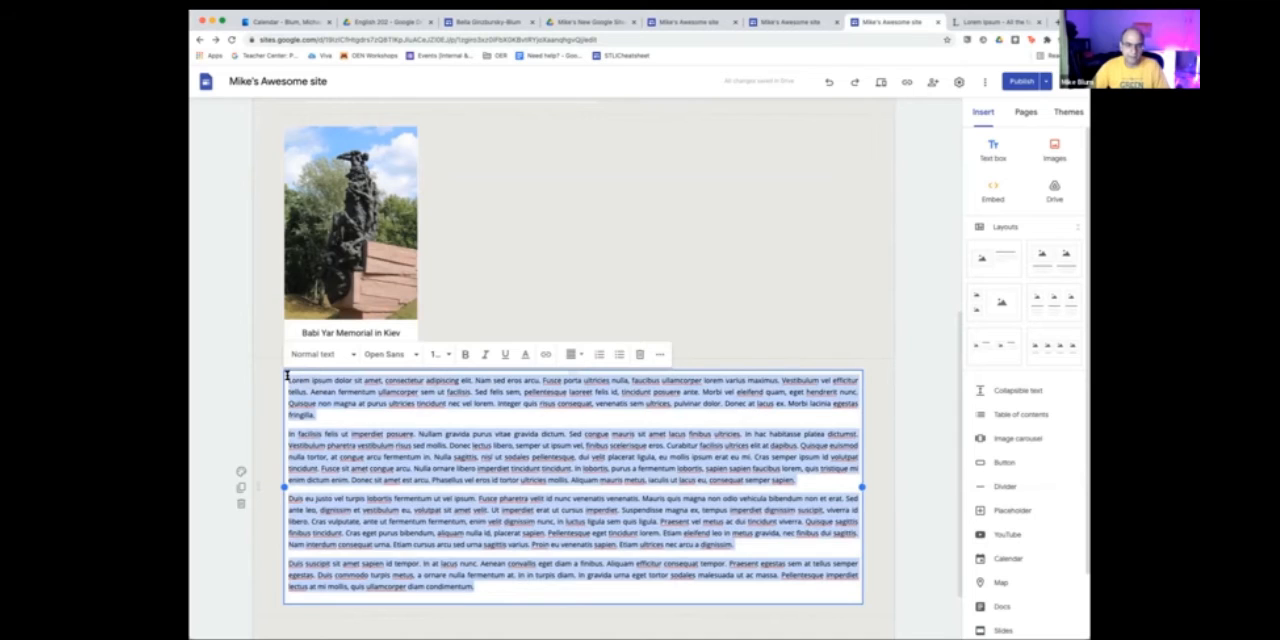
pyautogui.press('BackSpace')
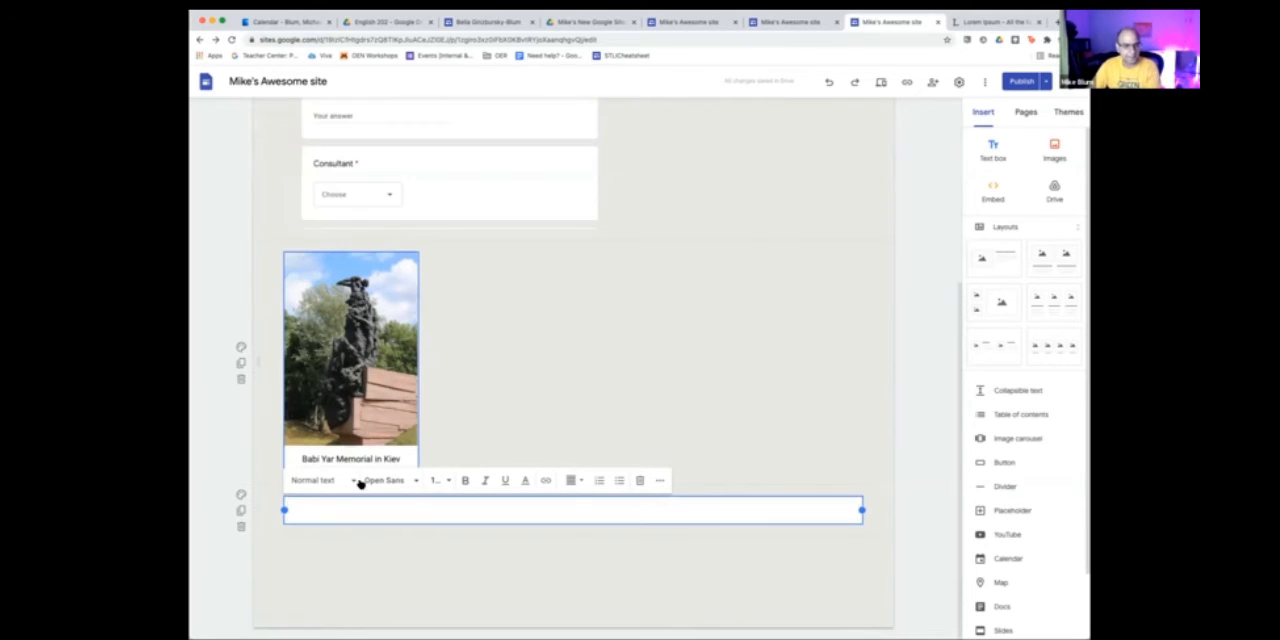
pyautogui.rightClick(320, 509)
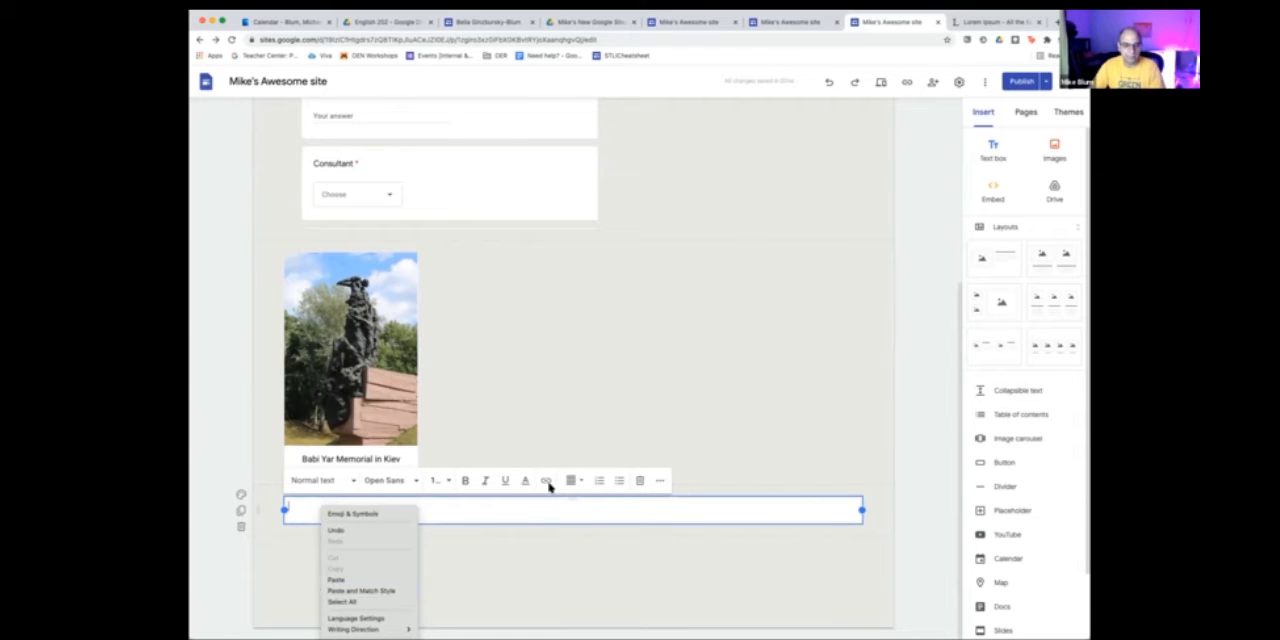
pyautogui.click(238, 522)
pyautogui.click(240, 527)
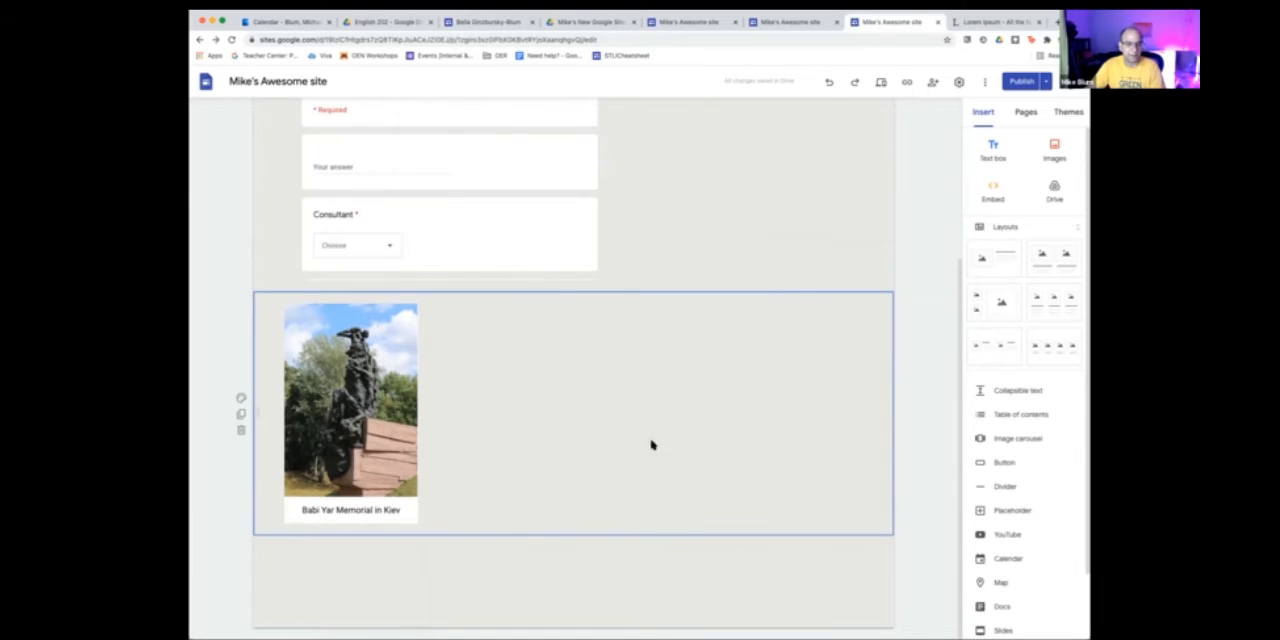
# - Add a text box, paste the copied Lorem Ipsum paragraphs with matching style, and place it to the right of the statue photo
pyautogui.click(991, 150)
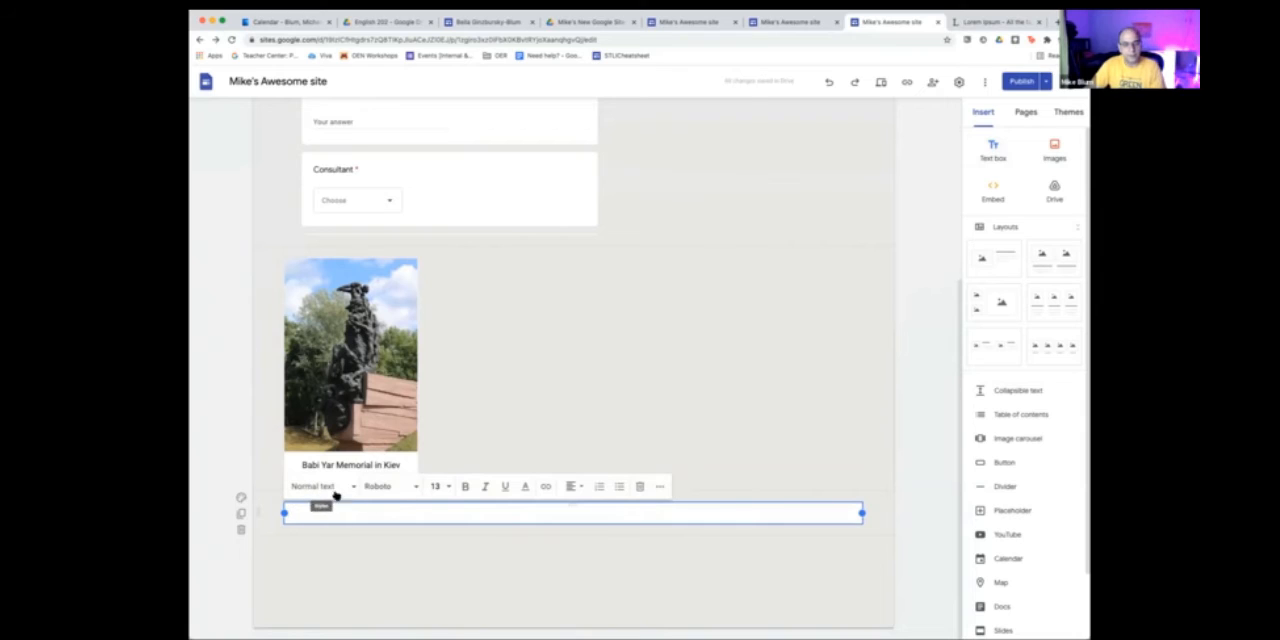
pyautogui.rightClick(394, 516)
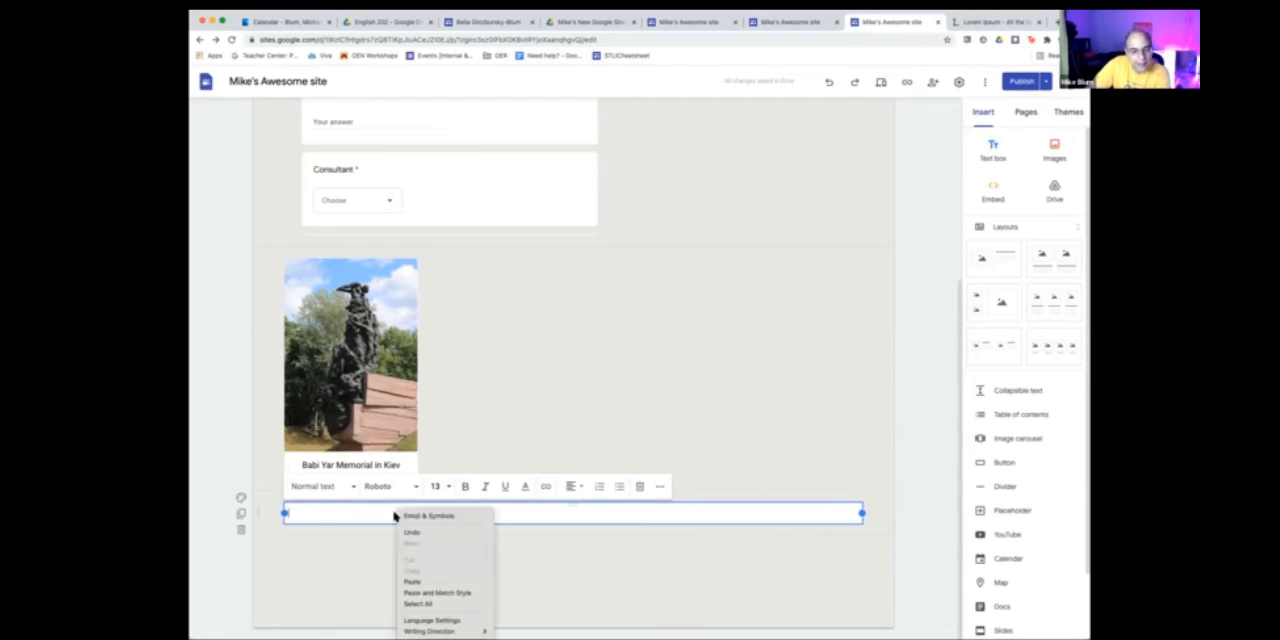
pyautogui.click(424, 593)
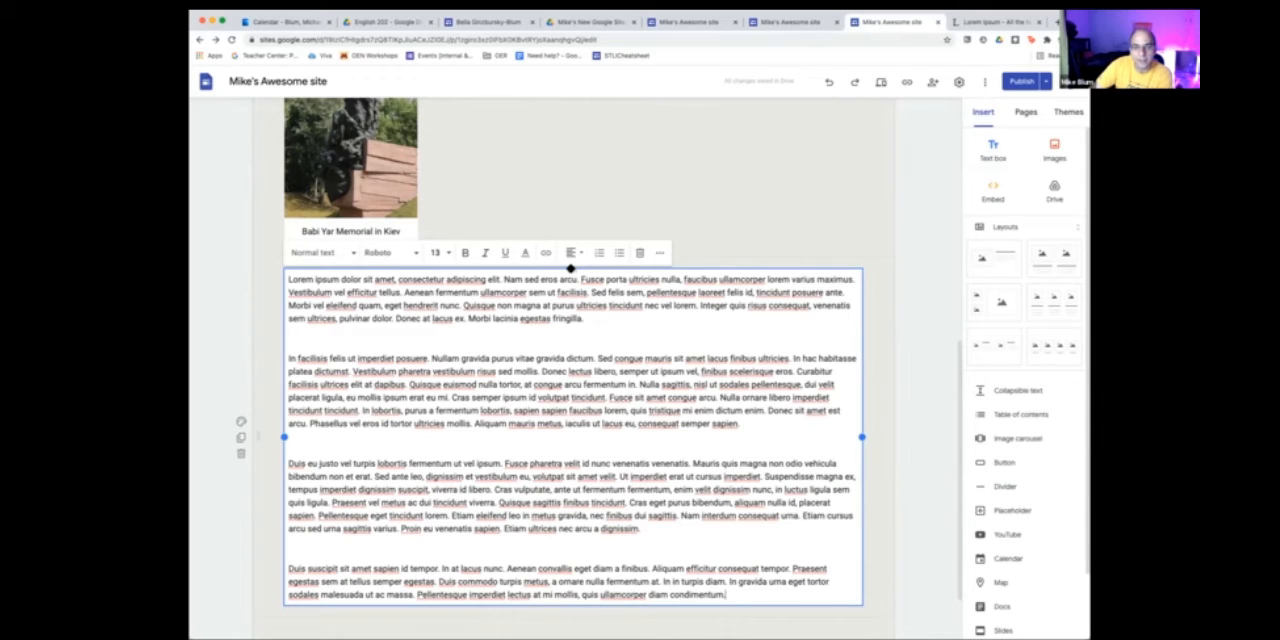
pyautogui.moveTo(570, 268); pyautogui.dragTo(648, 234)
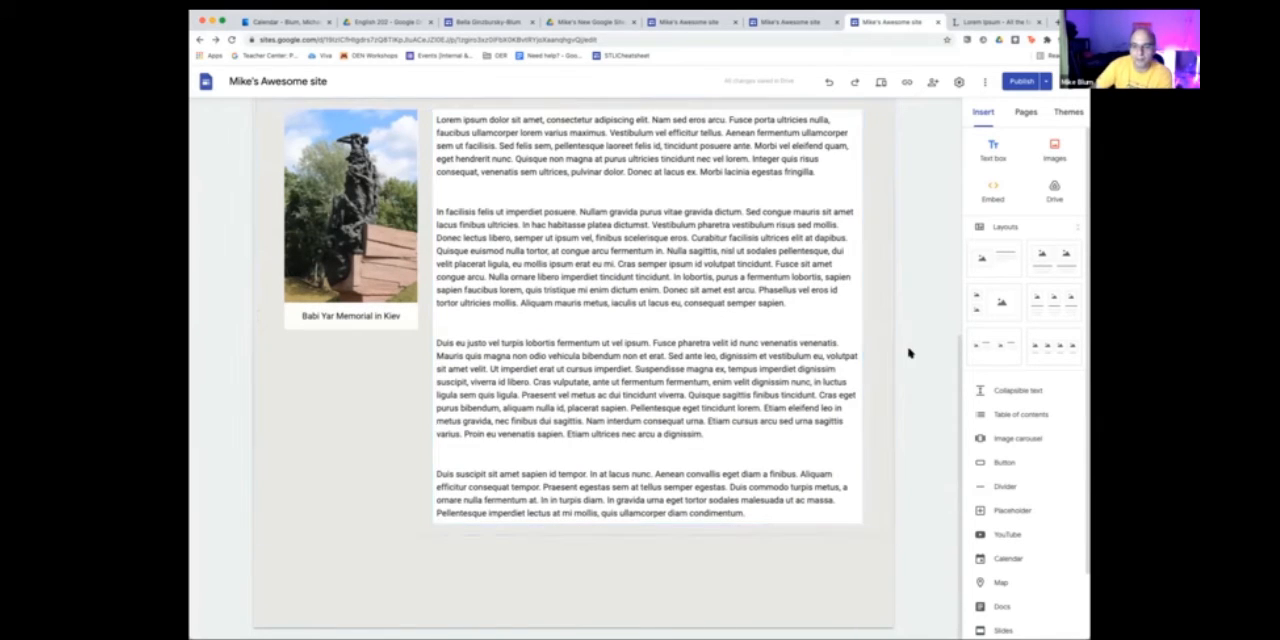
# - Remove the blank lines between the Lorem Ipsum paragraphs and delete the paragraph starting "Duis eu justo"
pyautogui.scroll(3, 674, 366)
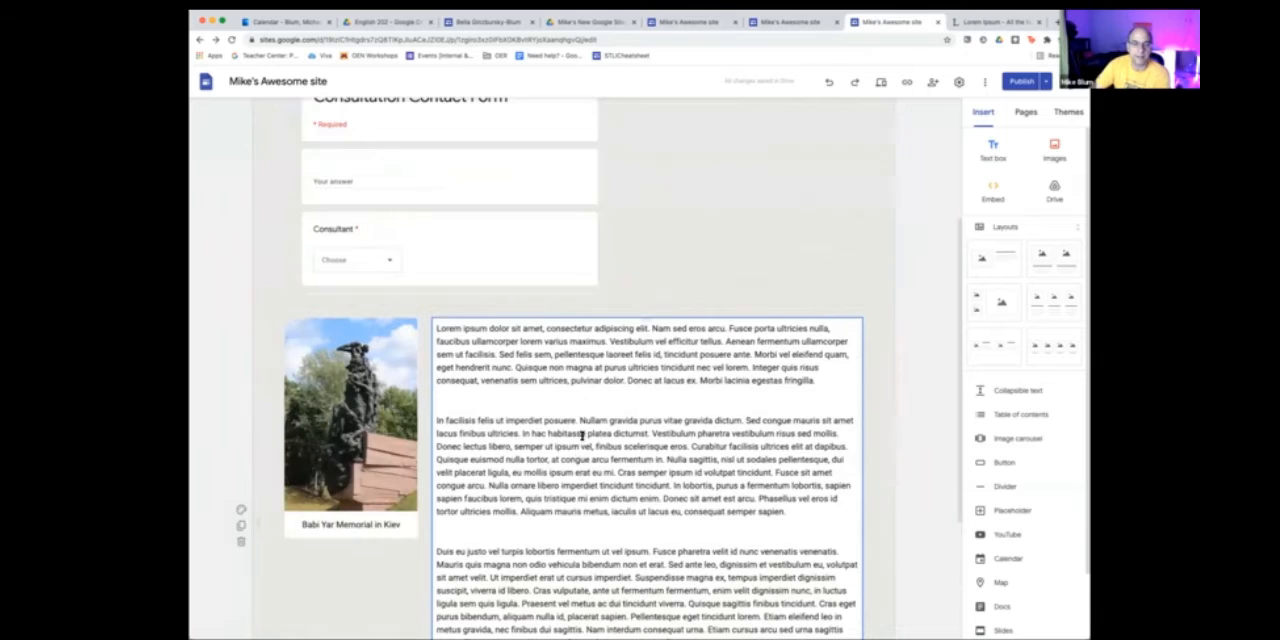
pyautogui.click(595, 398)
pyautogui.press('BackSpace')
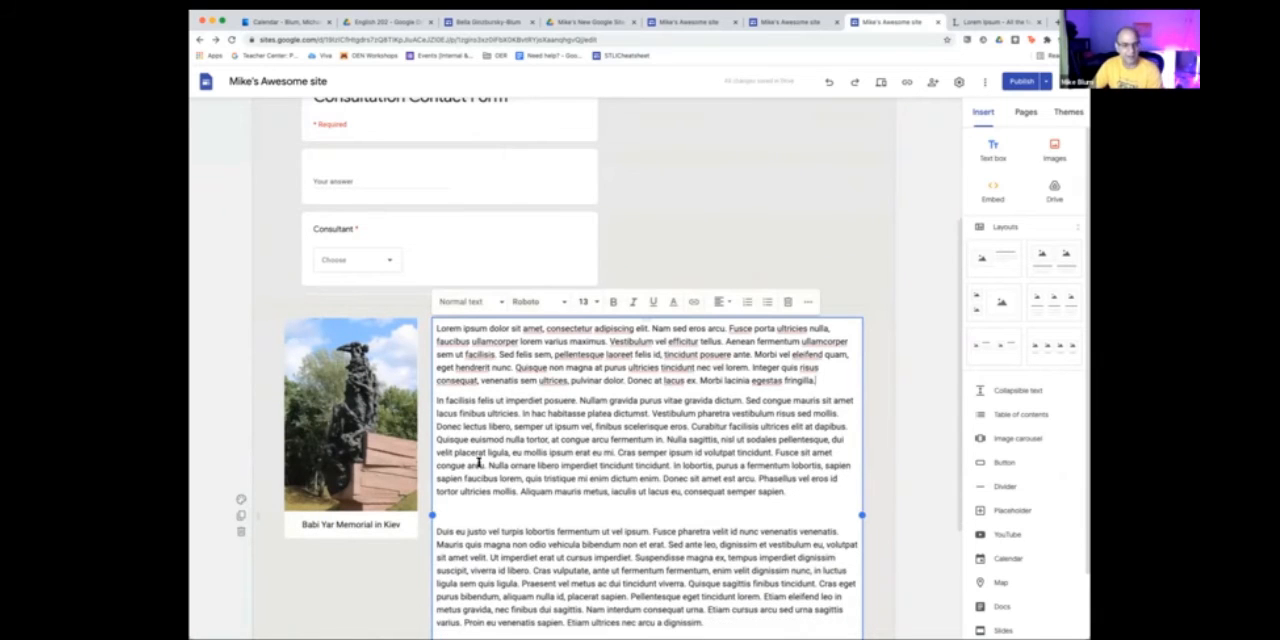
pyautogui.click(482, 506)
pyautogui.press('BackSpace')
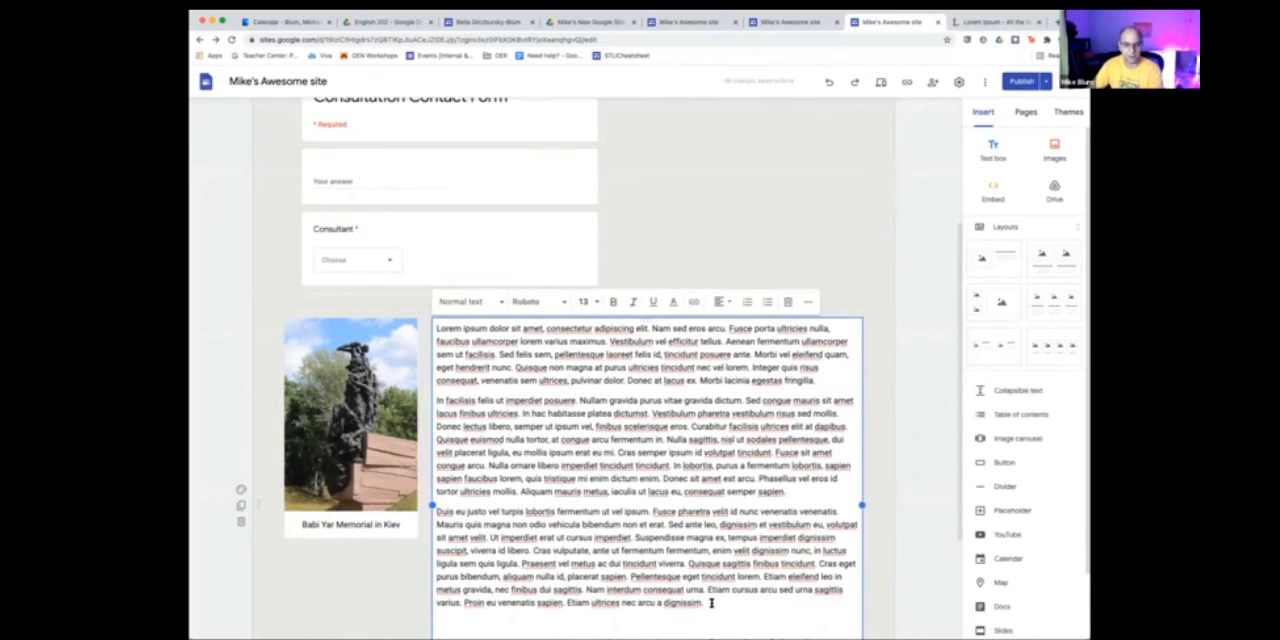
pyautogui.moveTo(708, 604); pyautogui.dragTo(423, 514)
pyautogui.write('Duis suscipit sit amet sapien id tempor. In at lacus nunc. Aenean convallis eget diam a finibus. Aliquam efficitur consequat tempor. Praesent egestas sem at tellus semper egestas. Duis commodo turpis metus, a ornare nulla fermentum at. In in turpis diam. In gravida urna eget tortor sodales malesuada ut ac massa. Pellentesque imperdiet lectus at mi mollis, quis ullamcorper diam condimentum.')
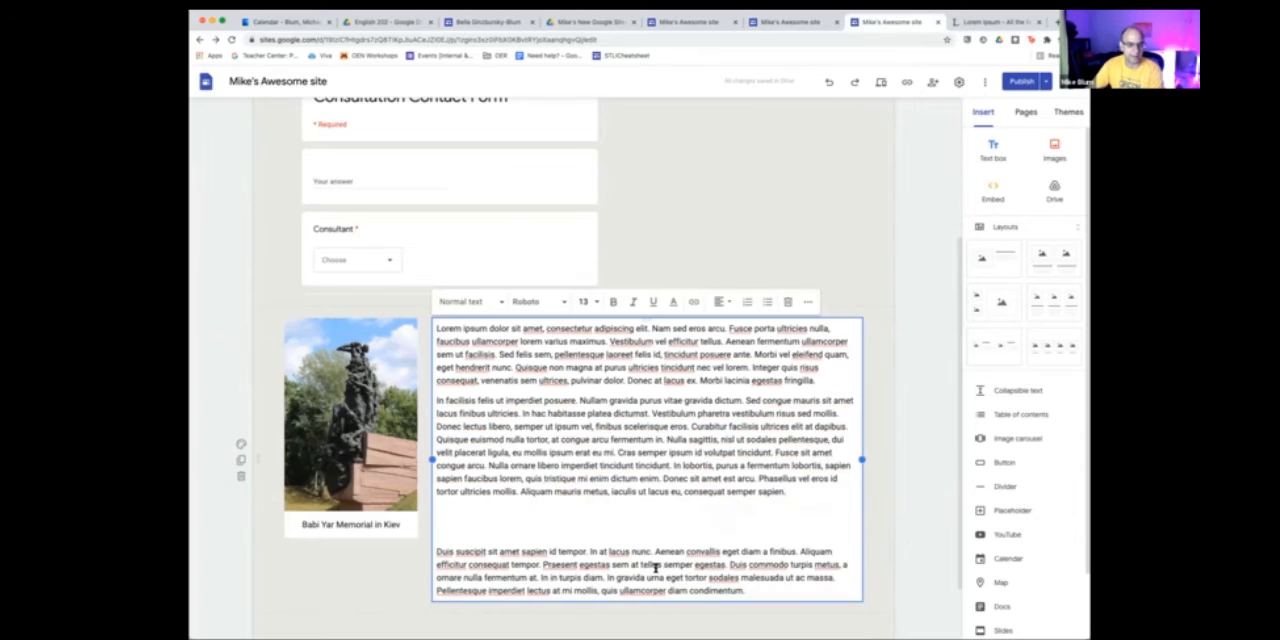
pyautogui.press('Delete')
pyautogui.press('Delete')
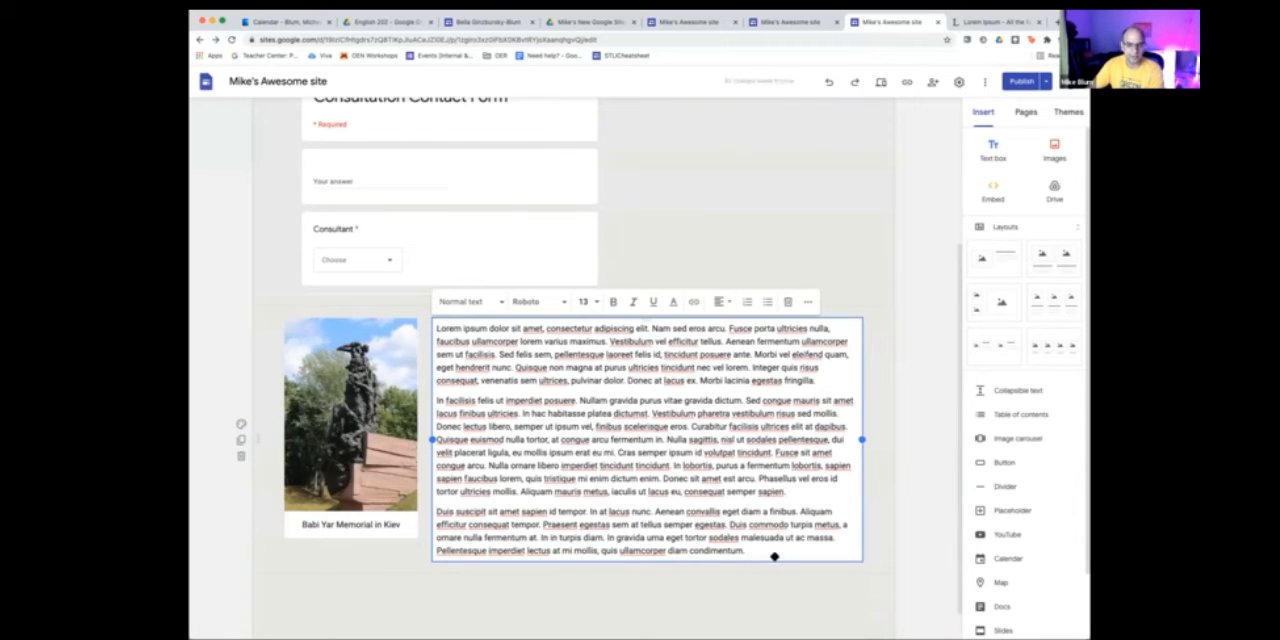
pyautogui.click(446, 593)
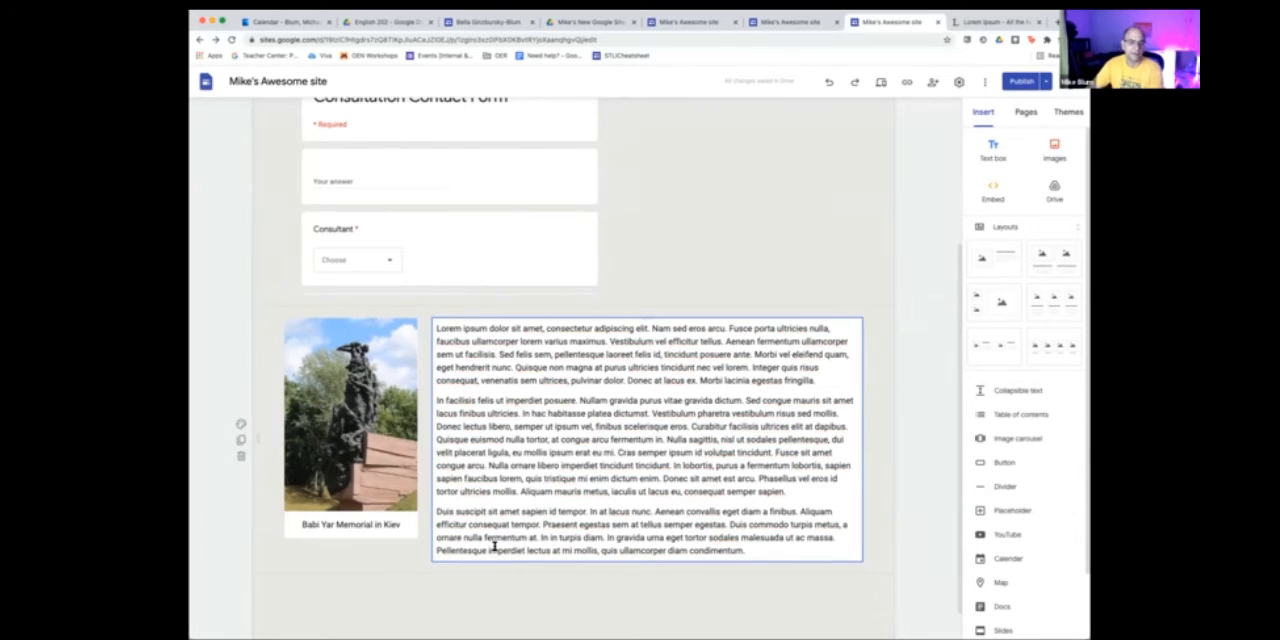
# - Split the opening text through "Nam sed eros arcu." onto its own line and set its font size to 30
pyautogui.click(728, 328)
pyautogui.press('Return')
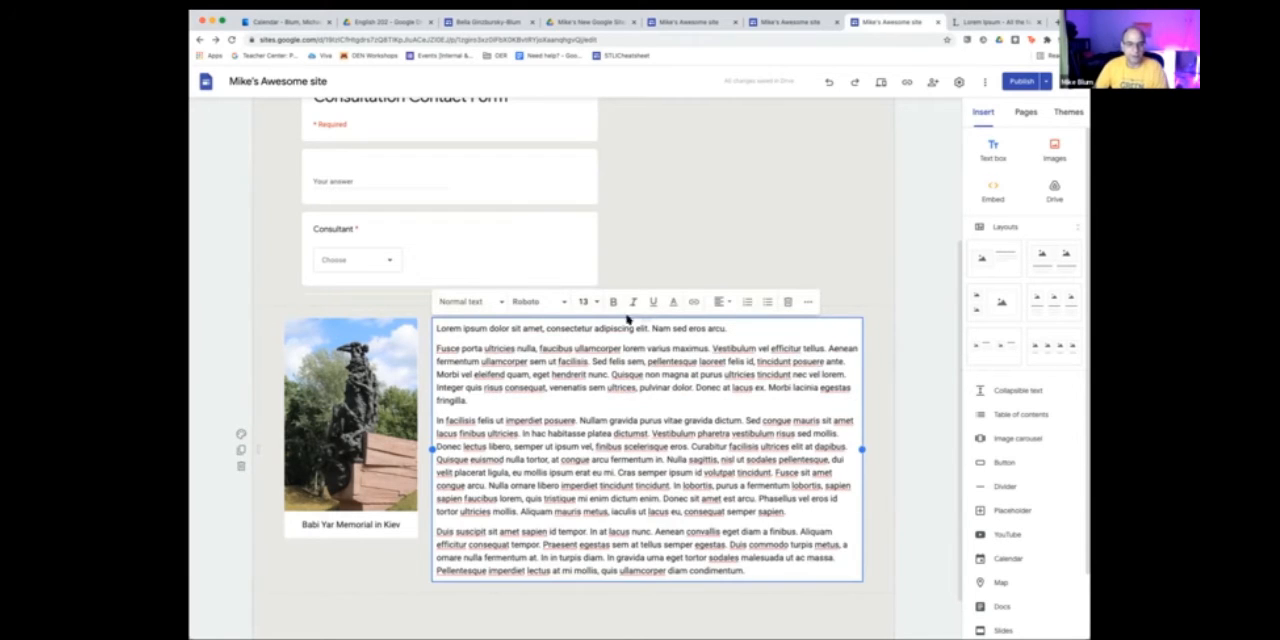
pyautogui.moveTo(728, 328); pyautogui.dragTo(435, 329)
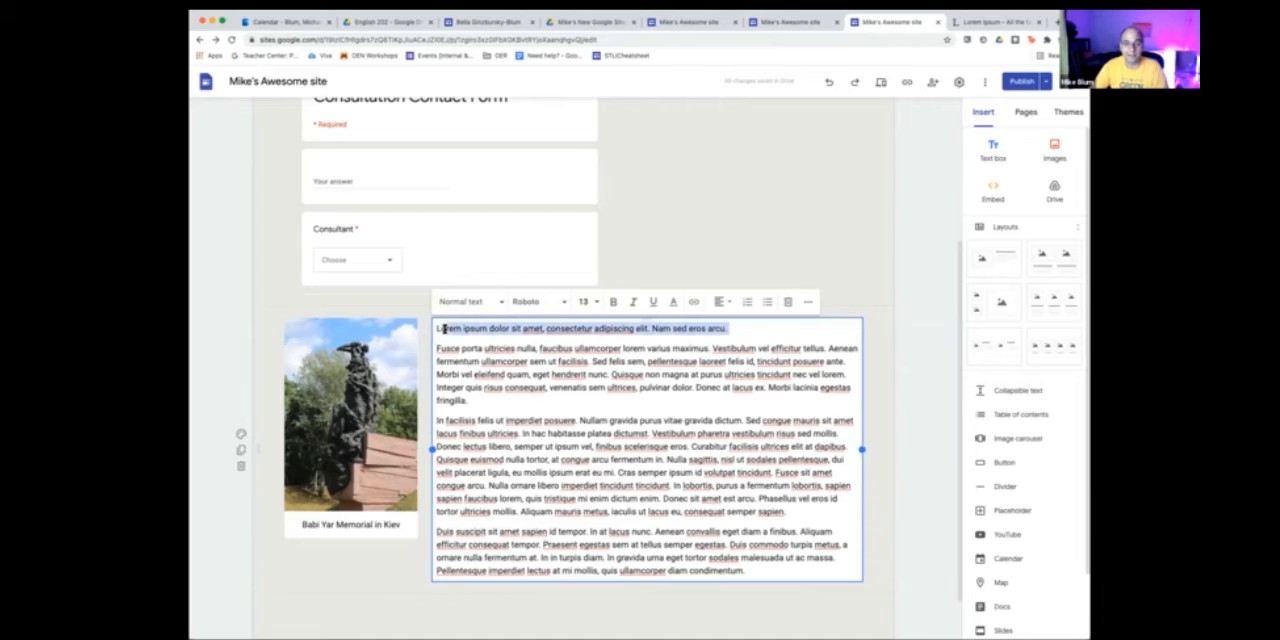
pyautogui.click(585, 301)
pyautogui.click(585, 525)
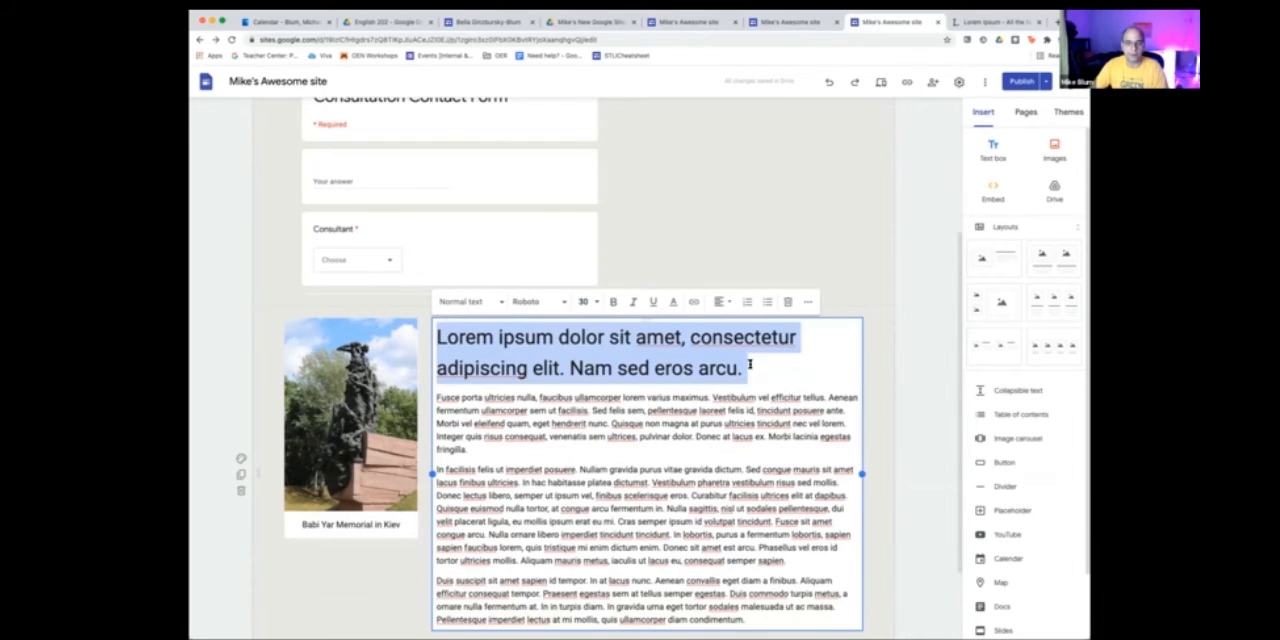
# - Shorten the large heading line to "Lorem ipsum dolor sit amet"
pyautogui.click(762, 363)
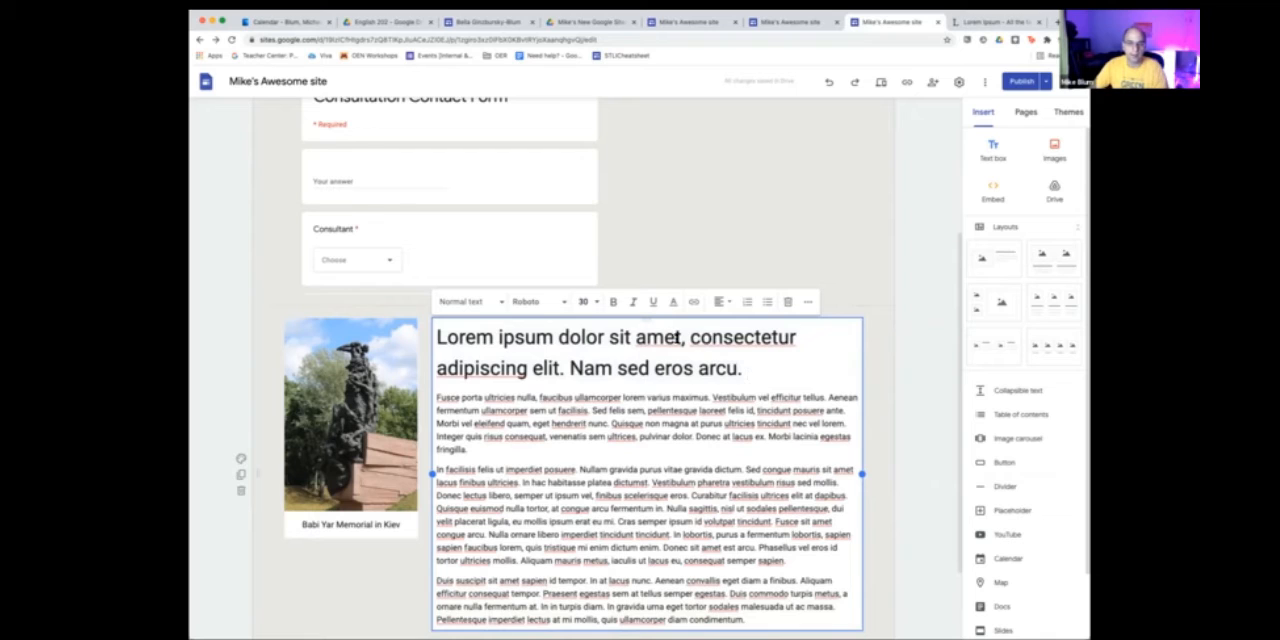
pyautogui.moveTo(683, 340); pyautogui.dragTo(786, 366)
pyautogui.press('BackSpace')
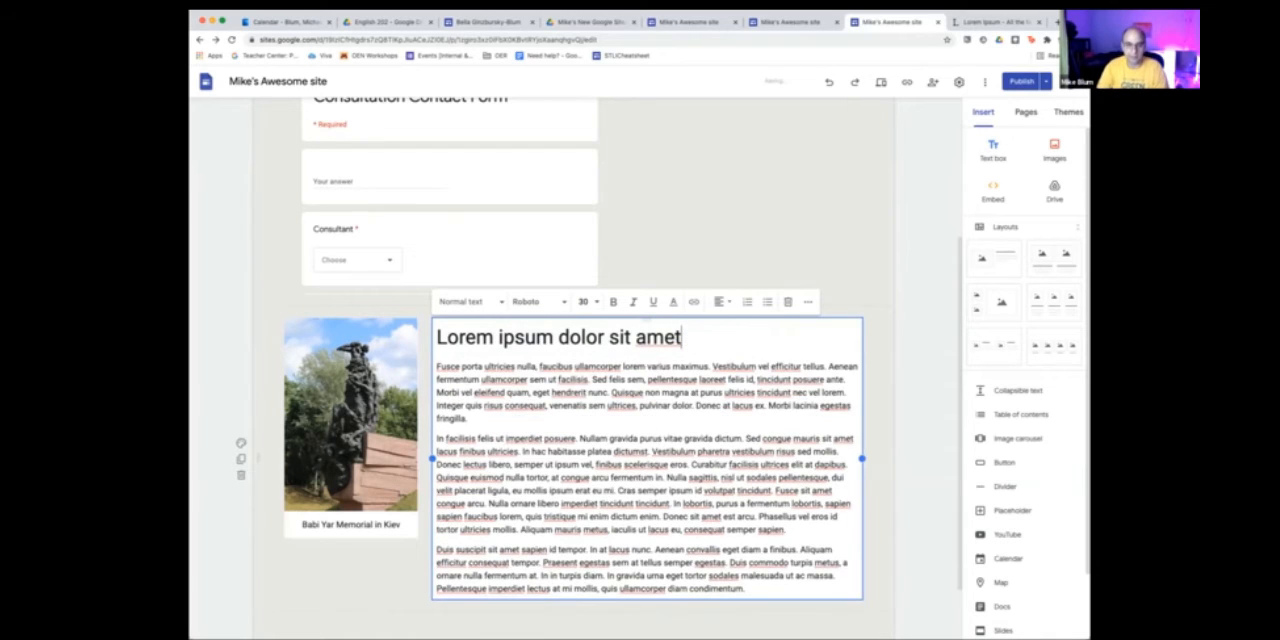
pyautogui.click(910, 428)
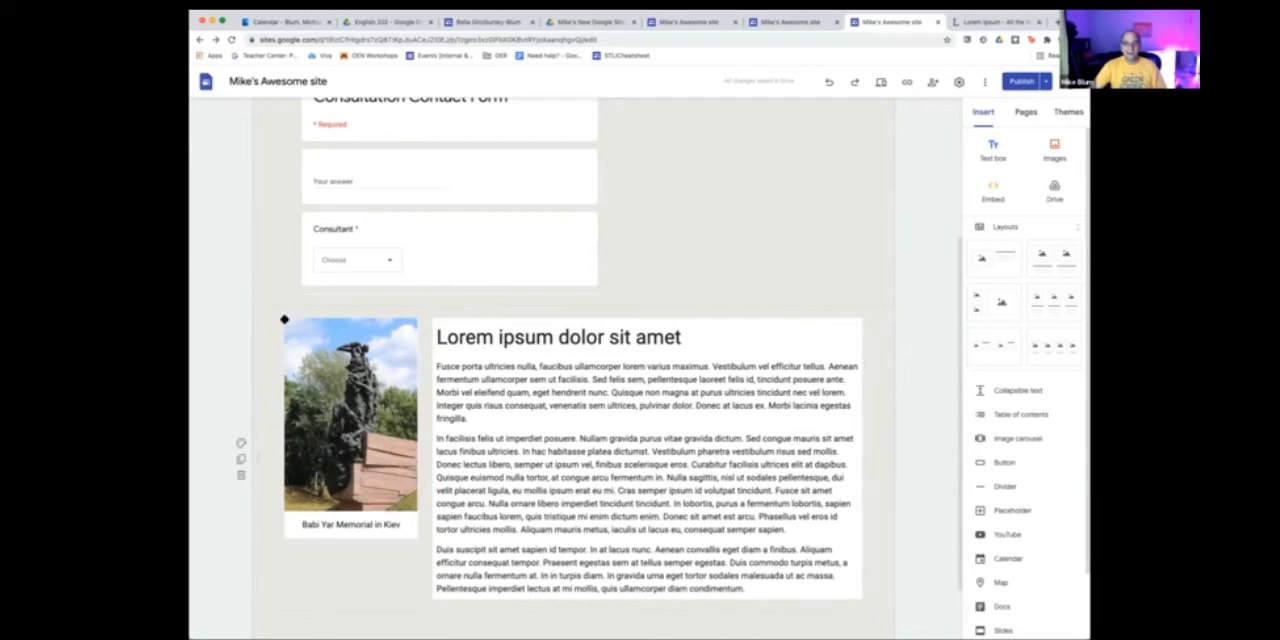
# - Try the Emphasis 1 background on the statue photo section, then set it to Emphasis 2
pyautogui.click(240, 444)
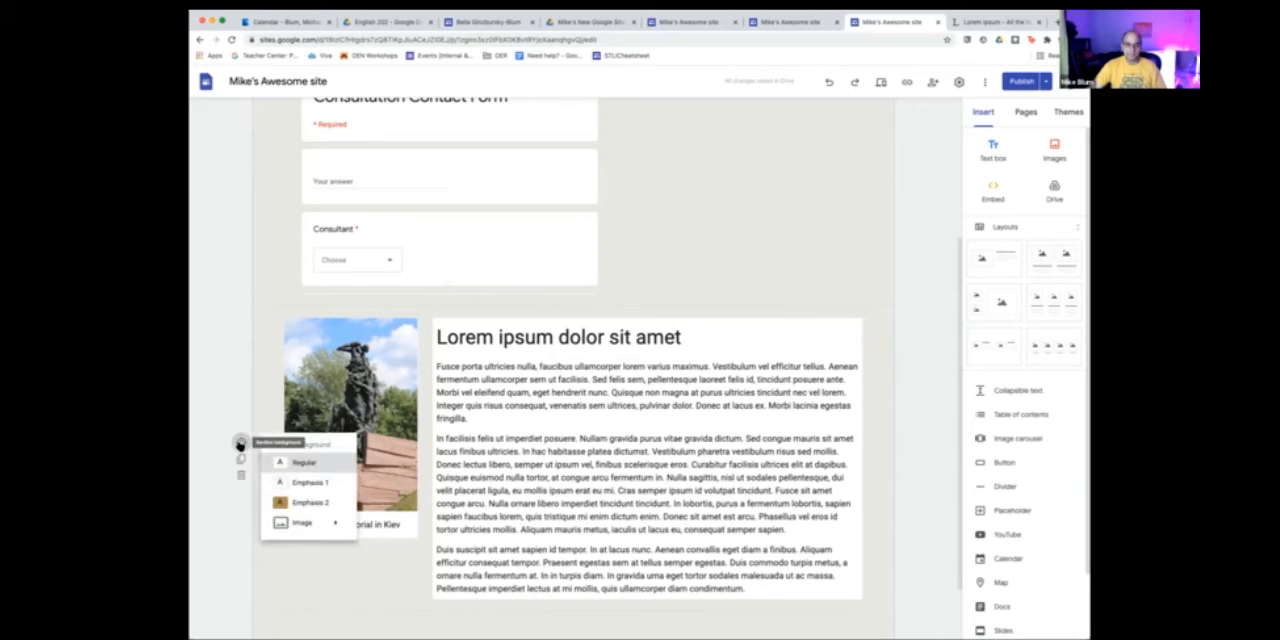
pyautogui.click(306, 484)
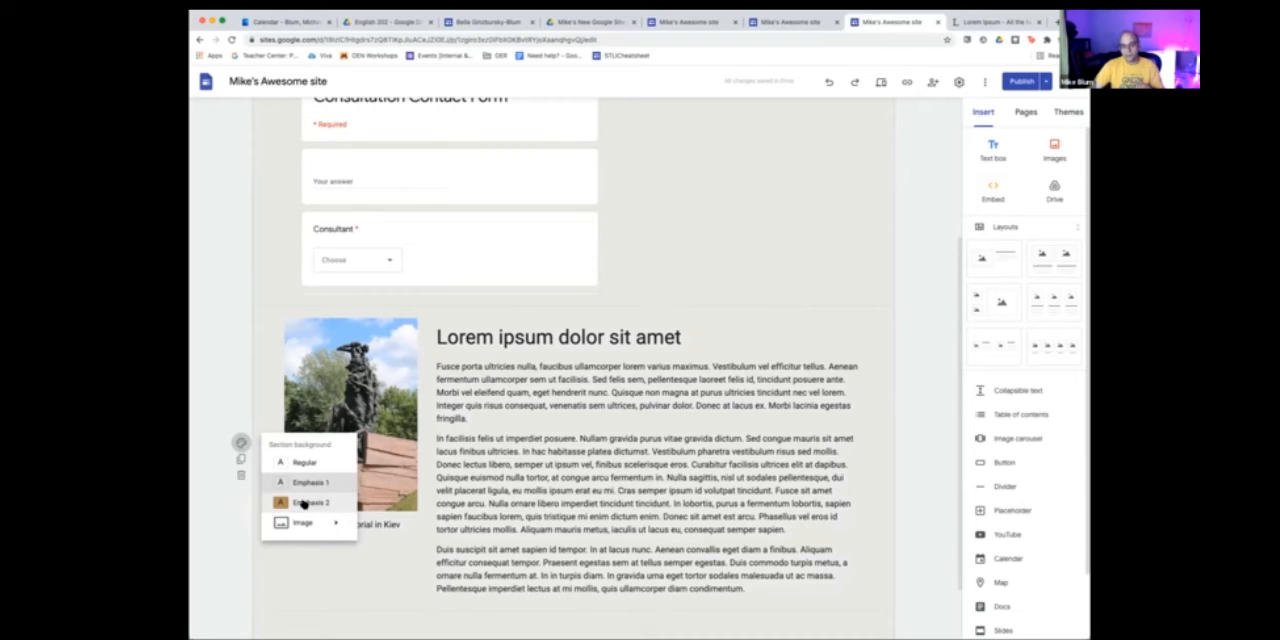
pyautogui.click(304, 503)
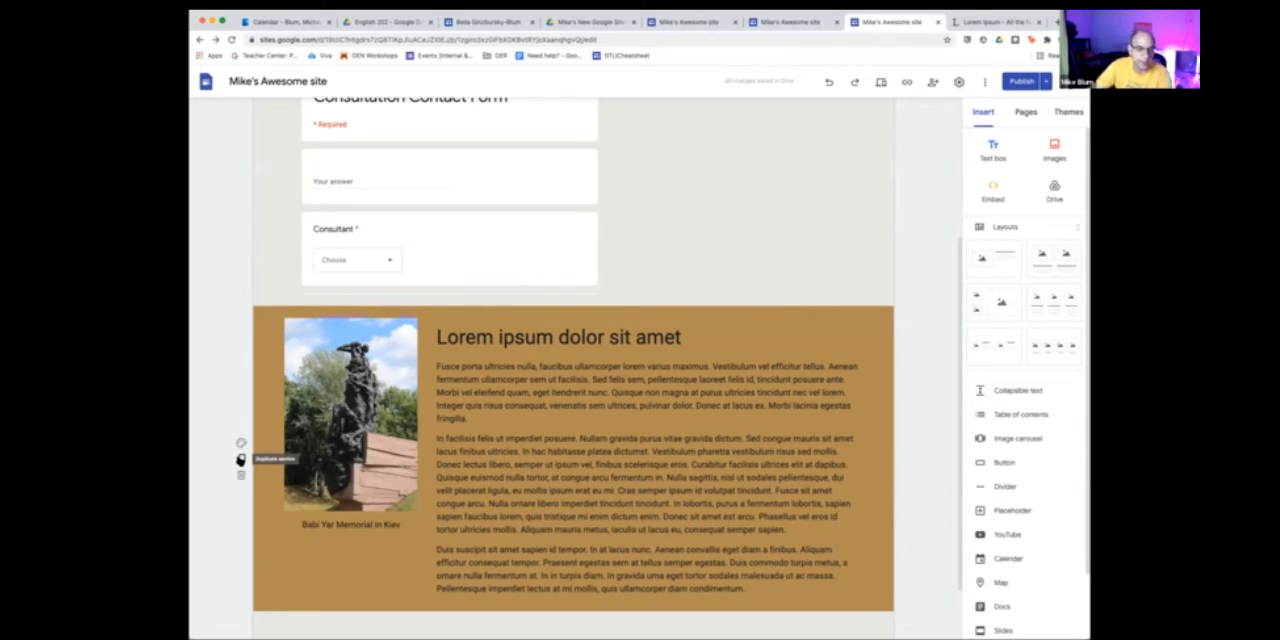
# - Delete the section containing the Consultation Contact Form
pyautogui.scroll(3, 263, 452)
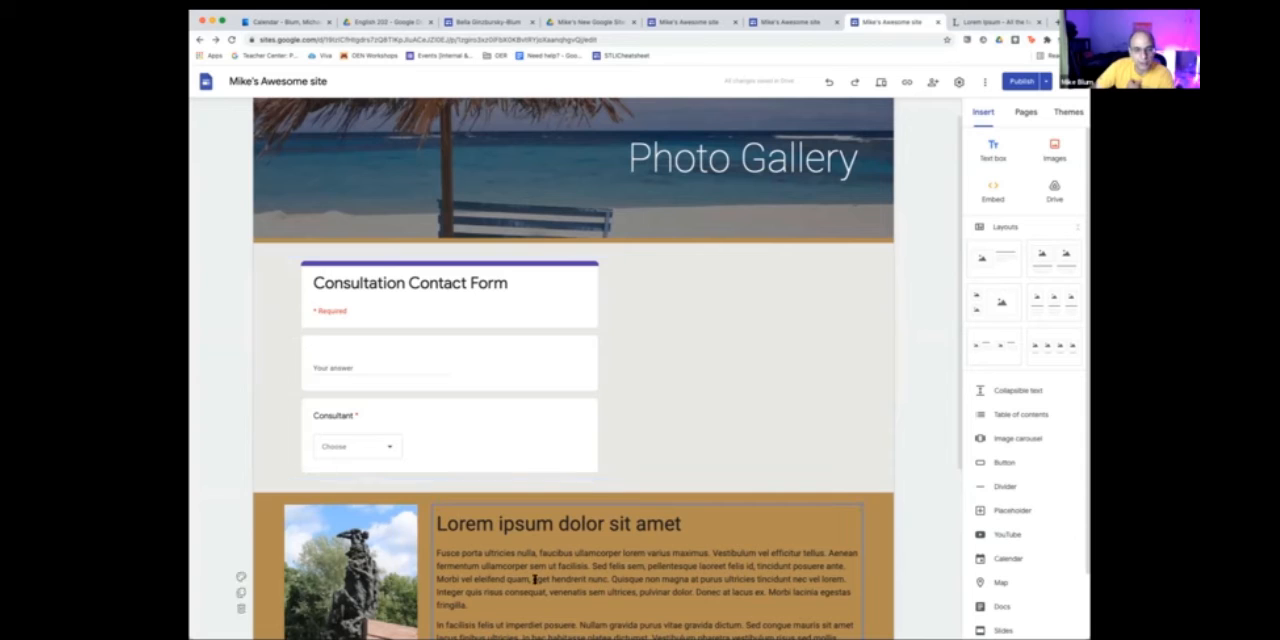
pyautogui.scroll(-1, 529, 579)
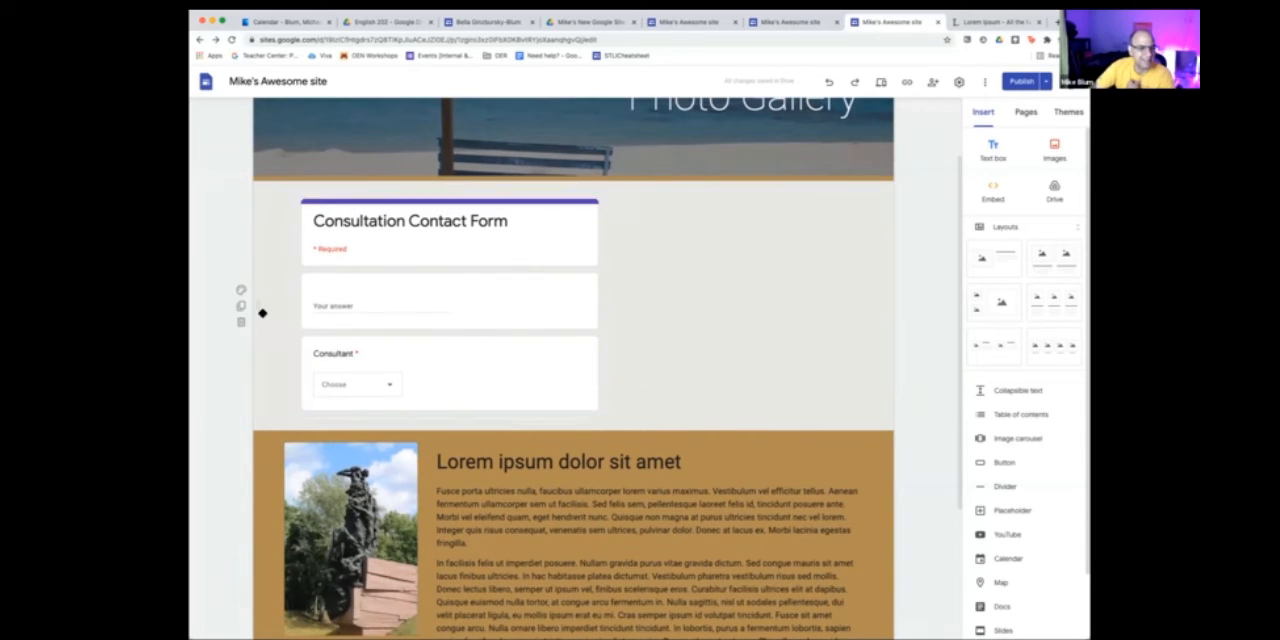
pyautogui.click(241, 322)
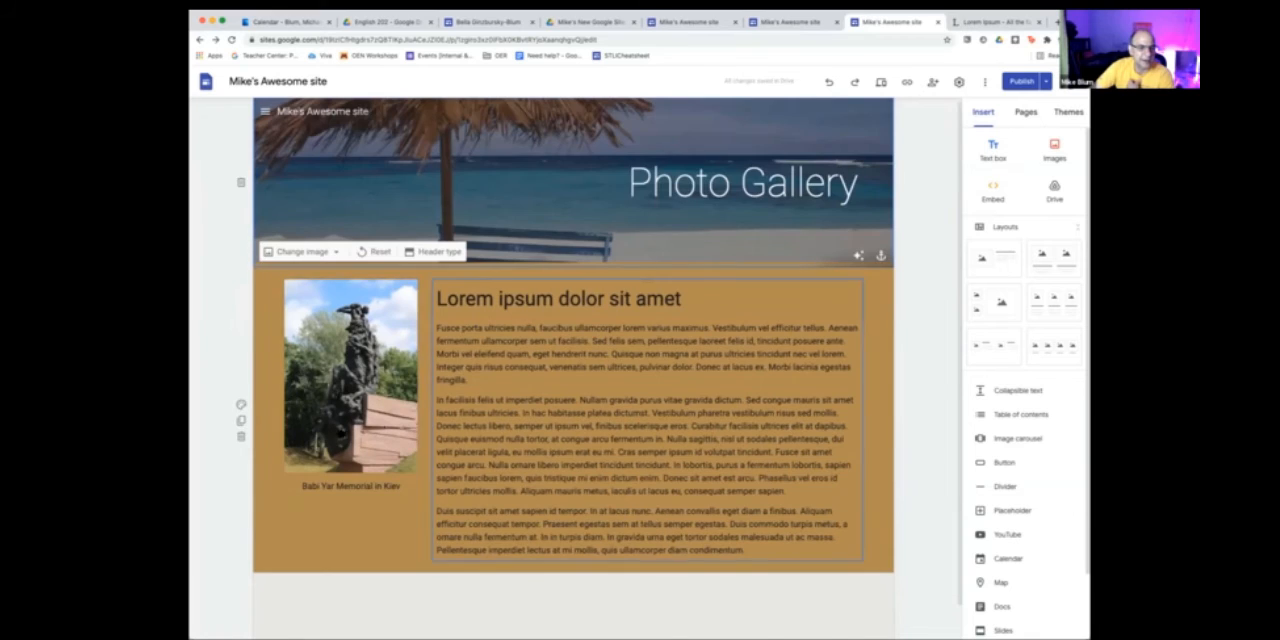
# - Duplicate the statue photo and text section twice to make three stacked sections
pyautogui.click(240, 421)
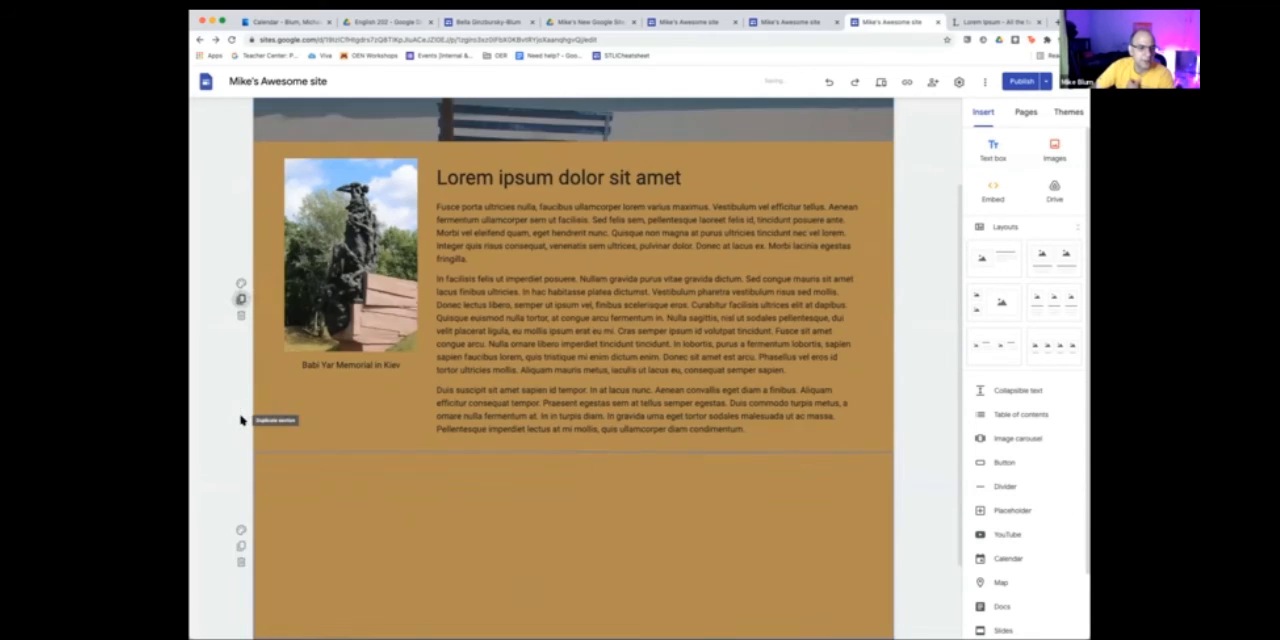
pyautogui.scroll(-2, 241, 384)
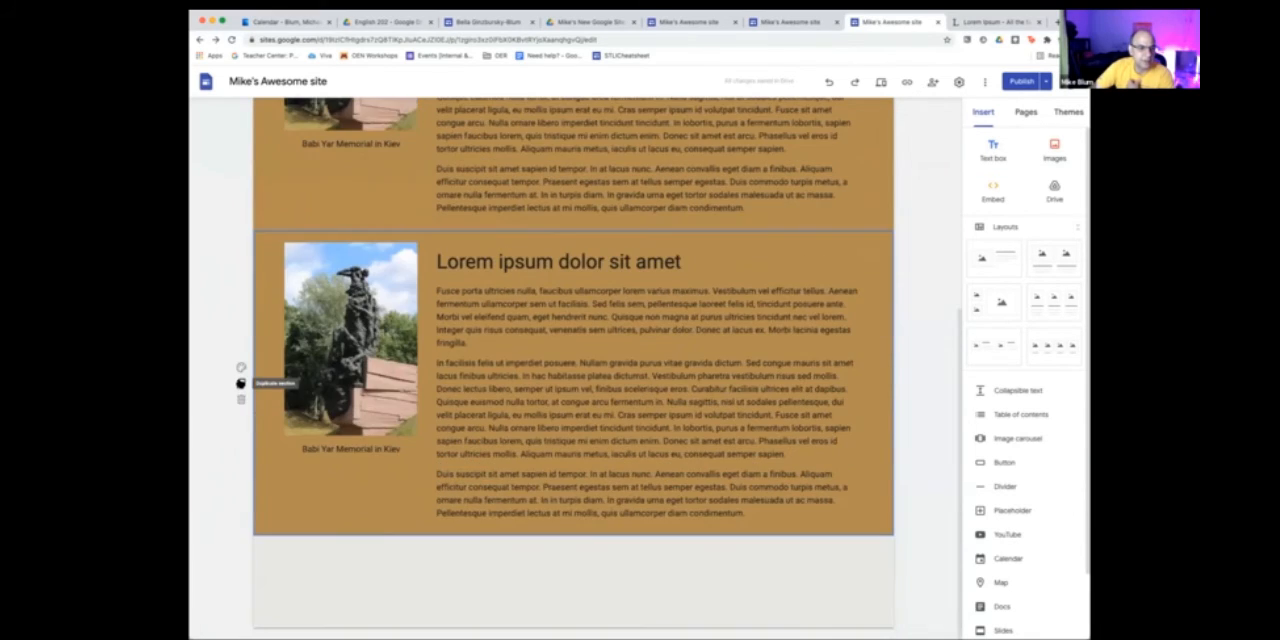
pyautogui.click(241, 384)
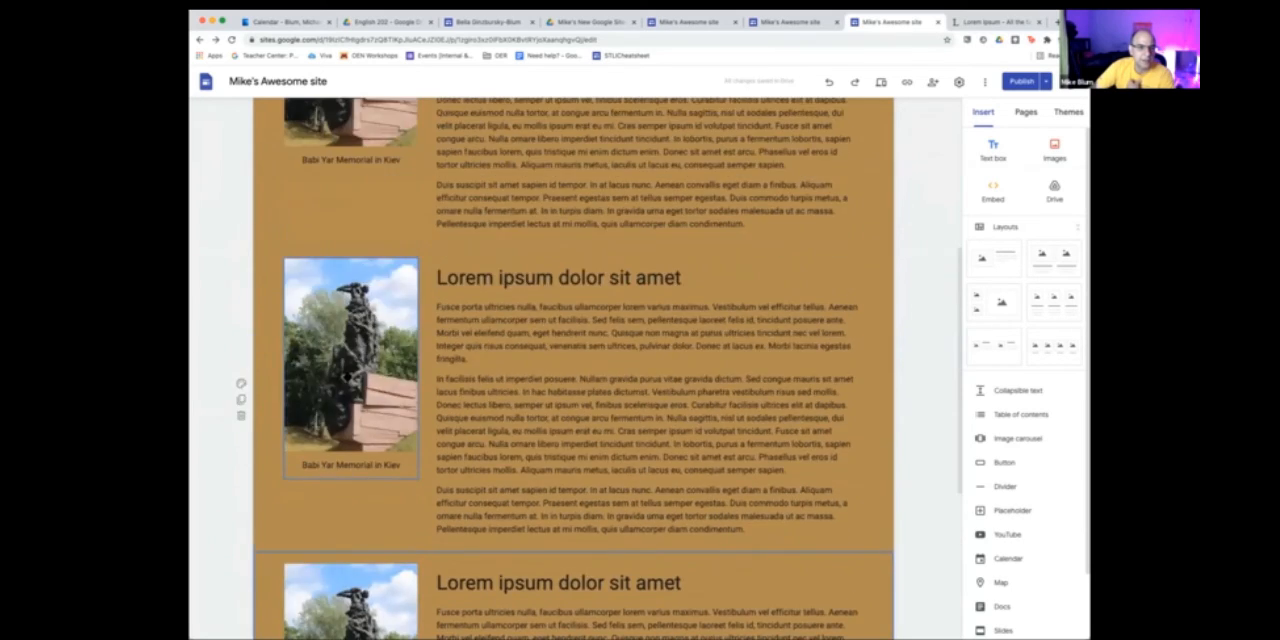
# - Set the background of the first and third photo sections to Emphasis 1
pyautogui.scroll(5, 397, 384)
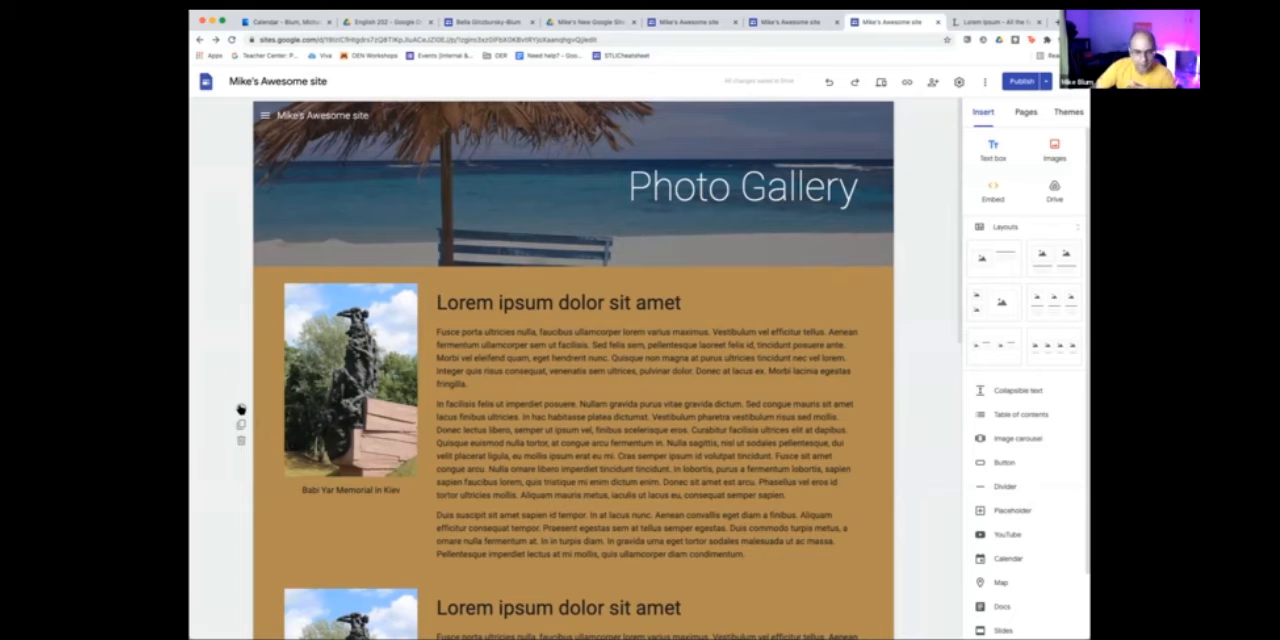
pyautogui.click(240, 407)
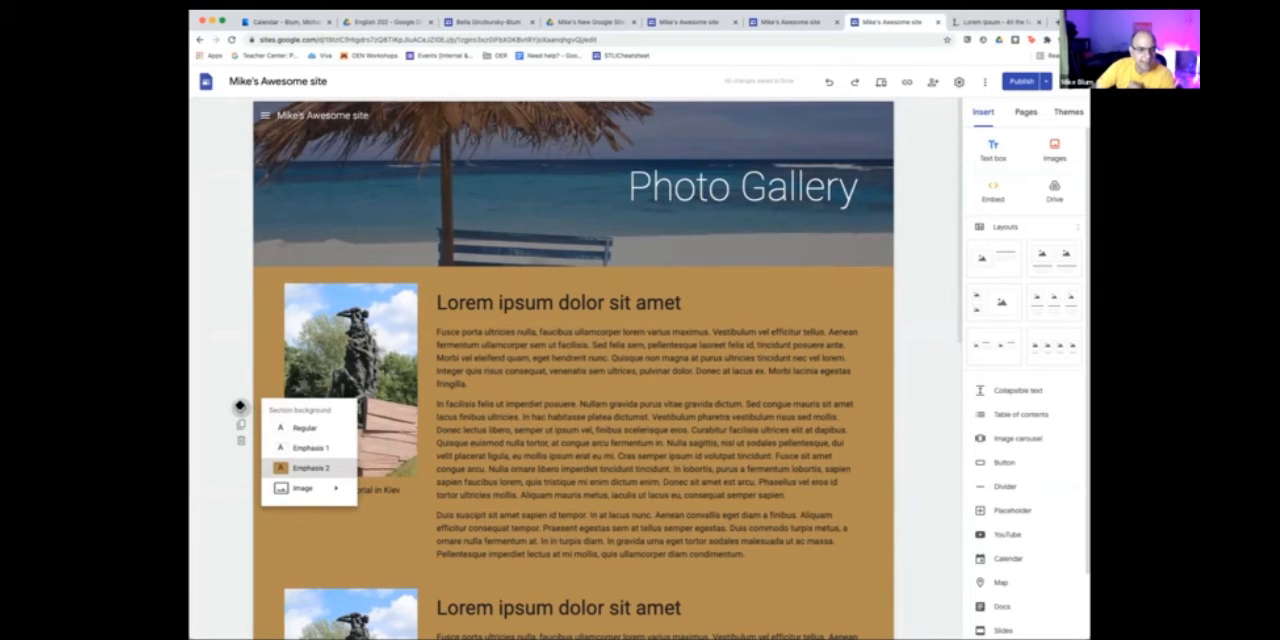
pyautogui.click(306, 447)
pyautogui.scroll(-5, 294, 434)
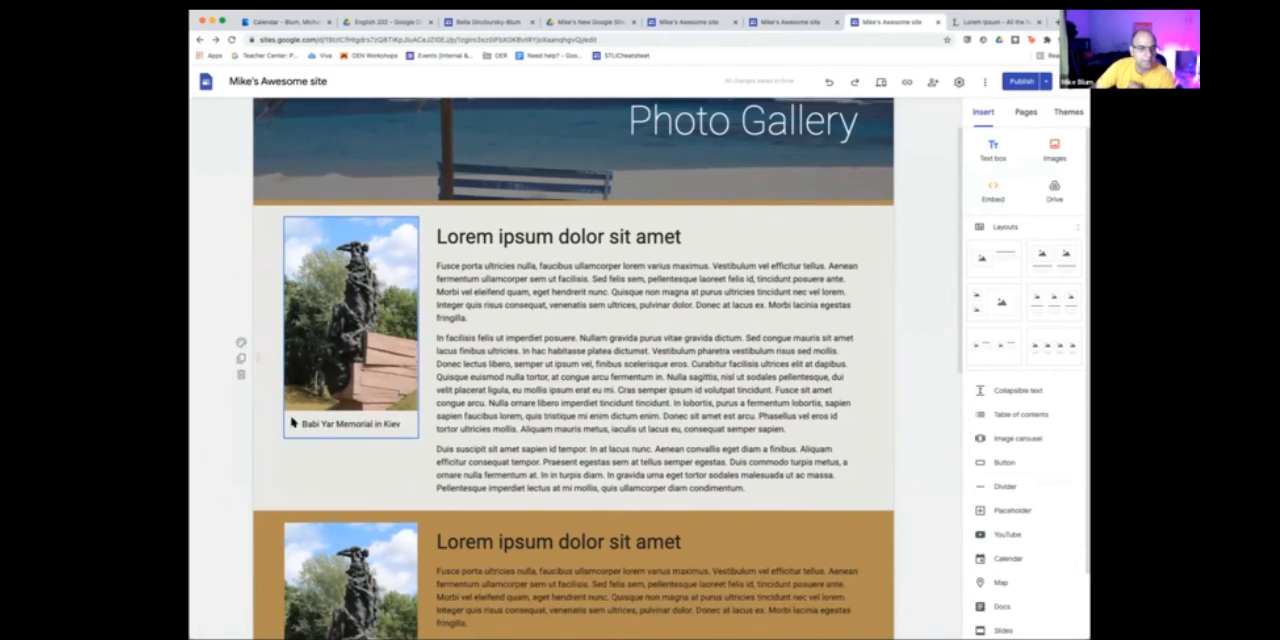
pyautogui.scroll(-4, 294, 434)
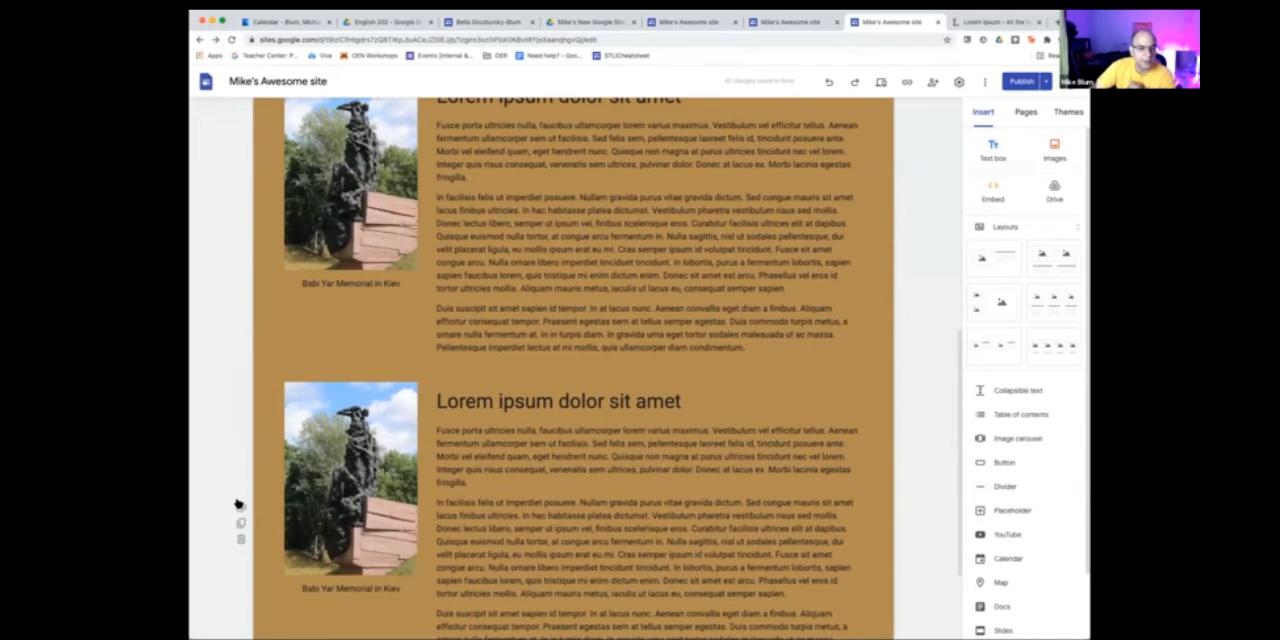
pyautogui.click(240, 506)
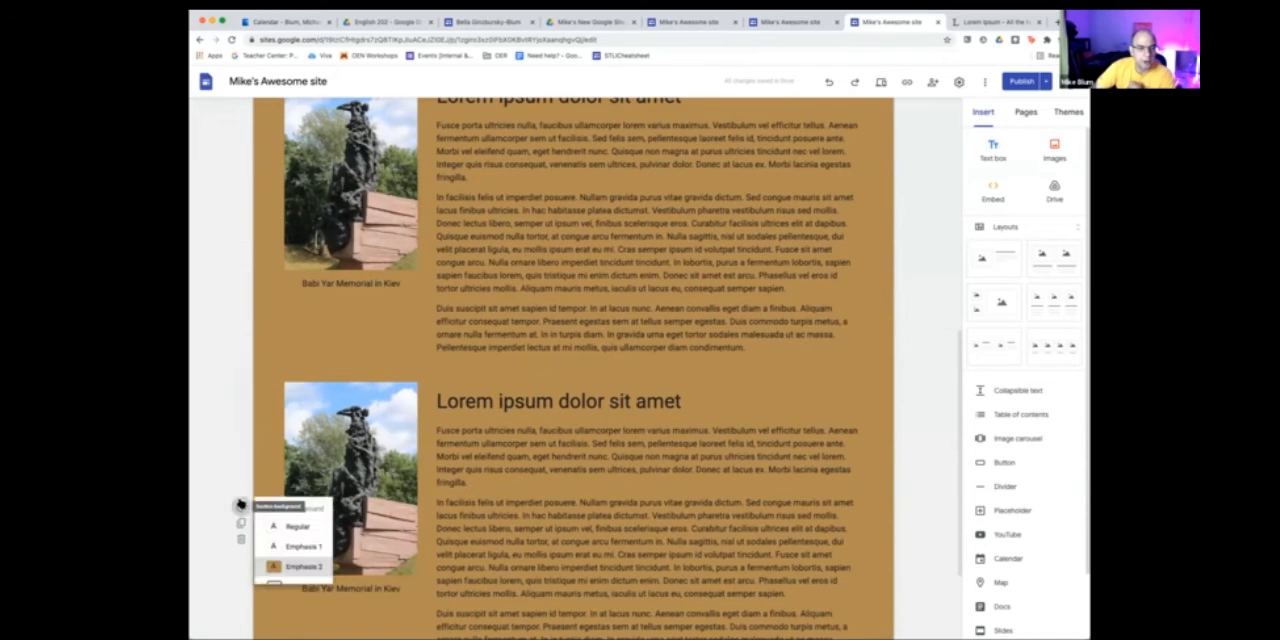
pyautogui.click(316, 548)
pyautogui.scroll(3, 405, 481)
pyautogui.scroll(3, 405, 481)
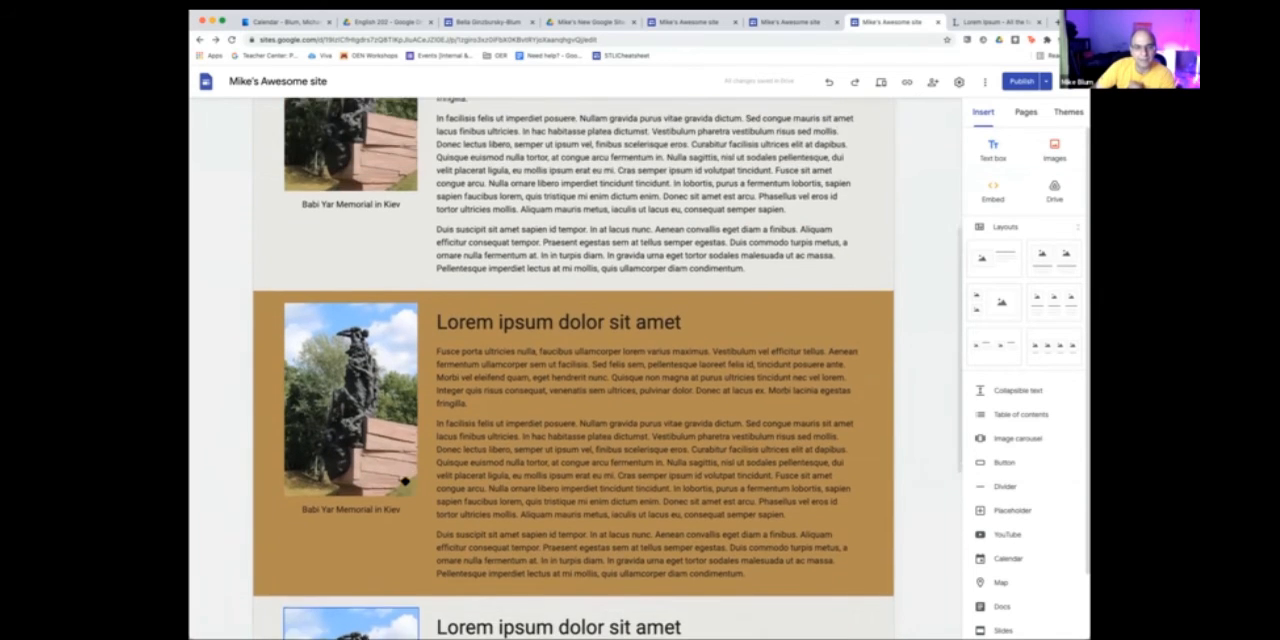
# - Move the statue photo in the middle section to the right of its text and review the alternating layout
pyautogui.scroll(-3, 369, 405)
pyautogui.scroll(-1, 369, 405)
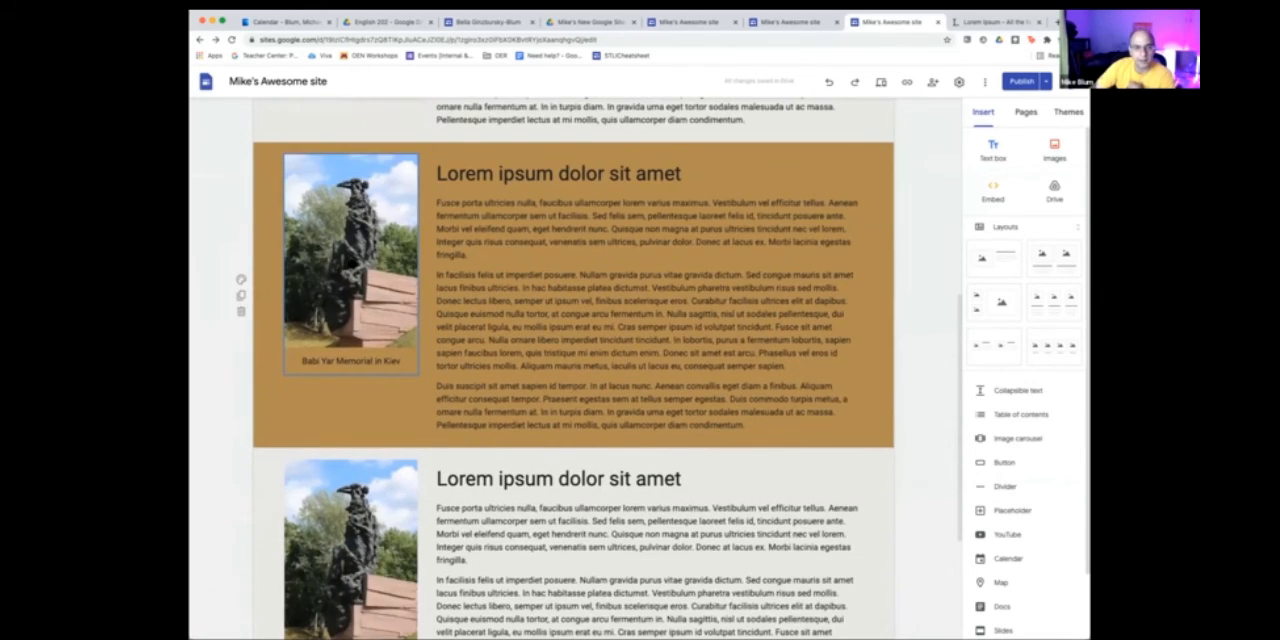
pyautogui.moveTo(369, 340); pyautogui.dragTo(840, 278)
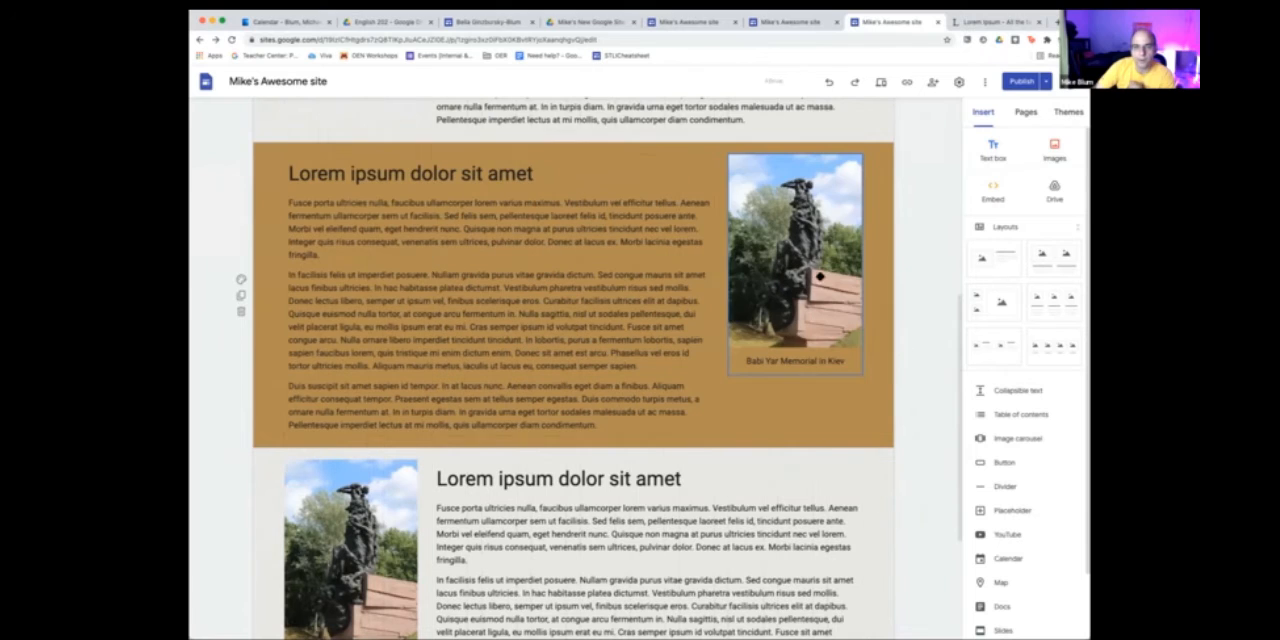
pyautogui.scroll(5, 860, 323)
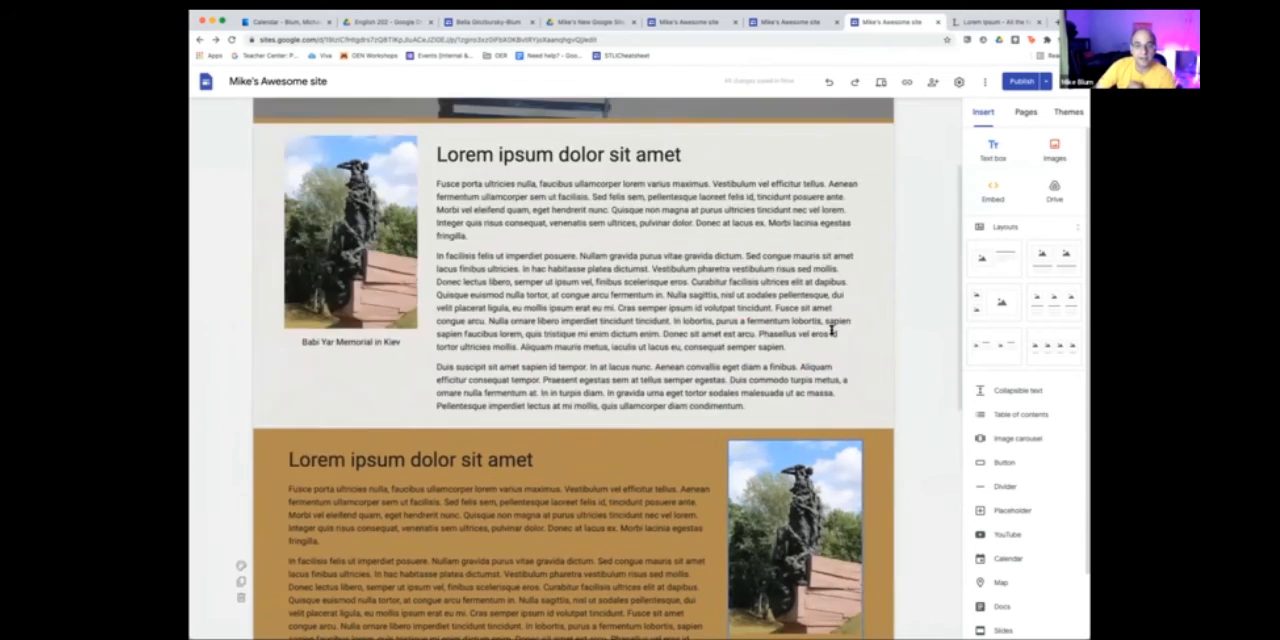
pyautogui.scroll(-2, 831, 329)
pyautogui.scroll(-2, 831, 329)
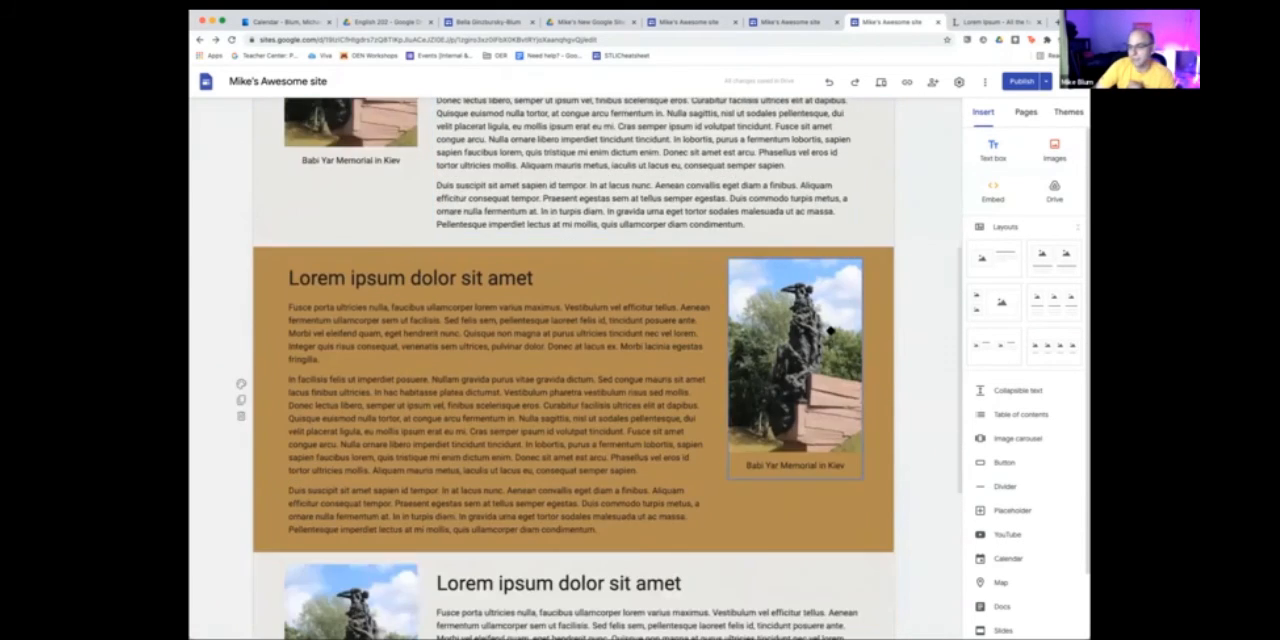
pyautogui.scroll(4, 768, 330)
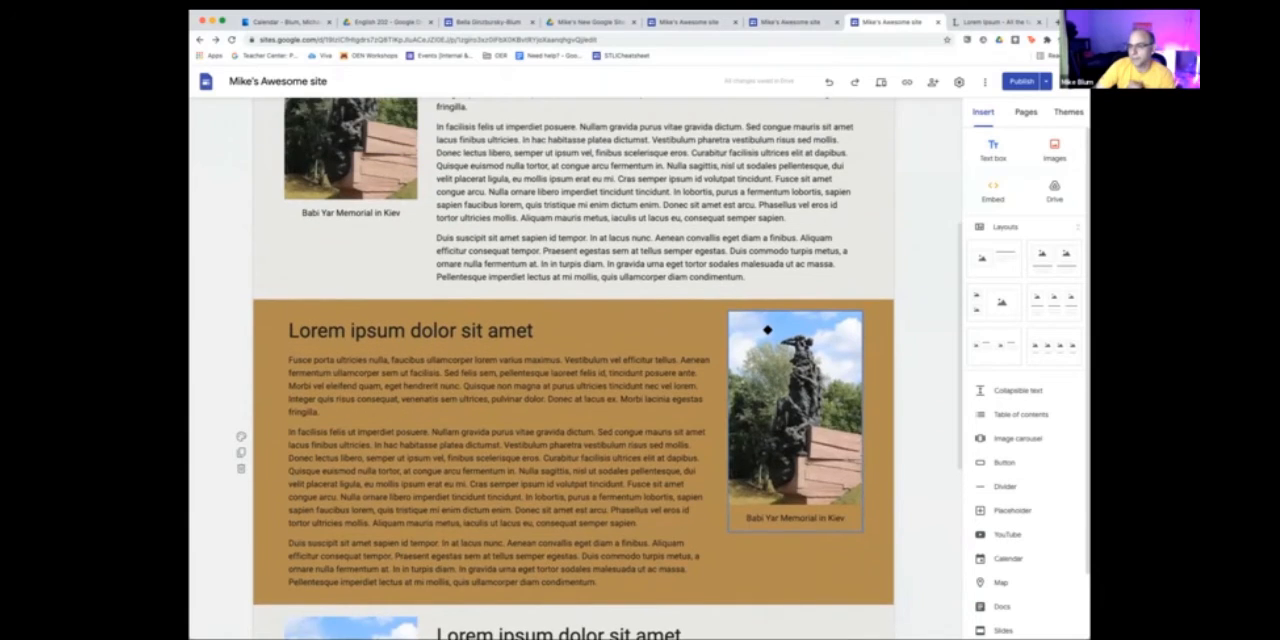
pyautogui.scroll(2, 768, 330)
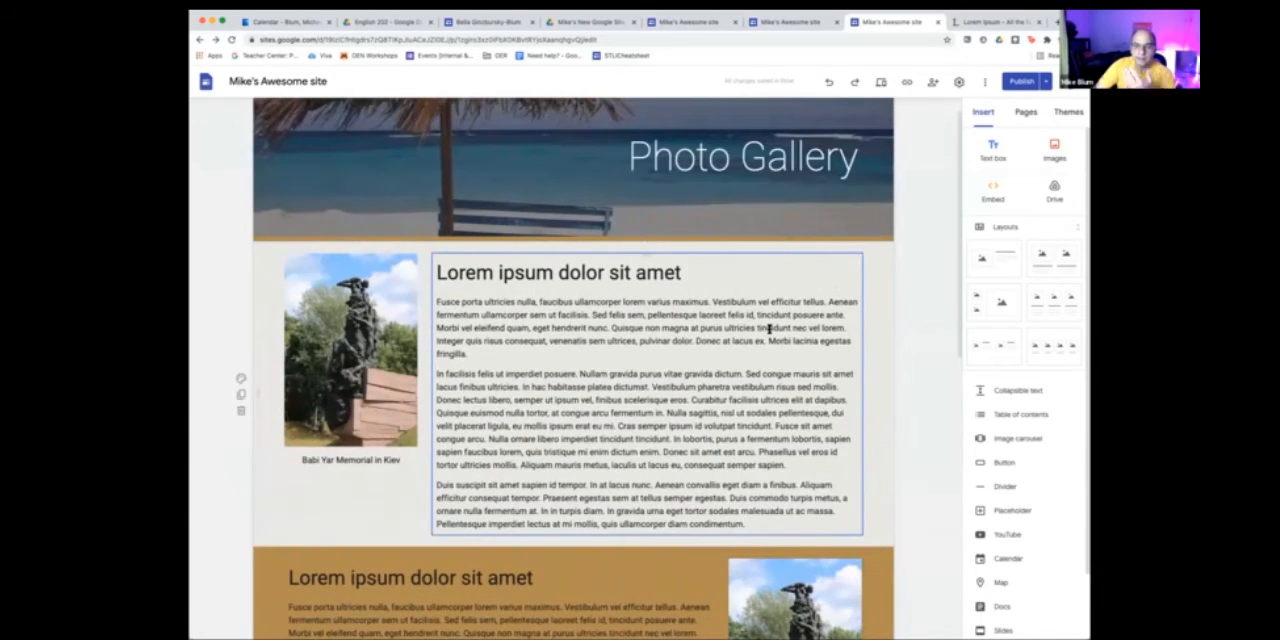
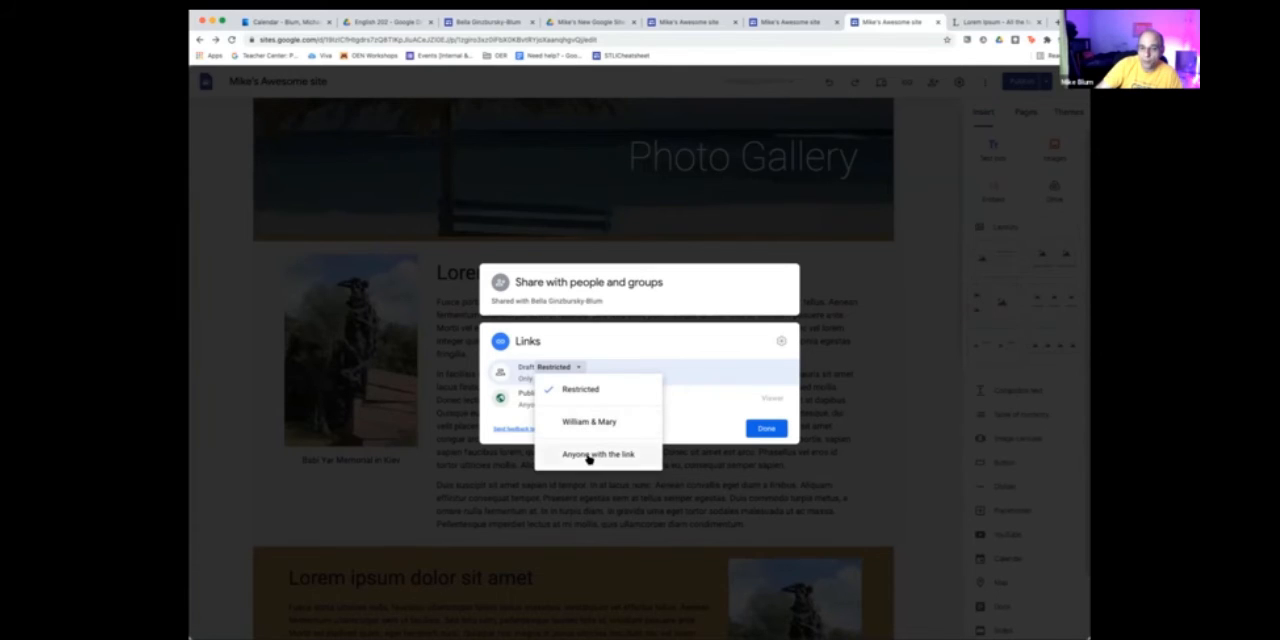
# - Review the sharing options for the draft link, the published site link and the added editor's role
pyautogui.click(697, 412)
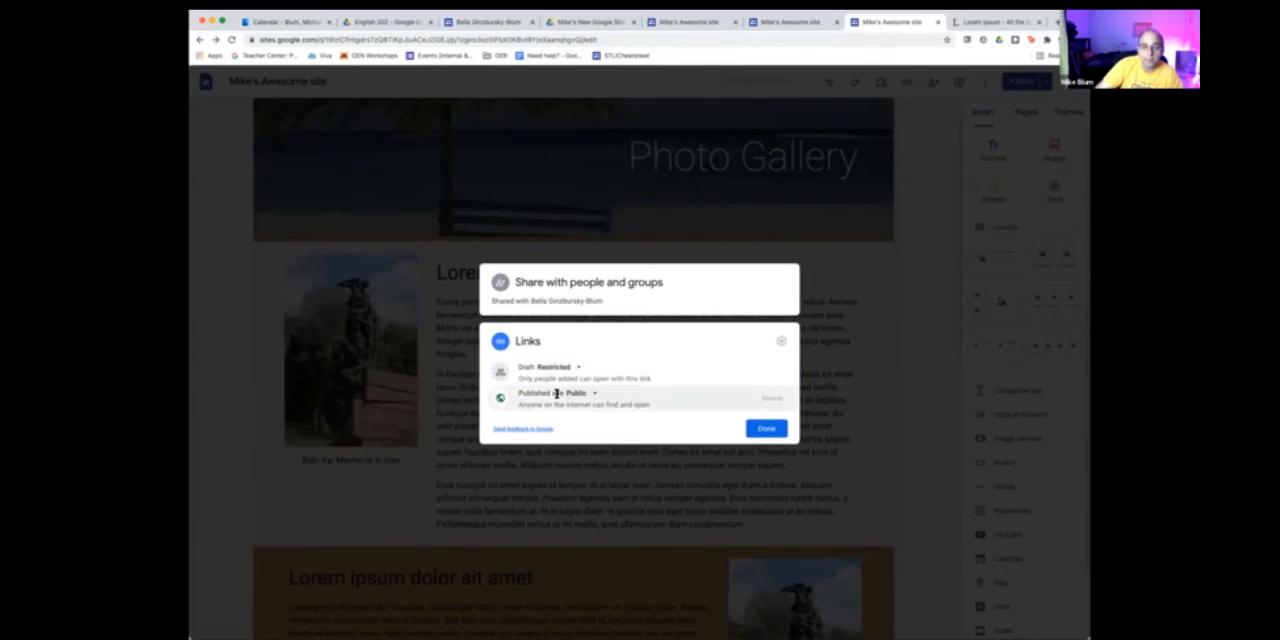
pyautogui.click(593, 394)
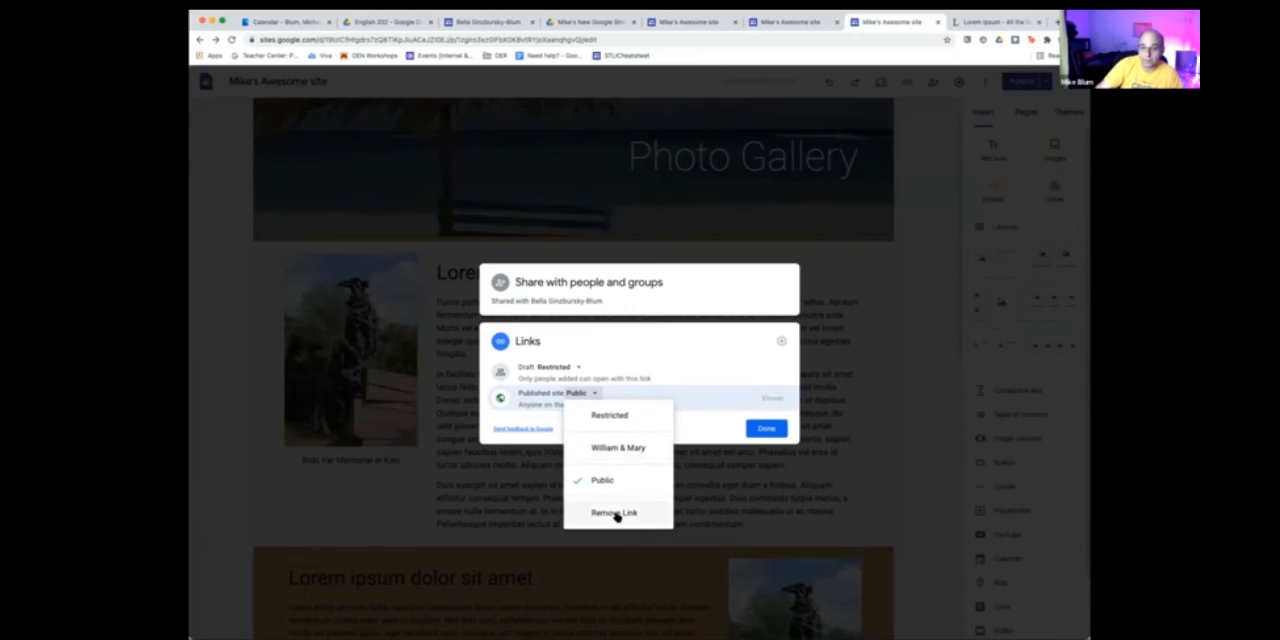
pyautogui.click(715, 438)
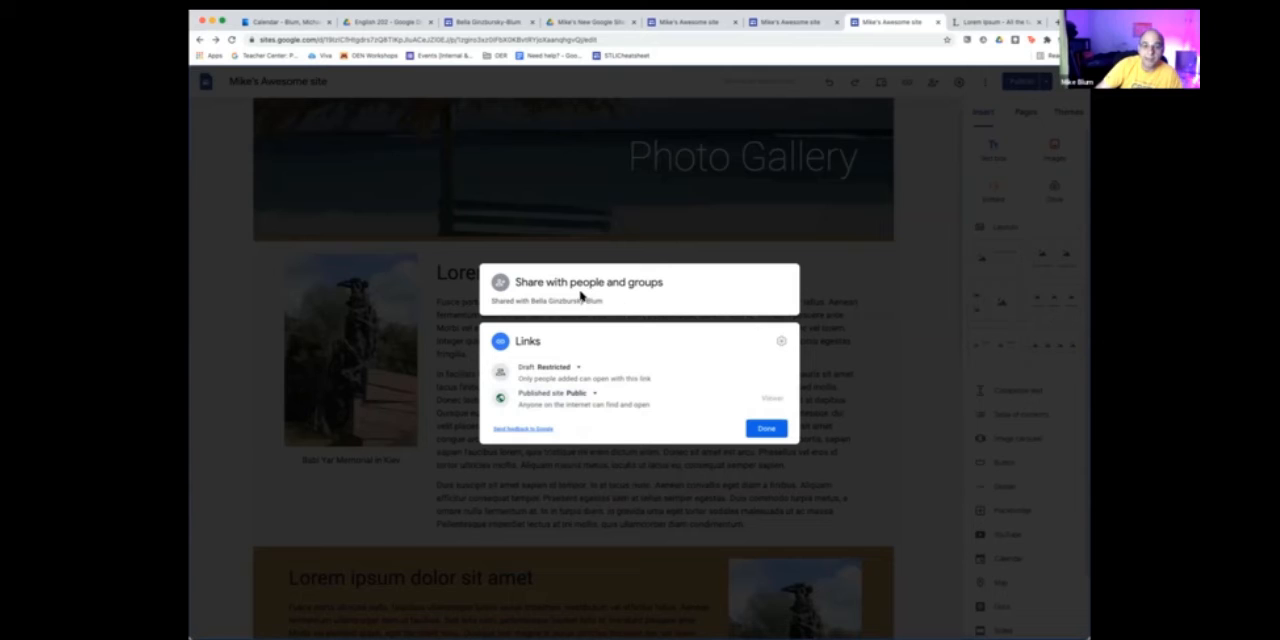
pyautogui.click(676, 302)
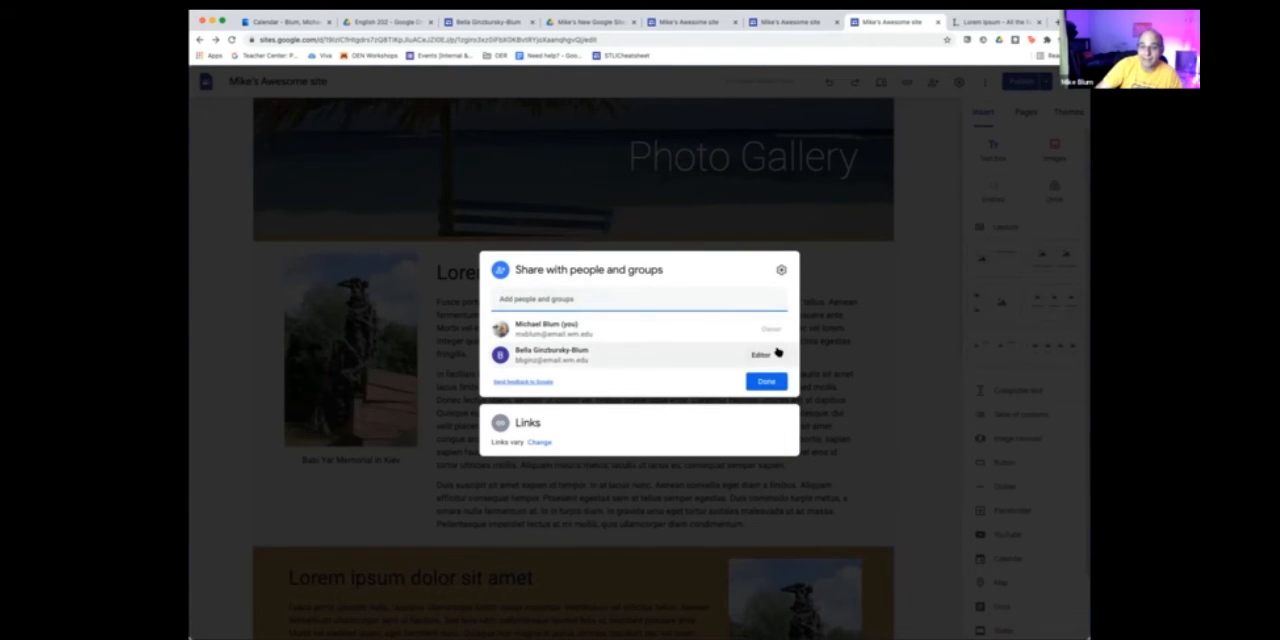
pyautogui.click(763, 354)
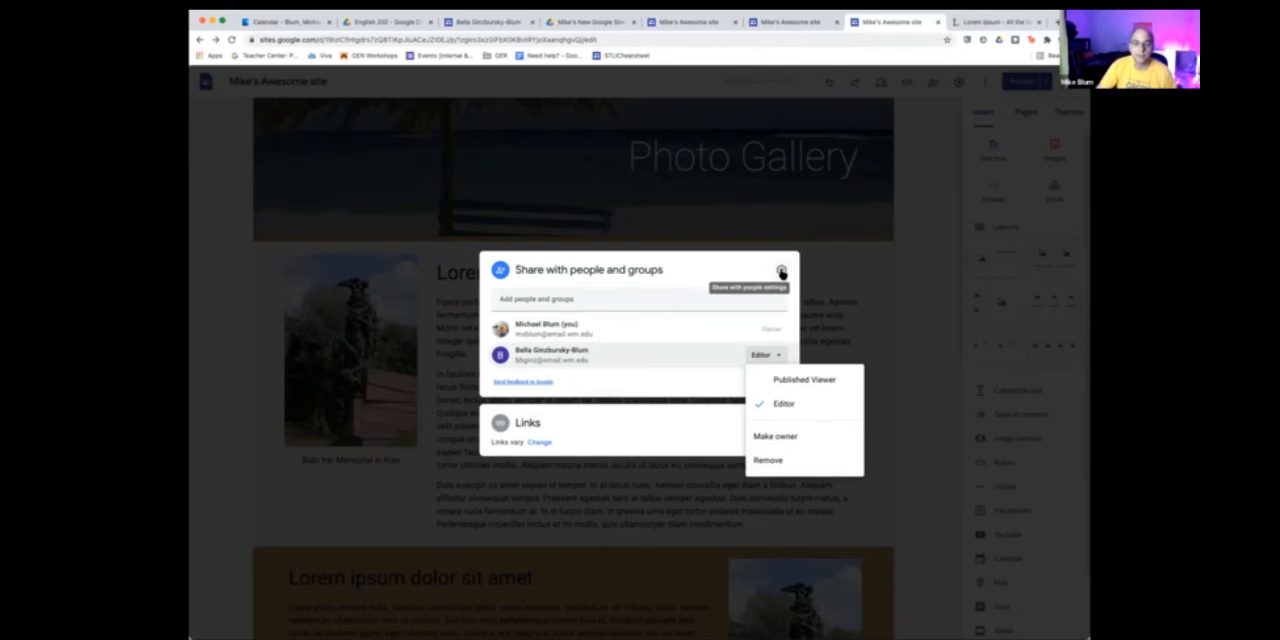
pyautogui.click(900, 308)
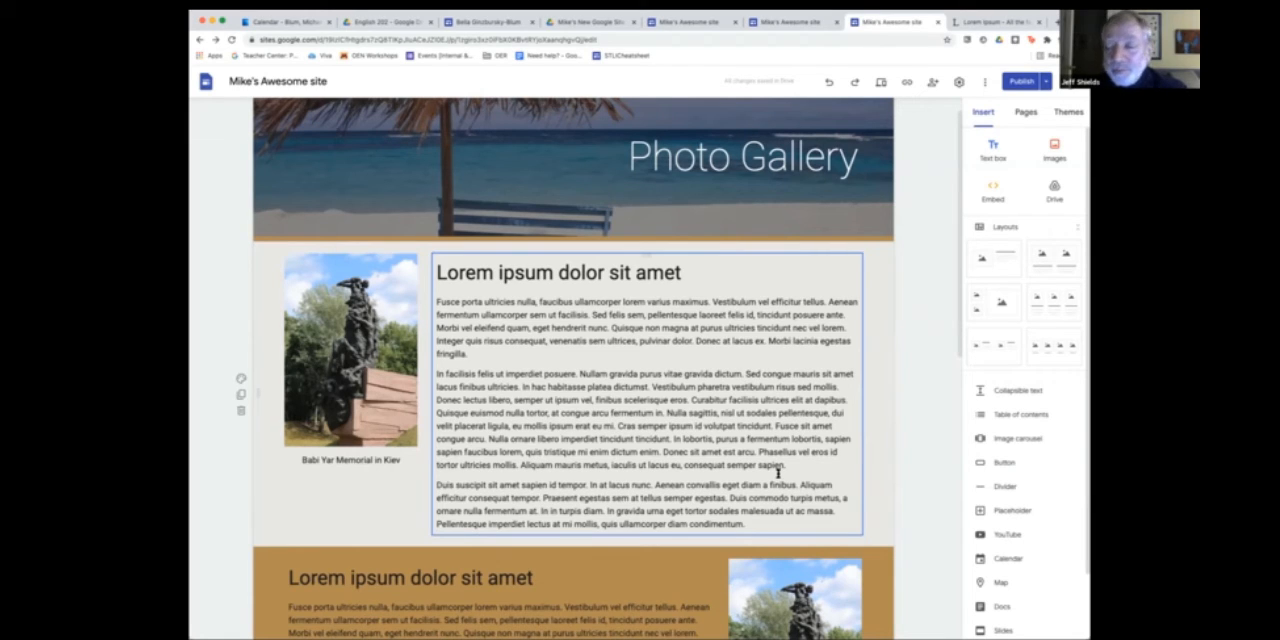
# - Start inserting a link on the heading "Lorem ipsum dolor sit amet" in the first Photo Gallery section
pyautogui.click(537, 323)
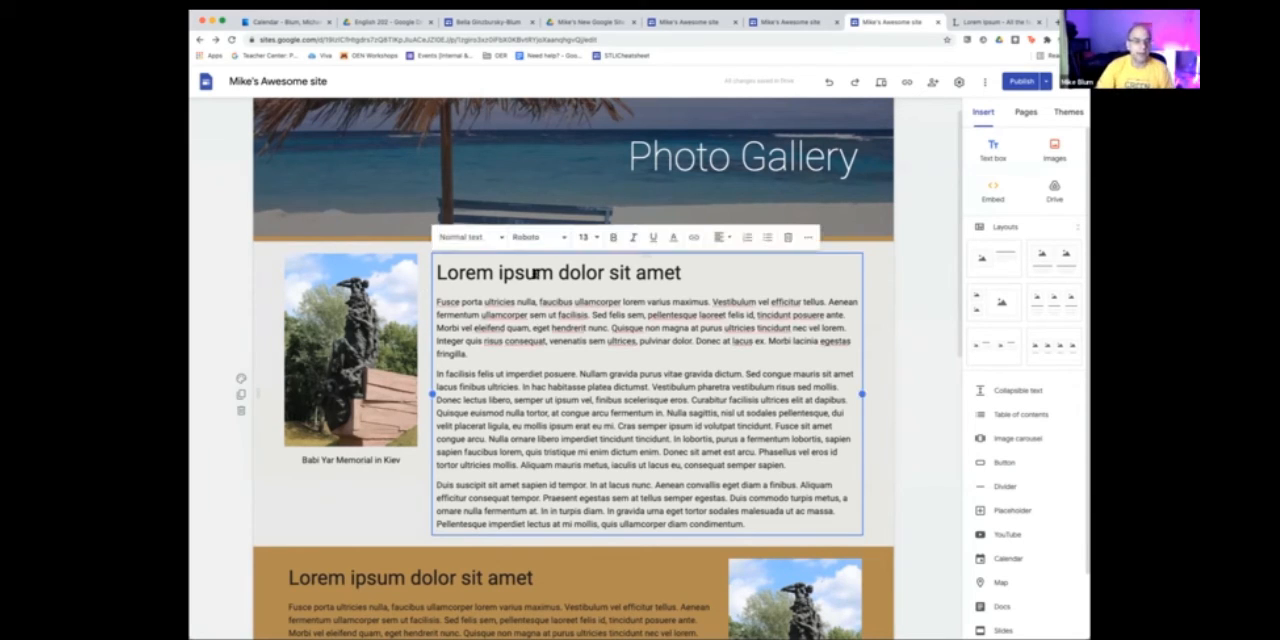
pyautogui.moveTo(682, 272); pyautogui.dragTo(429, 273)
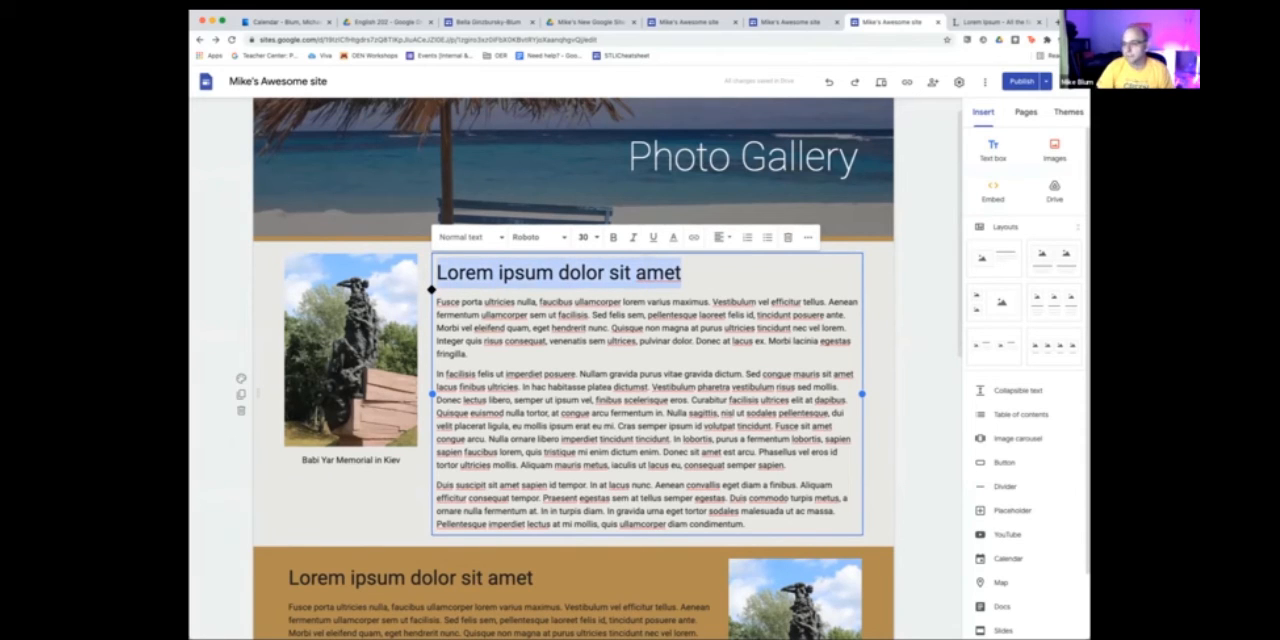
pyautogui.click(690, 240)
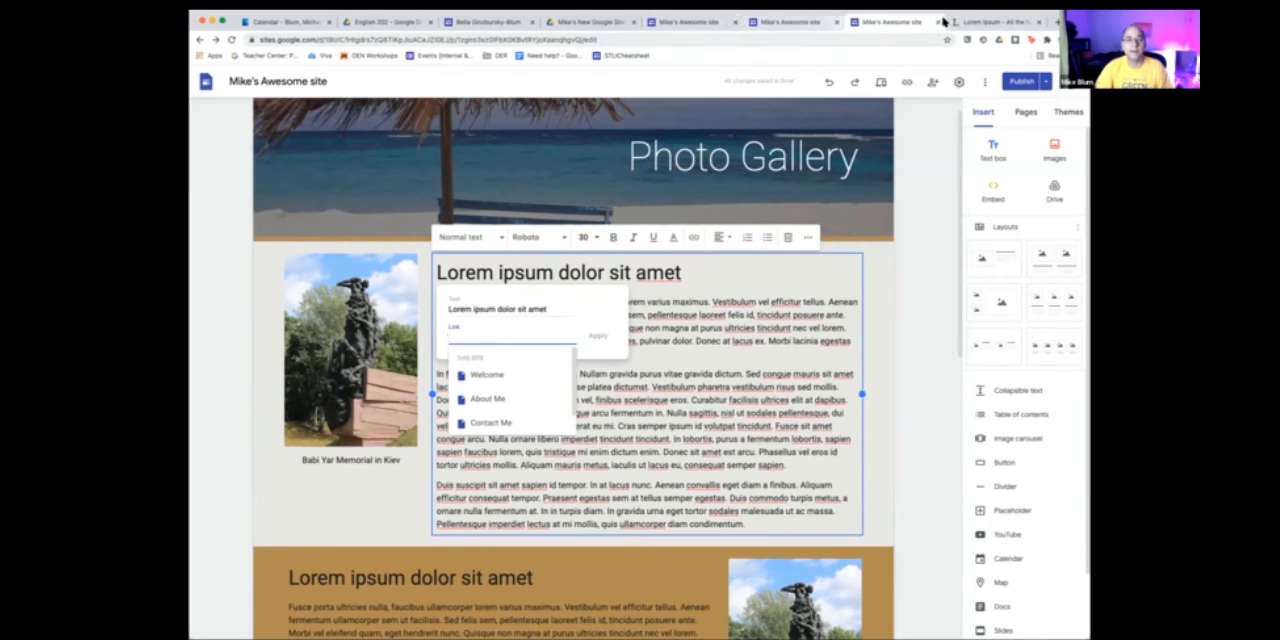
# - Switch to Google Drive and open the untitled document dated Nov 4, 2020 from My Drive
pyautogui.click(385, 21)
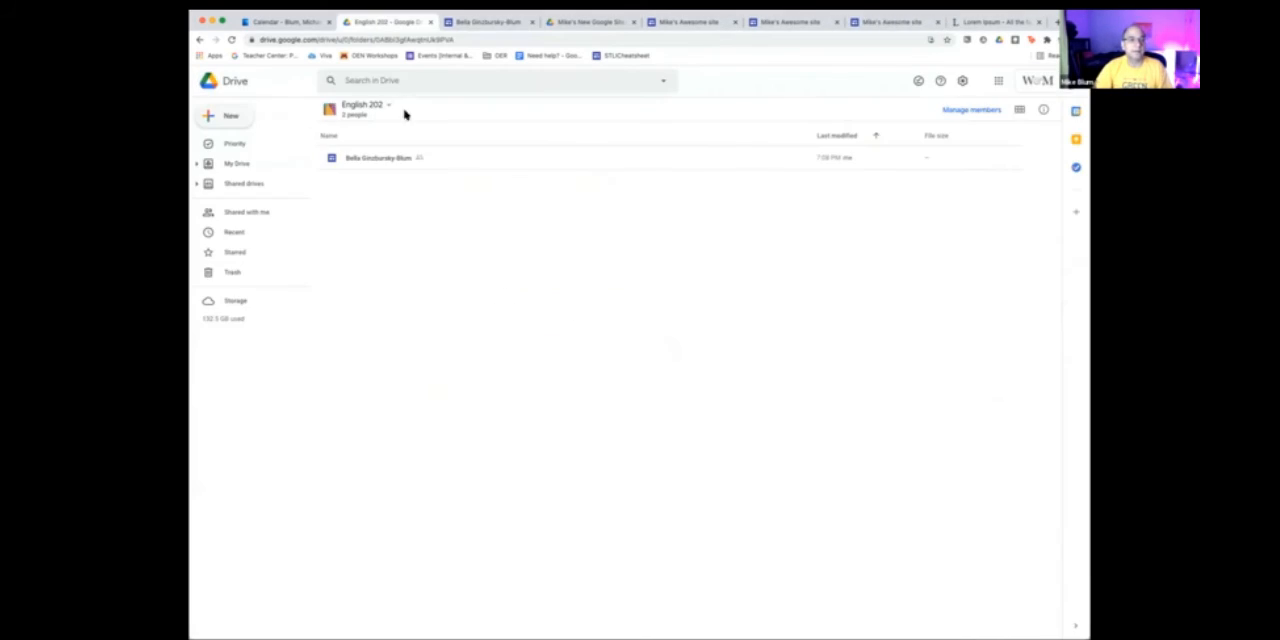
pyautogui.click(233, 166)
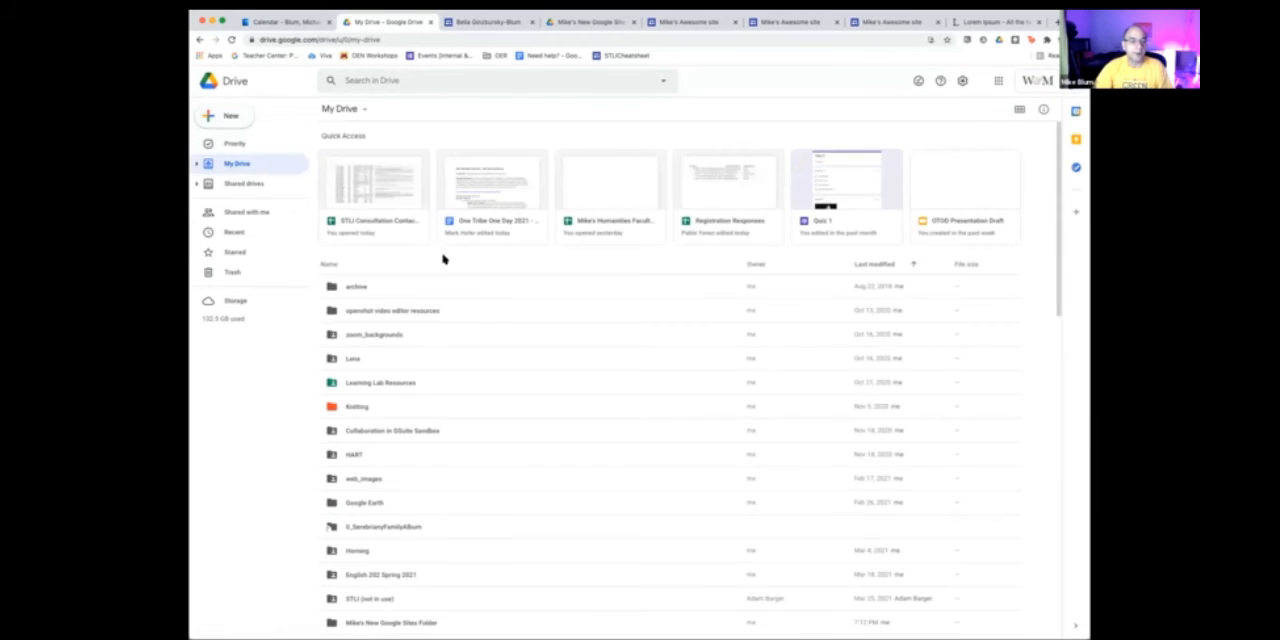
pyautogui.scroll(-10, 488, 445)
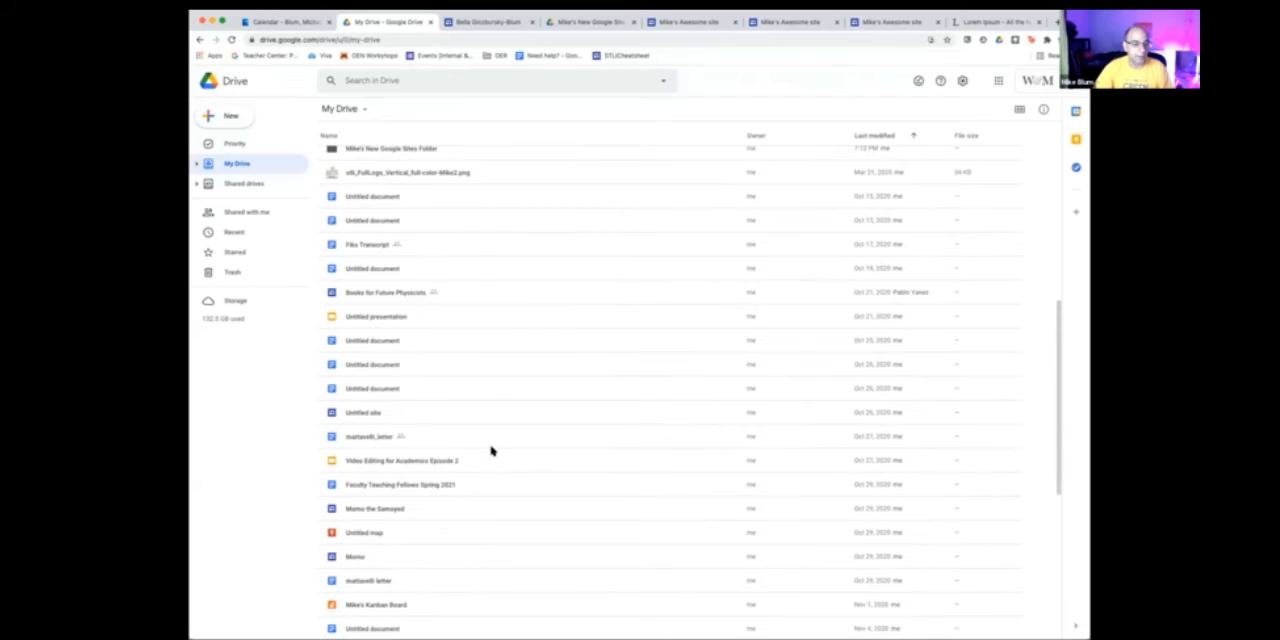
pyautogui.scroll(-1, 425, 445)
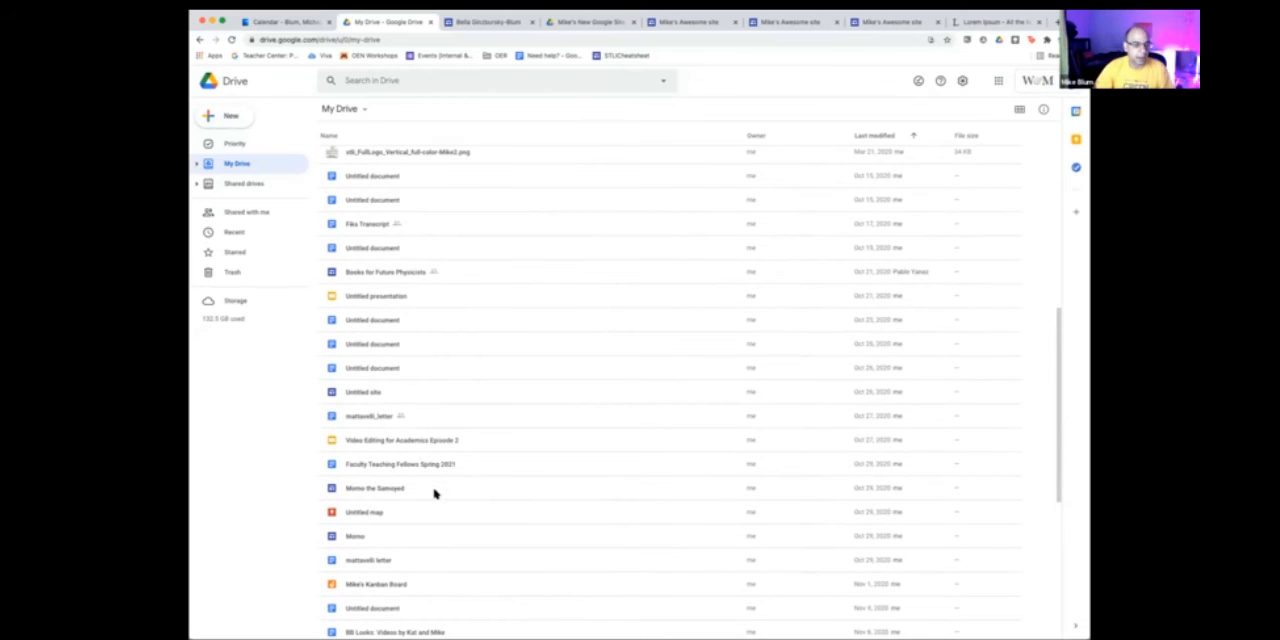
pyautogui.scroll(-2, 435, 493)
pyautogui.scroll(-3, 435, 493)
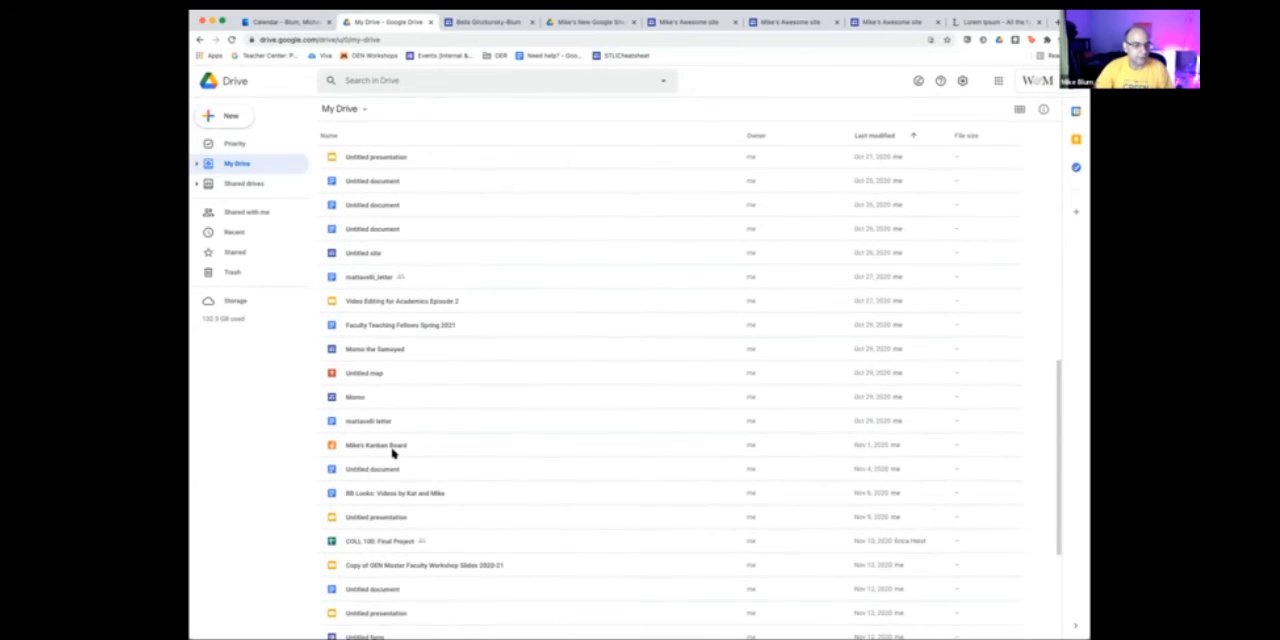
pyautogui.scroll(-4, 392, 452)
pyautogui.scroll(-1, 392, 452)
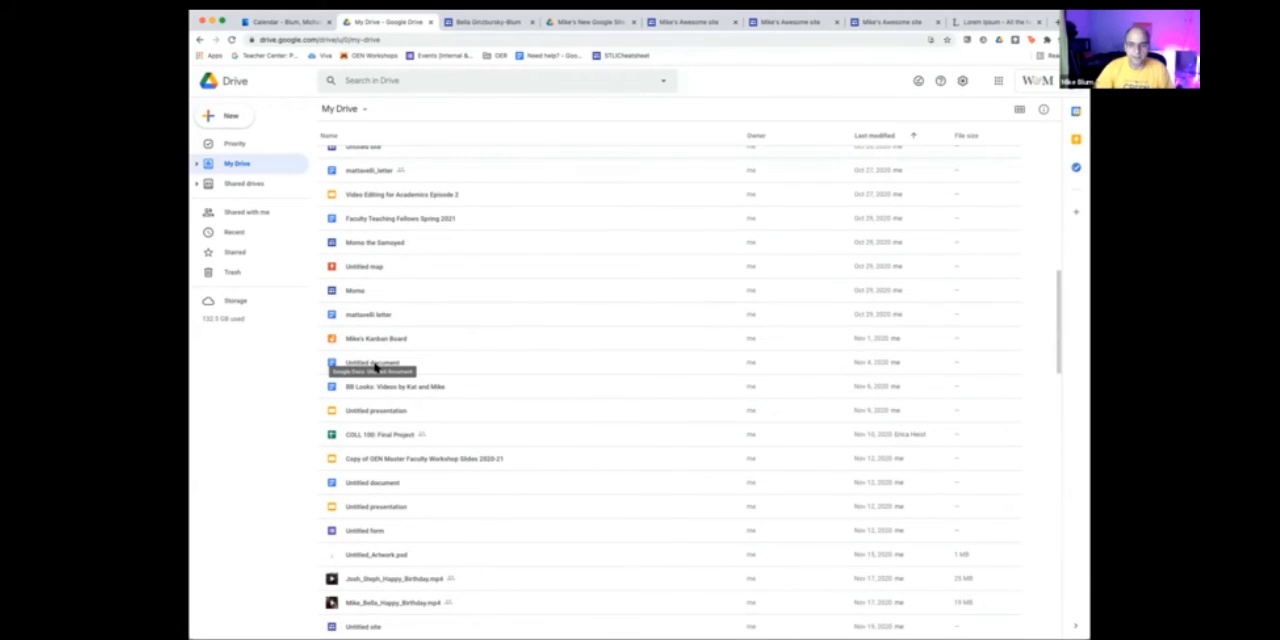
pyautogui.doubleClick(376, 366)
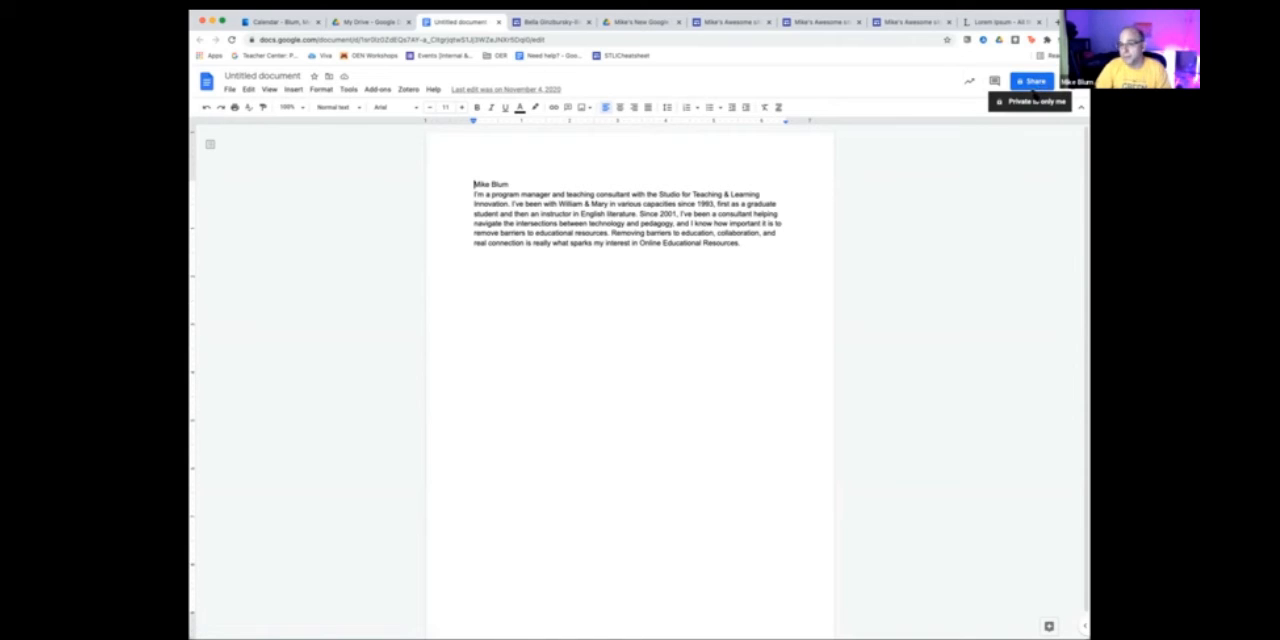
# - Save the document under its suggested name and set its link access to Anyone with the link
pyautogui.click(1040, 84)
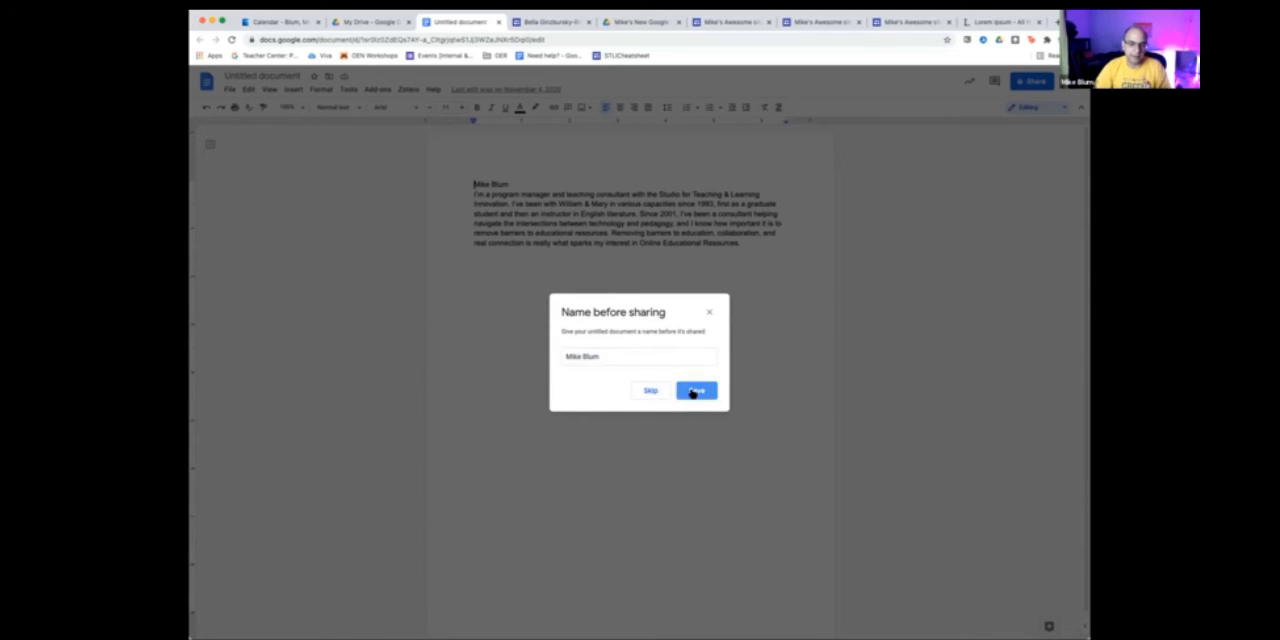
pyautogui.click(694, 391)
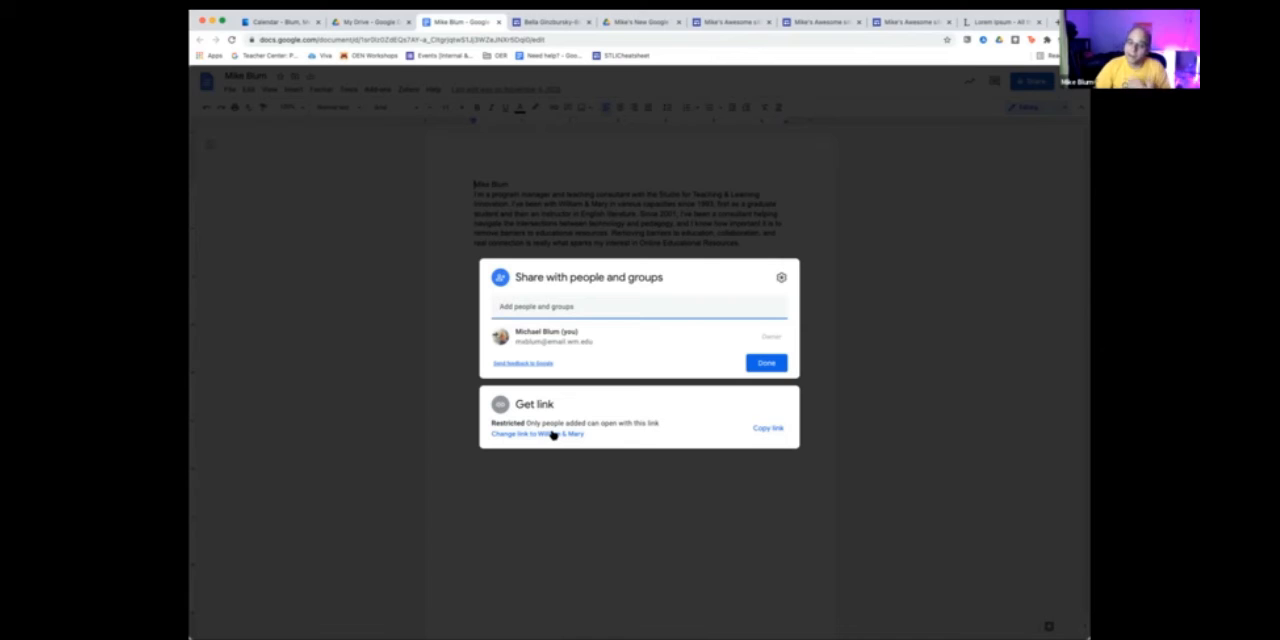
pyautogui.click(552, 434)
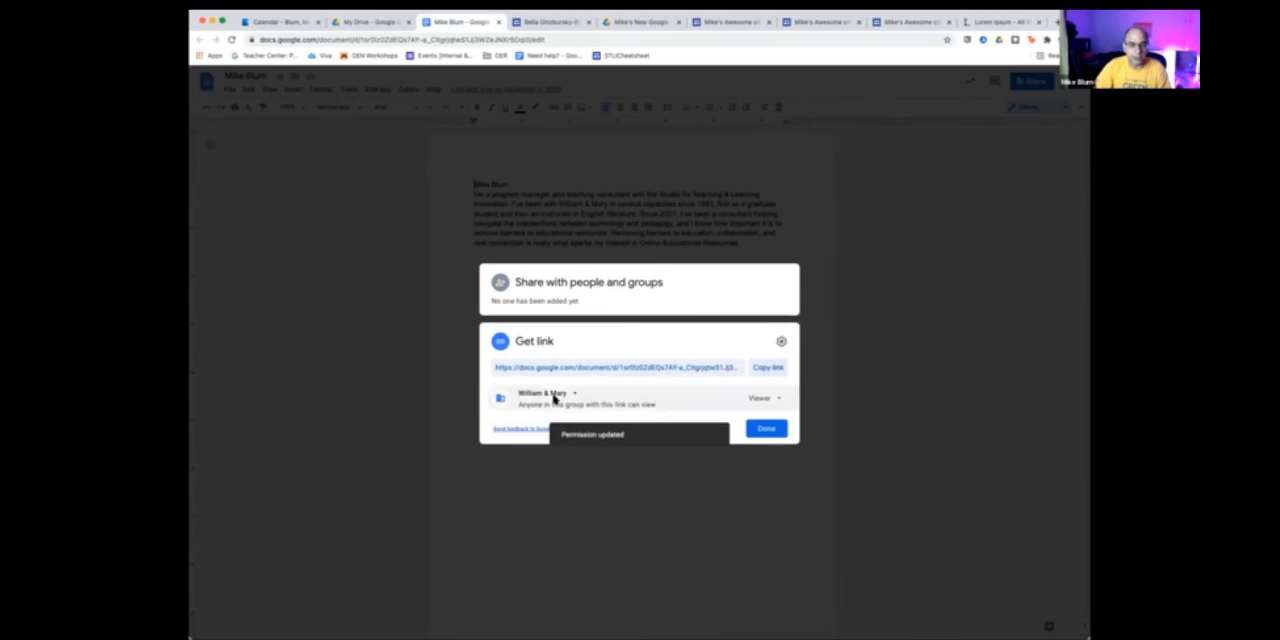
pyautogui.click(572, 393)
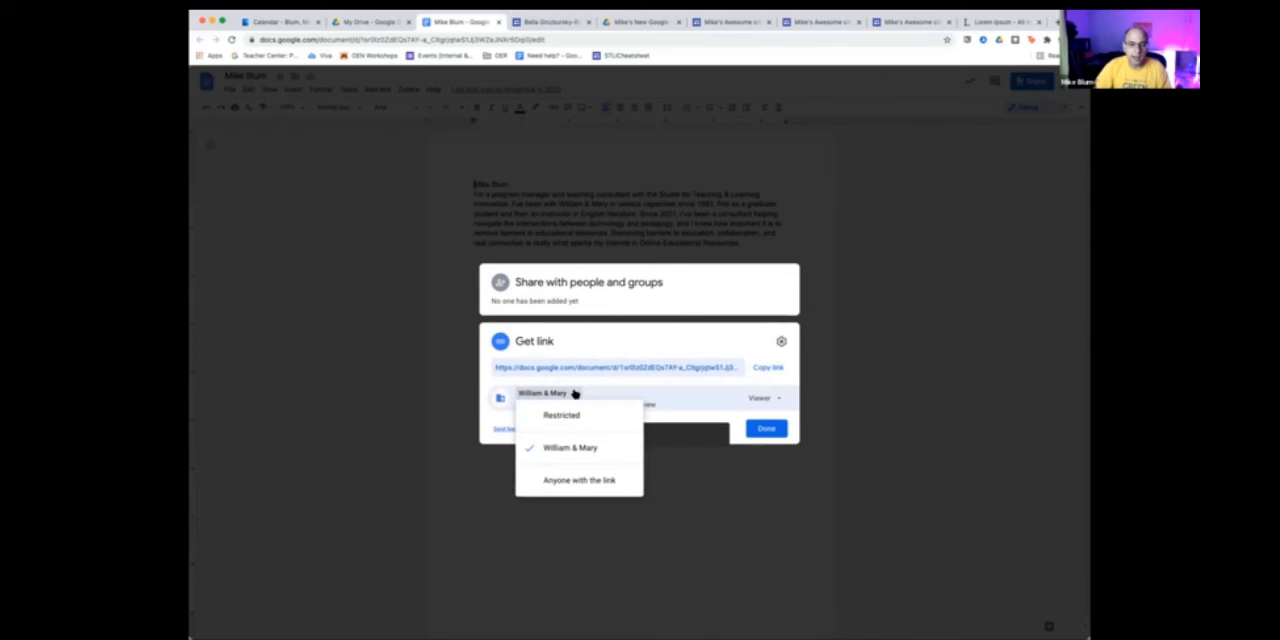
pyautogui.click(576, 480)
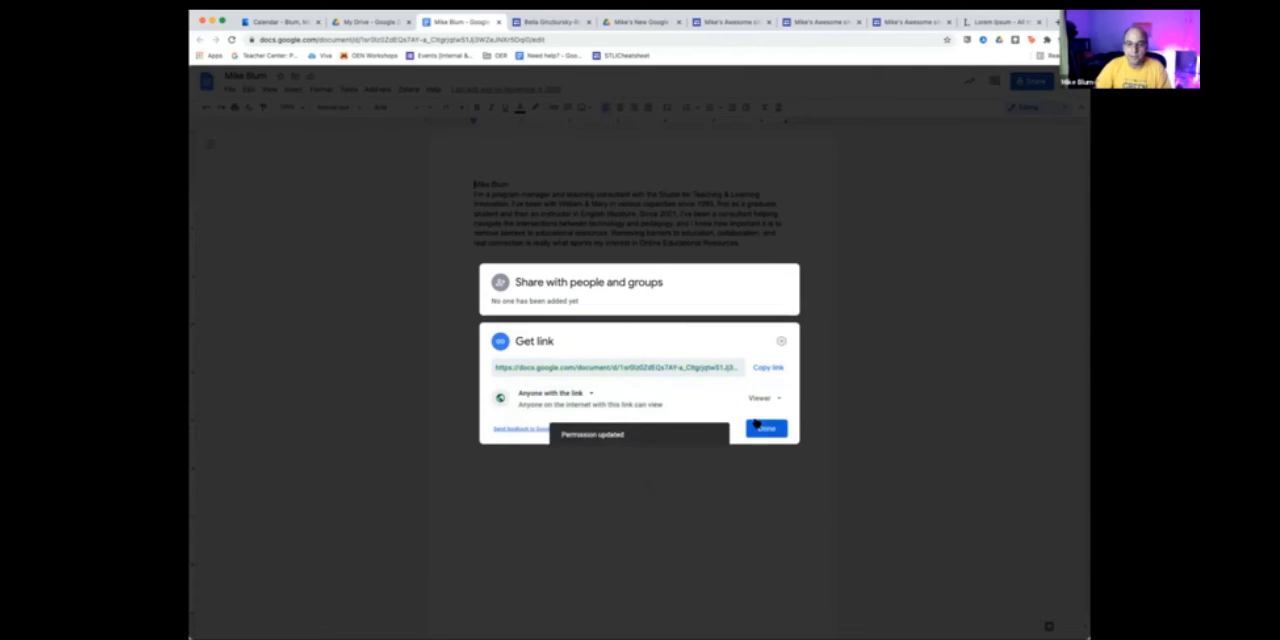
# - Copy the document's sharing link and apply it to the selected "Lorem ipsum dolor sit amet" heading in Mike's Awesome site
pyautogui.click(768, 369)
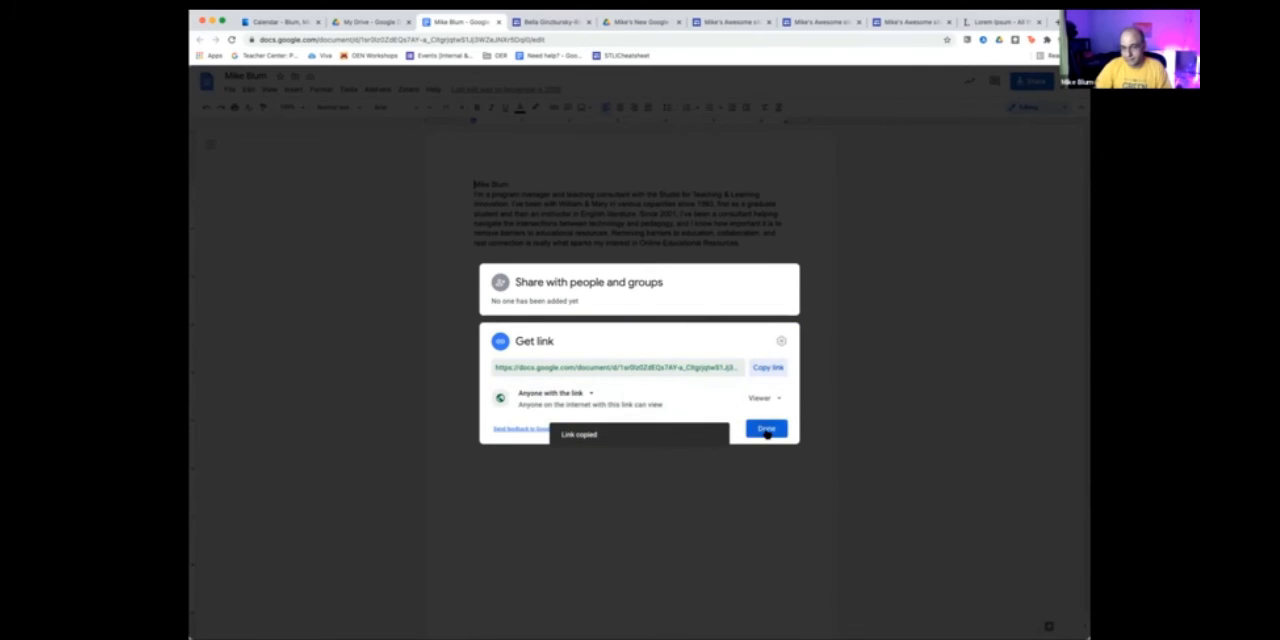
pyautogui.click(766, 430)
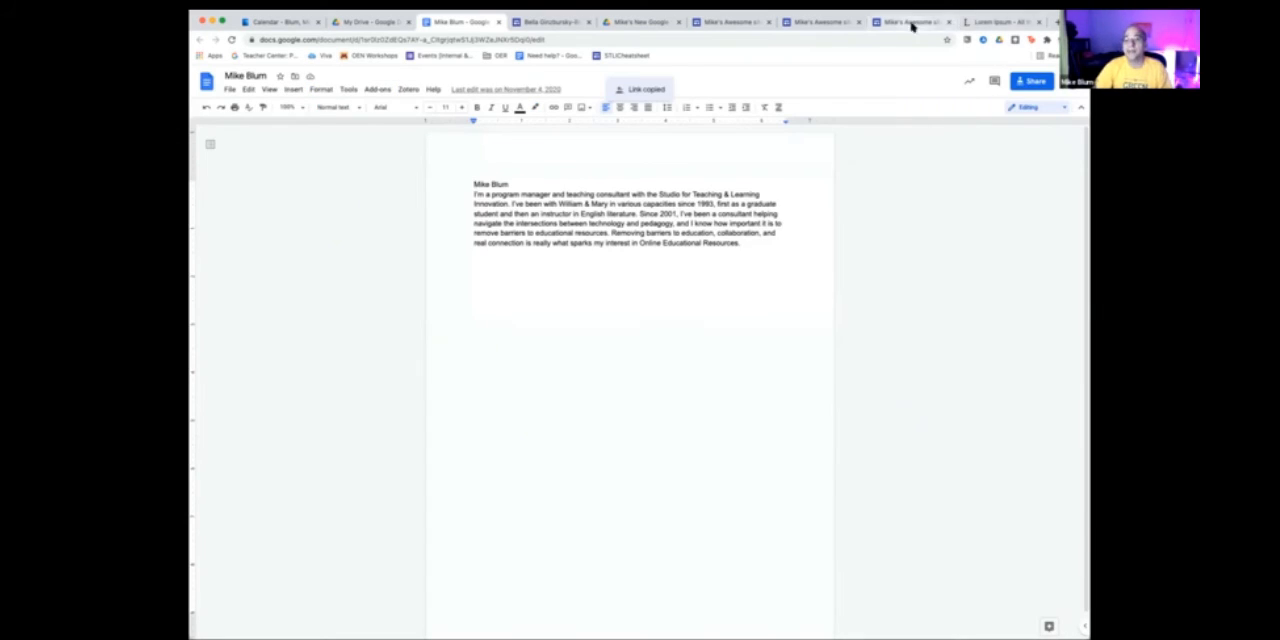
pyautogui.click(912, 22)
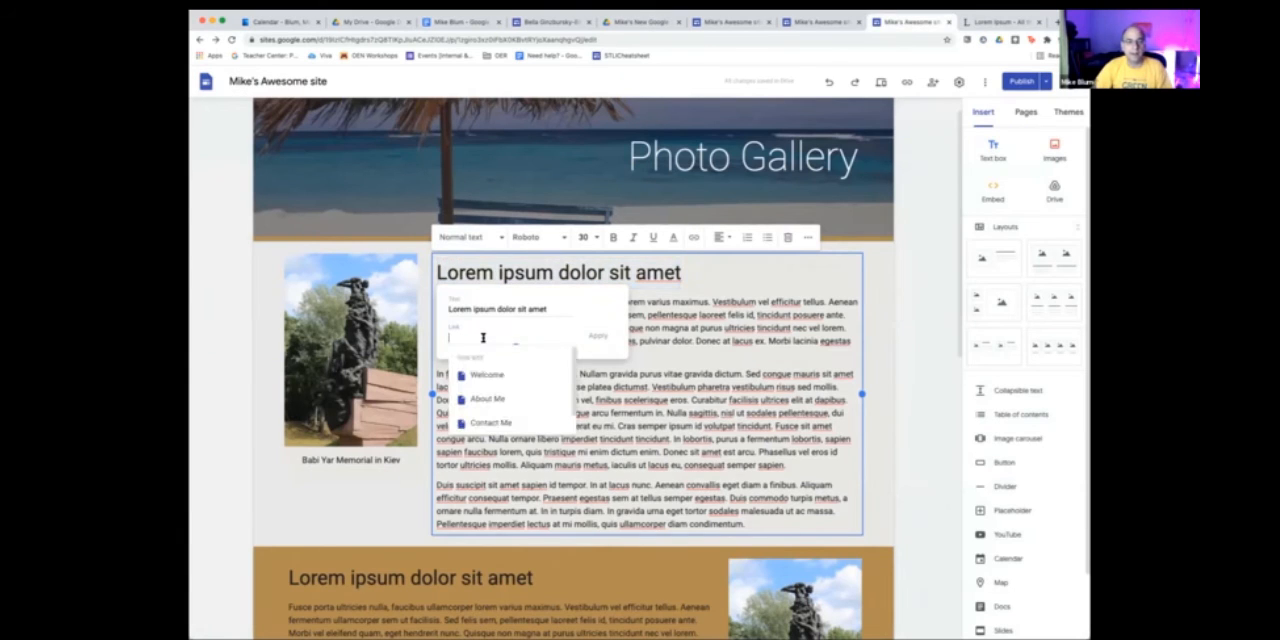
pyautogui.click(483, 338)
pyautogui.hotkey('ctrl', 'v')
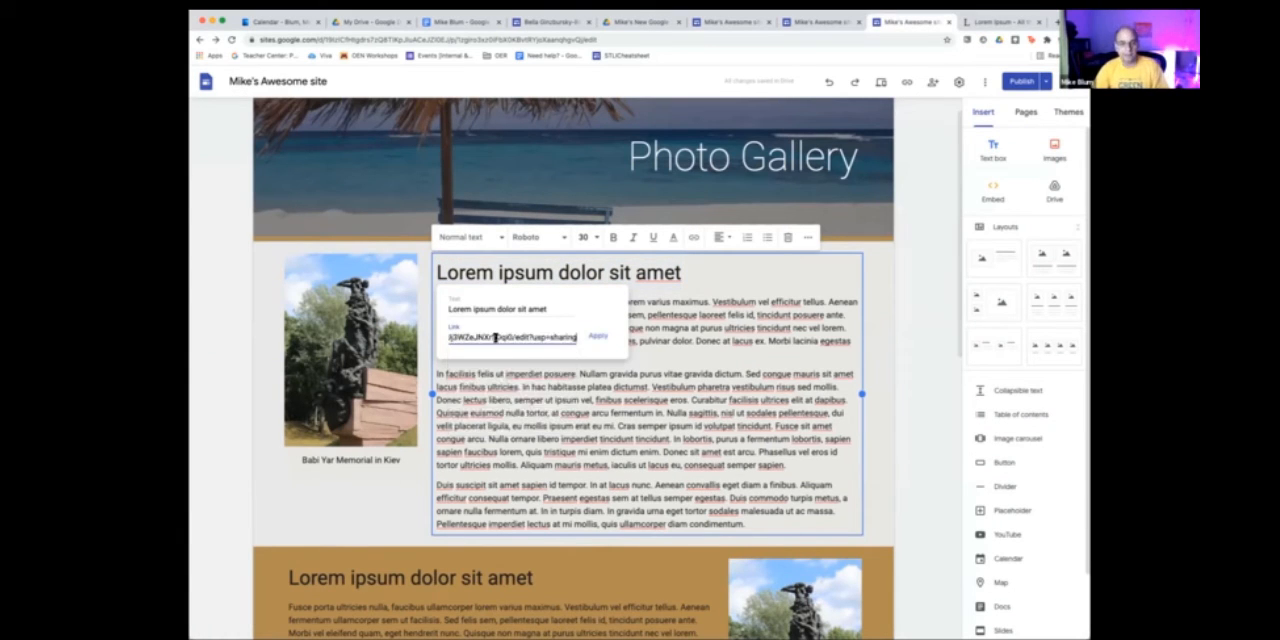
pyautogui.click(598, 336)
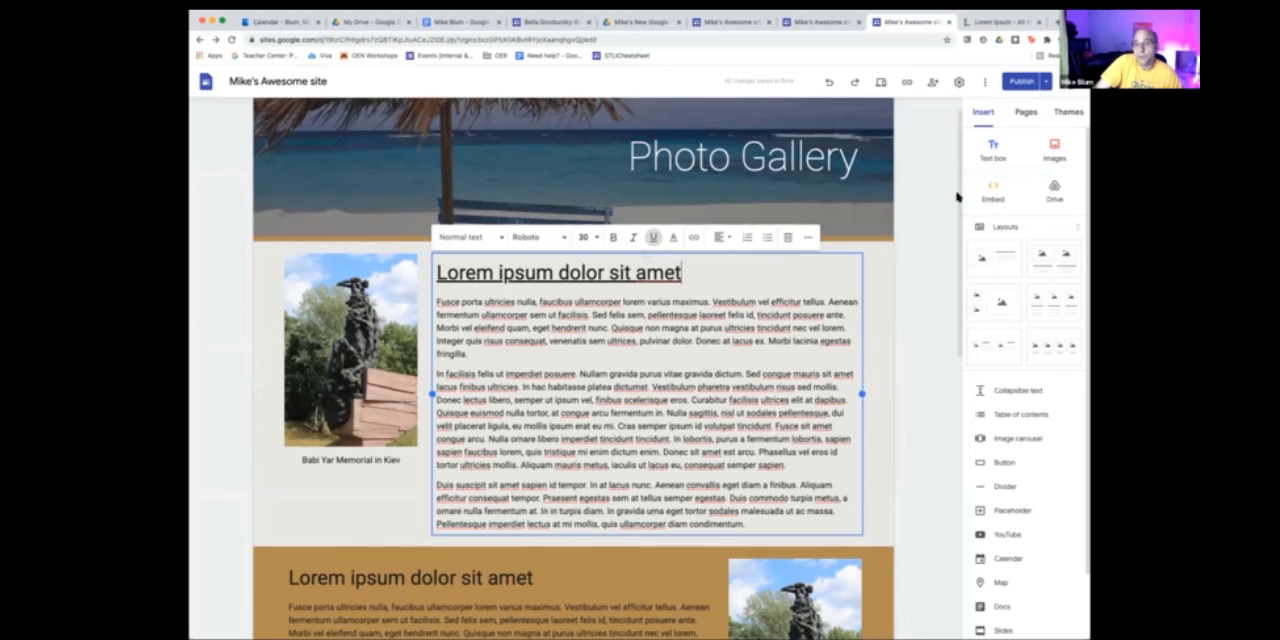
# - Add a new page named Manuscript to the site
pyautogui.click(1025, 112)
pyautogui.click(1024, 606)
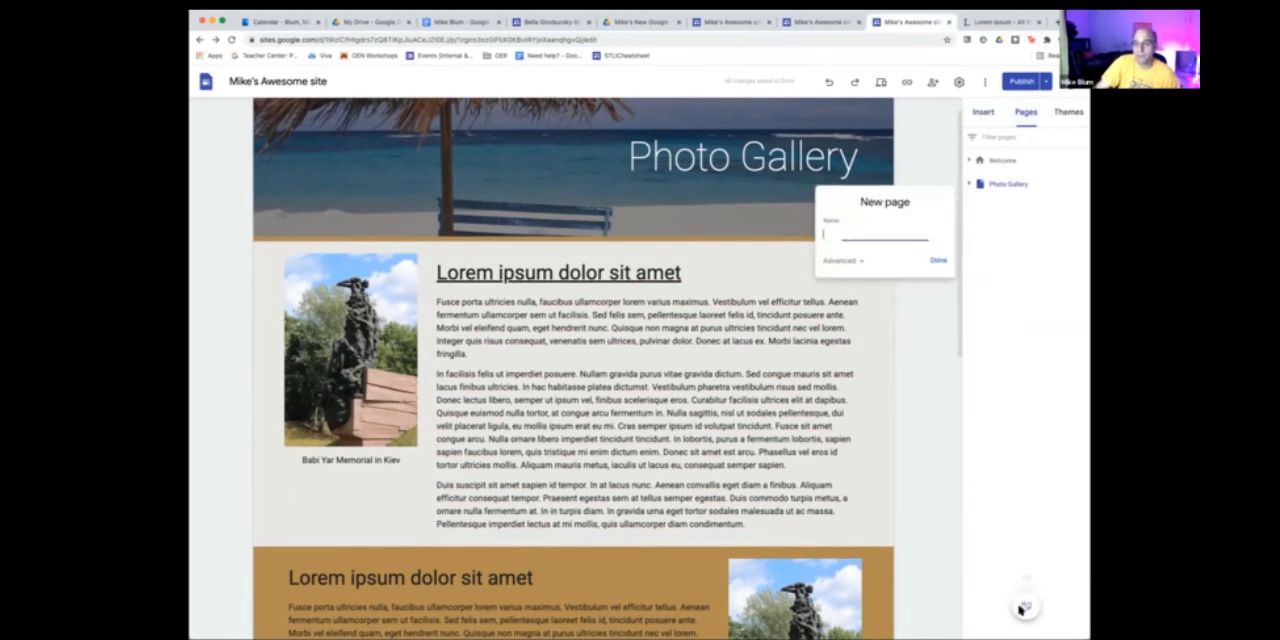
pyautogui.write('Manu')
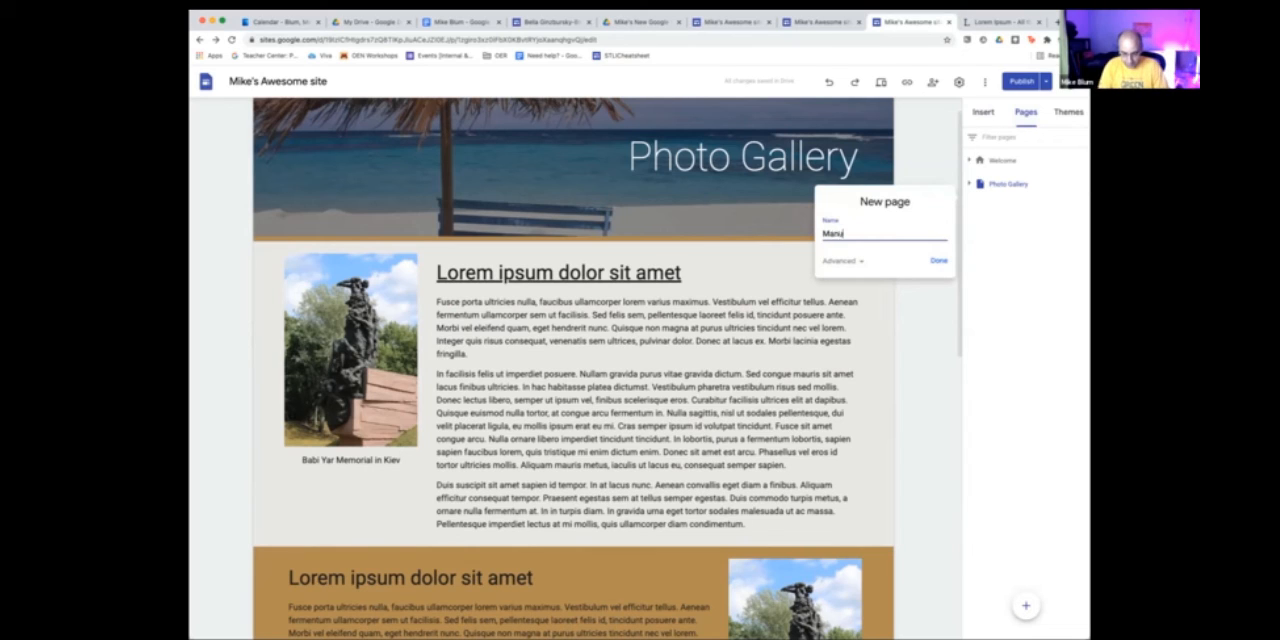
pyautogui.write('script')
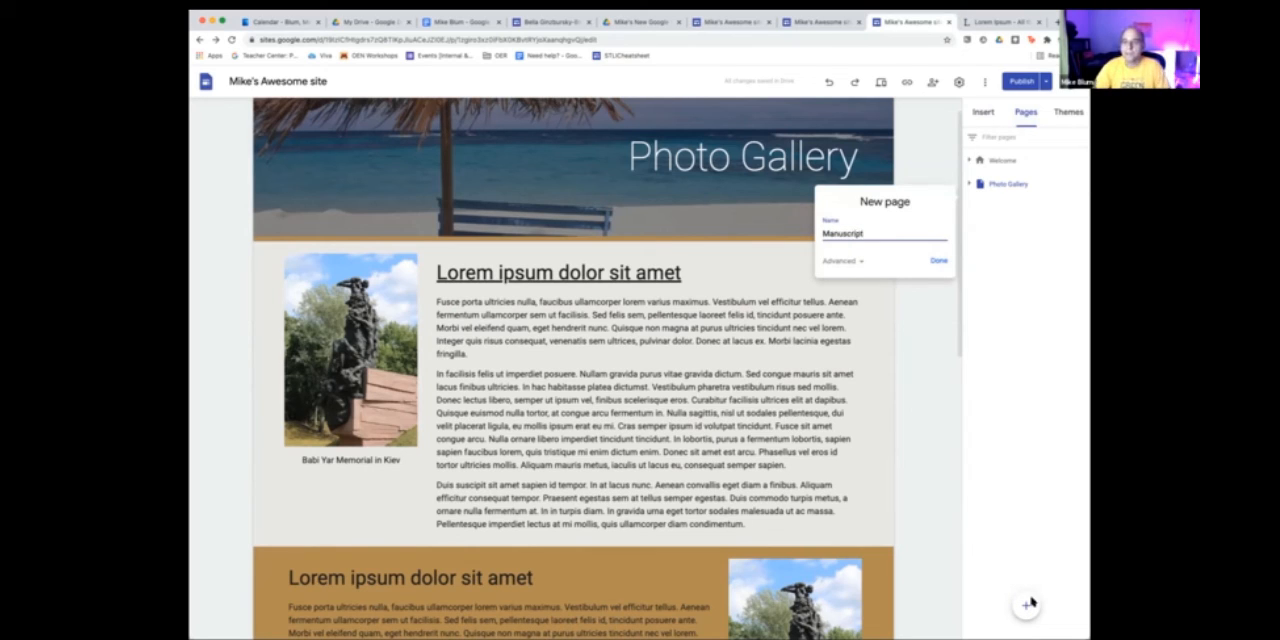
pyautogui.click(934, 262)
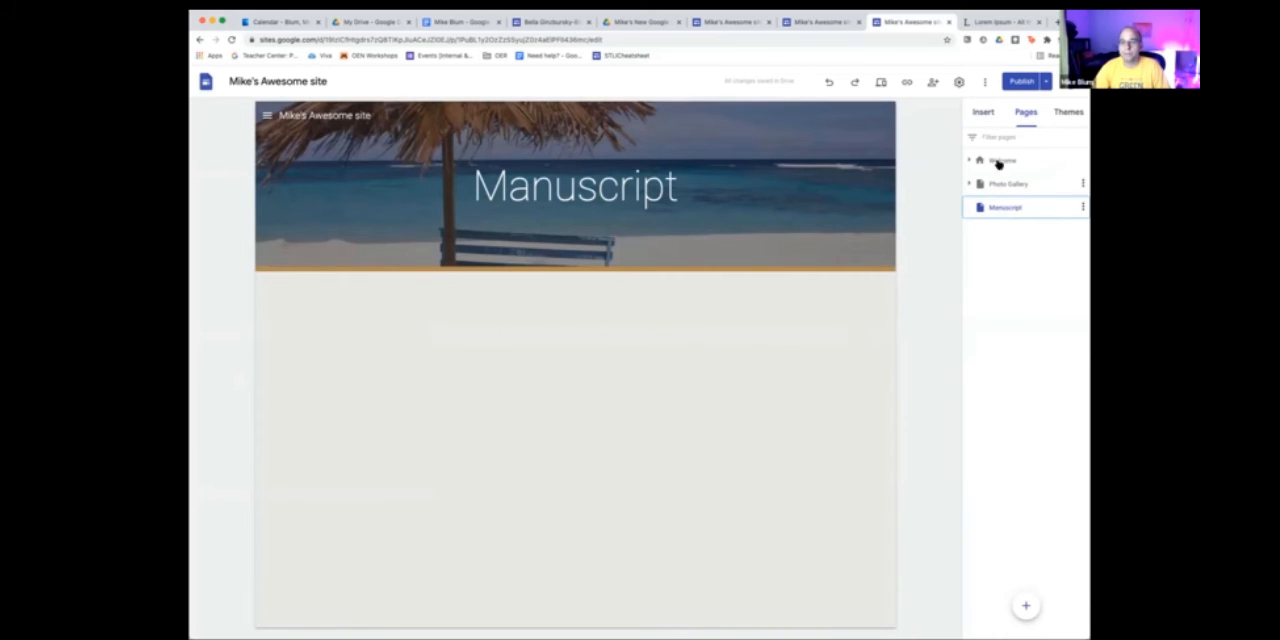
# - Embed the newly shared Google Docs document in the Manuscript page below the header
pyautogui.click(986, 112)
pyautogui.scroll(-2, 1034, 483)
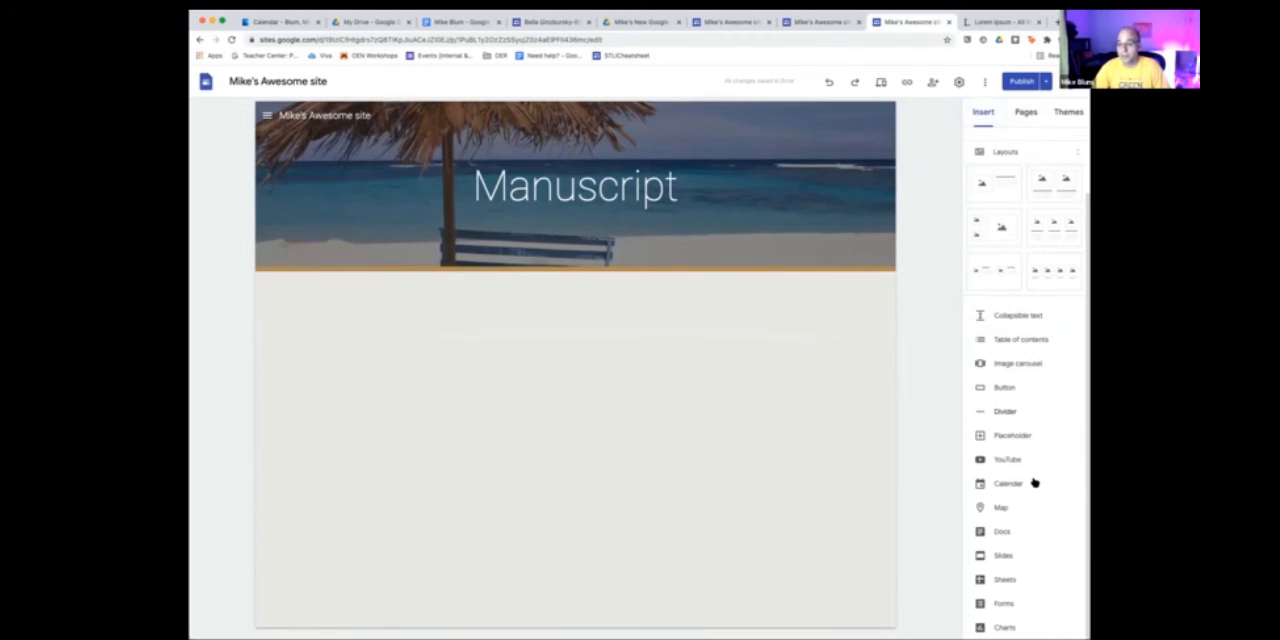
pyautogui.click(996, 535)
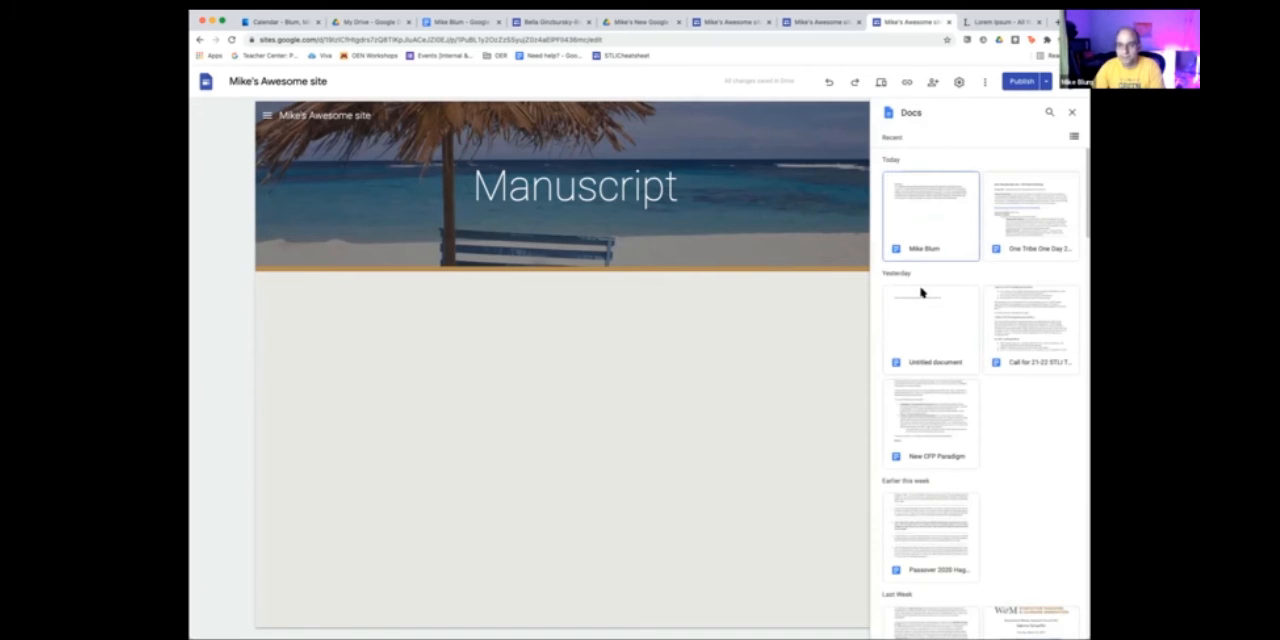
pyautogui.click(928, 210)
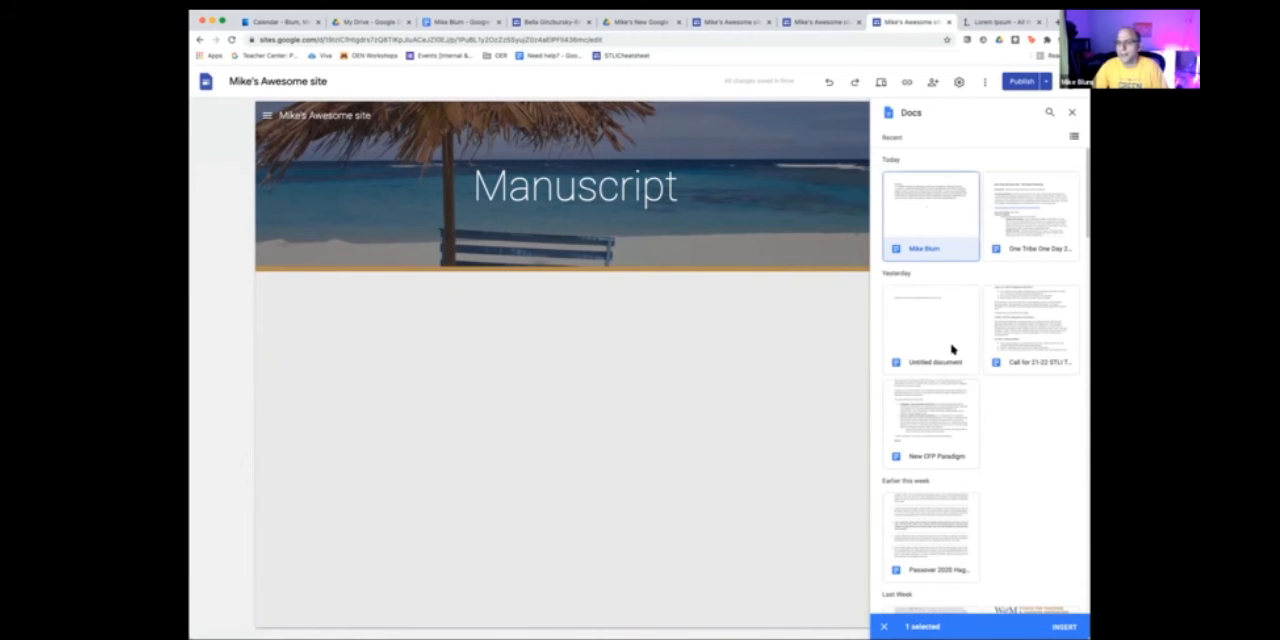
pyautogui.click(1066, 626)
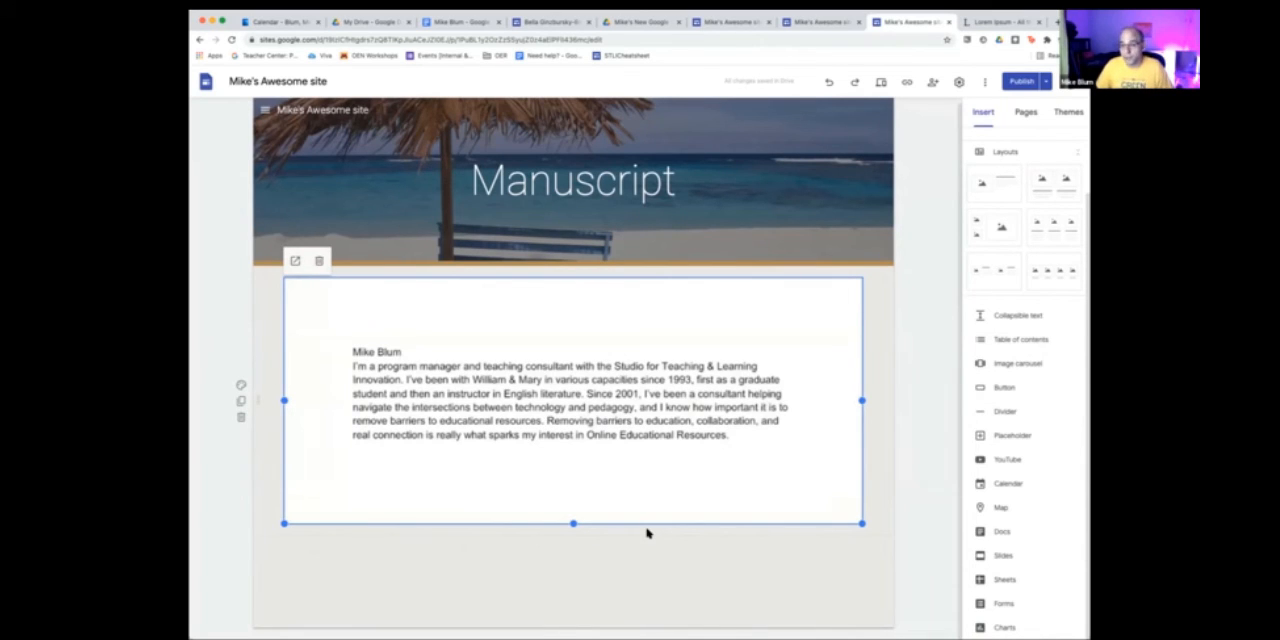
pyautogui.click(679, 593)
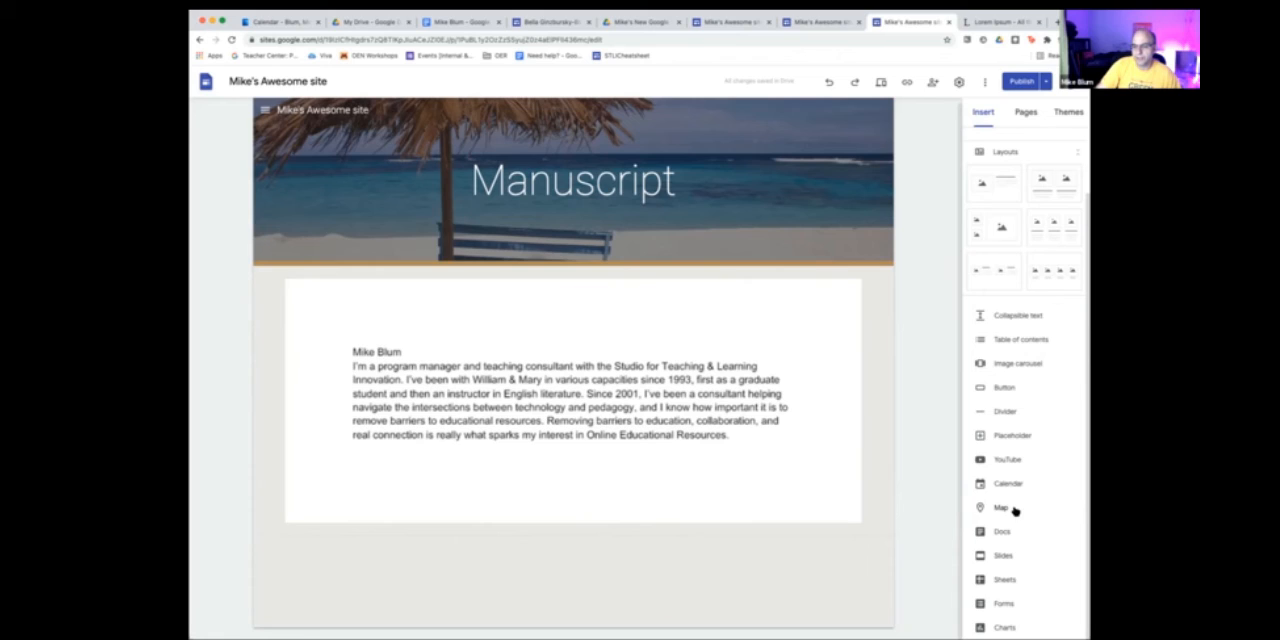
# - Embed the Creating a Podcast presentation below the document on the Manuscript page and enlarge it to about three quarters of the page width
pyautogui.click(1000, 557)
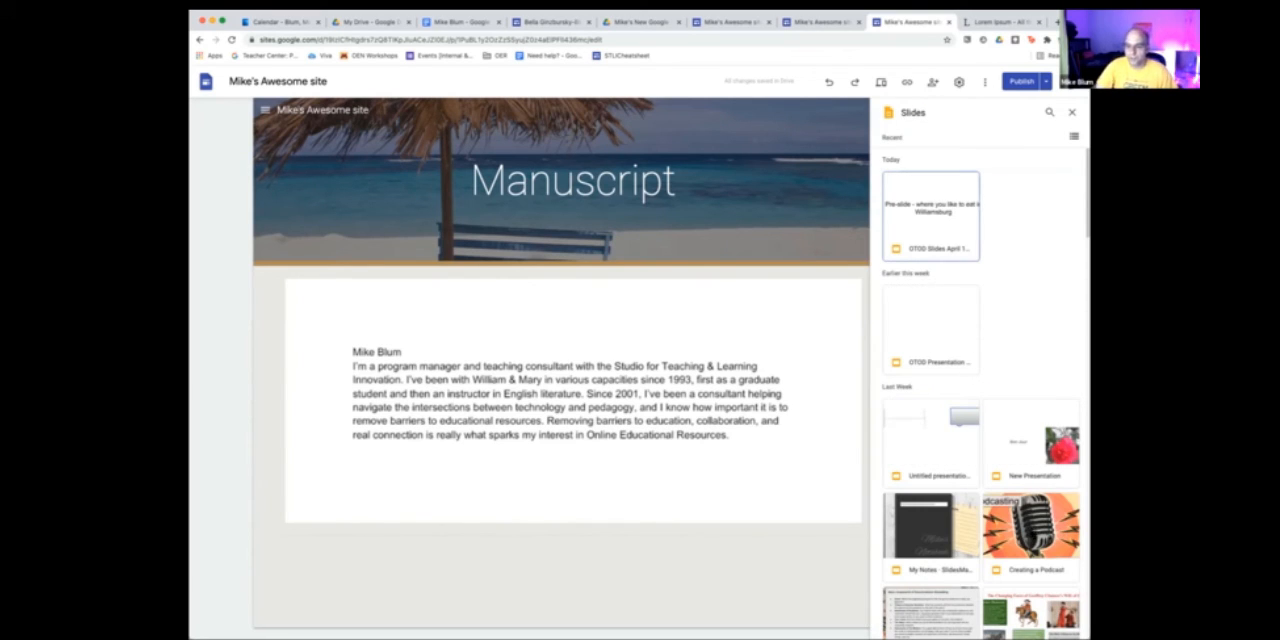
pyautogui.click(1022, 529)
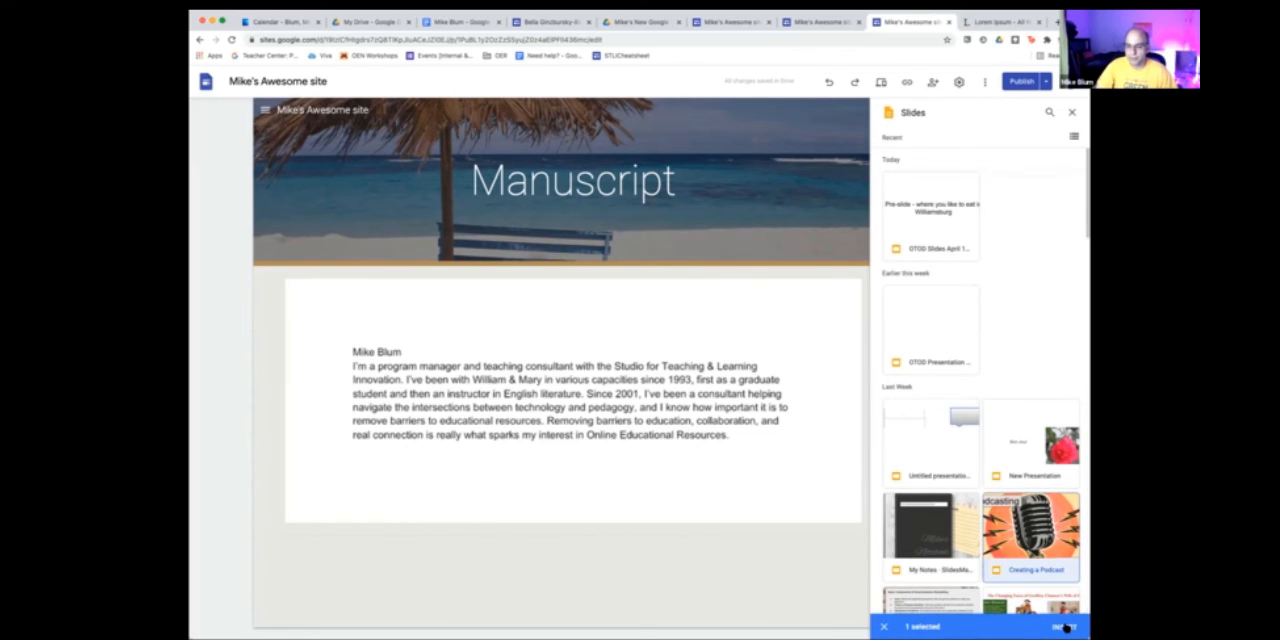
pyautogui.click(1063, 627)
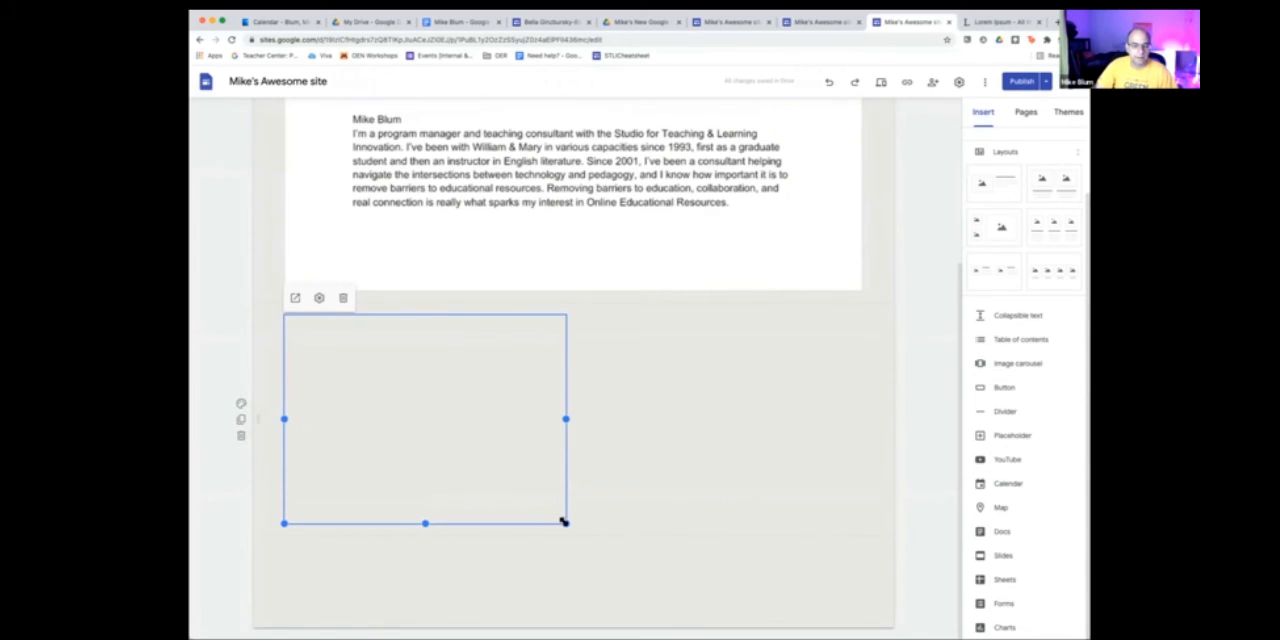
pyautogui.moveTo(563, 521); pyautogui.dragTo(749, 606)
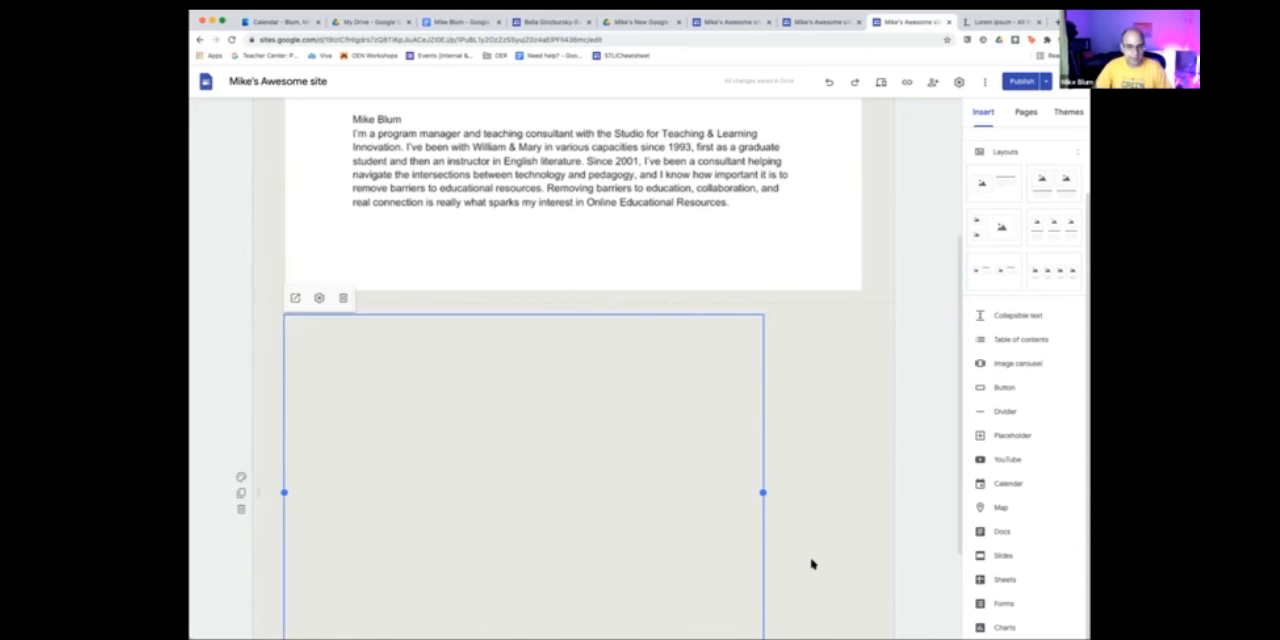
pyautogui.scroll(-3, 812, 564)
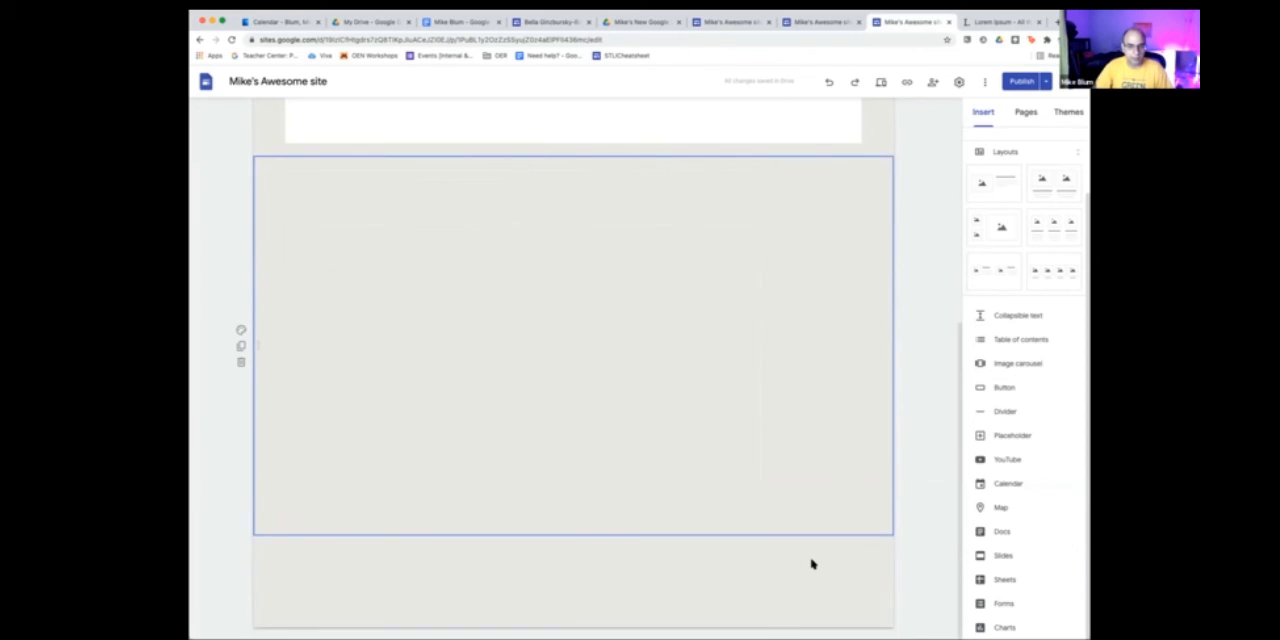
pyautogui.doubleClick(739, 483)
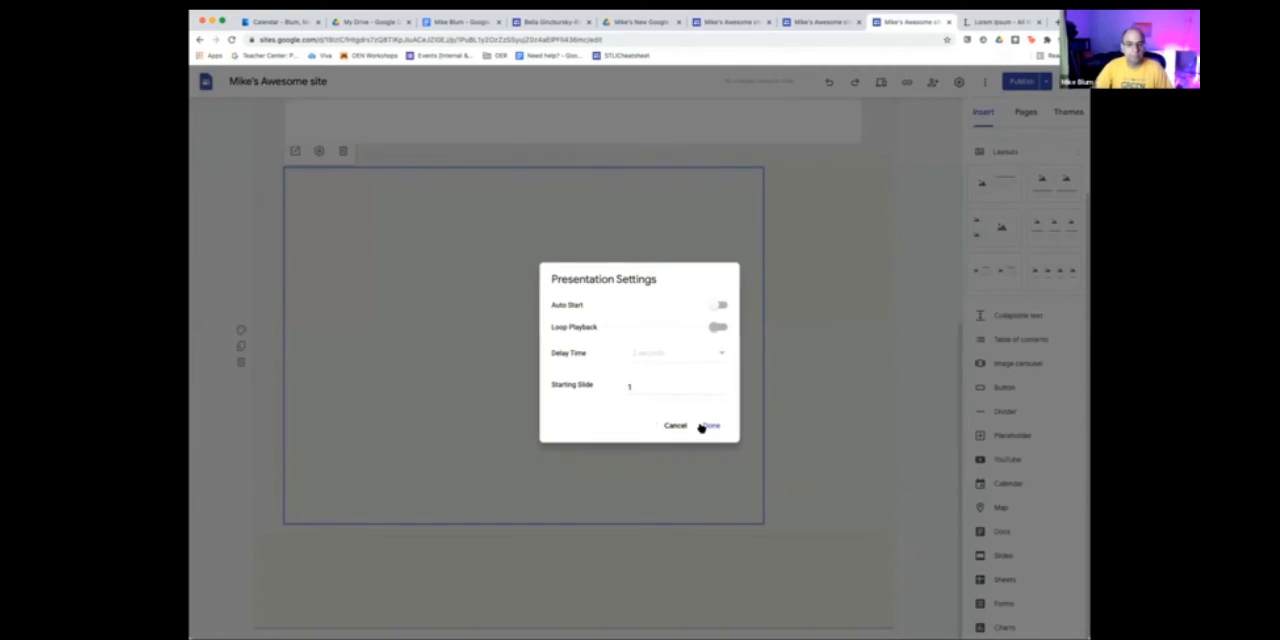
pyautogui.click(669, 426)
pyautogui.click(826, 406)
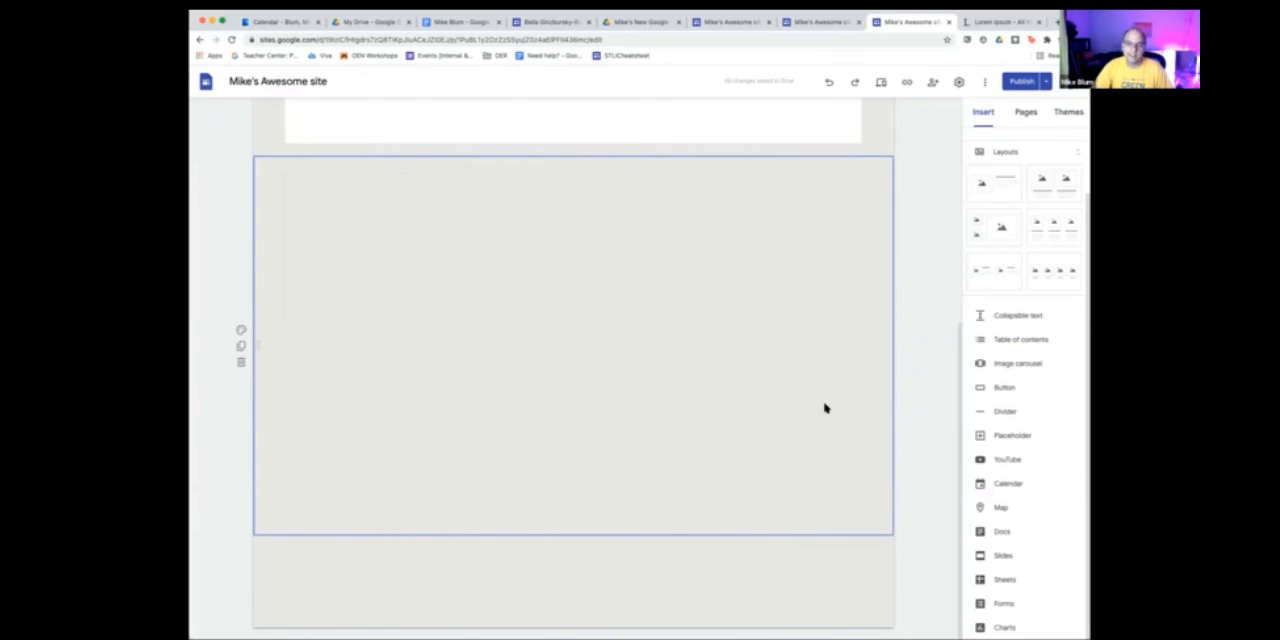
# - Publish the site with the updated Photo Gallery page and the added Manuscript page
pyautogui.click(1021, 82)
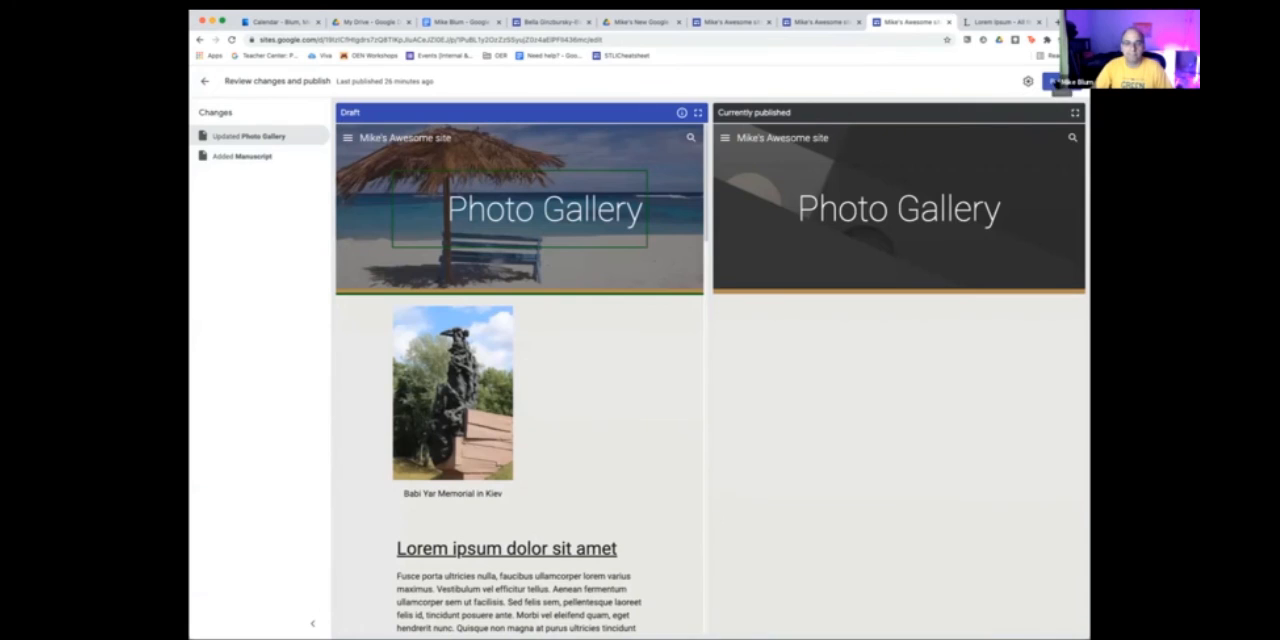
pyautogui.click(1060, 84)
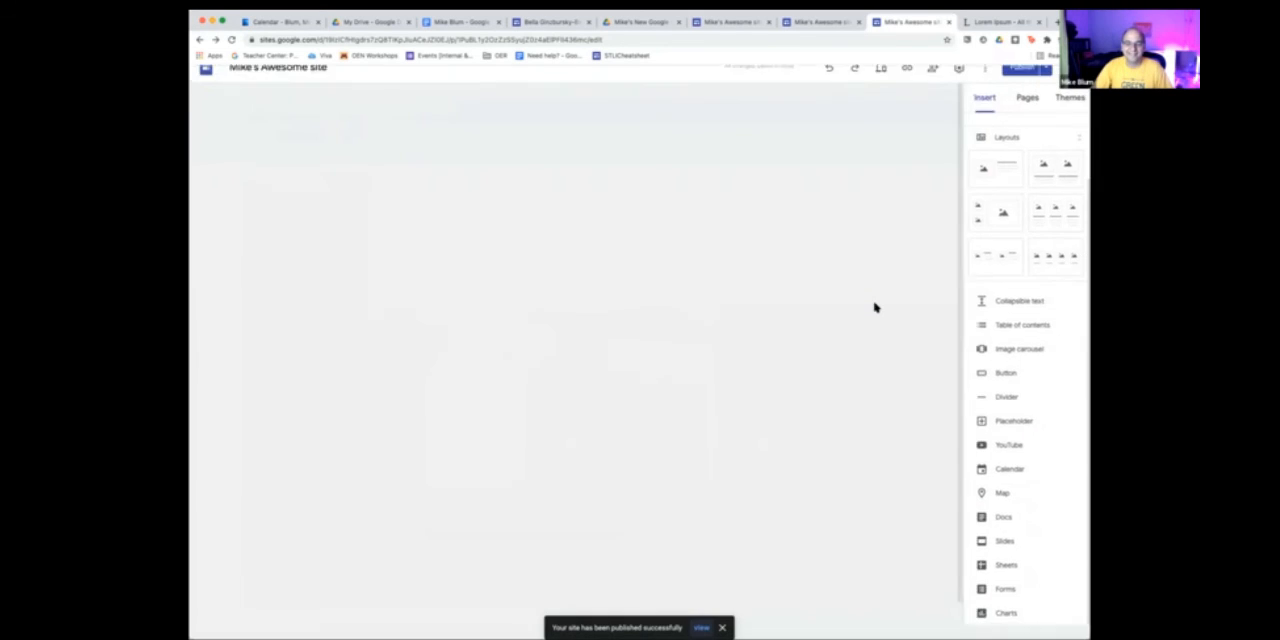
pyautogui.scroll(-4, 677, 448)
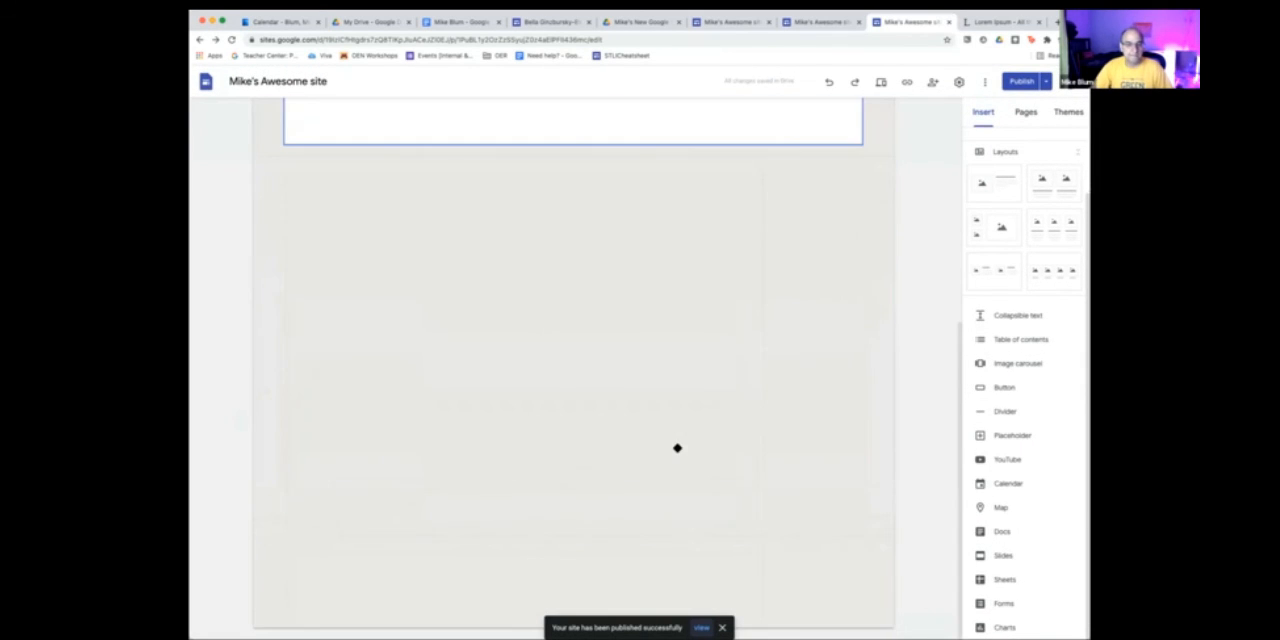
# - Open the published site and view the presentation embedded on its Manuscript page
pyautogui.click(1045, 82)
pyautogui.click(960, 137)
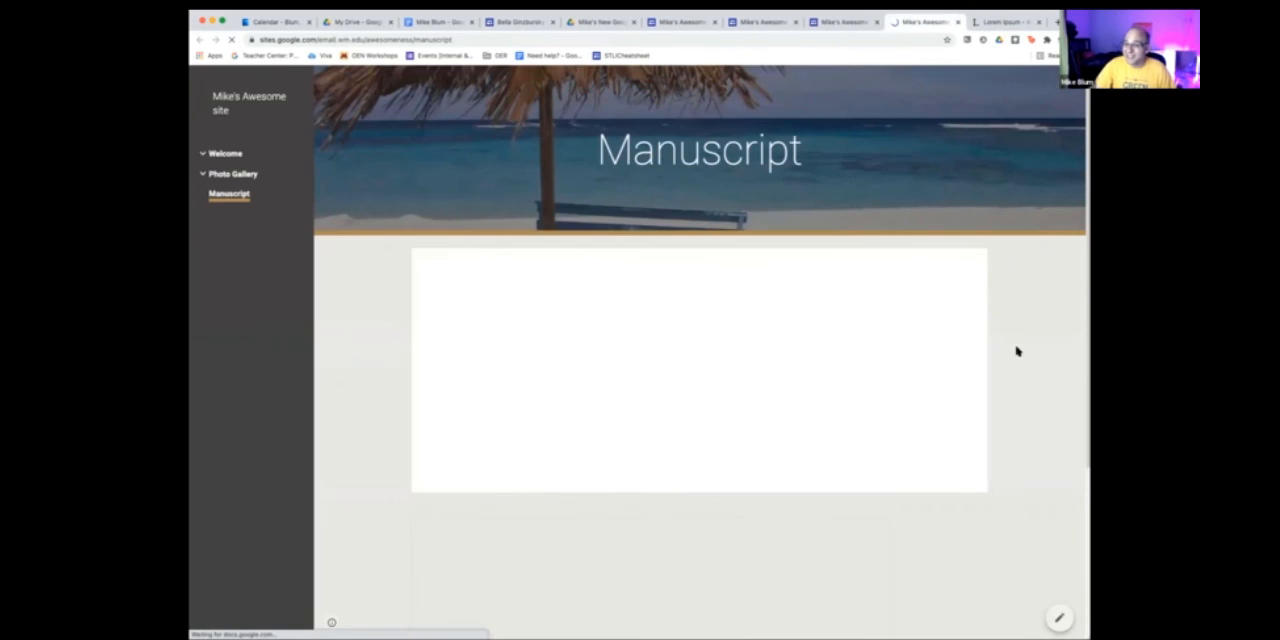
pyautogui.scroll(-3, 1040, 371)
pyautogui.scroll(-1, 1042, 376)
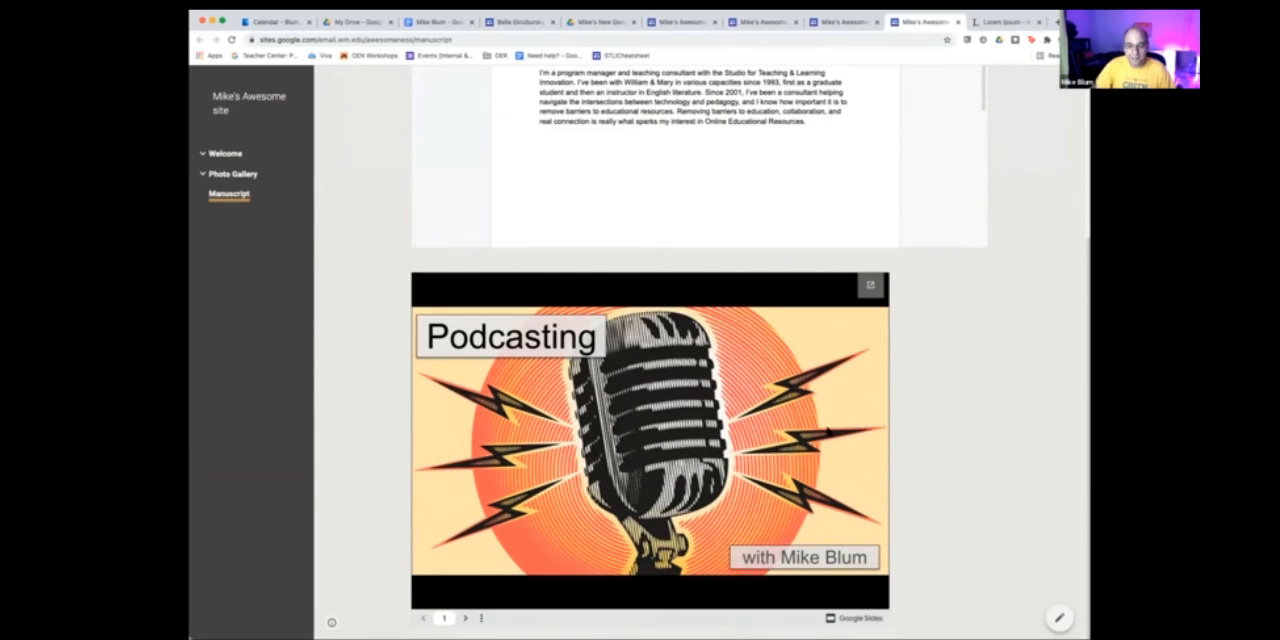
# - Advance the embedded podcasting presentation from its title slide to slide 6
pyautogui.click(465, 619)
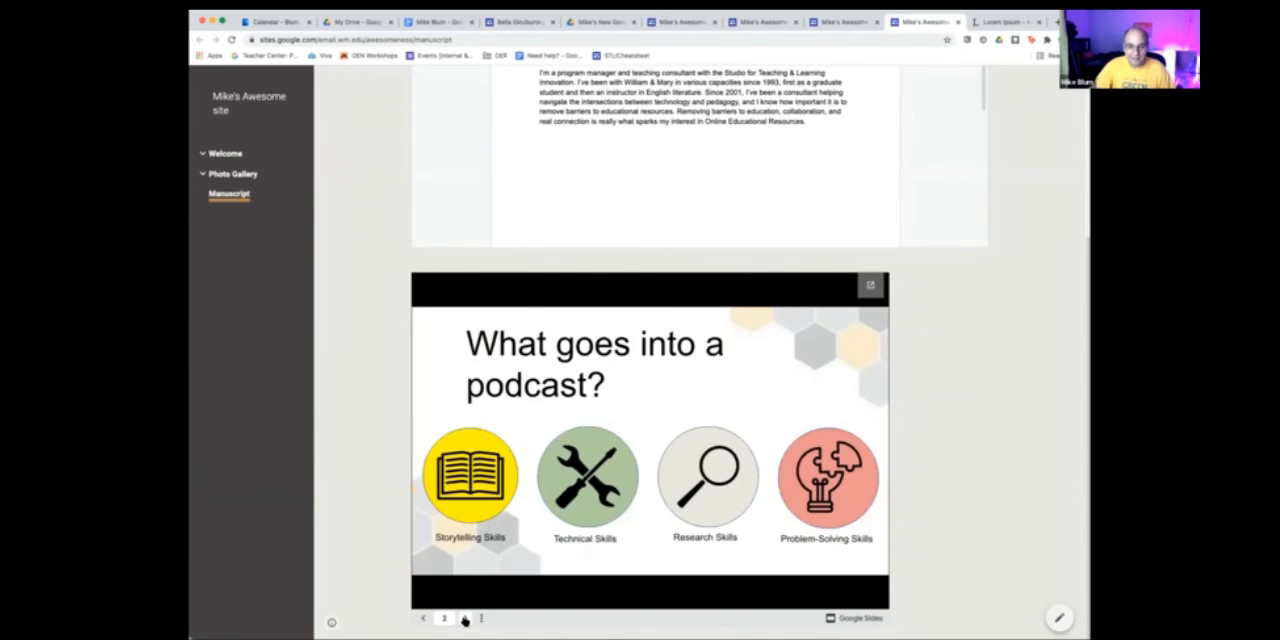
pyautogui.click(465, 619)
pyautogui.click(465, 619)
pyautogui.click(465, 619)
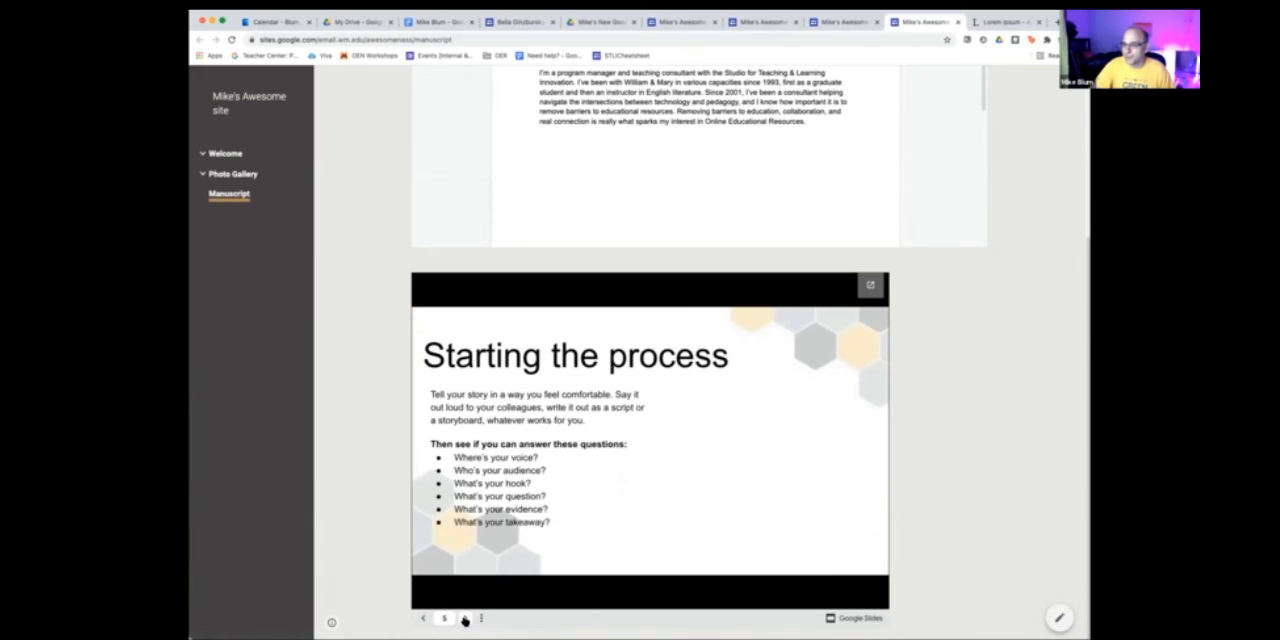
pyautogui.click(465, 619)
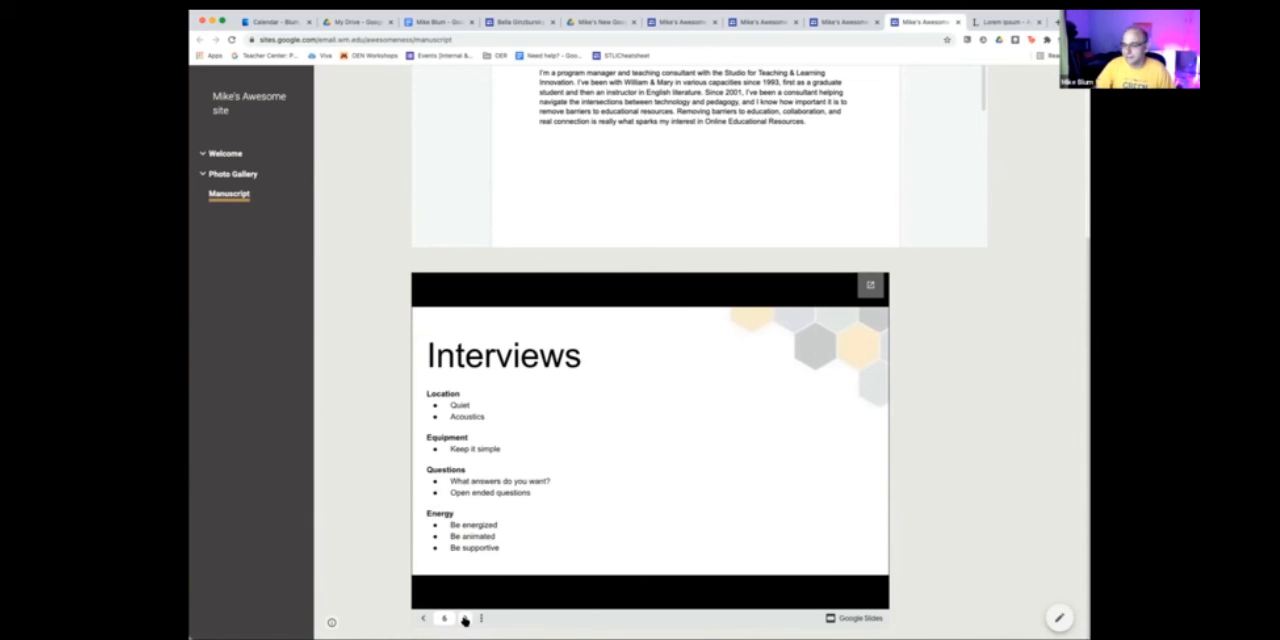
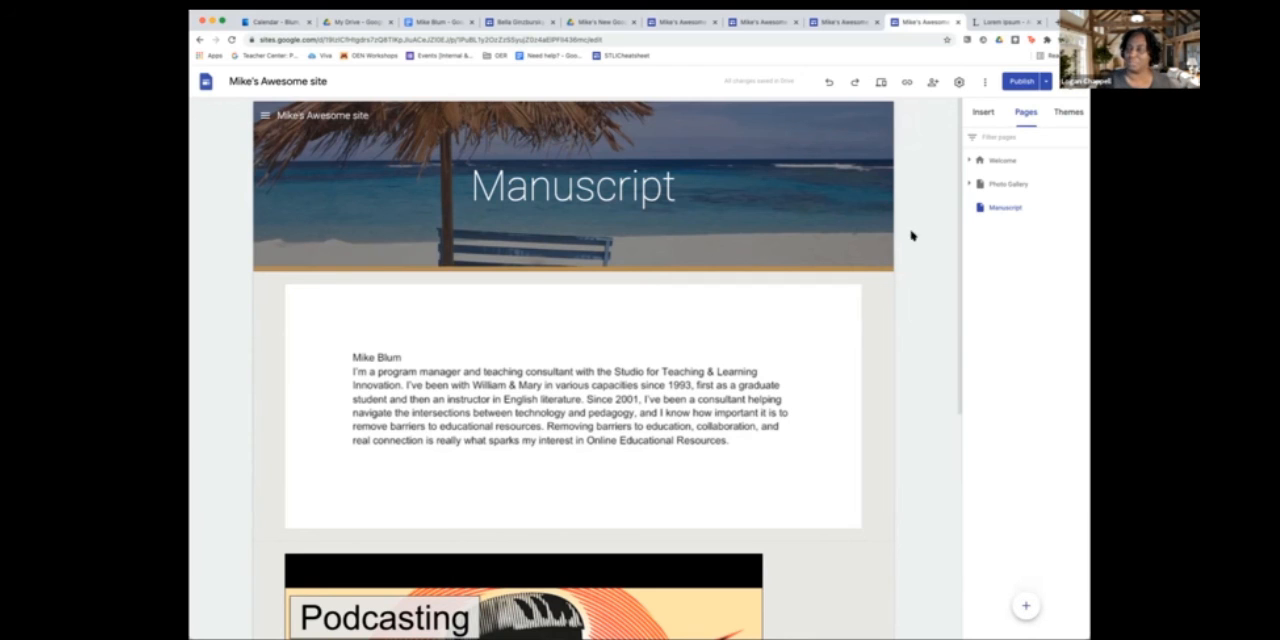
# - Start an image carousel on the Manuscript page with five Drive images: both PXL panoramas, the balloon group photo, IMG_2325.JPG and DSC_6550.jpg
pyautogui.click(985, 116)
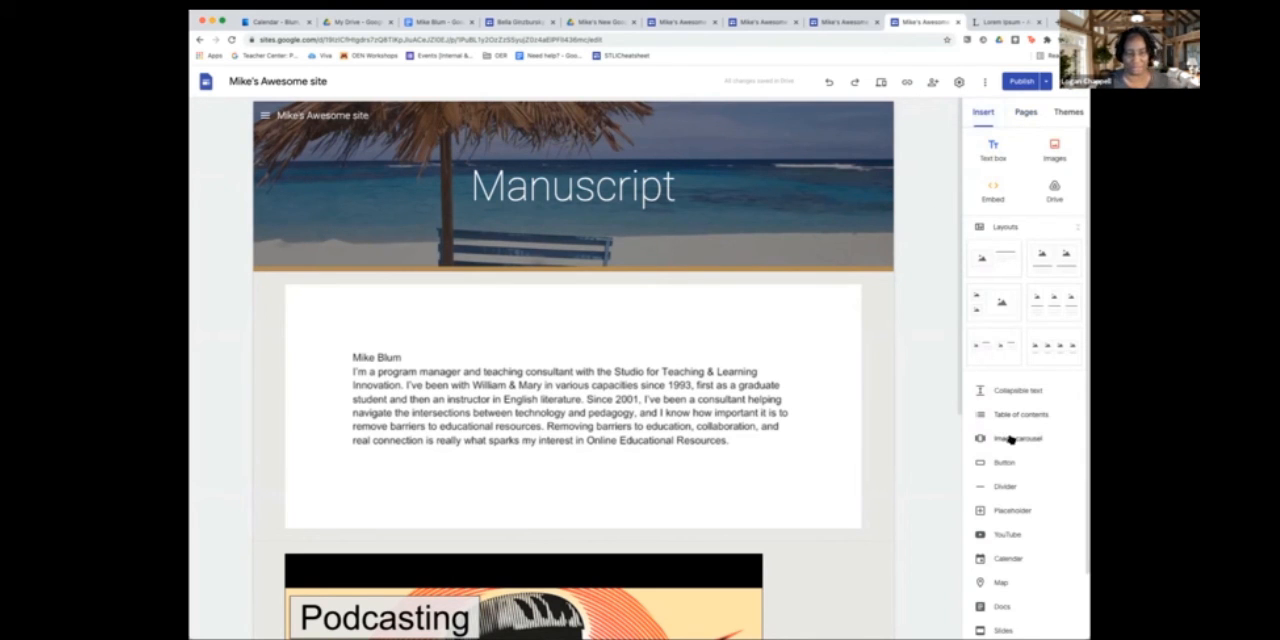
pyautogui.click(1012, 438)
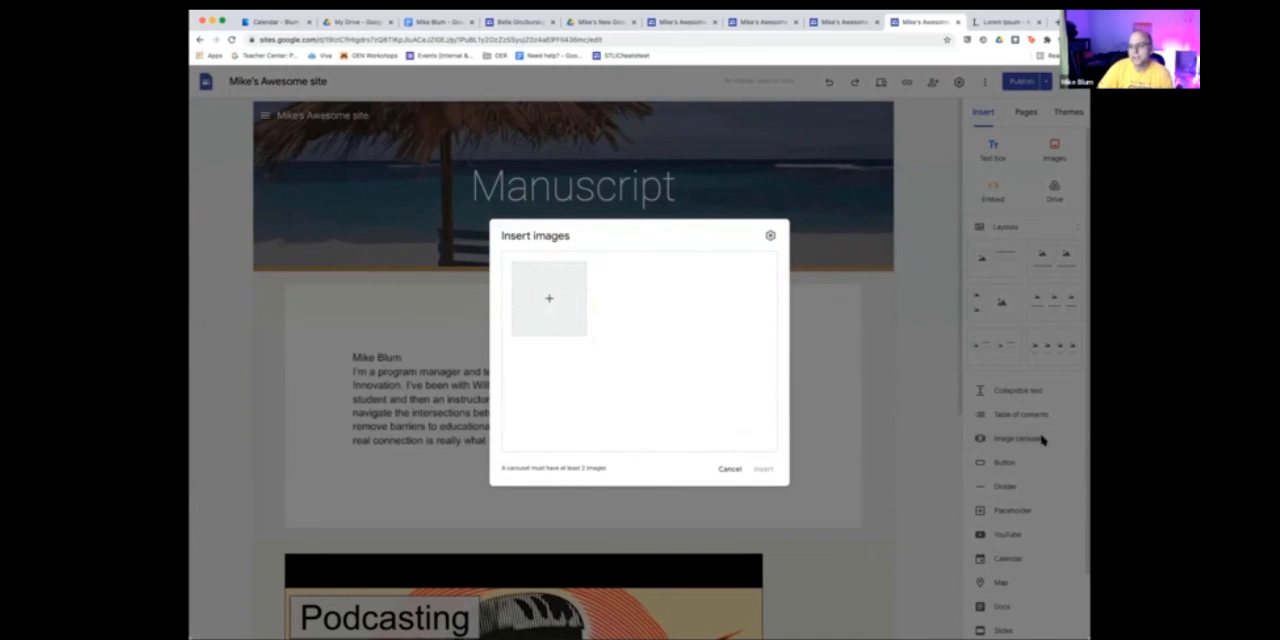
pyautogui.click(920, 426)
pyautogui.click(993, 440)
pyautogui.click(545, 299)
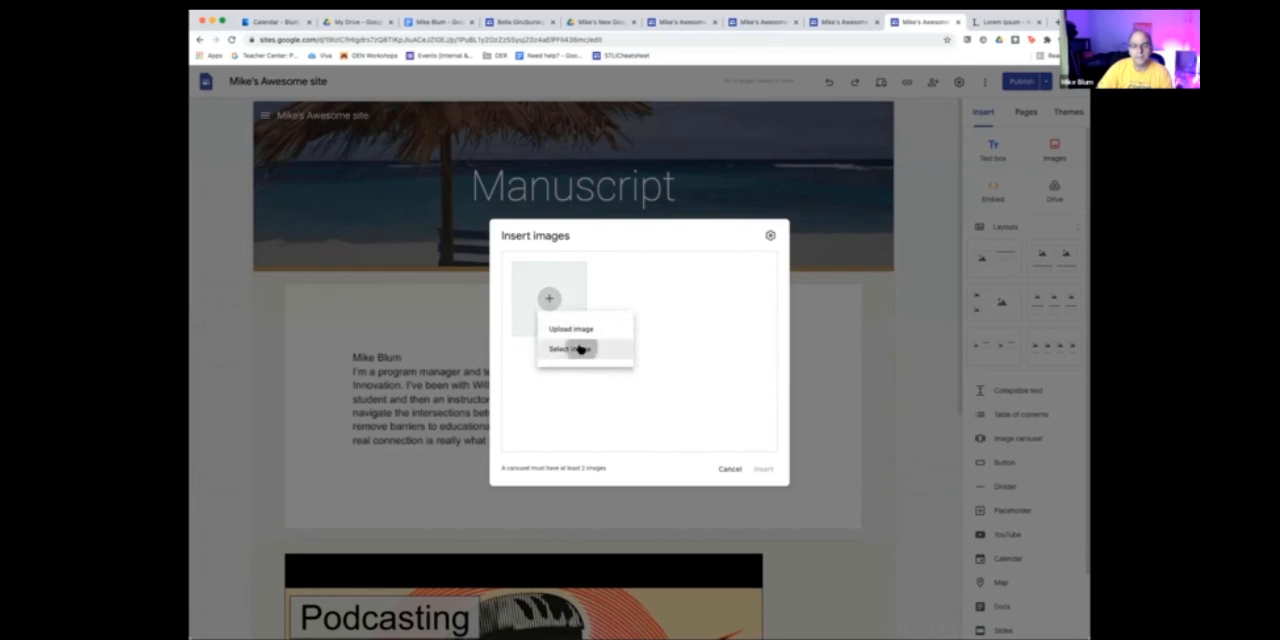
pyautogui.click(577, 348)
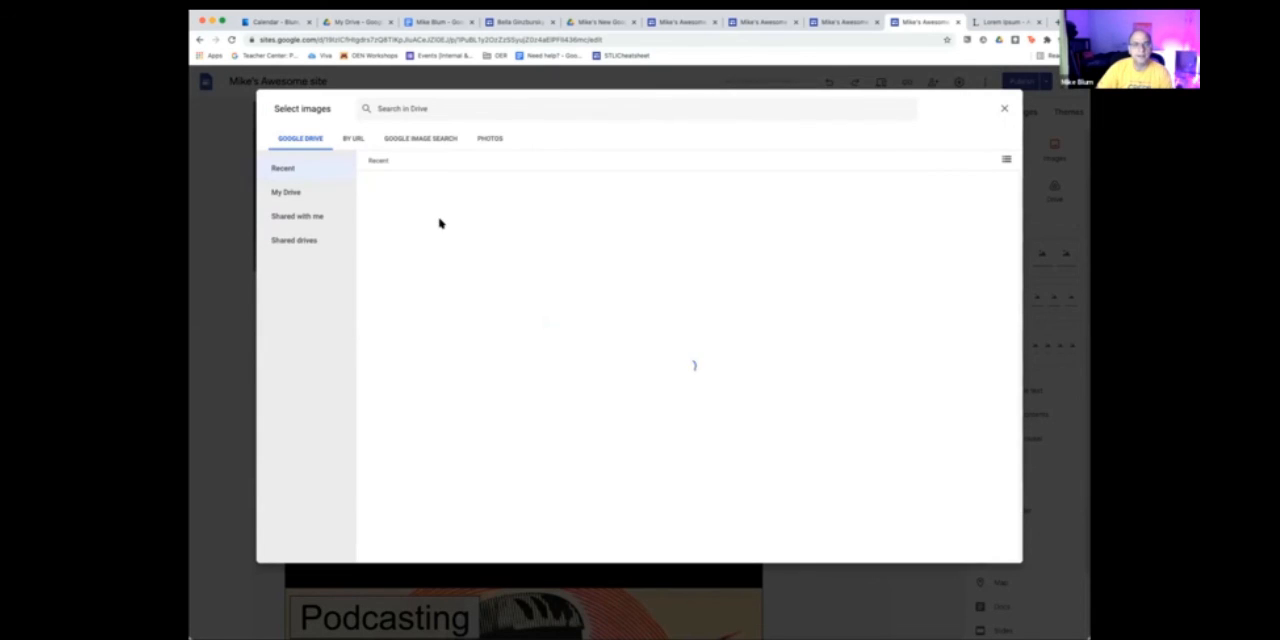
pyautogui.scroll(-5, 549, 303)
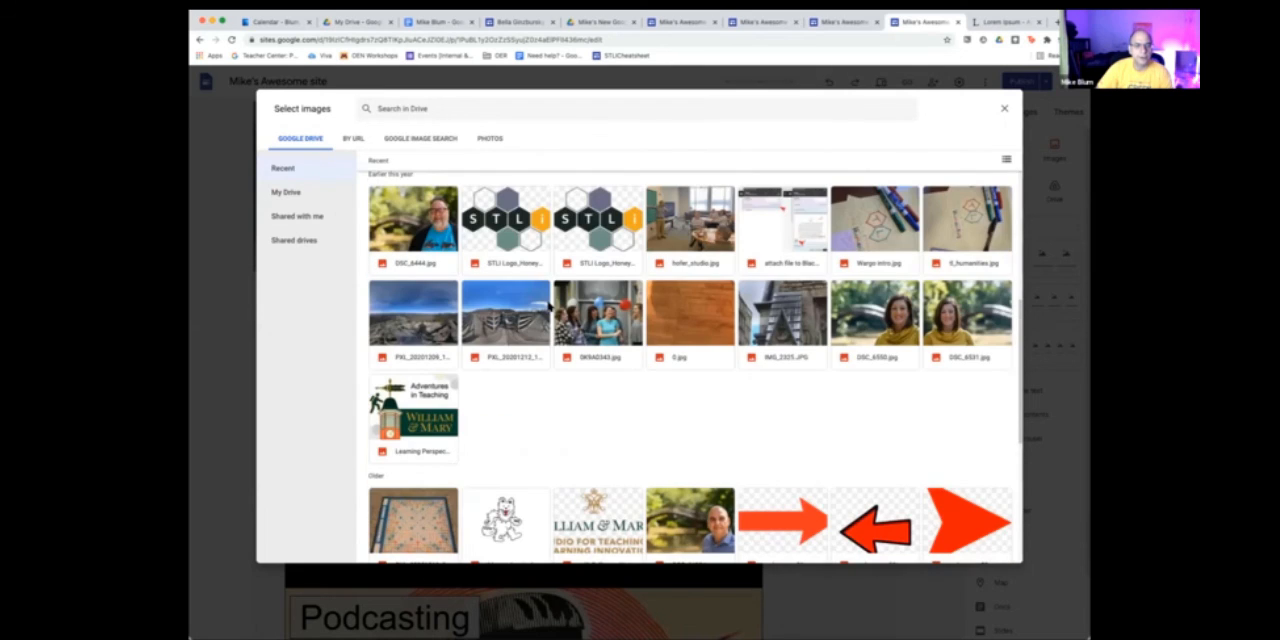
pyautogui.click(400, 308)
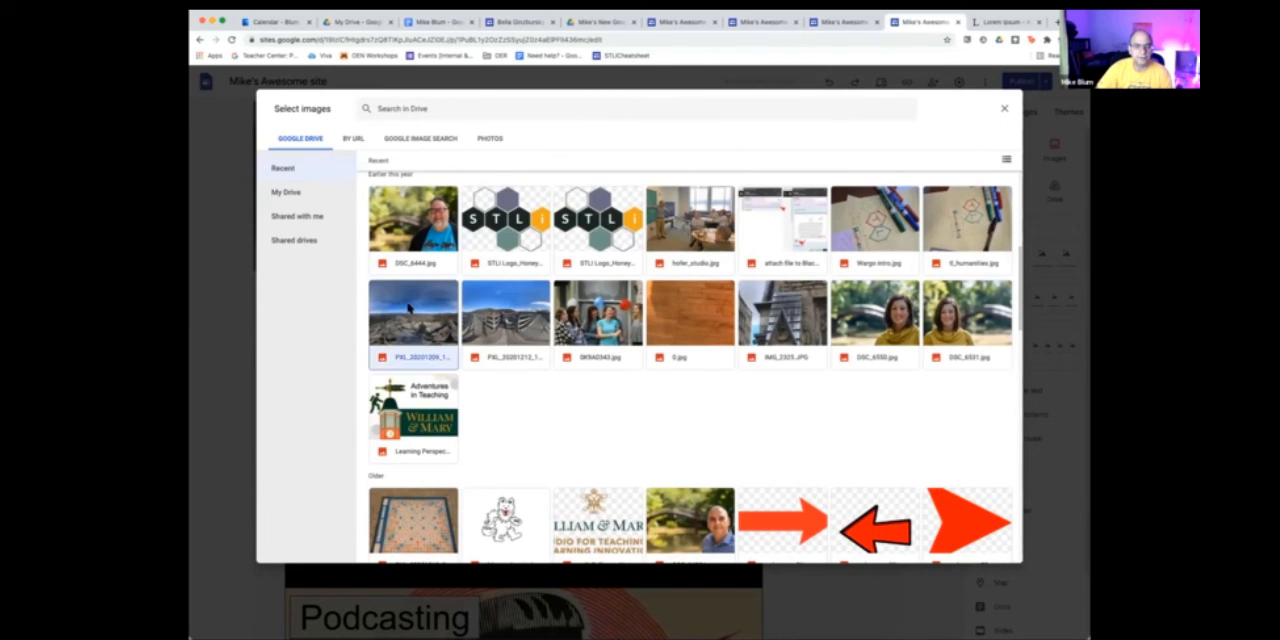
pyautogui.click(502, 308)
pyautogui.click(590, 312)
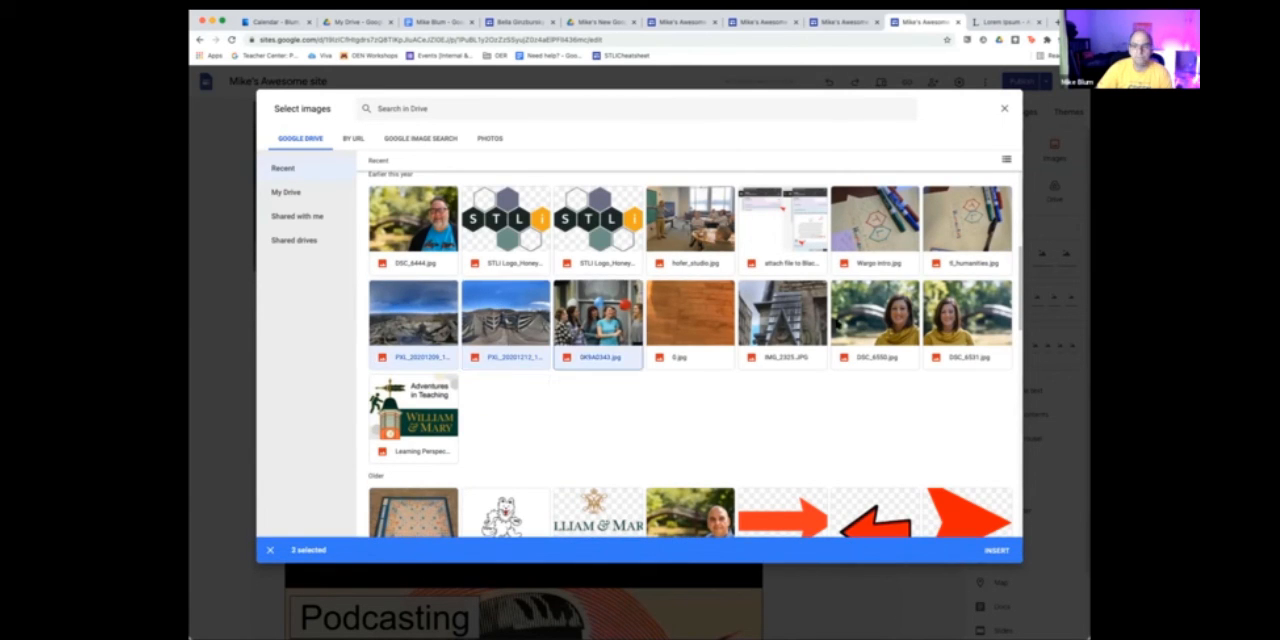
pyautogui.click(852, 322)
pyautogui.click(780, 321)
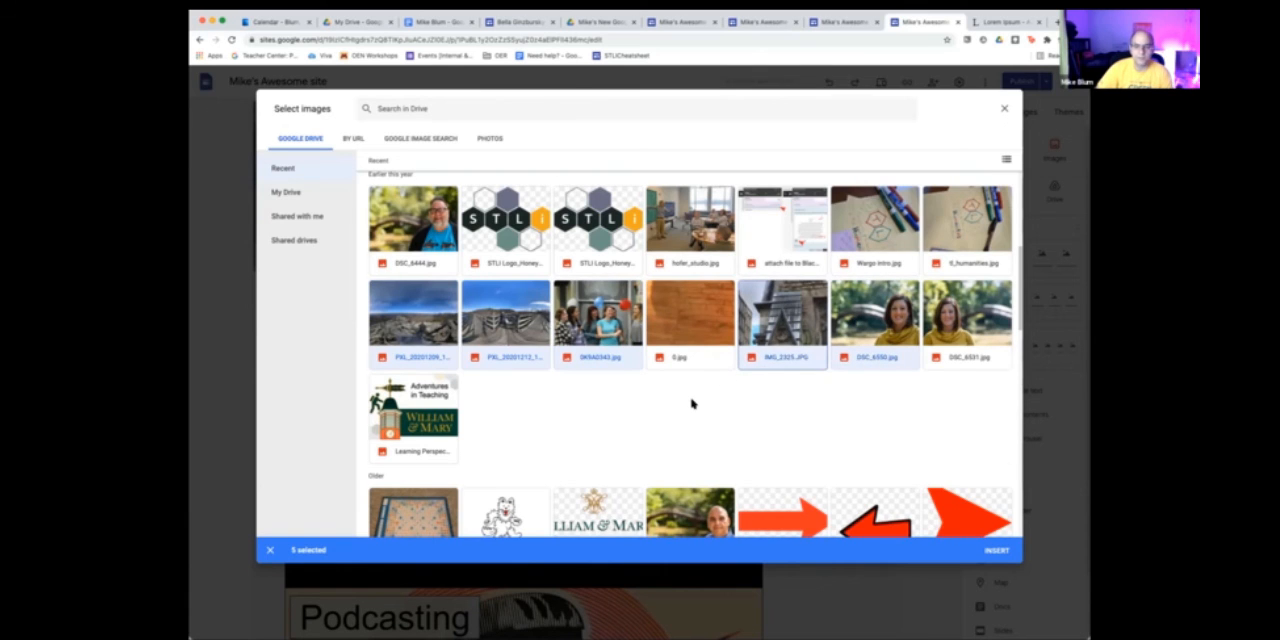
pyautogui.scroll(-3, 691, 403)
pyautogui.click(990, 550)
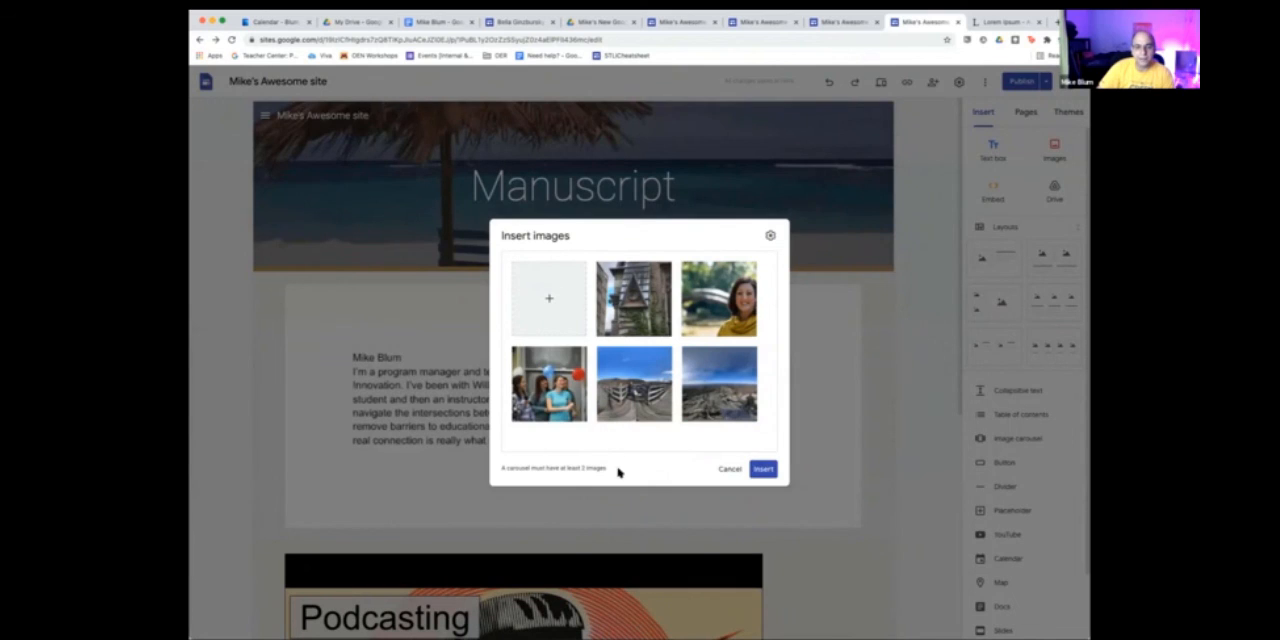
# - Turn on auto start with Medium transition speed in the carousel settings and insert the carousel on the page
pyautogui.click(765, 469)
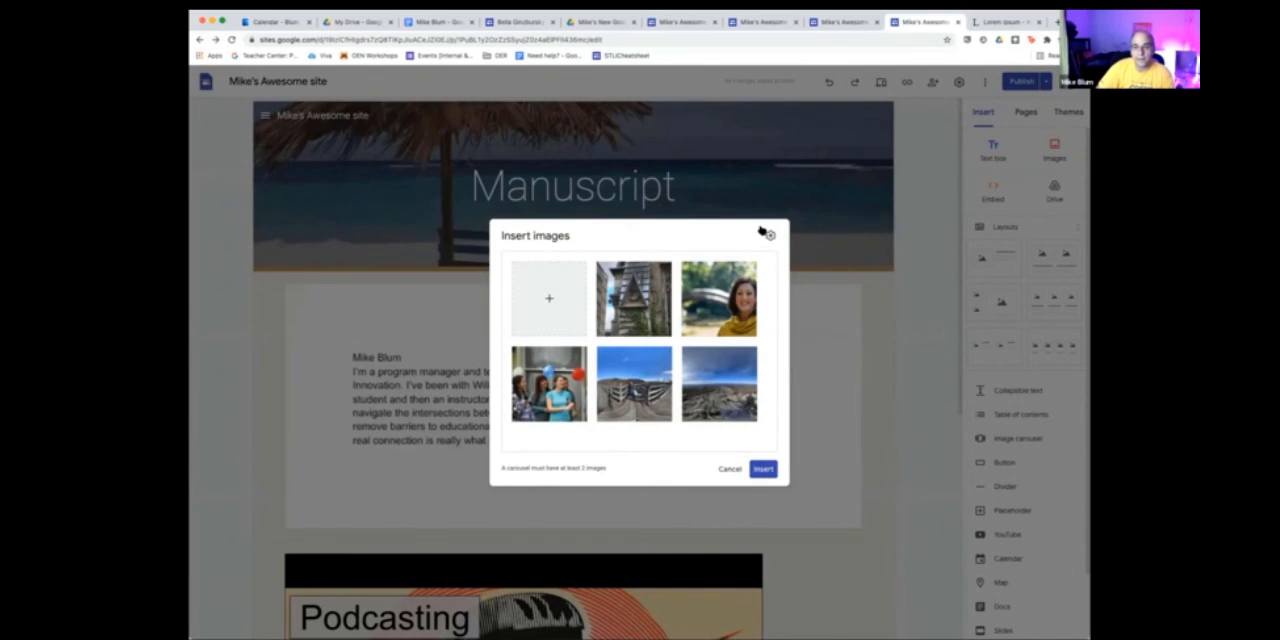
pyautogui.click(767, 235)
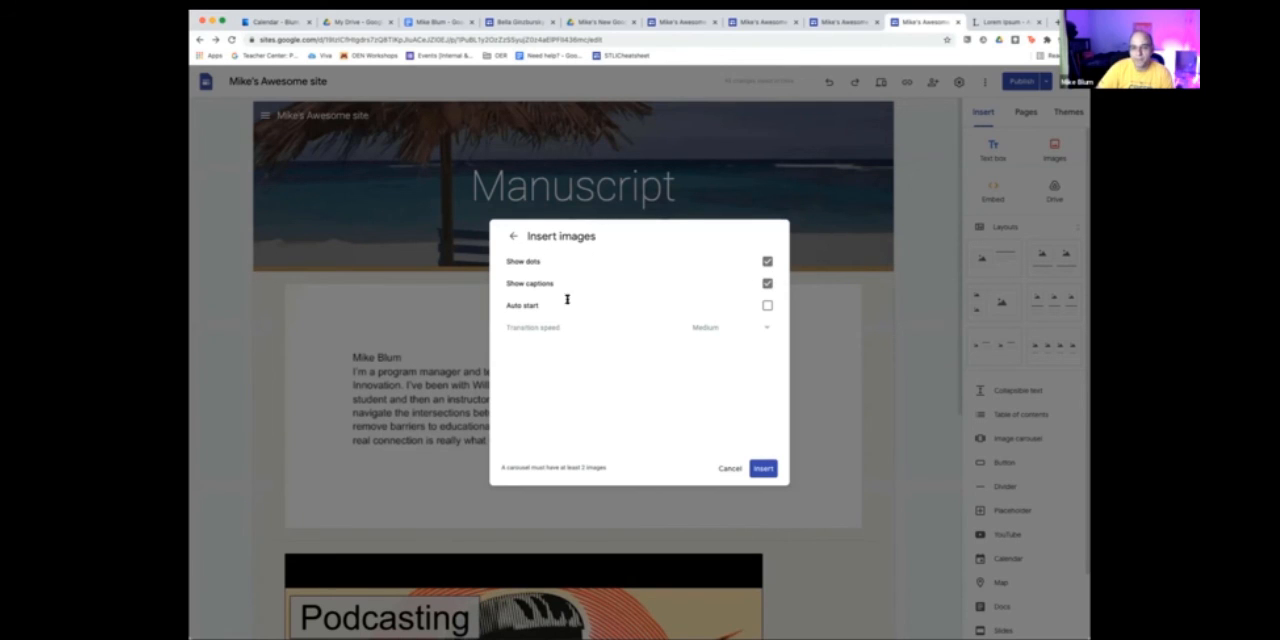
pyautogui.click(765, 306)
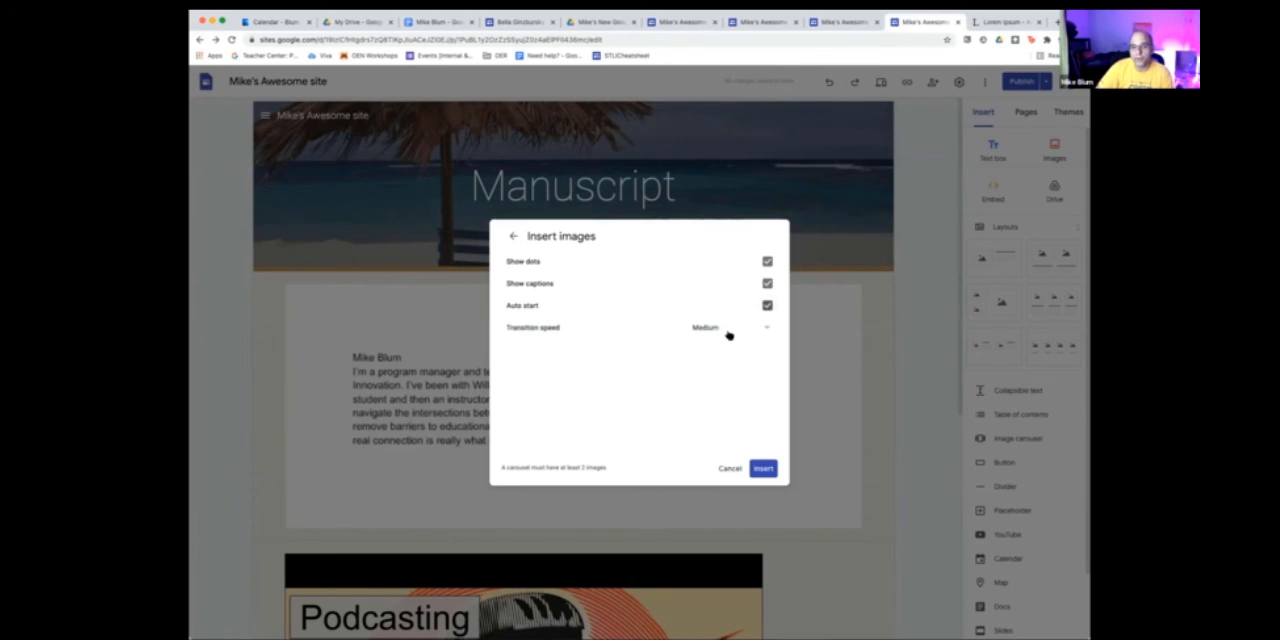
pyautogui.click(764, 330)
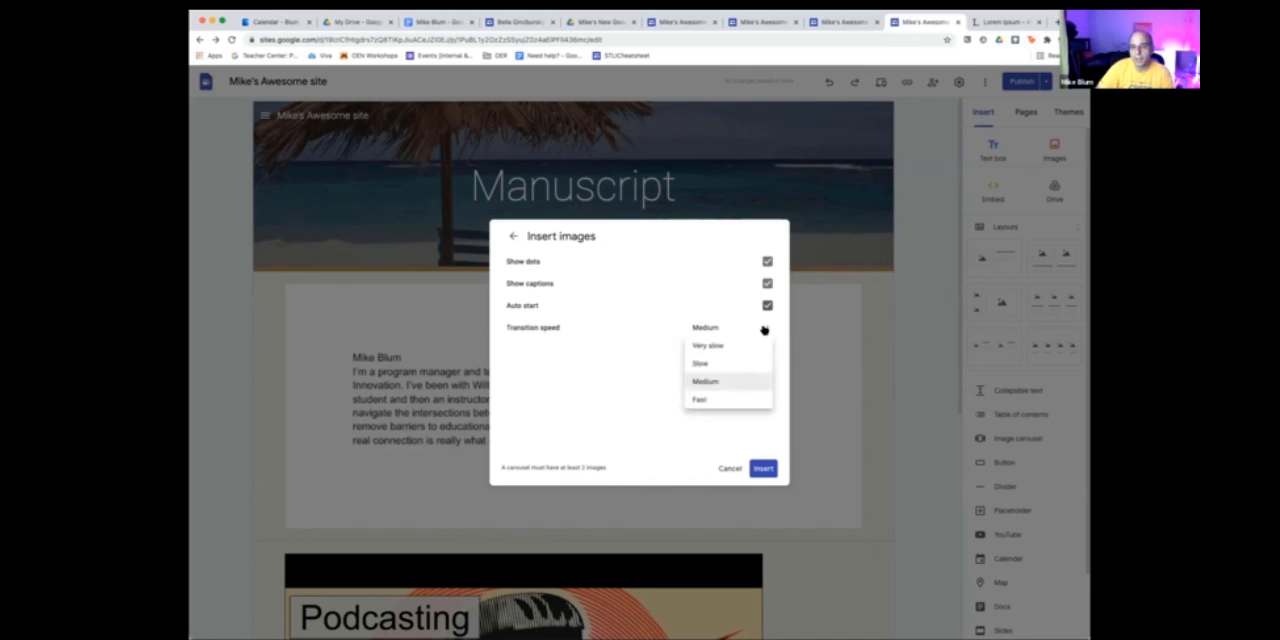
pyautogui.click(707, 385)
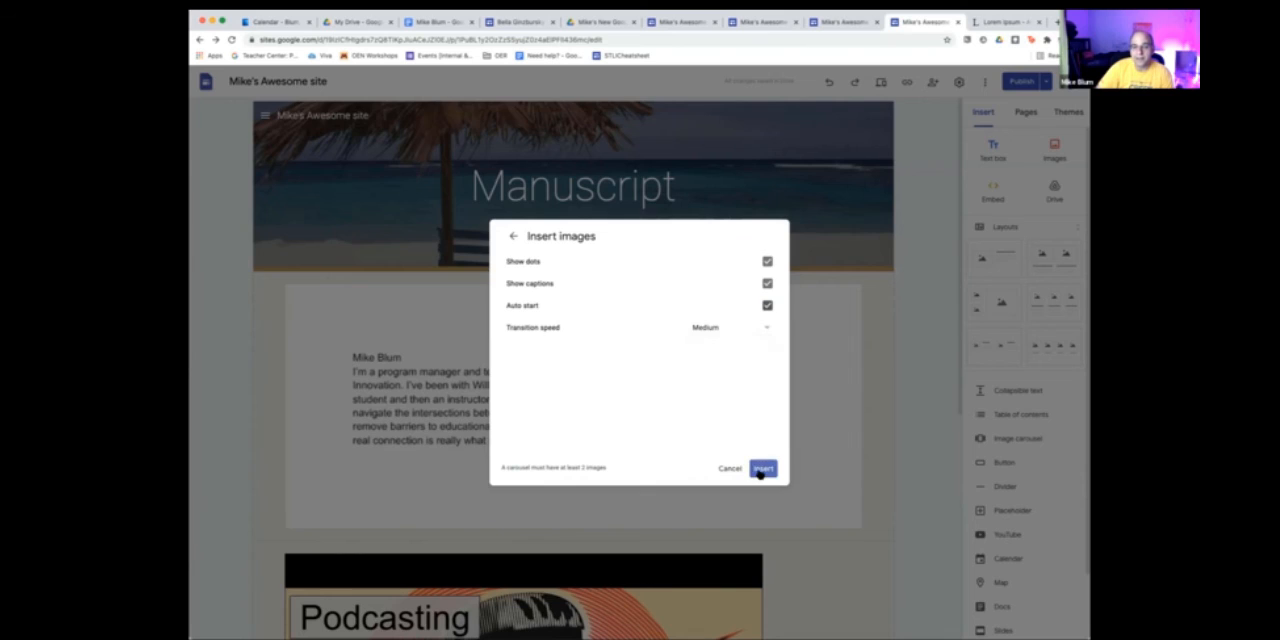
pyautogui.click(762, 470)
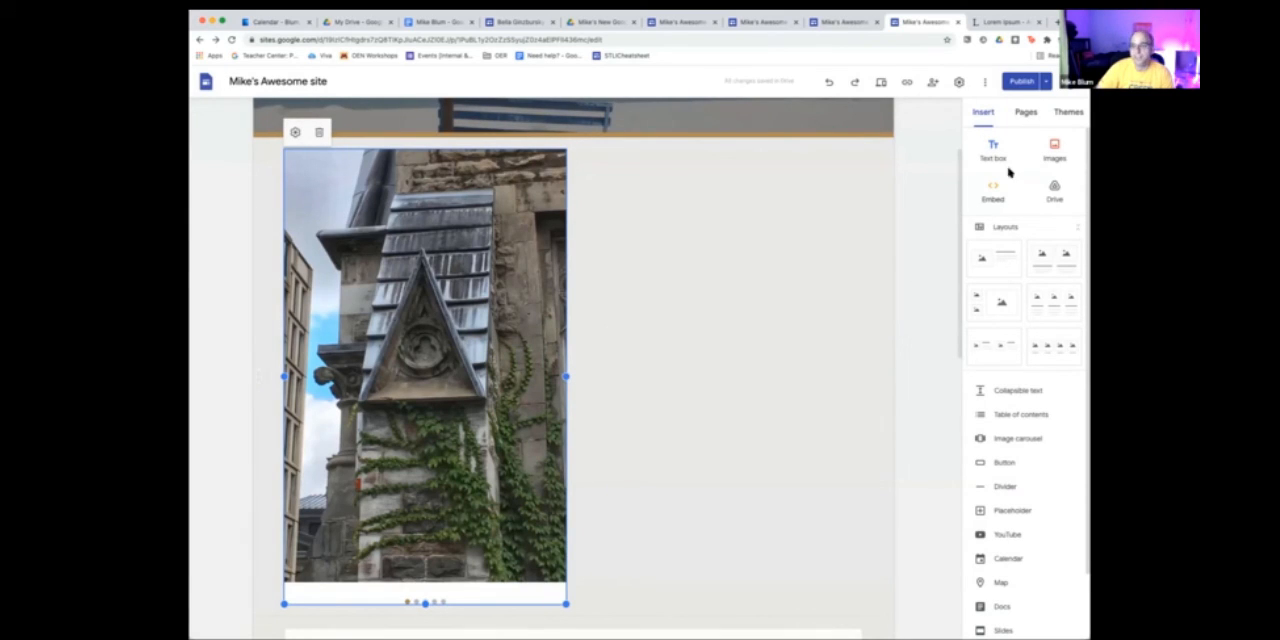
# - Publish the site with the updated Manuscript page and open the published version
pyautogui.click(1026, 82)
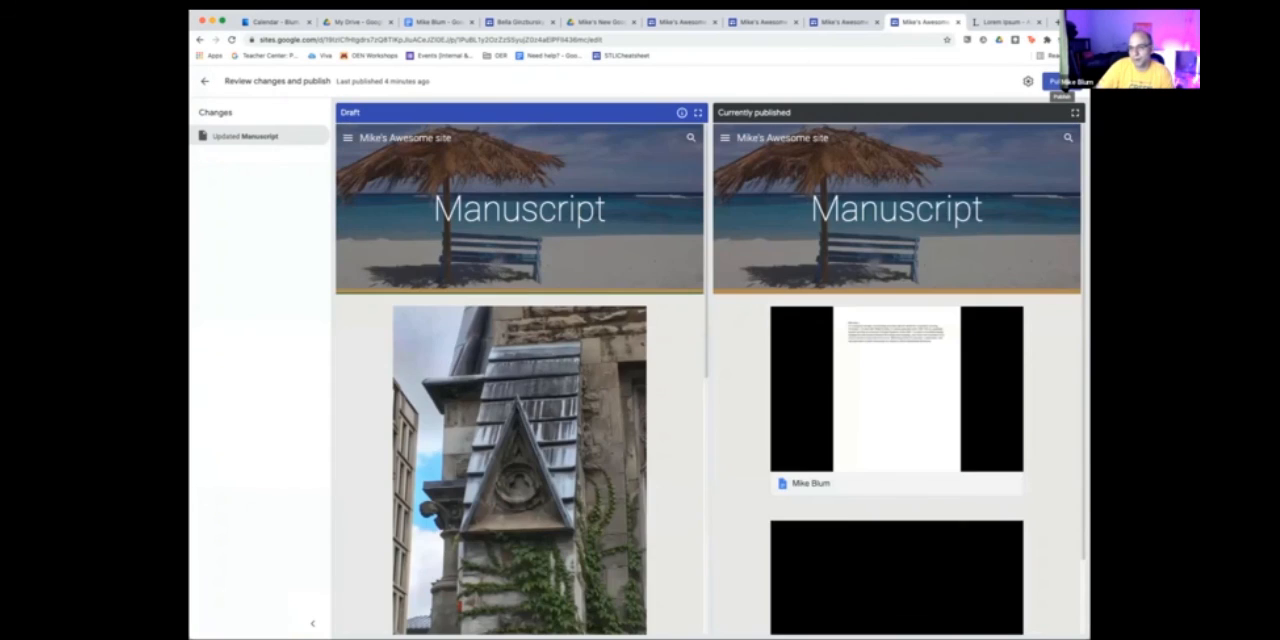
pyautogui.click(1062, 82)
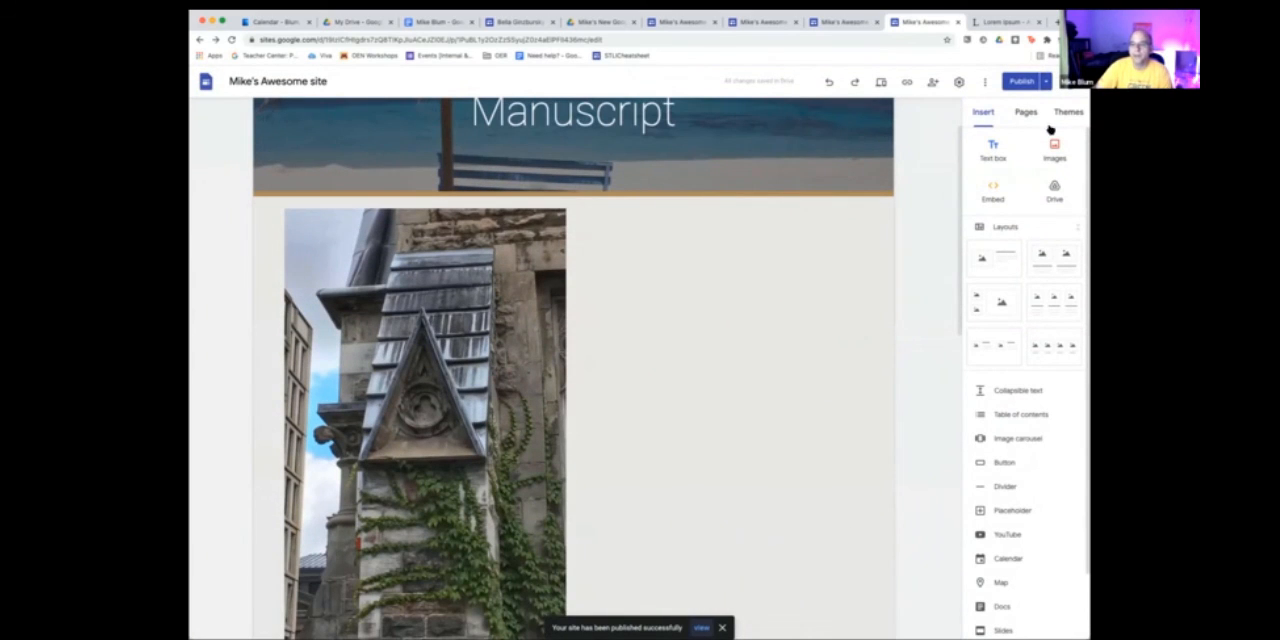
pyautogui.click(1046, 82)
pyautogui.click(966, 133)
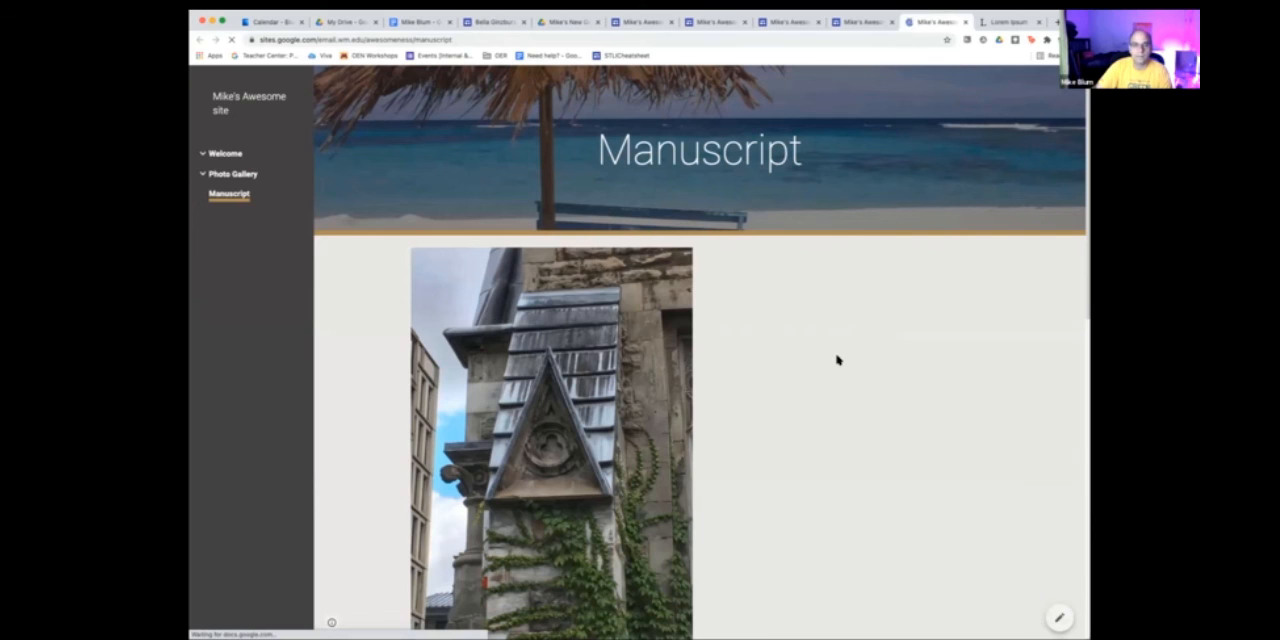
# - View the image carousel on the published Manuscript page back to its first image and open the site for editing
pyautogui.scroll(-3, 838, 360)
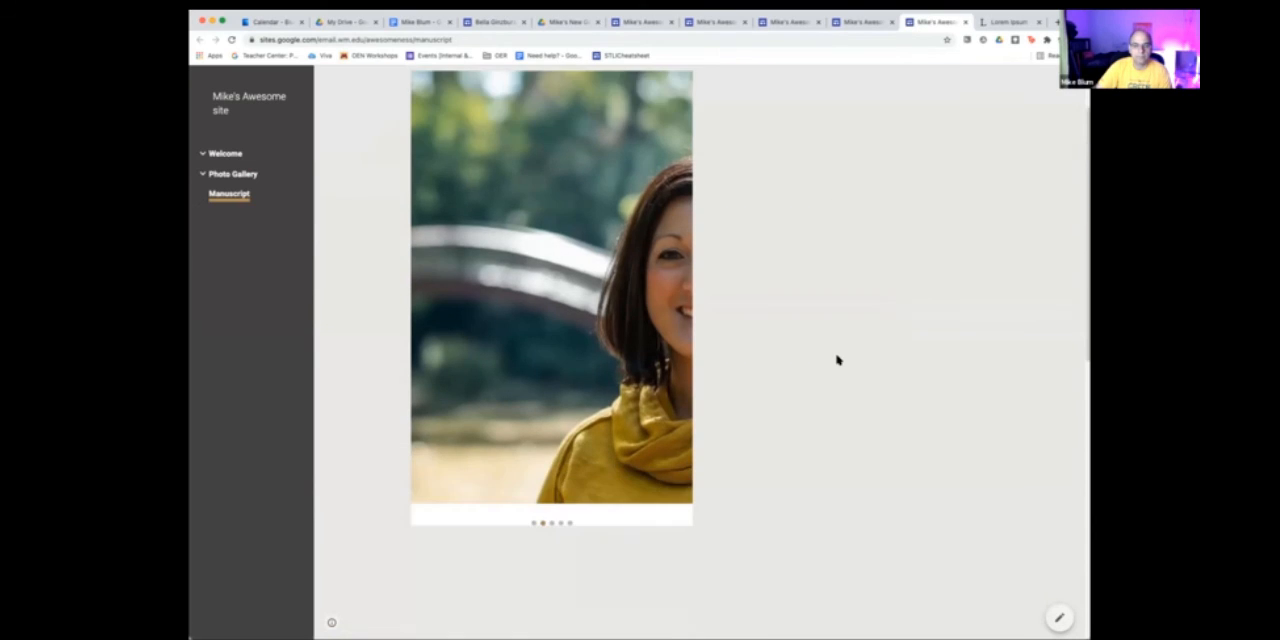
pyautogui.scroll(1, 838, 360)
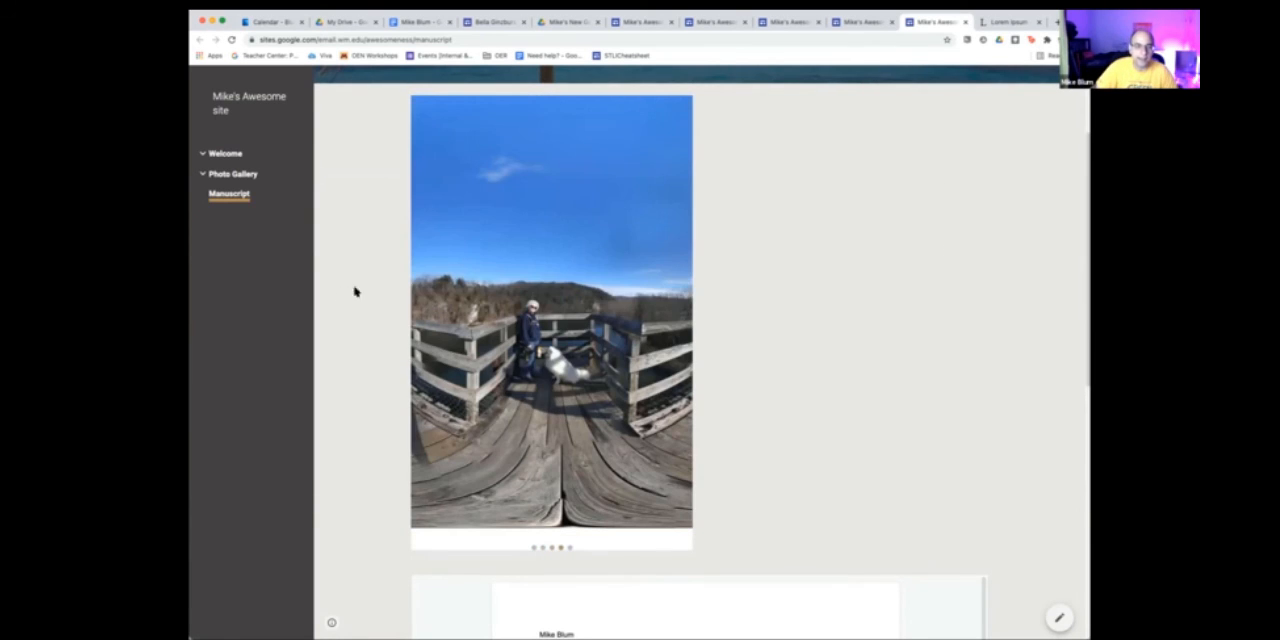
pyautogui.click(427, 298)
pyautogui.click(427, 298)
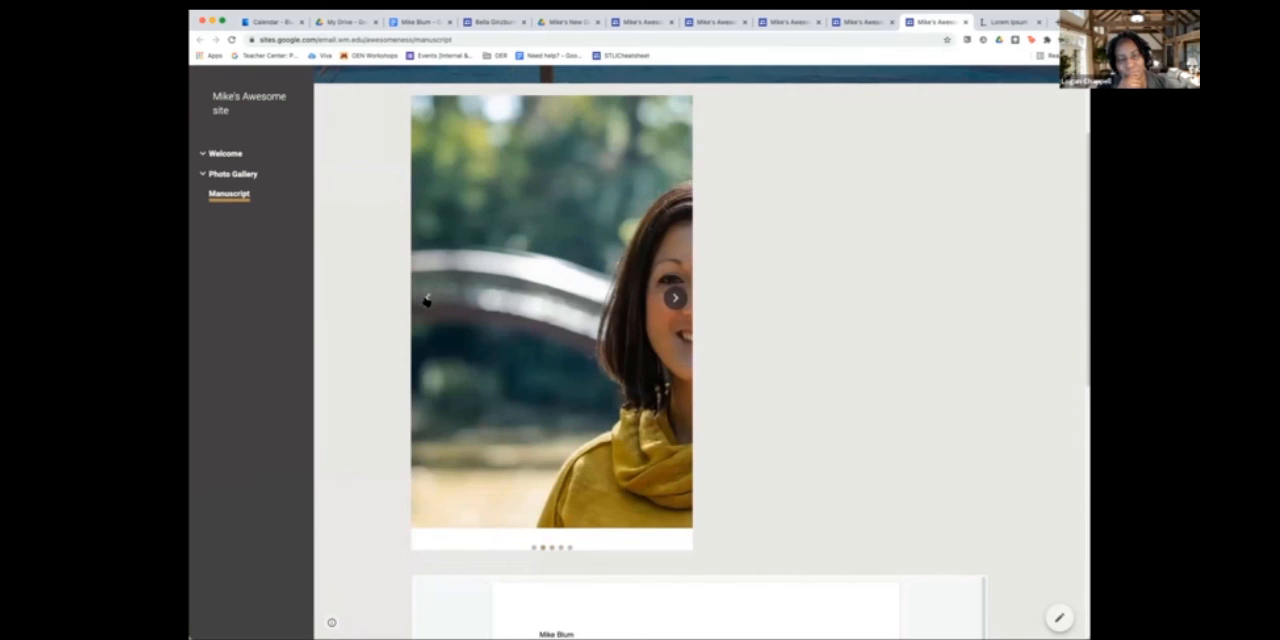
pyautogui.click(427, 298)
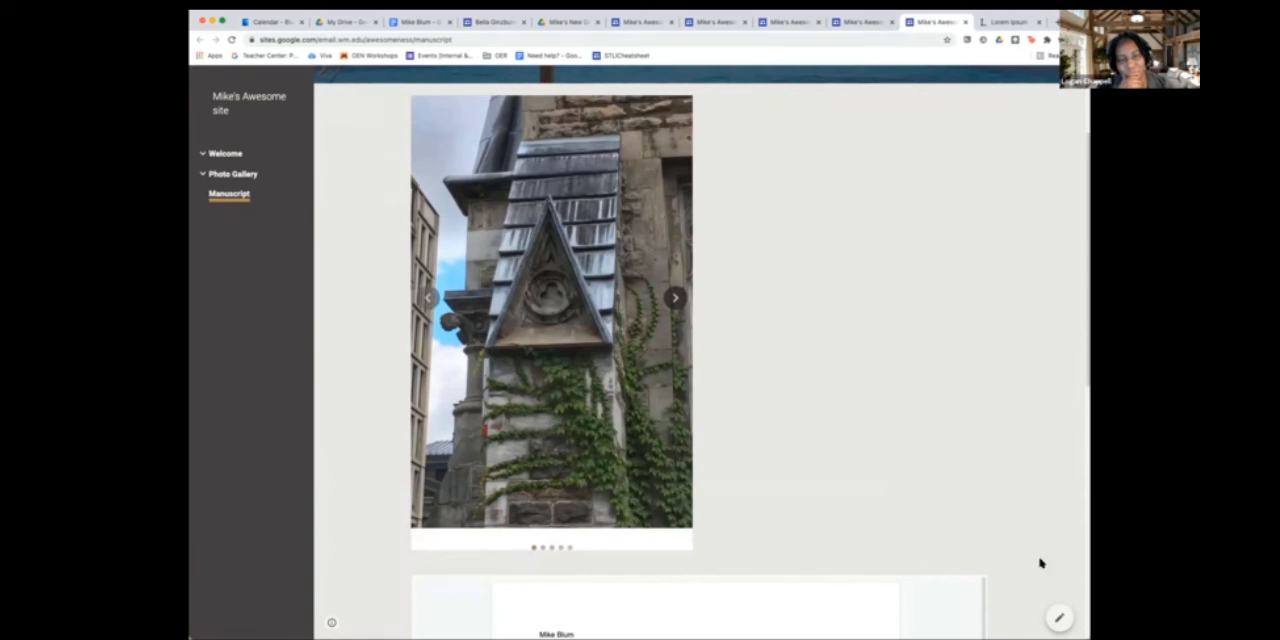
pyautogui.click(1060, 619)
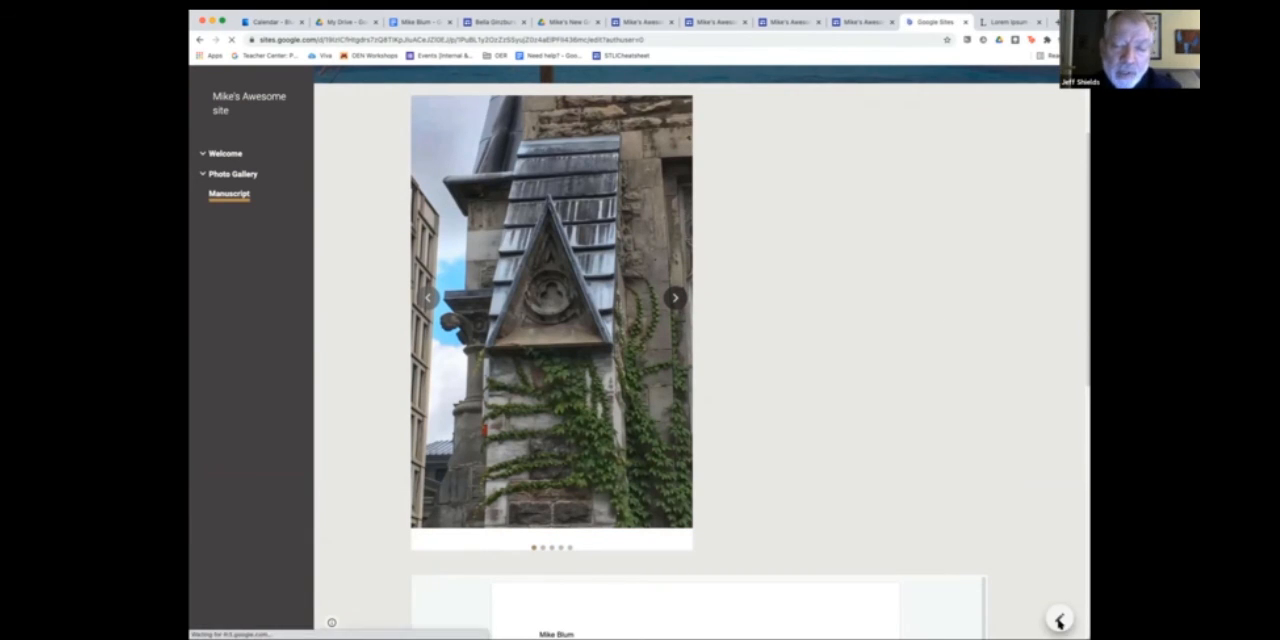